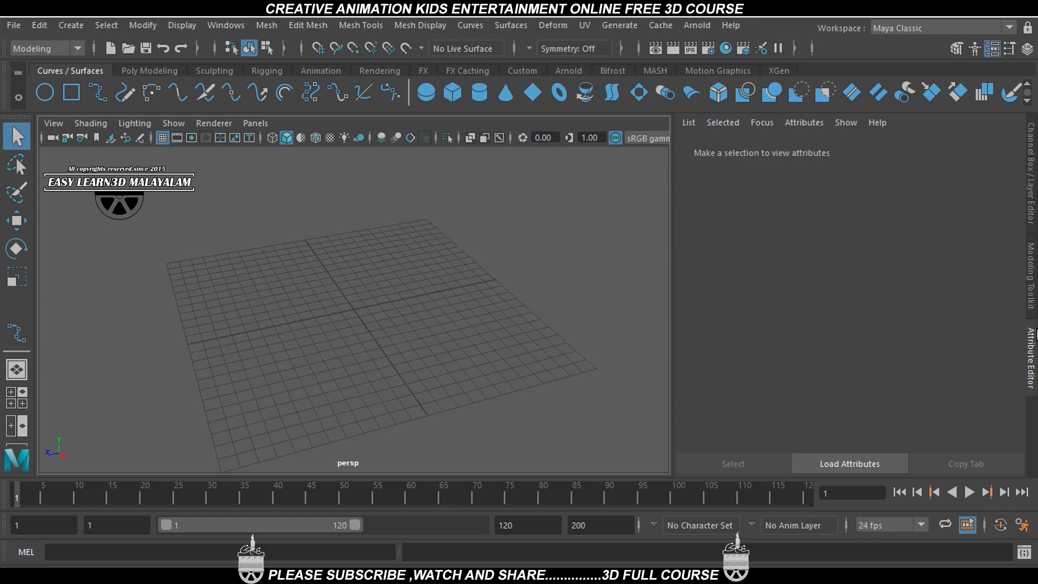
pyautogui.keyDown('alt'); pyautogui.moveTo(441, 324); pyautogui.dragTo(441, 308); pyautogui.keyUp('alt')
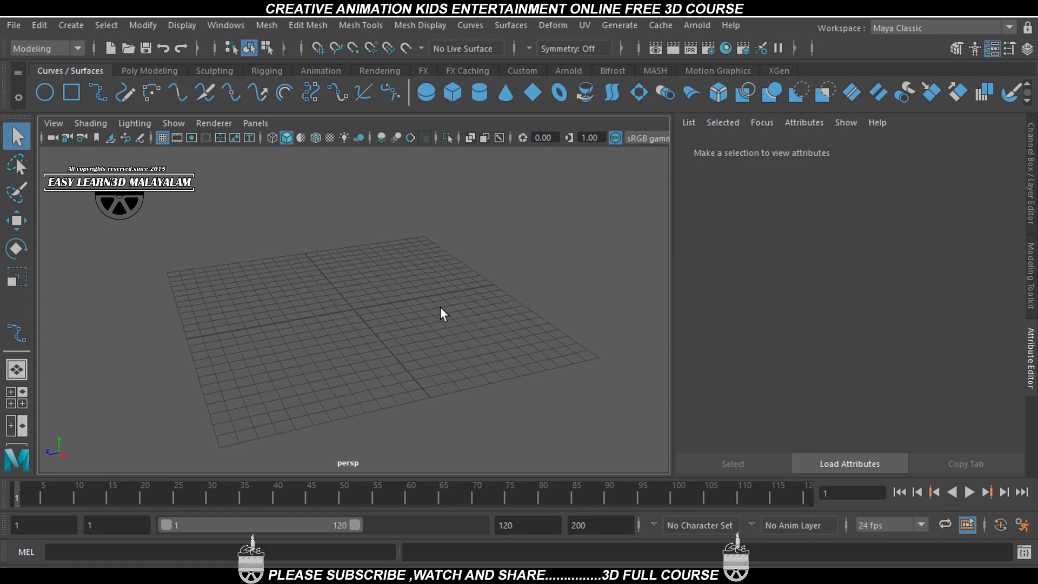
pyautogui.keyDown('alt'); pyautogui.moveTo(445, 324); pyautogui.dragTo(403, 319); pyautogui.keyUp('alt')
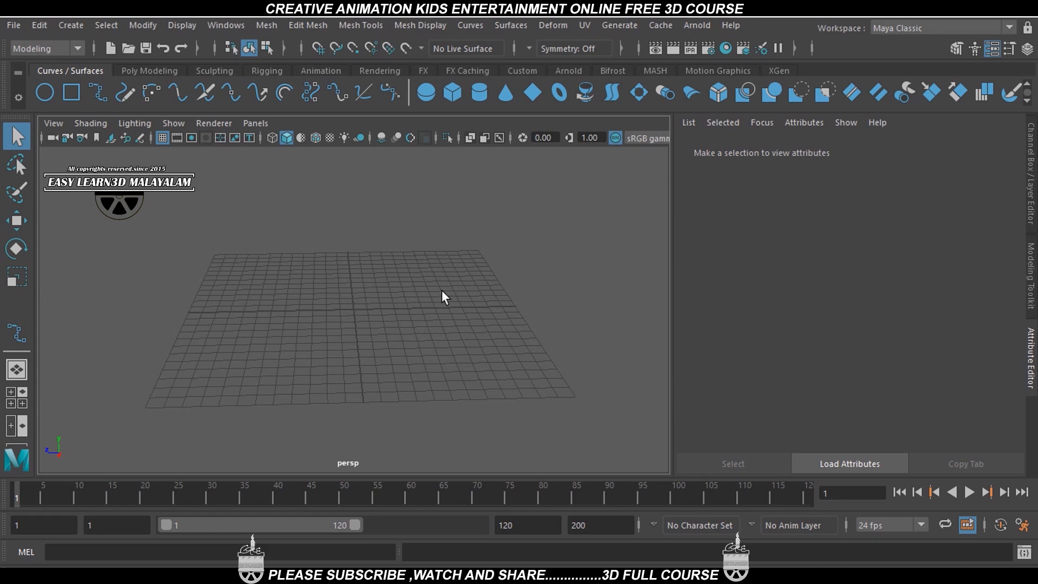
pyautogui.keyDown('alt'); pyautogui.moveTo(442, 292); pyautogui.dragTo(402, 328); pyautogui.keyUp('alt')
pyautogui.keyDown('alt'); pyautogui.moveTo(401, 328); pyautogui.dragTo(418, 326, button='middle'); pyautogui.keyUp('alt')
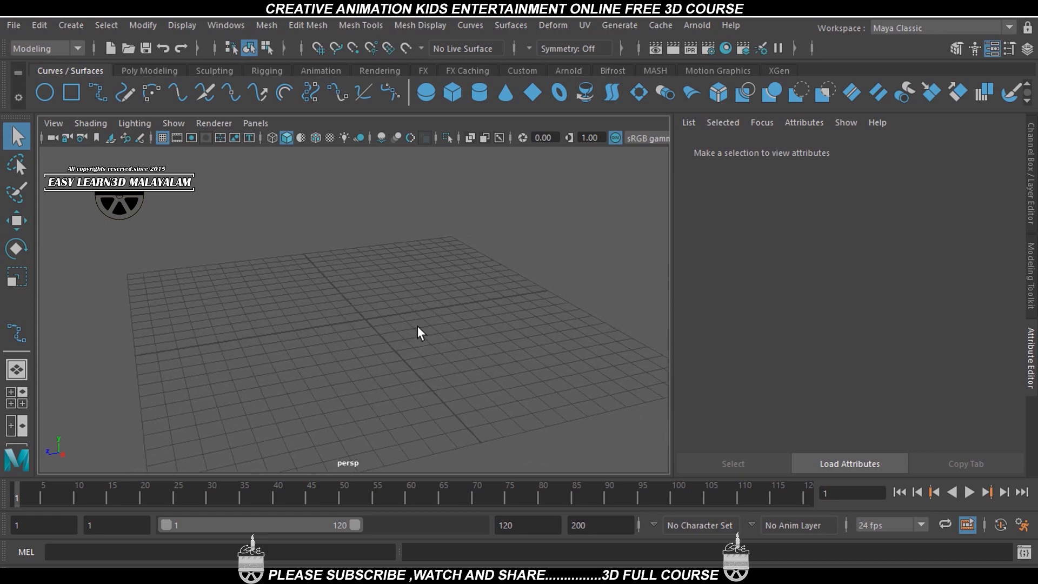
pyautogui.keyDown('alt'); pyautogui.moveTo(407, 317); pyautogui.dragTo(399, 321); pyautogui.keyUp('alt')
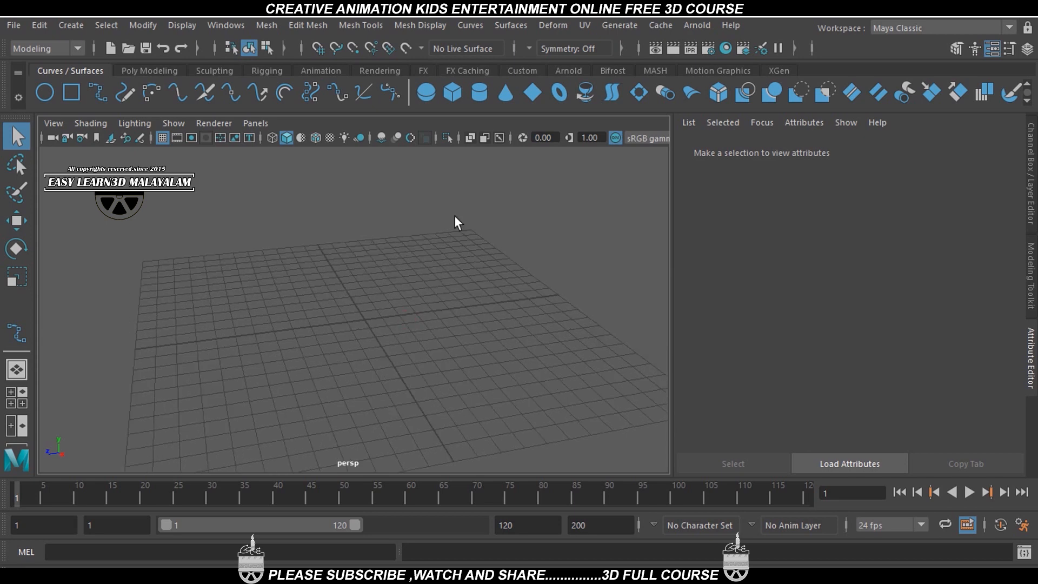
# Step: Start the EP Curve tool and check its curve degree and knot spacing settings
pyautogui.click(95, 93)
pyautogui.doubleClick(94, 93)
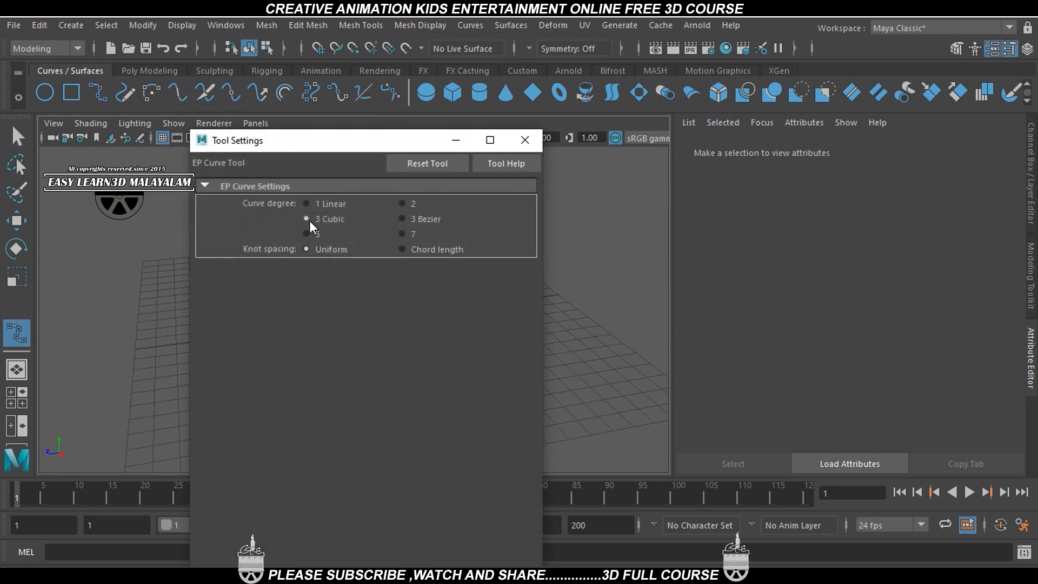
pyautogui.click(539, 137)
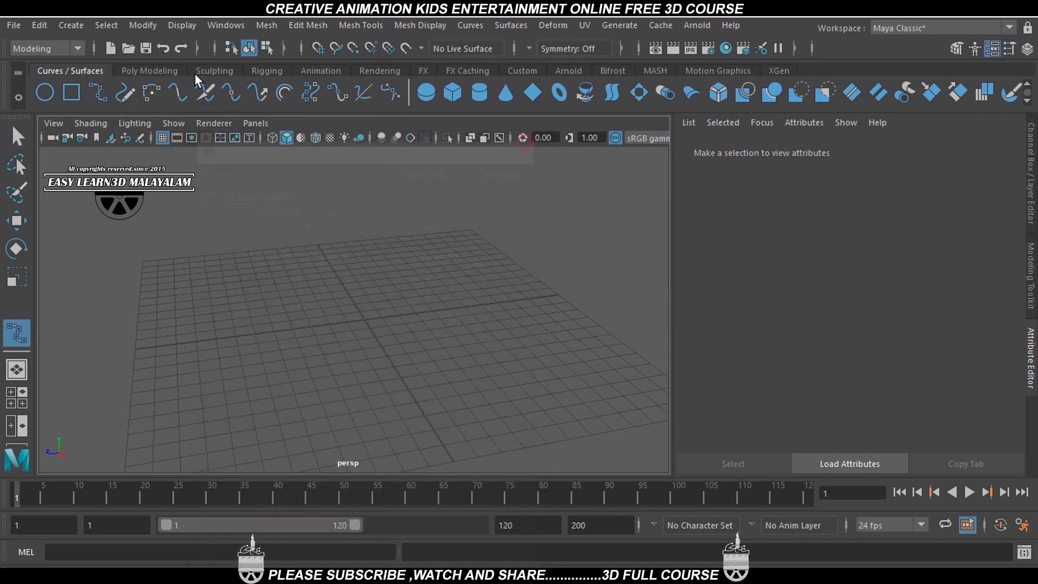
pyautogui.doubleClick(96, 90)
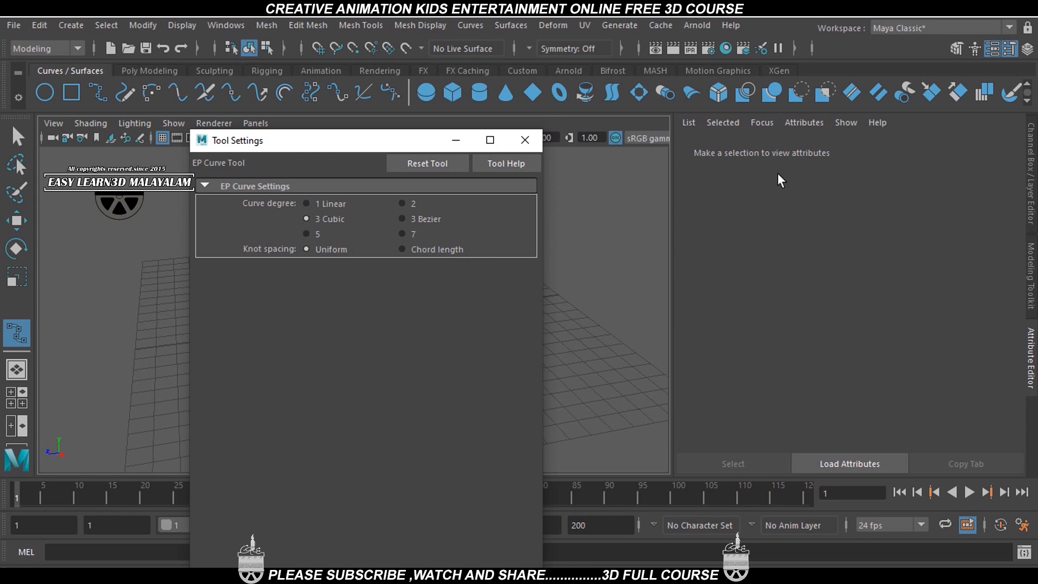
pyautogui.click(524, 140)
# Step: Place the EP curve's first point at the grid origin with grid snapping and switch to the front view
pyautogui.keyDown('alt'); pyautogui.moveTo(420, 333); pyautogui.dragTo(425, 319); pyautogui.keyUp('alt')
pyautogui.scroll(5, 425, 320)
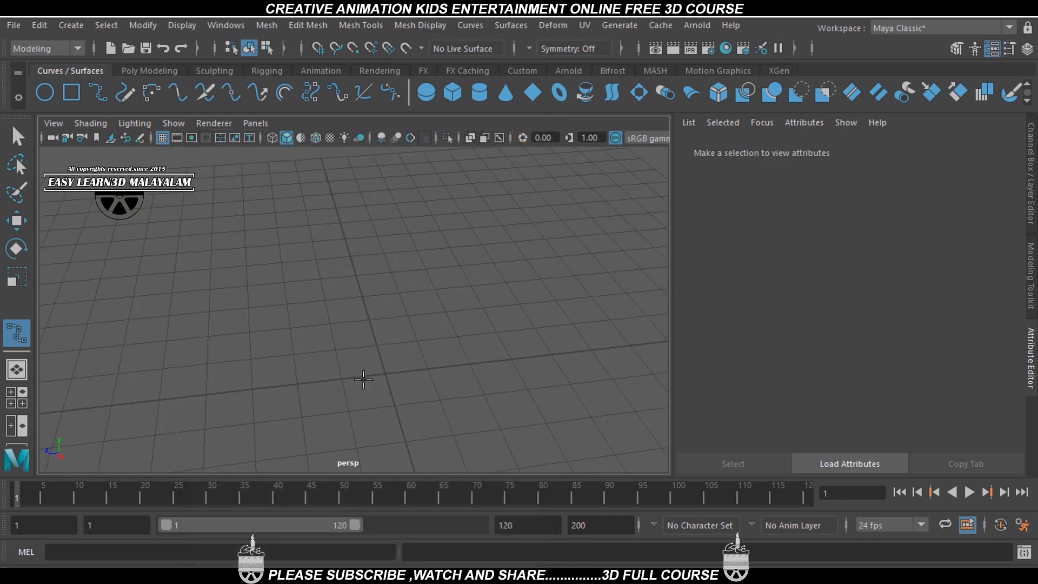
pyautogui.scroll(-5, 405, 352)
pyautogui.scroll(5, 409, 354)
pyautogui.press('x')
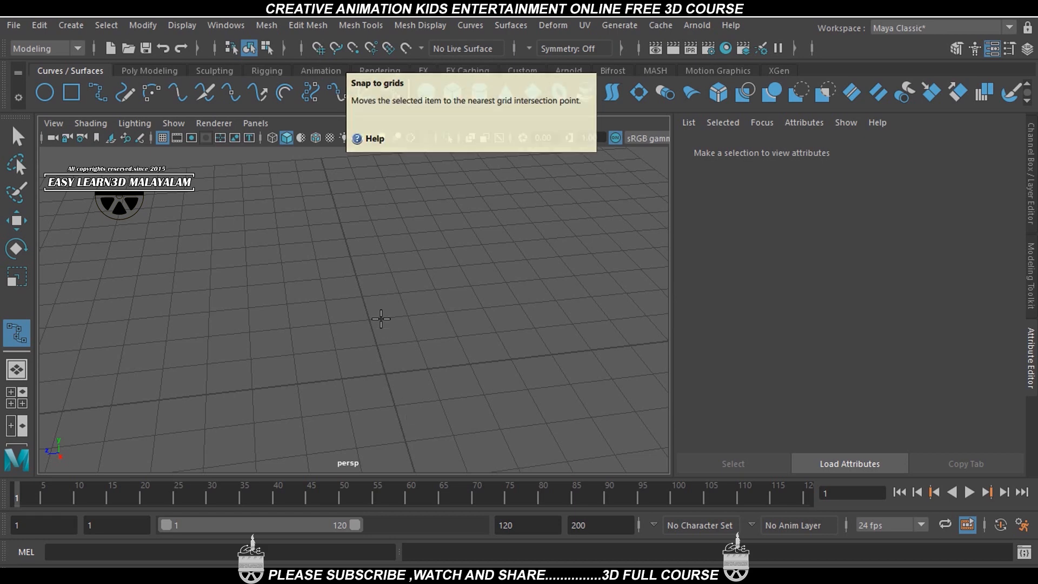
pyautogui.press('x')
pyautogui.click(385, 375)
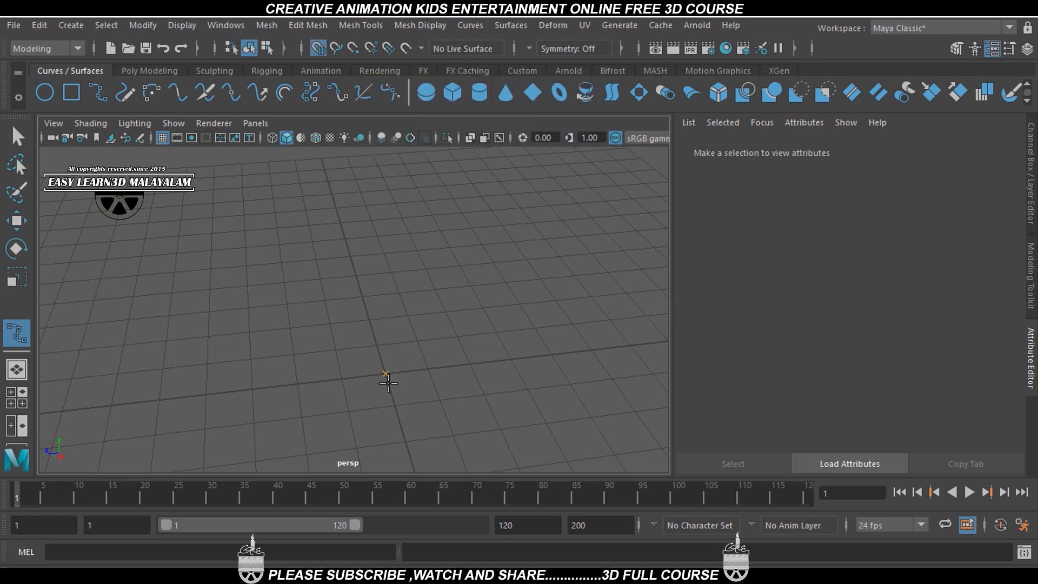
pyautogui.scroll(-4, 463, 394)
pyautogui.keyDown('alt'); pyautogui.moveTo(447, 391); pyautogui.dragTo(484, 379); pyautogui.keyUp('alt')
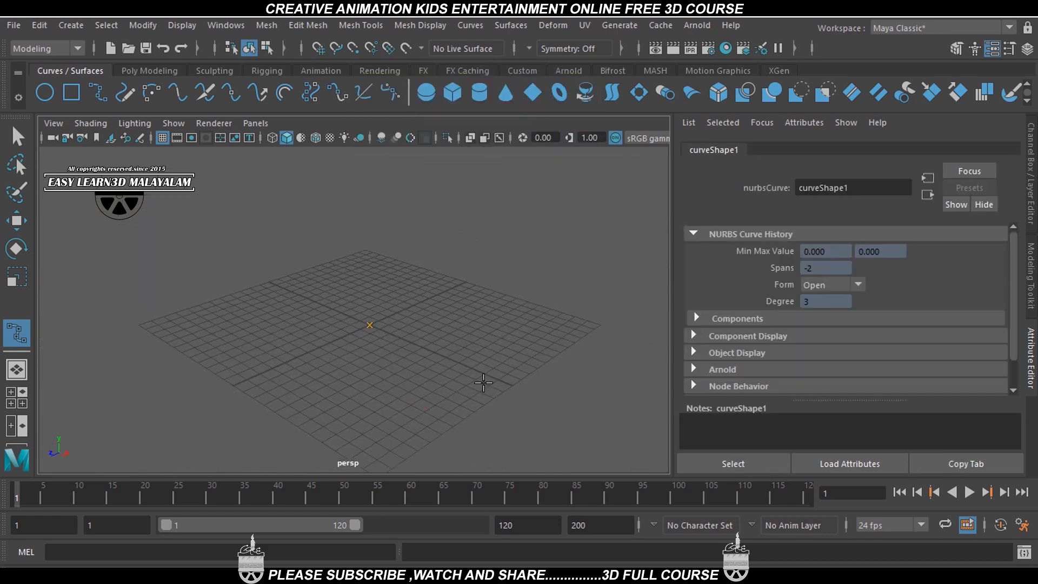
pyautogui.press('space')
pyautogui.press('space')
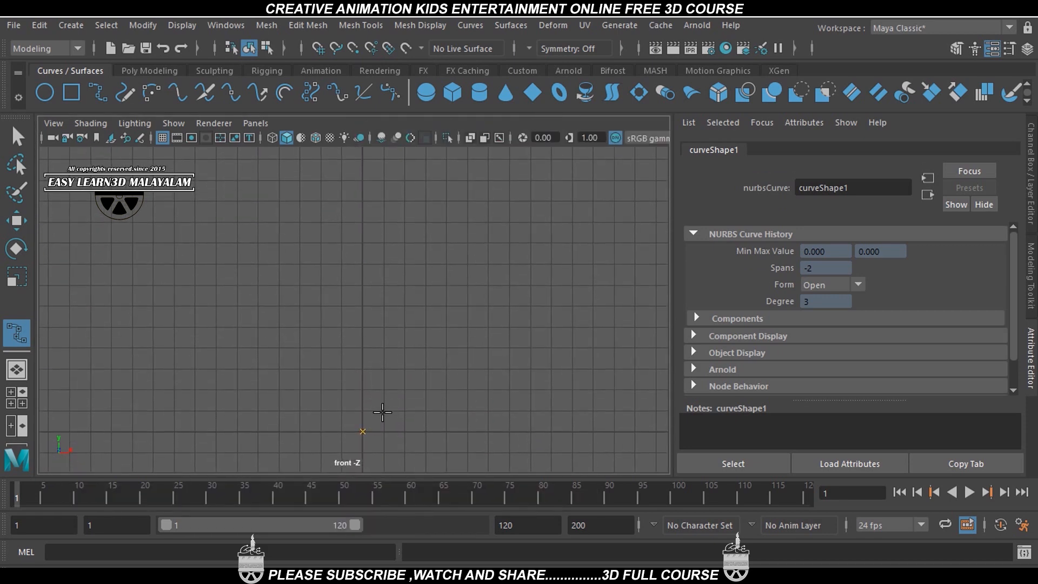
# Step: Draw a wavy curve rising from the origin in the front view and view it in perspective
pyautogui.moveTo(384, 396); pyautogui.dragTo(404, 382)
pyautogui.moveTo(432, 340); pyautogui.dragTo(411, 298)
pyautogui.moveTo(384, 256); pyautogui.dragTo(326, 220)
pyautogui.keyDown('alt'); pyautogui.moveTo(342, 191); pyautogui.dragTo(387, 331, button='middle'); pyautogui.keyUp('alt')
pyautogui.moveTo(341, 320); pyautogui.dragTo(344, 270)
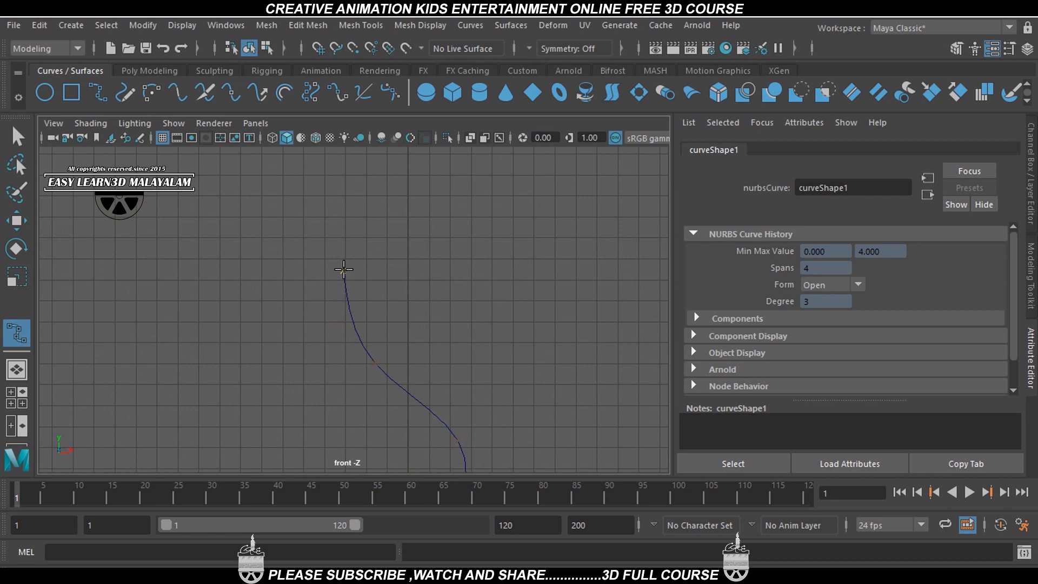
pyautogui.keyDown('alt'); pyautogui.moveTo(405, 213); pyautogui.dragTo(400, 341, button='middle'); pyautogui.keyUp('alt')
pyautogui.moveTo(384, 324)
pyautogui.mouseDown()
pyautogui.moveTo(403, 304)
pyautogui.moveTo(390, 311)
pyautogui.mouseUp()
pyautogui.moveTo(429, 276); pyautogui.dragTo(470, 240)
pyautogui.keyDown('alt'); pyautogui.moveTo(475, 218); pyautogui.dragTo(476, 321, button='middle'); pyautogui.keyUp('alt')
pyautogui.moveTo(481, 264); pyautogui.dragTo(476, 241)
pyautogui.keyDown('alt'); pyautogui.moveTo(459, 237); pyautogui.dragTo(463, 335, button='middle'); pyautogui.keyUp('alt')
pyautogui.moveTo(460, 284); pyautogui.dragTo(430, 261)
pyautogui.keyDown('alt'); pyautogui.moveTo(404, 231); pyautogui.dragTo(394, 301, button='middle'); pyautogui.keyUp('alt')
pyautogui.moveTo(382, 288); pyautogui.dragTo(343, 271)
pyautogui.keyDown('alt'); pyautogui.moveTo(366, 222); pyautogui.dragTo(411, 363, button='middle'); pyautogui.keyUp('alt')
pyautogui.moveTo(334, 290); pyautogui.dragTo(438, 230)
pyautogui.scroll(-3, 435, 240)
pyautogui.keyDown('alt'); pyautogui.moveTo(488, 420); pyautogui.dragTo(484, 206, button='middle'); pyautogui.keyUp('alt')
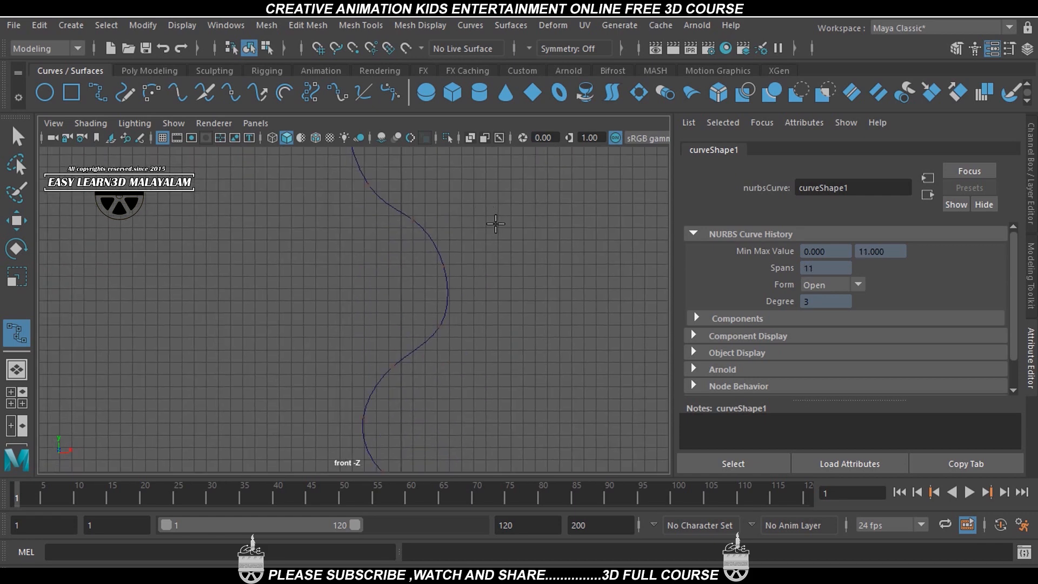
pyautogui.press('space')
pyautogui.press('space')
pyautogui.keyDown('alt'); pyautogui.moveTo(527, 283); pyautogui.dragTo(509, 387); pyautogui.keyUp('alt')
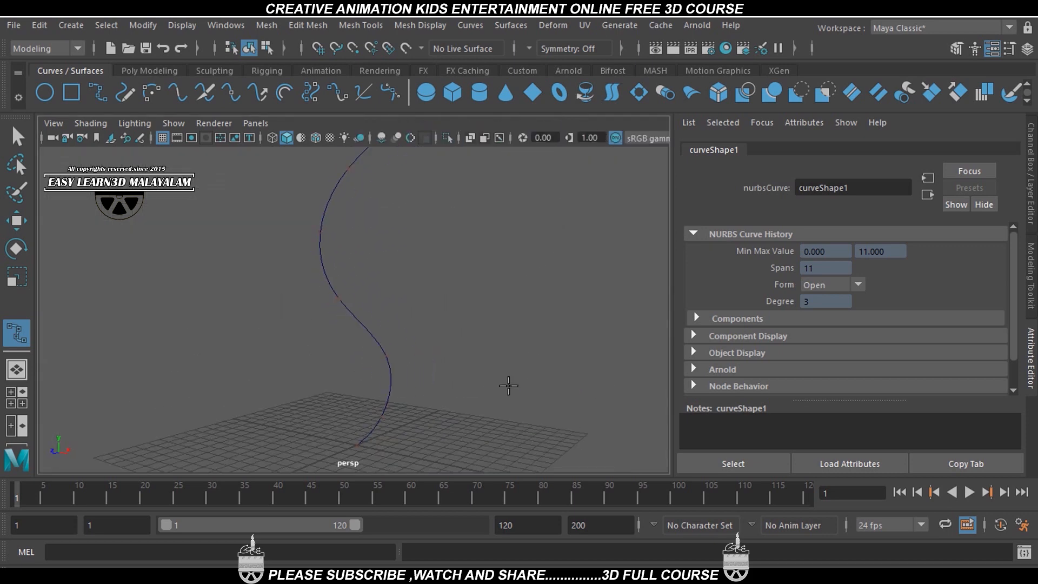
# Step: Undo the last five curve points and delete the remaining wavy curve
pyautogui.hotkey('ctrl', 'z')
pyautogui.hotkey('ctrl', 'z')
pyautogui.hotkey('ctrl', 'z')
pyautogui.hotkey('ctrl', 'z')
pyautogui.hotkey('ctrl', 'z')
pyautogui.press('w')
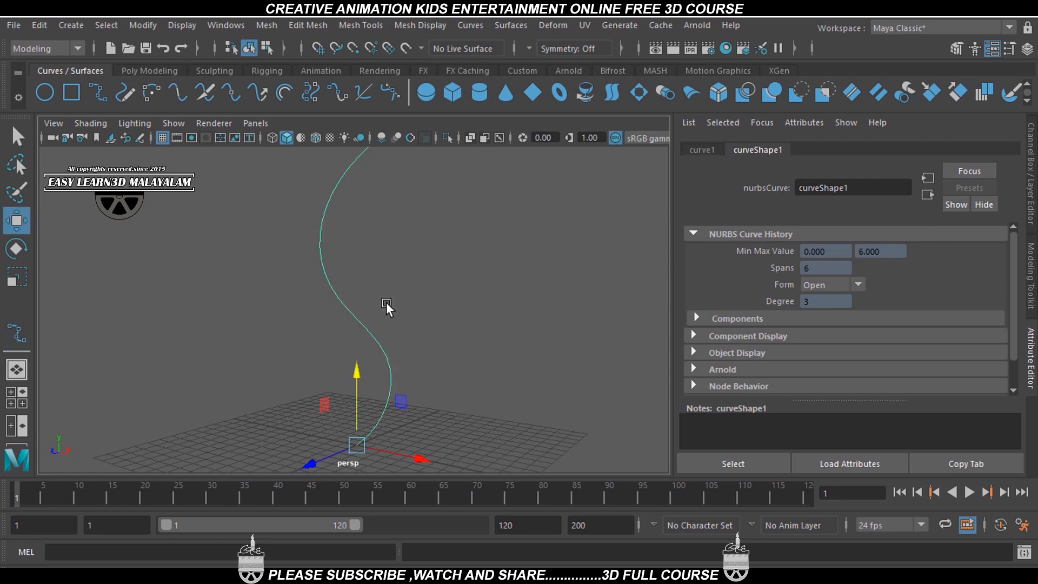
pyautogui.press('Delete')
pyautogui.keyDown('alt'); pyautogui.moveTo(377, 371); pyautogui.dragTo(376, 314, button='middle'); pyautogui.keyUp('alt')
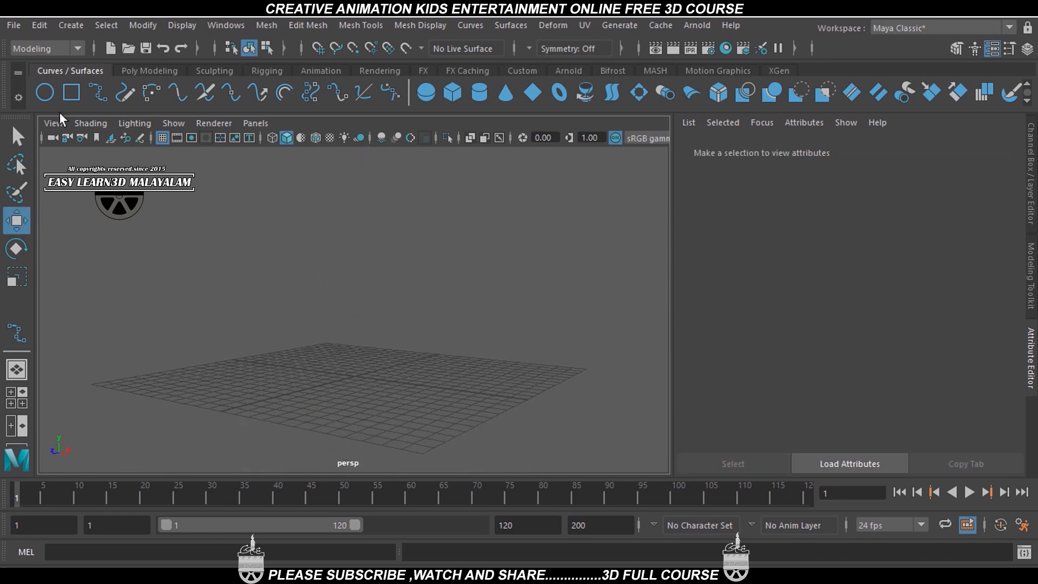
# Step: Start a new EP curve with its first point snapped to the grid origin and switch to the top view
pyautogui.click(91, 96)
pyautogui.keyDown('alt'); pyautogui.moveTo(349, 288); pyautogui.dragTo(353, 321); pyautogui.keyUp('alt')
pyautogui.scroll(5, 353, 322)
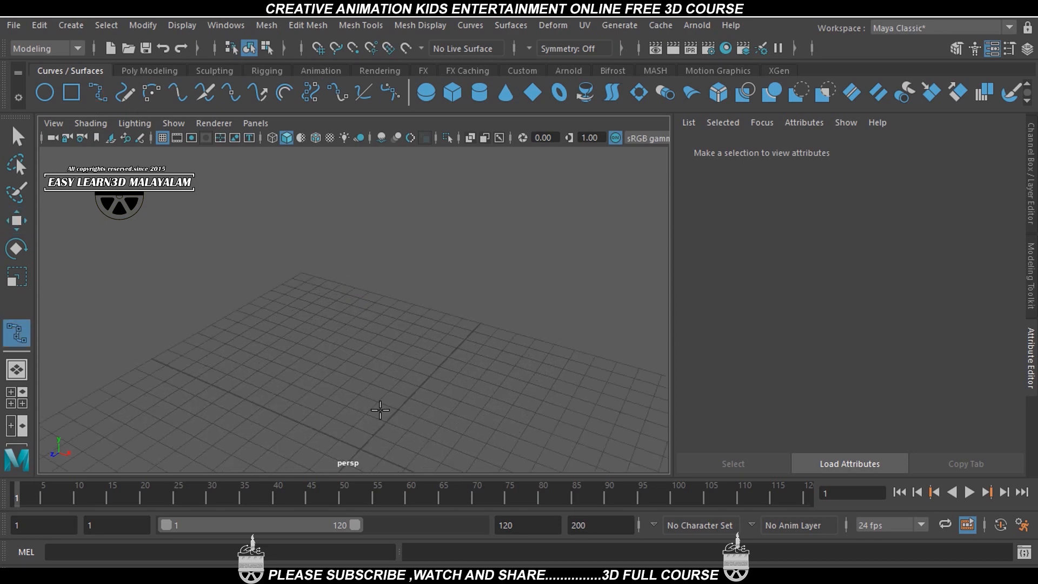
pyautogui.keyDown('alt'); pyautogui.moveTo(379, 410); pyautogui.dragTo(385, 324, button='middle'); pyautogui.keyUp('alt')
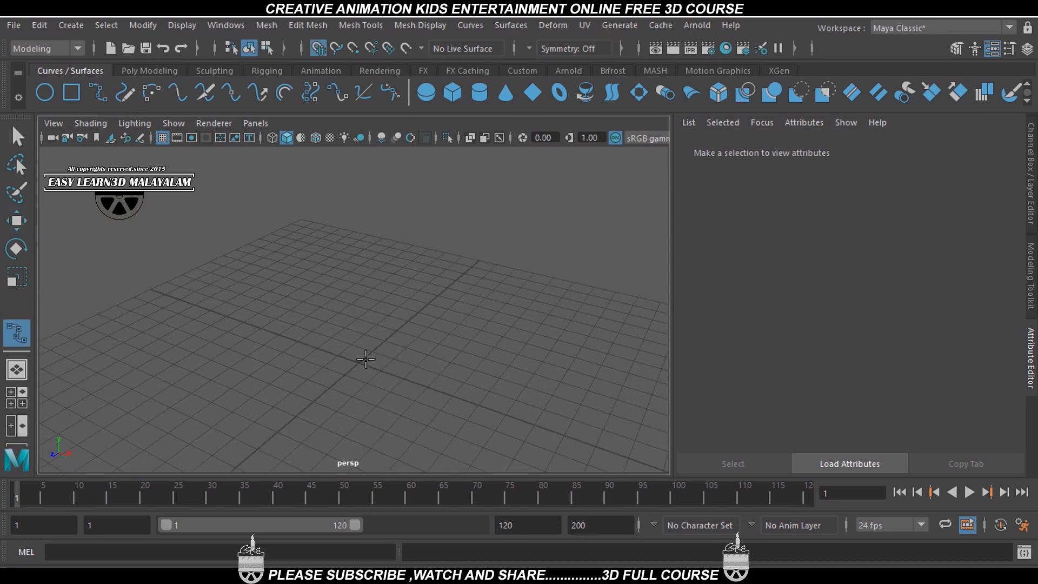
pyautogui.press('x')
pyautogui.press('space')
pyautogui.press('space')
pyautogui.scroll(4, 371, 318)
pyautogui.keyDown('alt'); pyautogui.moveTo(356, 272); pyautogui.dragTo(358, 296, button='middle'); pyautogui.keyUp('alt')
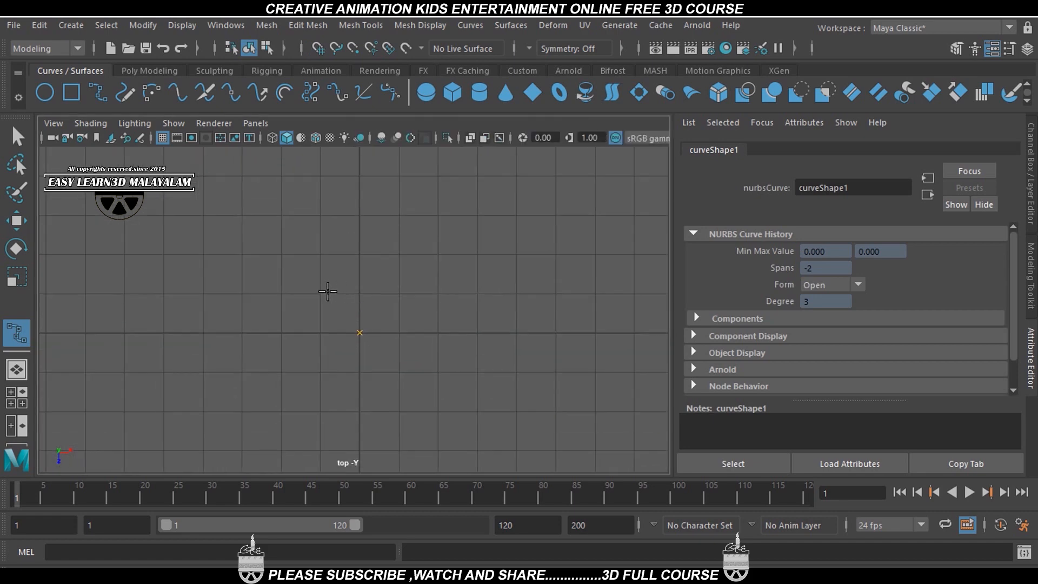
# Step: Draw a clockwise spiral widening outward from the origin through about three turns in the top view
pyautogui.click(327, 295)
pyautogui.click(336, 244)
pyautogui.click(400, 242)
pyautogui.click(446, 277)
pyautogui.click(470, 350)
pyautogui.click(432, 412)
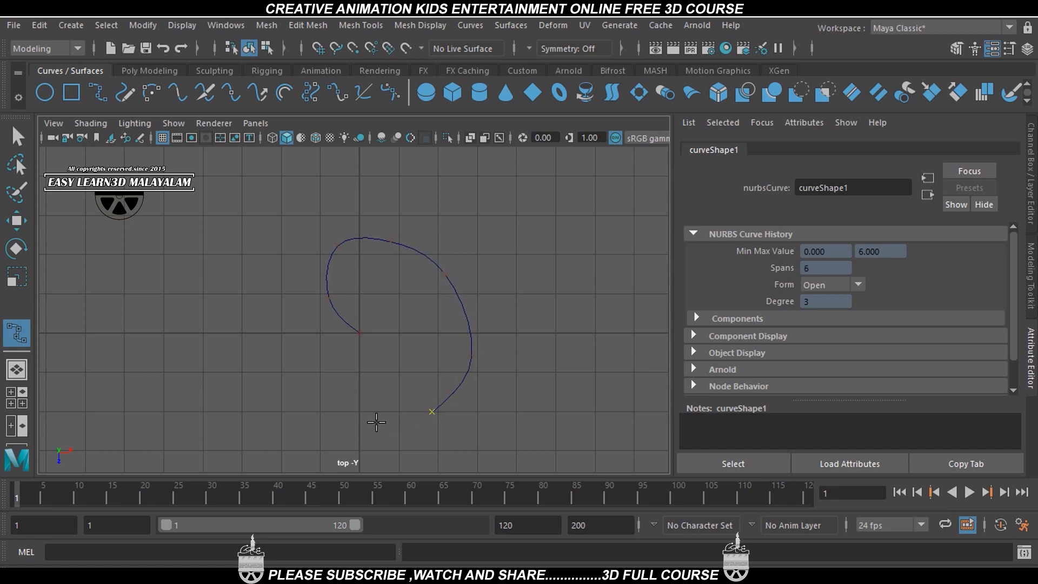
pyautogui.click(344, 425)
pyautogui.click(280, 373)
pyautogui.click(258, 301)
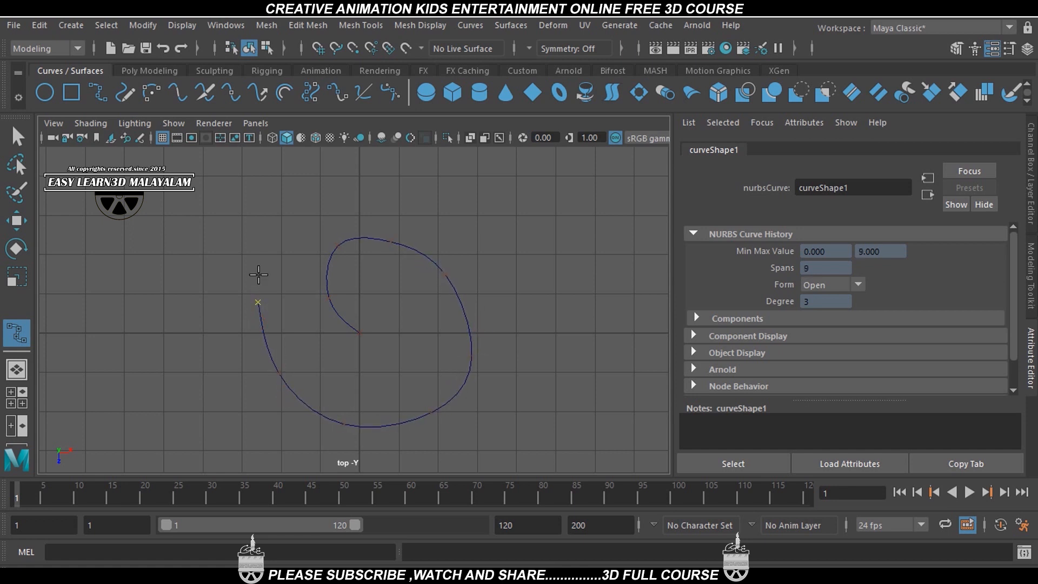
pyautogui.click(280, 236)
pyautogui.click(338, 196)
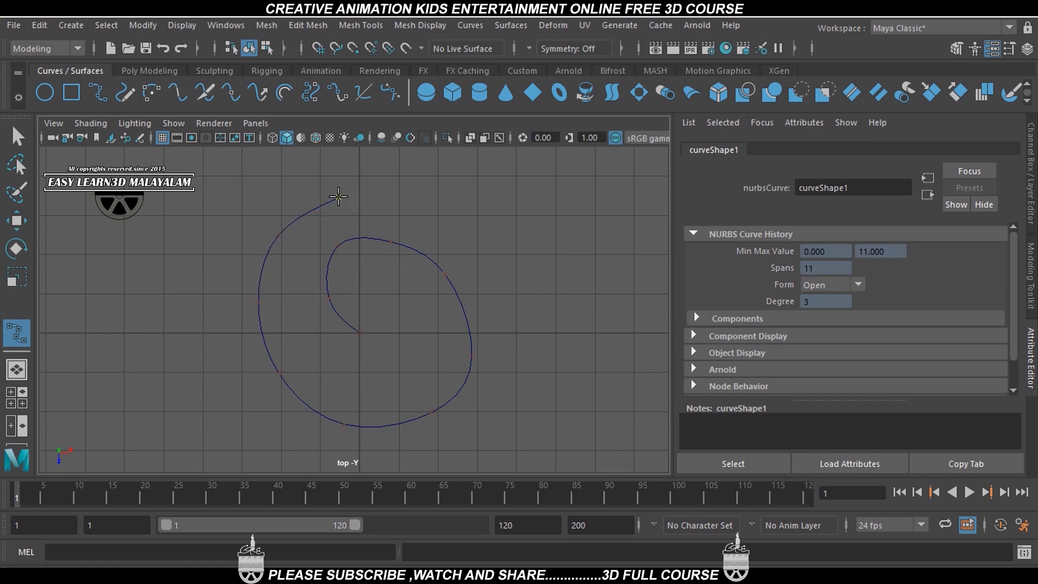
pyautogui.click(405, 190)
pyautogui.click(473, 218)
pyautogui.click(508, 278)
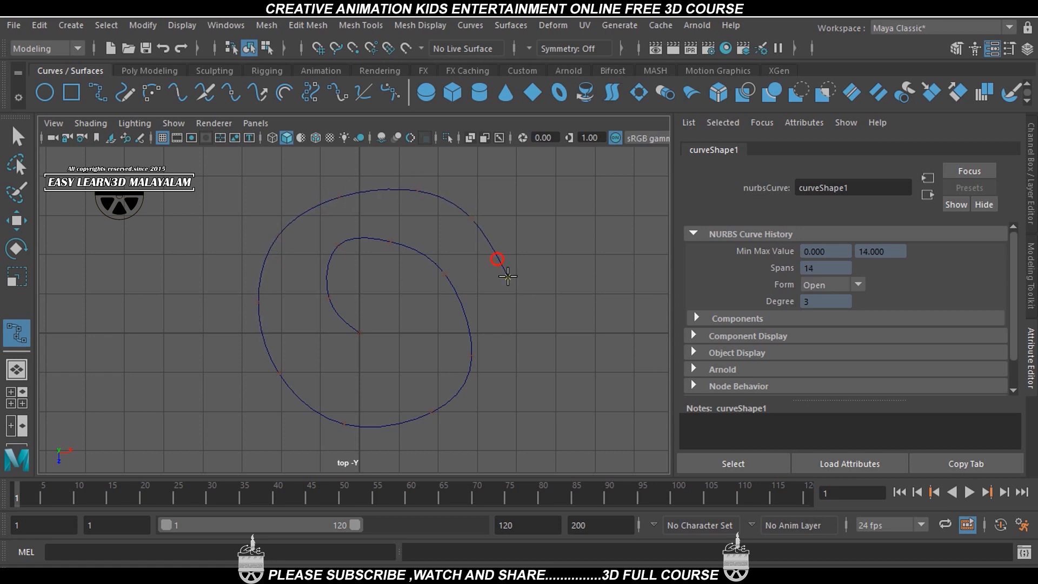
pyautogui.keyDown('alt'); pyautogui.moveTo(531, 330); pyautogui.dragTo(519, 271, button='middle'); pyautogui.keyUp('alt')
pyautogui.click(525, 285)
pyautogui.click(486, 375)
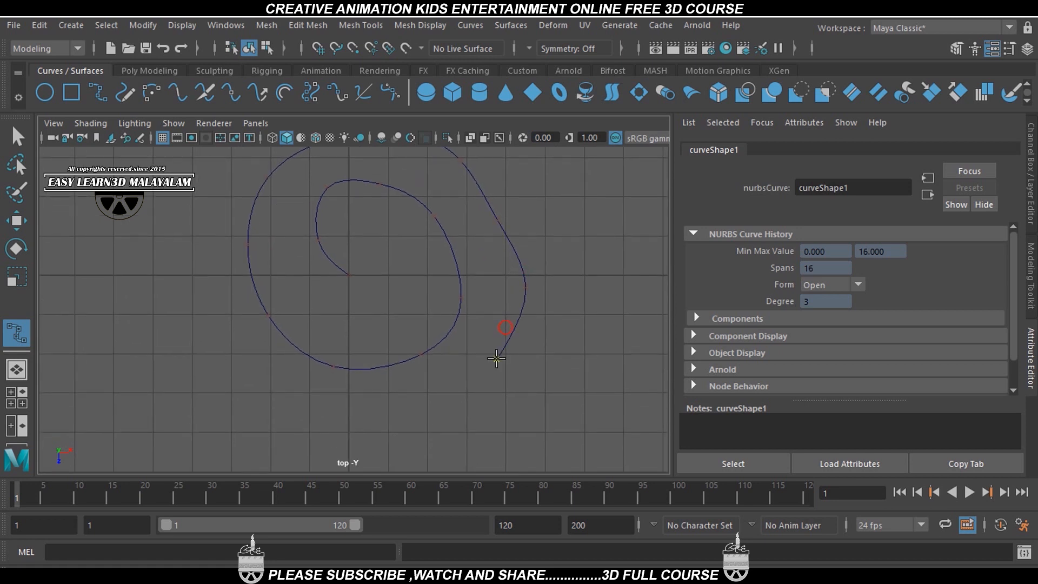
pyautogui.click(417, 411)
pyautogui.click(285, 410)
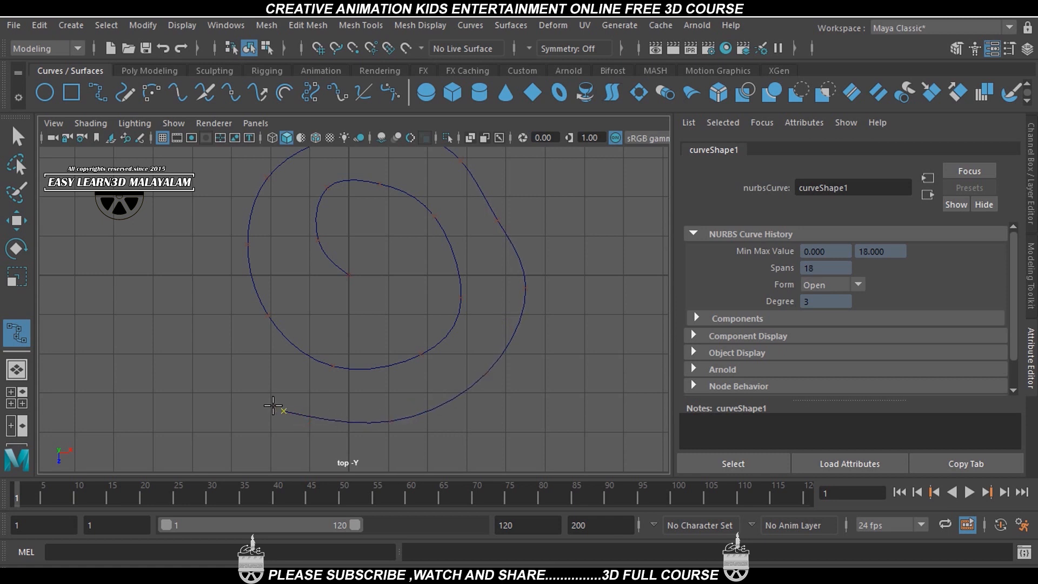
pyautogui.click(187, 301)
pyautogui.click(175, 247)
pyautogui.keyDown('alt'); pyautogui.moveTo(222, 234); pyautogui.dragTo(238, 328, button='middle'); pyautogui.keyUp('alt')
pyautogui.click(209, 258)
pyautogui.click(265, 198)
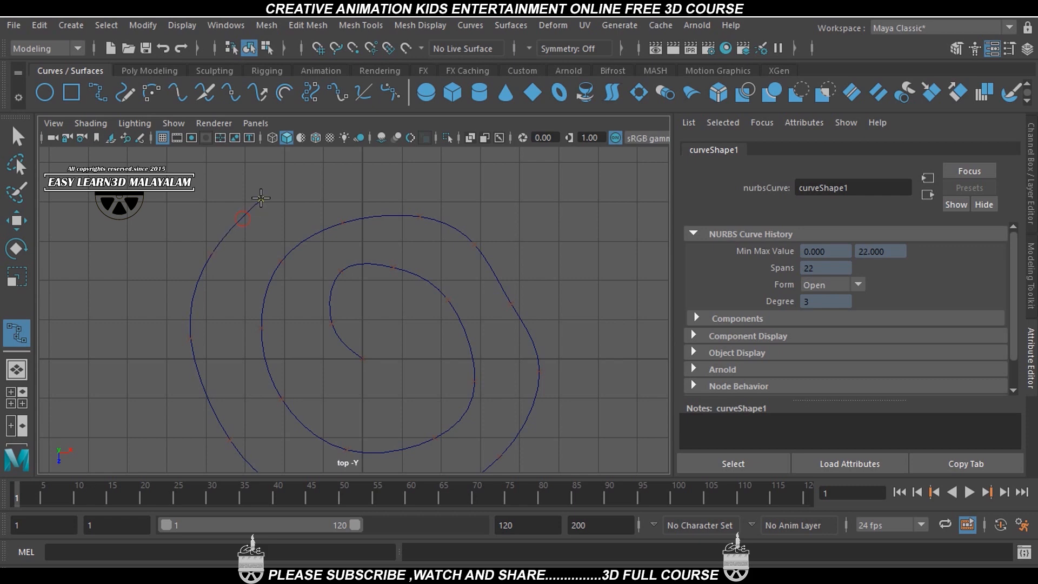
pyautogui.click(350, 172)
pyautogui.keyDown('alt'); pyautogui.moveTo(435, 180); pyautogui.dragTo(406, 204, button='middle'); pyautogui.keyUp('alt')
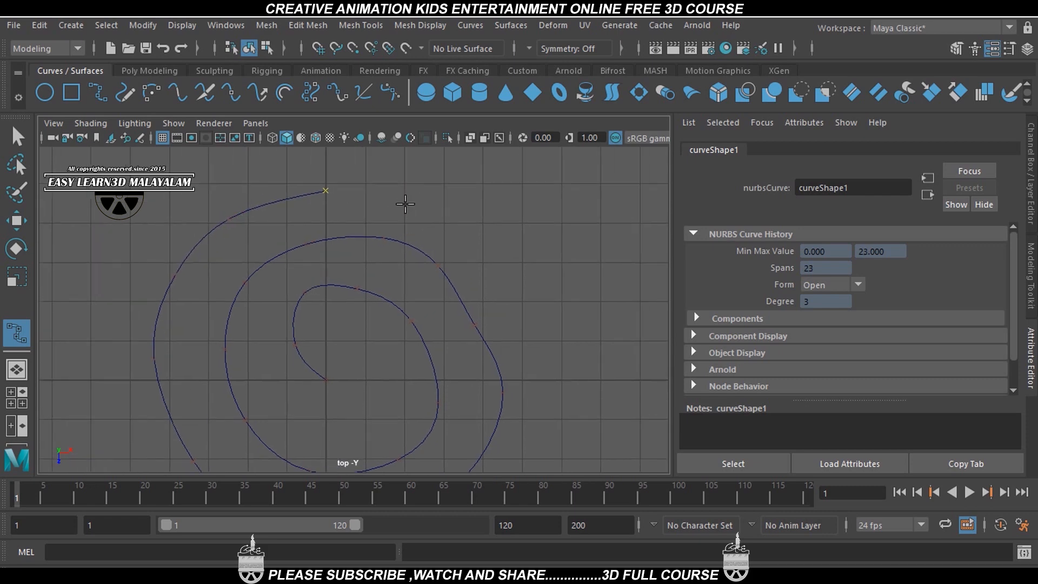
pyautogui.moveTo(427, 194); pyautogui.dragTo(436, 191)
pyautogui.moveTo(489, 234); pyautogui.dragTo(501, 250)
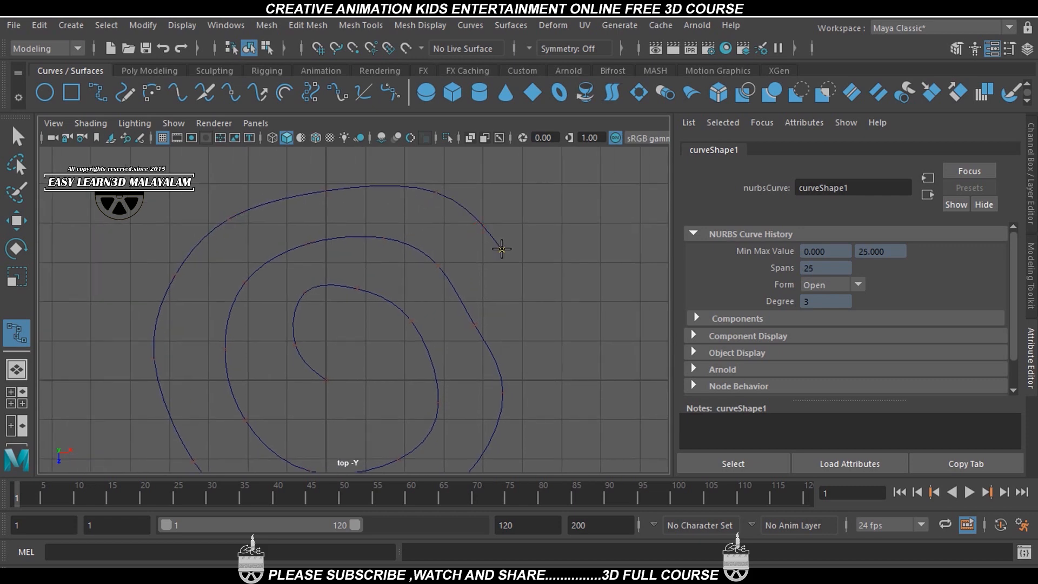
pyautogui.keyDown('alt'); pyautogui.moveTo(533, 314); pyautogui.dragTo(532, 261, button='middle'); pyautogui.keyUp('alt')
pyautogui.click(532, 268)
pyautogui.keyDown('alt'); pyautogui.moveTo(542, 333); pyautogui.dragTo(562, 272, button='middle'); pyautogui.keyUp('alt')
pyautogui.click(565, 280)
pyautogui.moveTo(538, 352); pyautogui.dragTo(532, 372)
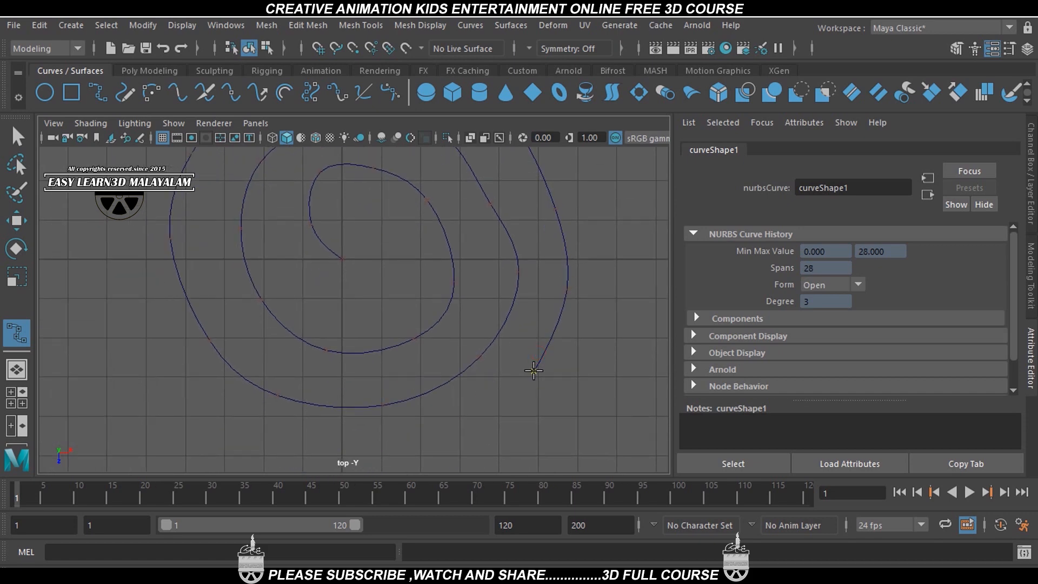
pyautogui.keyDown('alt'); pyautogui.moveTo(465, 403); pyautogui.dragTo(496, 348, button='middle'); pyautogui.keyUp('alt')
pyautogui.click(486, 389)
pyautogui.click(323, 403)
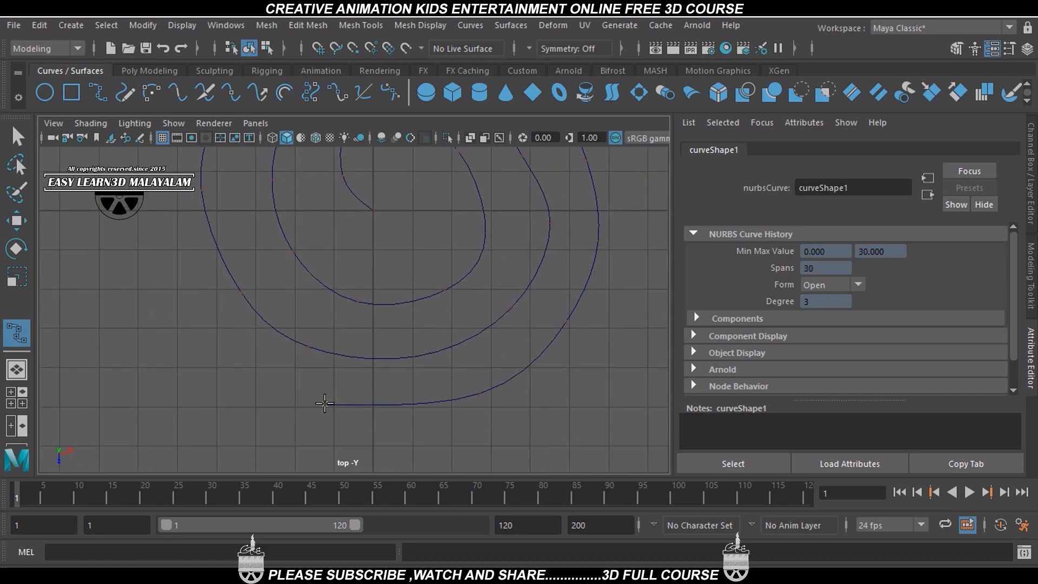
pyautogui.click(188, 332)
pyautogui.keyDown('alt'); pyautogui.moveTo(205, 264); pyautogui.dragTo(275, 368, button='middle'); pyautogui.keyUp('alt')
pyautogui.moveTo(234, 356); pyautogui.dragTo(211, 304)
pyautogui.keyDown('alt'); pyautogui.moveTo(240, 241); pyautogui.dragTo(232, 325, button='middle'); pyautogui.keyUp('alt')
pyautogui.moveTo(211, 310); pyautogui.dragTo(218, 276)
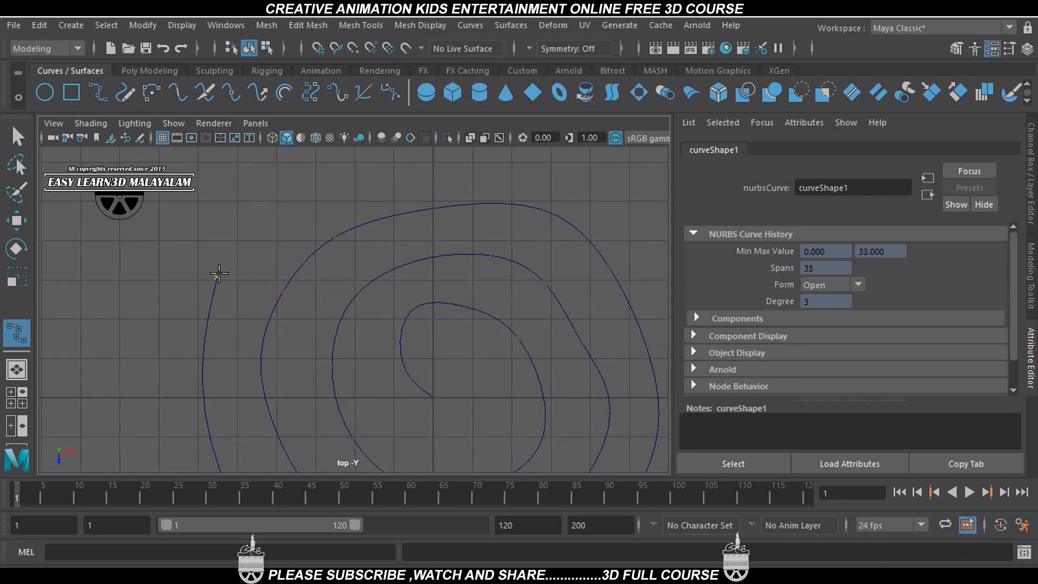
pyautogui.moveTo(301, 210); pyautogui.dragTo(318, 181)
pyautogui.scroll(-3, 365, 200)
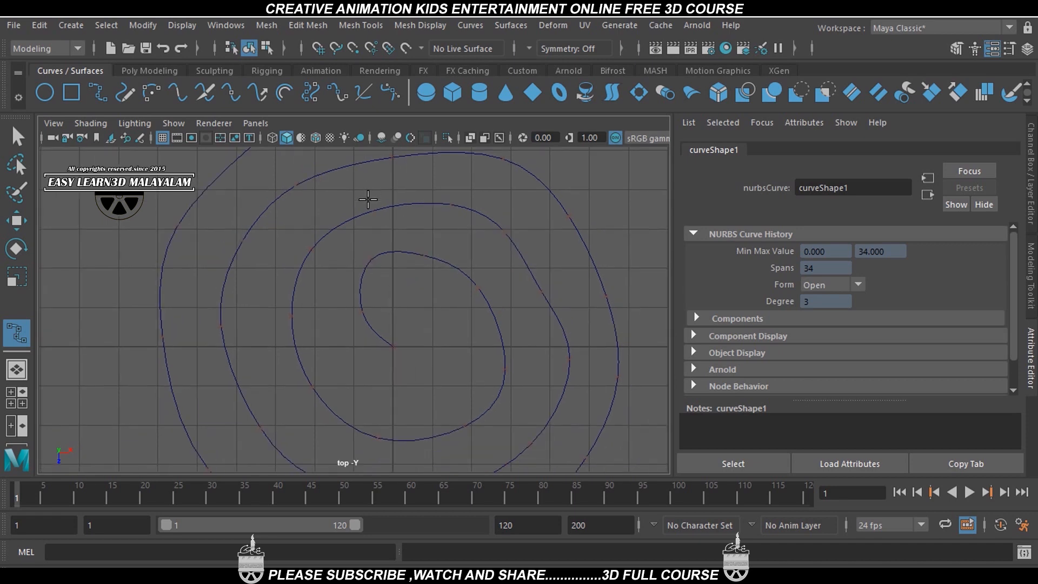
# Step: Show the top view full screen and complete the spiral curve
pyautogui.hotkey('ctrl', 'space')
pyautogui.keyDown('alt'); pyautogui.moveTo(615, 341); pyautogui.dragTo(559, 328, button='middle'); pyautogui.keyUp('alt')
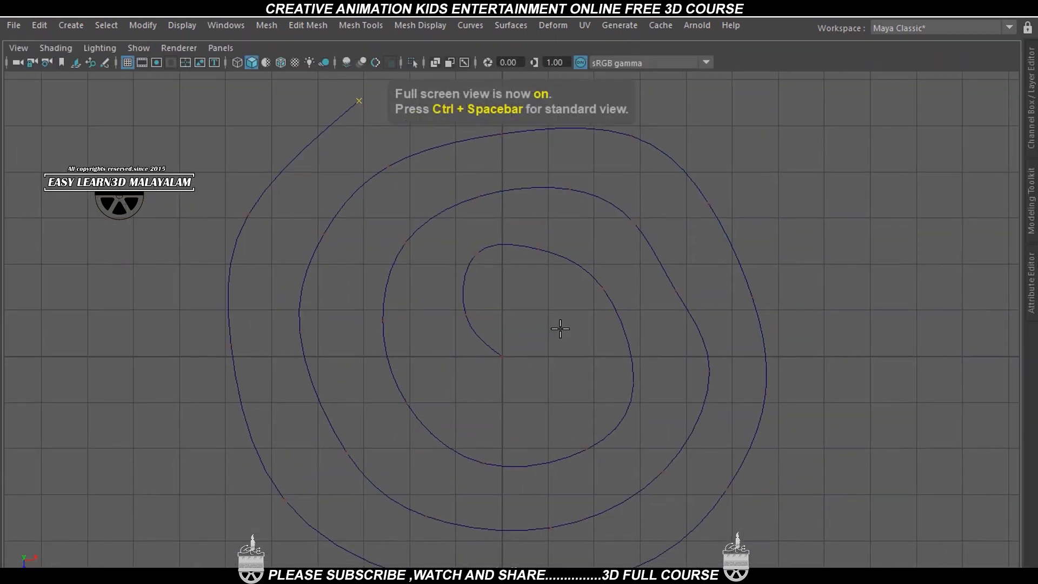
pyautogui.press('Return')
# Step: Show the spiral's control vertices and move the innermost turn's upper-right vertex inward
pyautogui.moveTo(574, 189); pyautogui.dragTo(484, 184, button='right')
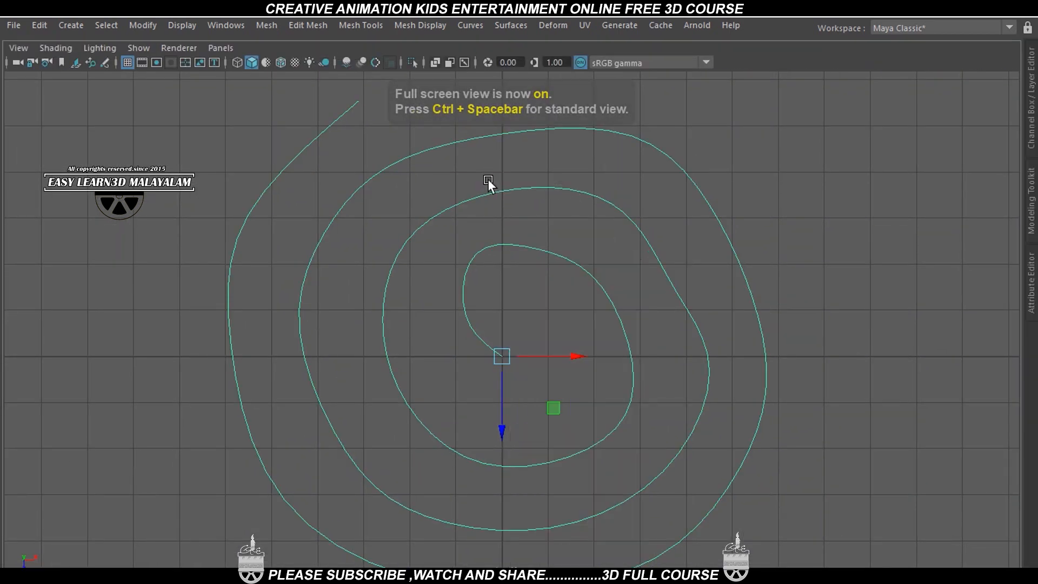
pyautogui.scroll(2, 546, 265)
pyautogui.keyDown('alt'); pyautogui.moveTo(548, 268); pyautogui.dragTo(543, 284, button='middle'); pyautogui.keyUp('alt')
pyautogui.moveTo(446, 244); pyautogui.dragTo(470, 346)
pyautogui.moveTo(622, 315); pyautogui.dragTo(623, 316)
pyautogui.moveTo(611, 290); pyautogui.dragTo(610, 304)
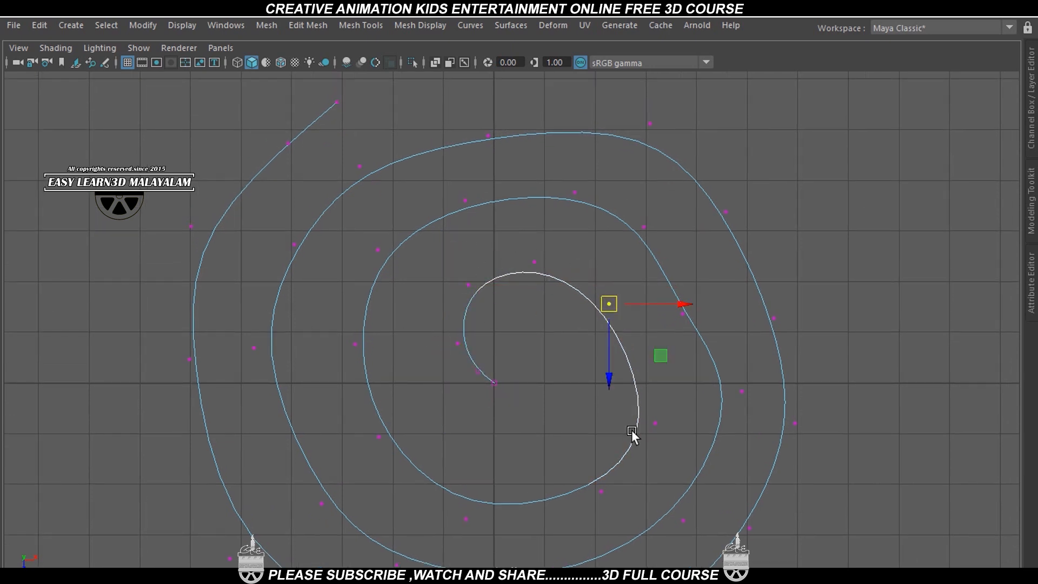
# Step: Pull the vertices along the right, lower and left sides of the first turn inward to round it
pyautogui.moveTo(639, 417); pyautogui.dragTo(662, 432)
pyautogui.moveTo(643, 422); pyautogui.dragTo(605, 406)
pyautogui.click(597, 491)
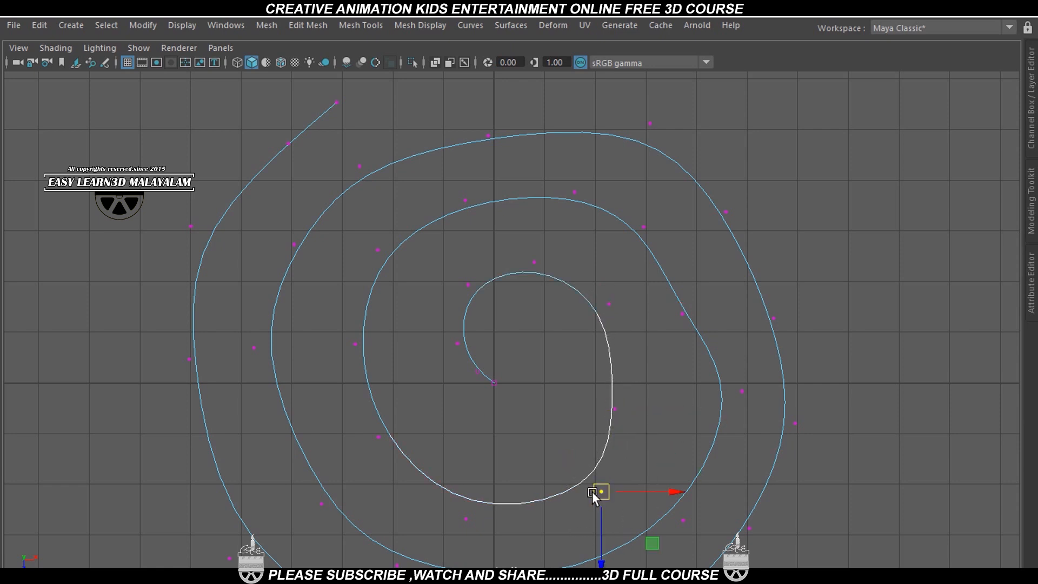
pyautogui.moveTo(591, 492); pyautogui.dragTo(549, 464)
pyautogui.moveTo(440, 474); pyautogui.dragTo(474, 533)
pyautogui.moveTo(466, 519); pyautogui.dragTo(462, 478)
pyautogui.moveTo(401, 454); pyautogui.dragTo(403, 456)
pyautogui.moveTo(384, 437); pyautogui.dragTo(397, 426)
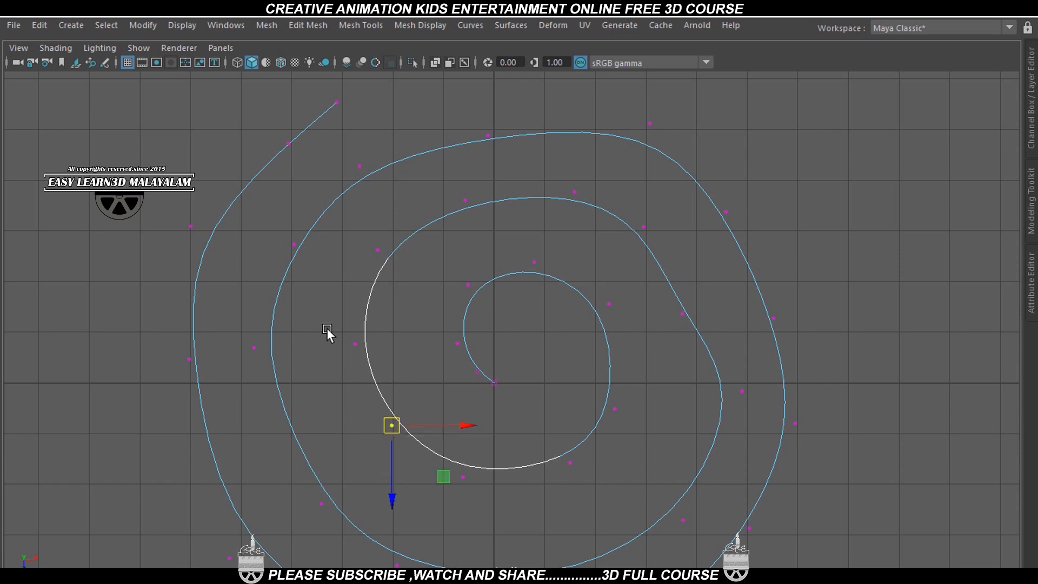
pyautogui.moveTo(326, 328); pyautogui.dragTo(367, 339)
pyautogui.moveTo(385, 251); pyautogui.dragTo(389, 261)
# Step: Move the second turn's vertices inward from its upper right, down the right side, to the bottom
pyautogui.moveTo(628, 208); pyautogui.dragTo(648, 266)
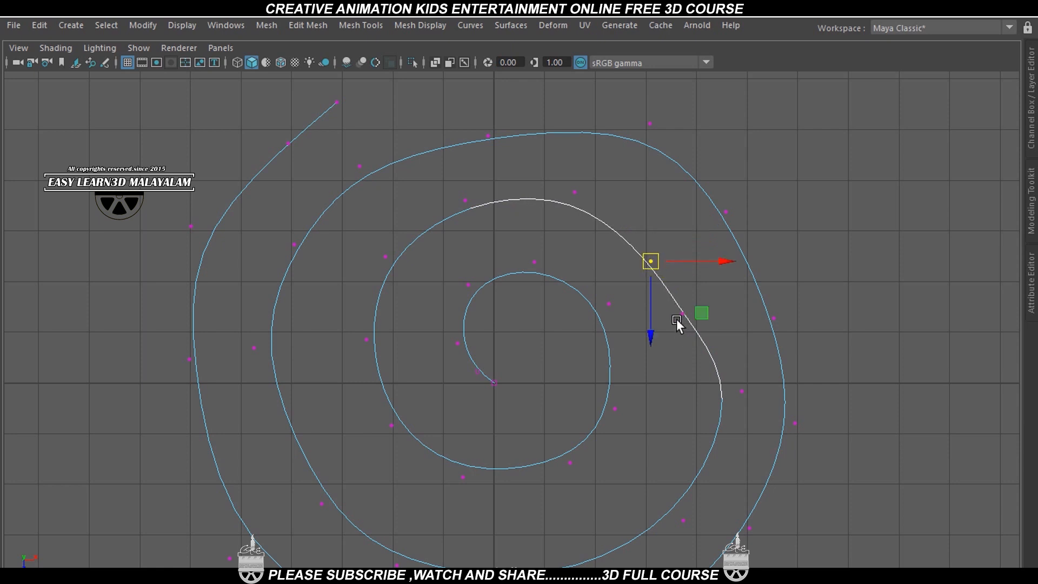
pyautogui.moveTo(676, 321)
pyautogui.mouseDown()
pyautogui.moveTo(697, 307)
pyautogui.moveTo(687, 327)
pyautogui.mouseUp()
pyautogui.moveTo(692, 410); pyautogui.dragTo(761, 368)
pyautogui.moveTo(792, 440); pyautogui.dragTo(729, 478)
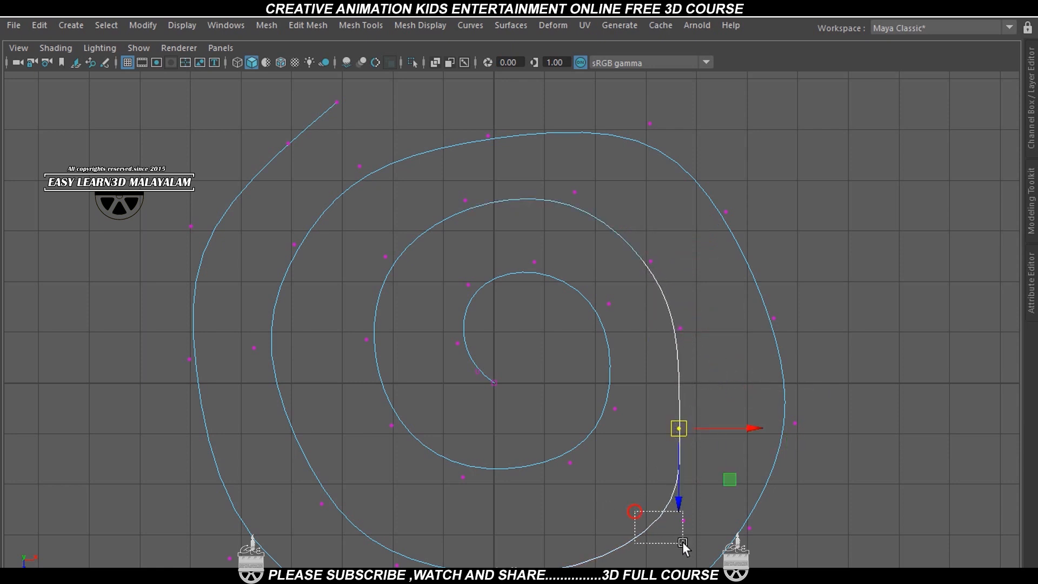
pyautogui.moveTo(682, 542); pyautogui.dragTo(627, 498)
pyautogui.keyDown('alt'); pyautogui.moveTo(541, 531); pyautogui.dragTo(563, 424, button='middle'); pyautogui.keyUp('alt')
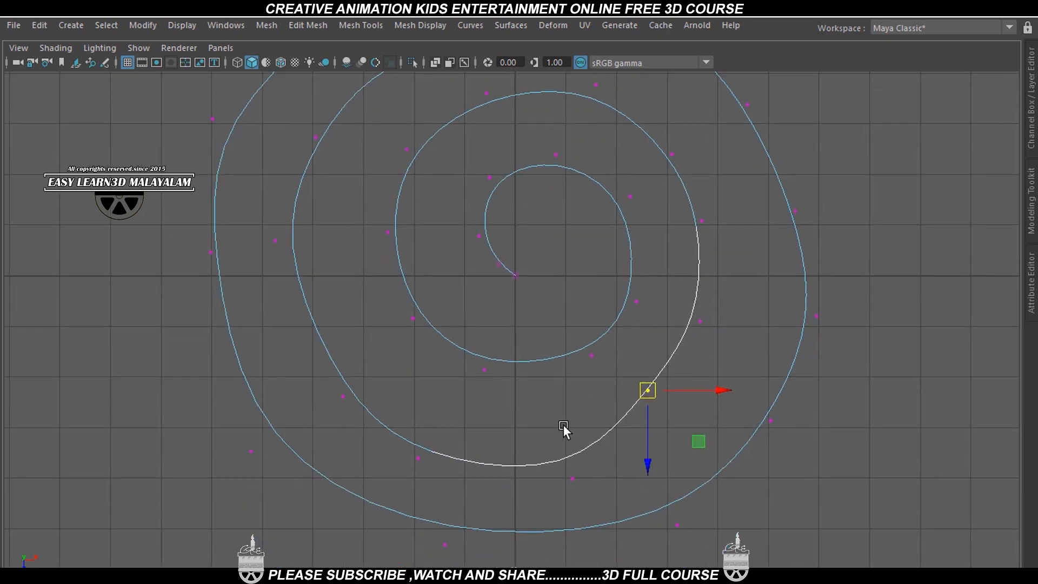
pyautogui.moveTo(648, 390); pyautogui.dragTo(558, 433)
# Step: Pull the second turn's bottom-left and lower-left vertices inward to even its spacing from the first turn
pyautogui.moveTo(385, 430); pyautogui.dragTo(432, 469)
pyautogui.moveTo(419, 458); pyautogui.dragTo(438, 426)
pyautogui.moveTo(331, 378); pyautogui.dragTo(373, 428)
pyautogui.moveTo(326, 391); pyautogui.dragTo(350, 405)
pyautogui.moveTo(343, 396); pyautogui.dragTo(356, 382)
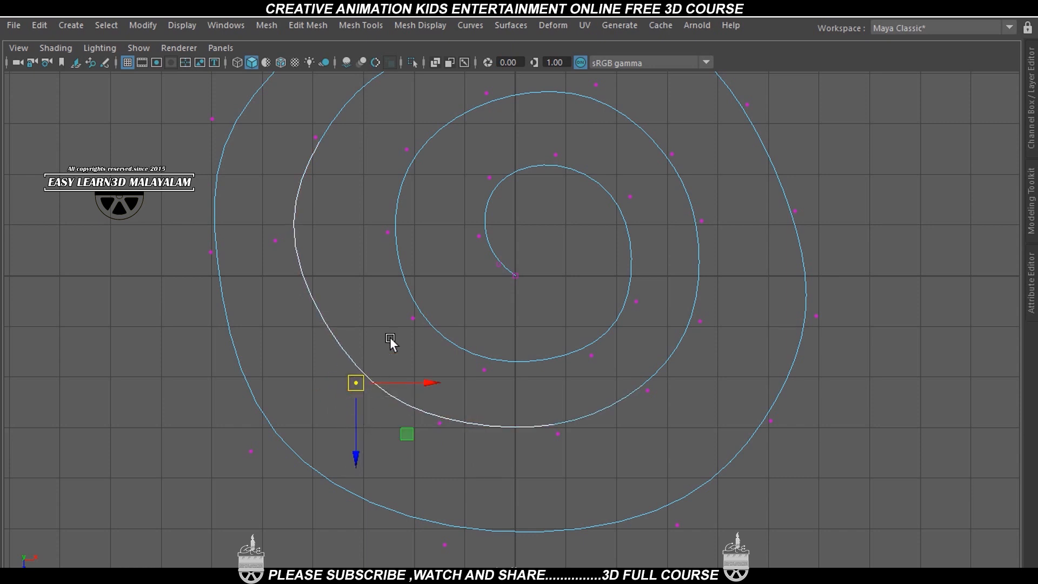
# Step: Adjust the vertices up the left side of the spiral's middle turn to smooth its lower-left to upper-left arc
pyautogui.keyDown('alt'); pyautogui.moveTo(389, 338); pyautogui.dragTo(402, 428, button='middle'); pyautogui.keyUp('alt')
pyautogui.moveTo(268, 315); pyautogui.dragTo(309, 358)
pyautogui.moveTo(297, 328); pyautogui.dragTo(321, 323)
pyautogui.moveTo(384, 503); pyautogui.dragTo(384, 503)
pyautogui.moveTo(370, 472); pyautogui.dragTo(353, 453)
pyautogui.moveTo(308, 207); pyautogui.dragTo(346, 246)
pyautogui.keyDown('alt'); pyautogui.moveTo(413, 273); pyautogui.dragTo(421, 381, button='middle'); pyautogui.keyUp('alt')
pyautogui.moveTo(385, 238); pyautogui.dragTo(433, 247)
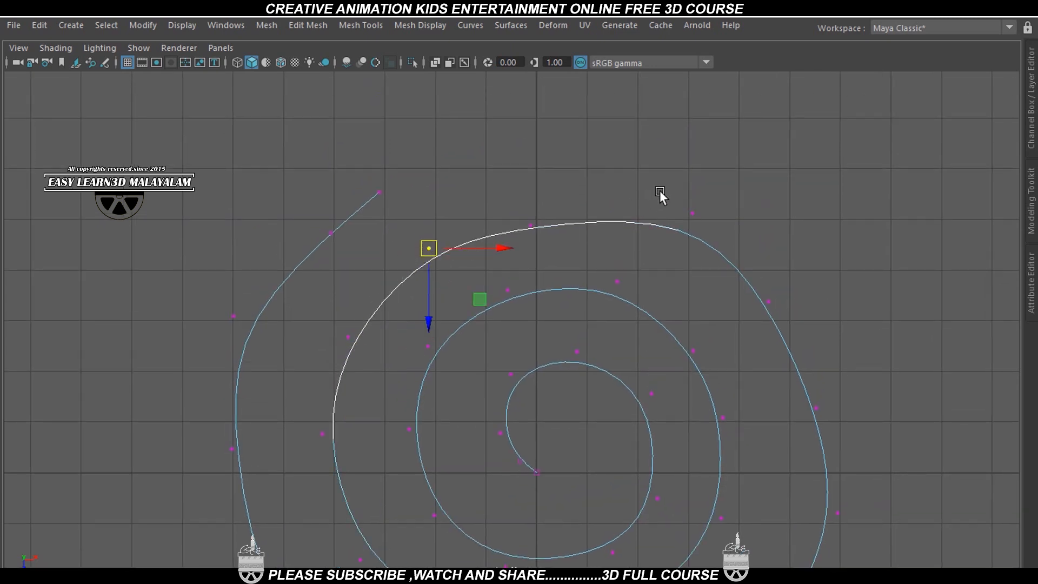
# Step: Reposition the top and upper-right vertices of the turn above the origin to round its upper arc
pyautogui.click(692, 213)
pyautogui.moveTo(696, 211); pyautogui.dragTo(687, 232)
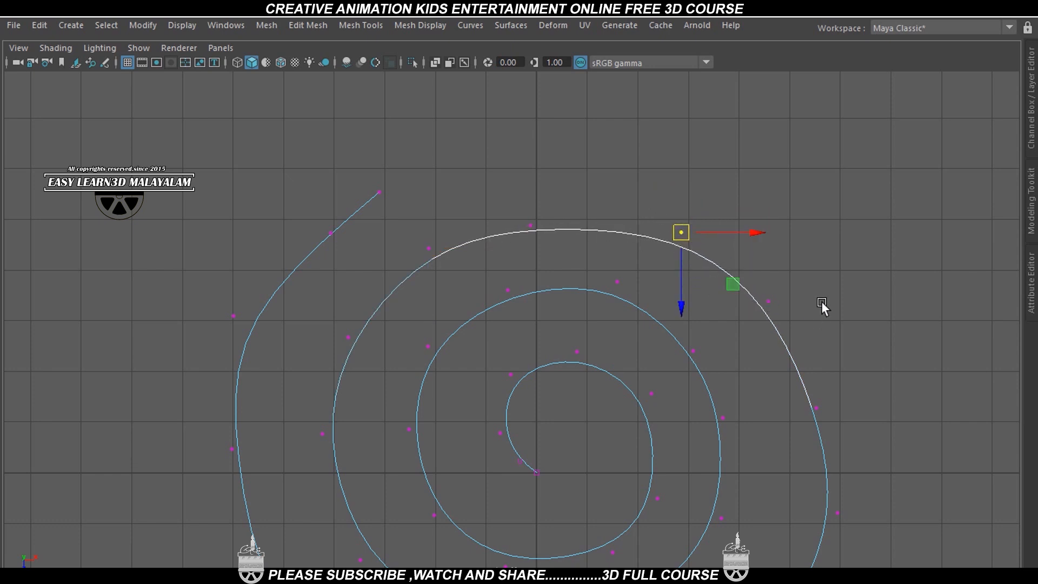
pyautogui.click(768, 301)
pyautogui.moveTo(768, 301); pyautogui.dragTo(756, 307)
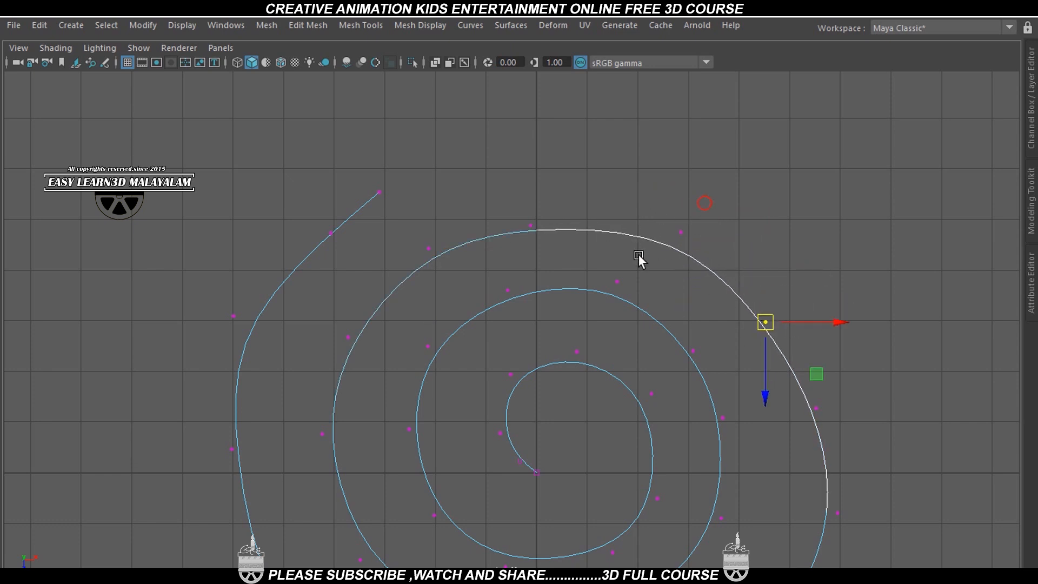
pyautogui.click(678, 232)
pyautogui.moveTo(678, 232); pyautogui.dragTo(666, 226)
pyautogui.moveTo(556, 252); pyautogui.dragTo(556, 252)
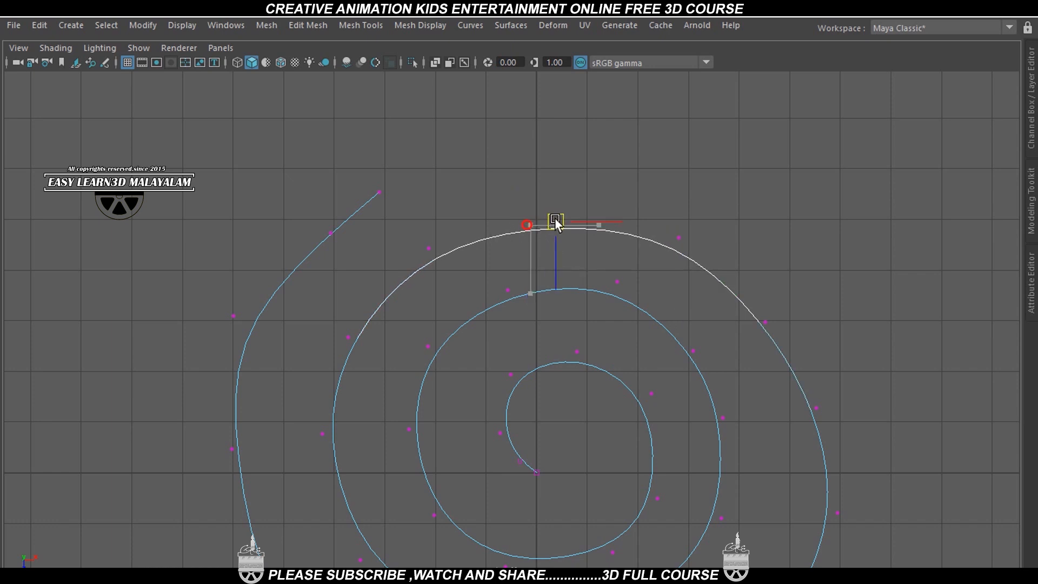
# Step: Move the outer turn's two right-side vertices inward and readjust the upper one to smooth the bulge
pyautogui.keyDown('alt'); pyautogui.moveTo(743, 347); pyautogui.dragTo(684, 227, button='middle'); pyautogui.keyUp('alt')
pyautogui.click(752, 292)
pyautogui.moveTo(750, 295); pyautogui.dragTo(715, 309)
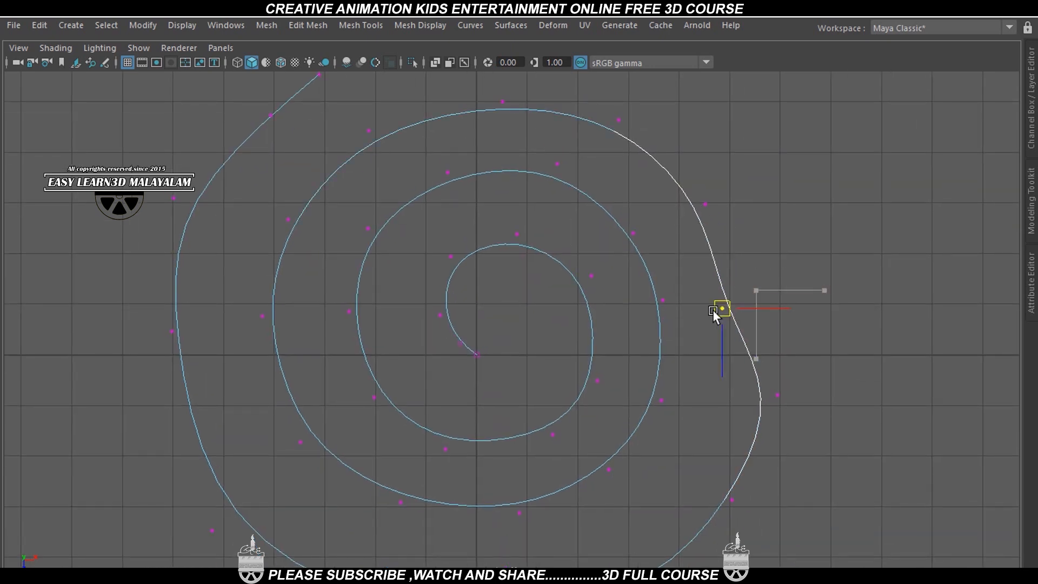
pyautogui.click(774, 400)
pyautogui.moveTo(775, 400); pyautogui.dragTo(738, 415)
pyautogui.moveTo(715, 298); pyautogui.dragTo(746, 313)
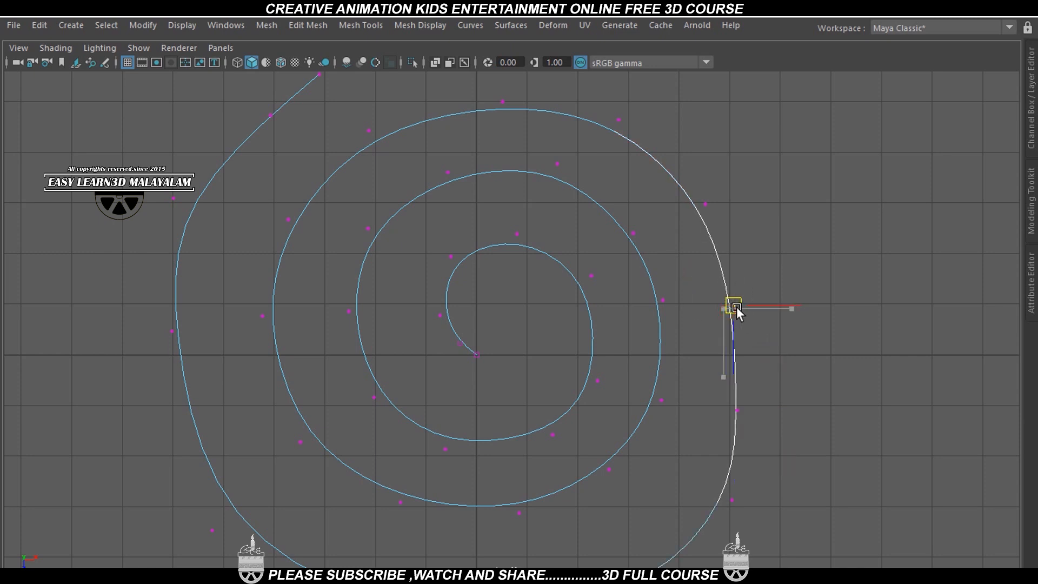
# Step: Refine the outer turn's right side and pull its lower-right vertices into a rounder arc
pyautogui.keyDown('alt'); pyautogui.moveTo(753, 389); pyautogui.dragTo(762, 350, button='middle'); pyautogui.keyUp('alt')
pyautogui.moveTo(773, 349); pyautogui.dragTo(751, 336)
pyautogui.moveTo(733, 400); pyautogui.dragTo(786, 446)
pyautogui.moveTo(760, 425); pyautogui.dragTo(728, 415)
pyautogui.keyDown('alt'); pyautogui.moveTo(732, 417); pyautogui.dragTo(753, 399, button='middle'); pyautogui.keyUp('alt')
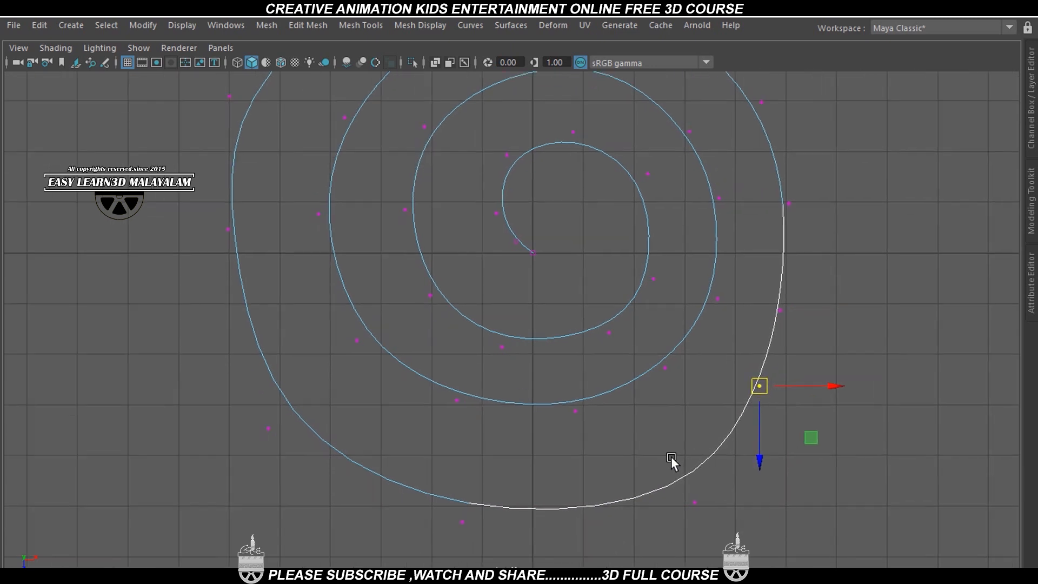
pyautogui.click(690, 500)
pyautogui.moveTo(690, 501); pyautogui.dragTo(671, 465)
# Step: Move the outer turn's bottom, lower-left and left vertices inward to round that side
pyautogui.moveTo(431, 470); pyautogui.dragTo(471, 547)
pyautogui.moveTo(462, 522); pyautogui.dragTo(455, 482)
pyautogui.keyDown('alt'); pyautogui.moveTo(456, 482); pyautogui.dragTo(467, 495, button='middle'); pyautogui.keyUp('alt')
pyautogui.keyDown('alt'); pyautogui.moveTo(510, 439); pyautogui.dragTo(601, 483, button='middle'); pyautogui.keyUp('alt')
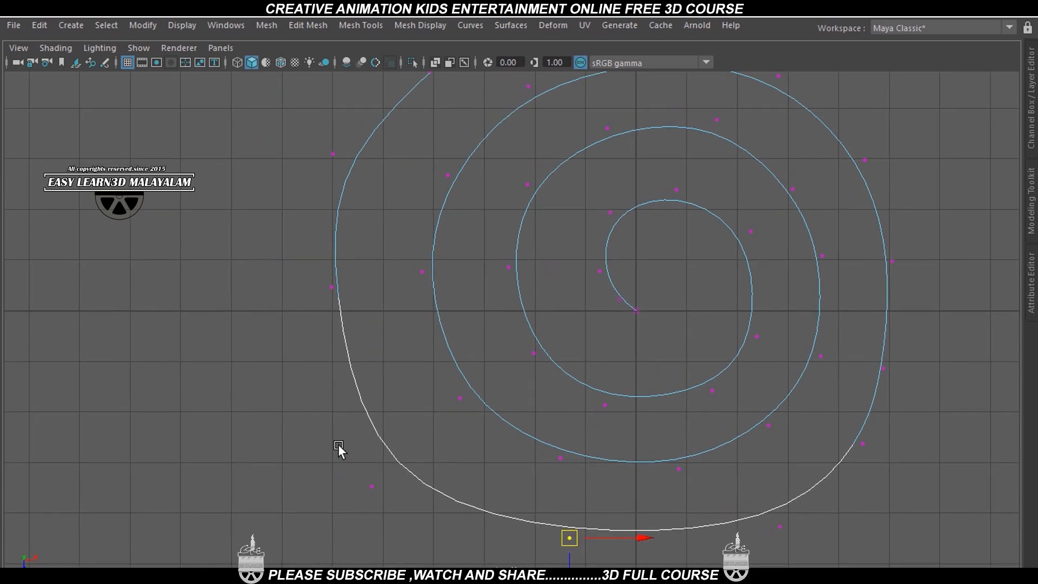
pyautogui.click(371, 484)
pyautogui.moveTo(371, 484); pyautogui.dragTo(392, 452)
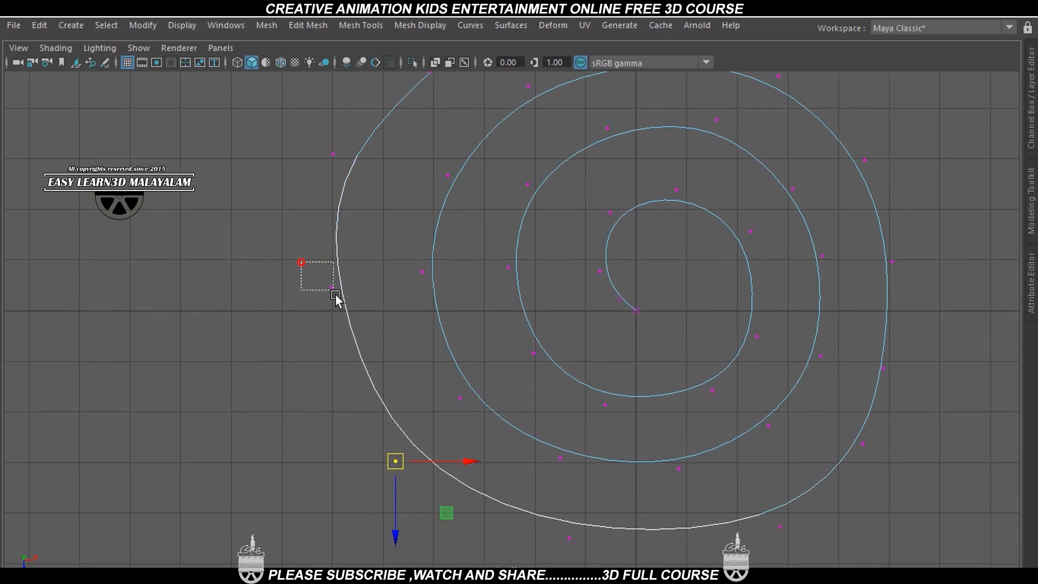
pyautogui.moveTo(335, 293); pyautogui.dragTo(352, 289)
# Step: Smooth the outer turn's upper-left arc, nudge its right side, and reposition the vertices at the spiral's open end
pyautogui.keyDown('alt'); pyautogui.moveTo(389, 243); pyautogui.dragTo(363, 303, button='middle'); pyautogui.keyUp('alt')
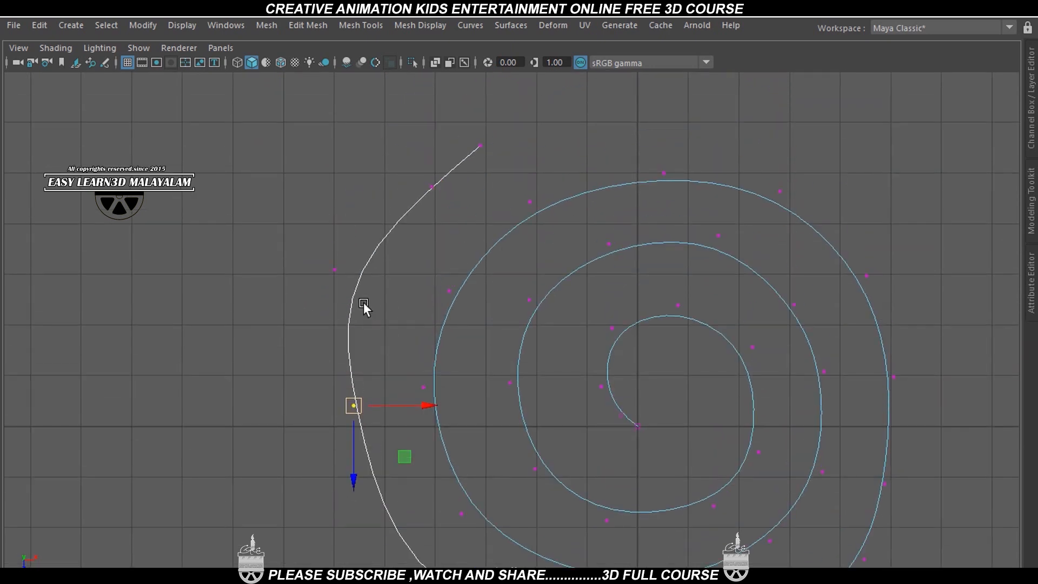
pyautogui.moveTo(353, 279); pyautogui.dragTo(361, 285)
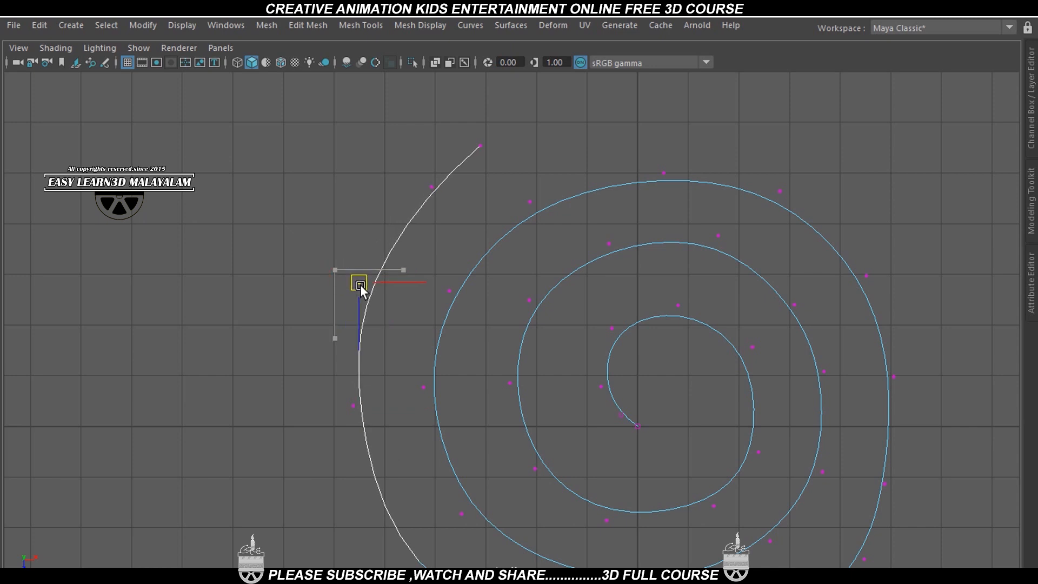
pyautogui.keyDown('alt'); pyautogui.moveTo(478, 306); pyautogui.dragTo(390, 278, button='middle'); pyautogui.keyUp('alt')
pyautogui.moveTo(778, 317); pyautogui.dragTo(811, 463)
pyautogui.keyDown('alt'); pyautogui.moveTo(565, 341); pyautogui.dragTo(592, 391, button='middle'); pyautogui.keyUp('alt')
pyautogui.moveTo(394, 155); pyautogui.dragTo(449, 172)
pyautogui.moveTo(378, 184); pyautogui.dragTo(398, 233)
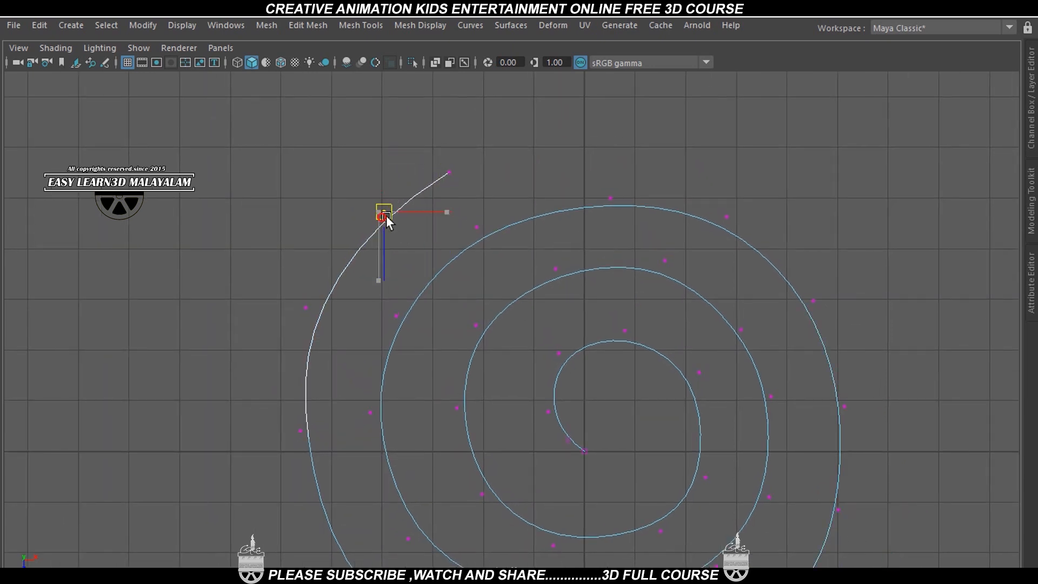
# Step: Switch to the perspective view and return the spiral to object mode with nothing selected
pyautogui.scroll(-2, 523, 250)
pyautogui.keyDown('alt'); pyautogui.moveTo(550, 333); pyautogui.dragTo(521, 260, button='middle'); pyautogui.keyUp('alt')
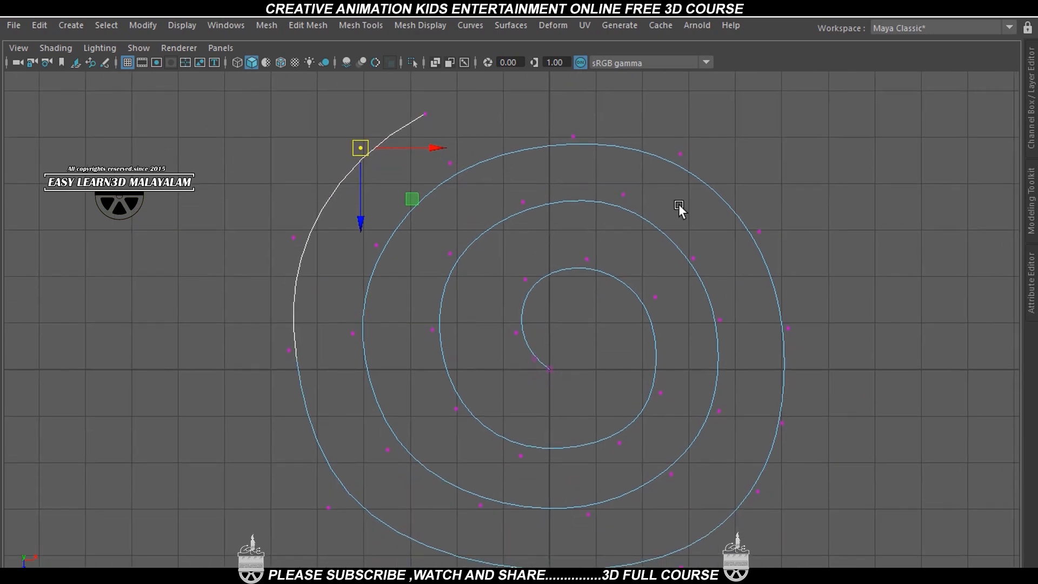
pyautogui.press('space')
pyautogui.press('space')
pyautogui.moveTo(686, 365)
pyautogui.keyDown('alt'); pyautogui.mouseDown()
pyautogui.moveTo(754, 367)
pyautogui.moveTo(663, 362)
pyautogui.mouseUp(); pyautogui.keyUp('alt')
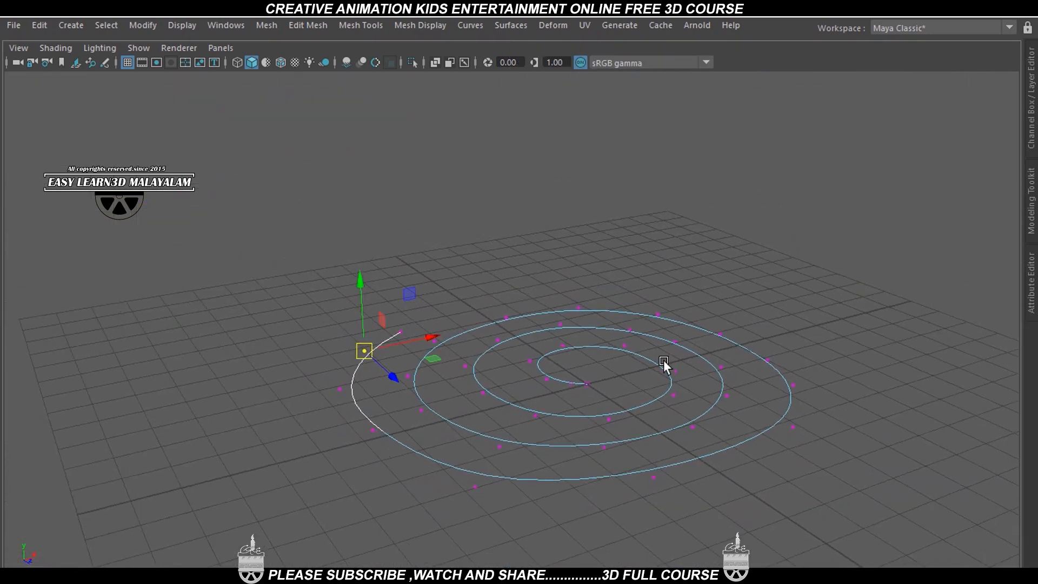
pyautogui.moveTo(669, 340); pyautogui.dragTo(744, 167, button='right')
pyautogui.click(783, 359)
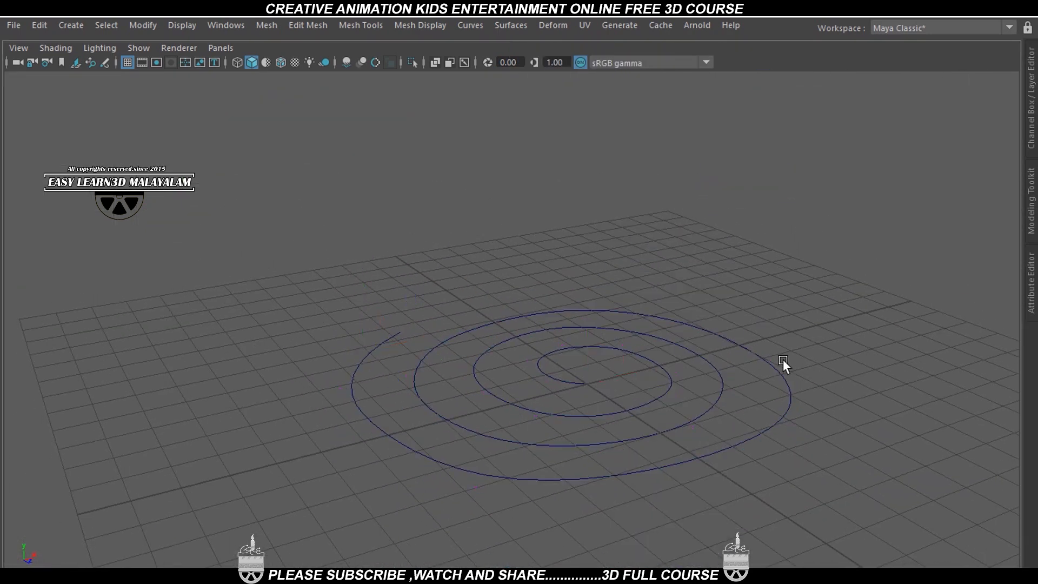
# Step: Select the spiral curve near its starting end at the grid origin
pyautogui.keyDown('alt'); pyautogui.moveTo(782, 359); pyautogui.dragTo(545, 423); pyautogui.keyUp('alt')
pyautogui.scroll(3, 546, 424)
pyautogui.keyDown('alt'); pyautogui.moveTo(586, 439); pyautogui.dragTo(551, 403, button='middle'); pyautogui.keyUp('alt')
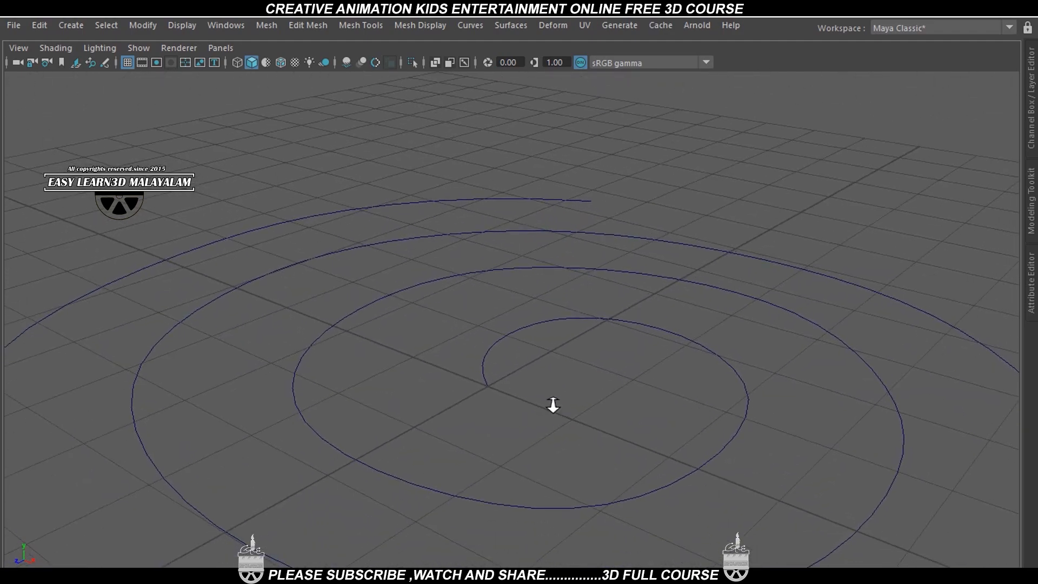
pyautogui.scroll(4, 501, 342)
pyautogui.click(503, 342)
pyautogui.keyDown('alt'); pyautogui.moveTo(556, 394); pyautogui.dragTo(653, 333); pyautogui.keyUp('alt')
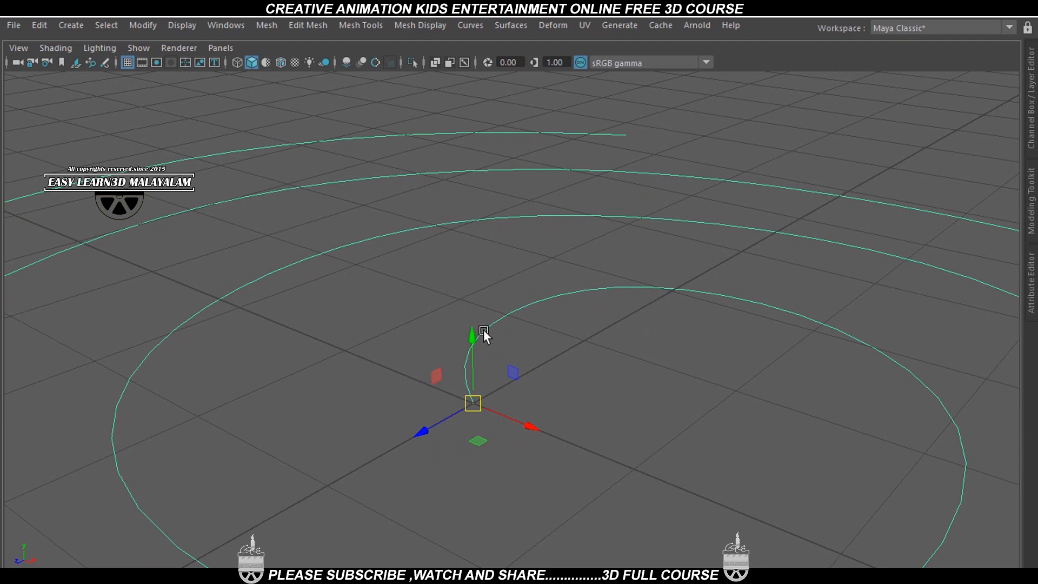
pyautogui.keyDown('alt'); pyautogui.moveTo(484, 332); pyautogui.dragTo(544, 384); pyautogui.keyUp('alt')
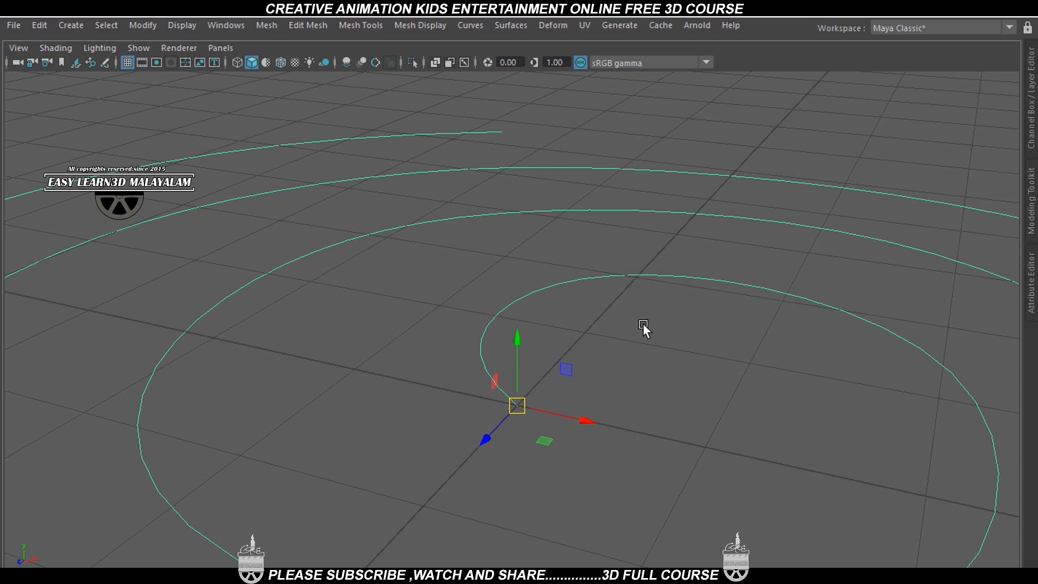
# Step: Show the curve's control vertices around the origin and change the viewport background to black
pyautogui.moveTo(643, 323); pyautogui.dragTo(588, 208, button='right')
pyautogui.keyDown('alt'); pyautogui.moveTo(632, 393); pyautogui.dragTo(623, 460, button='right'); pyautogui.keyUp('alt')
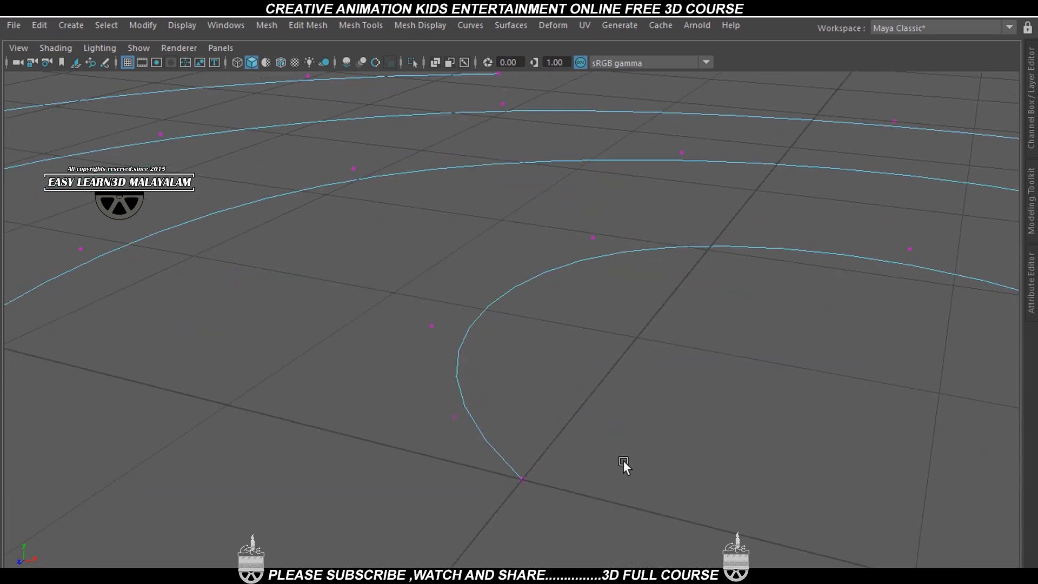
pyautogui.keyDown('alt'); pyautogui.moveTo(623, 460); pyautogui.dragTo(592, 365, button='middle'); pyautogui.keyUp('alt')
pyautogui.keyDown('alt'); pyautogui.moveTo(592, 365); pyautogui.dragTo(552, 442, button='right'); pyautogui.keyUp('alt')
pyautogui.moveTo(552, 441)
pyautogui.keyDown('alt'); pyautogui.mouseDown()
pyautogui.moveTo(579, 447)
pyautogui.moveTo(558, 421)
pyautogui.mouseUp(); pyautogui.keyUp('alt')
pyautogui.hotkey('alt', 'b')
pyautogui.hotkey('alt', 'b')
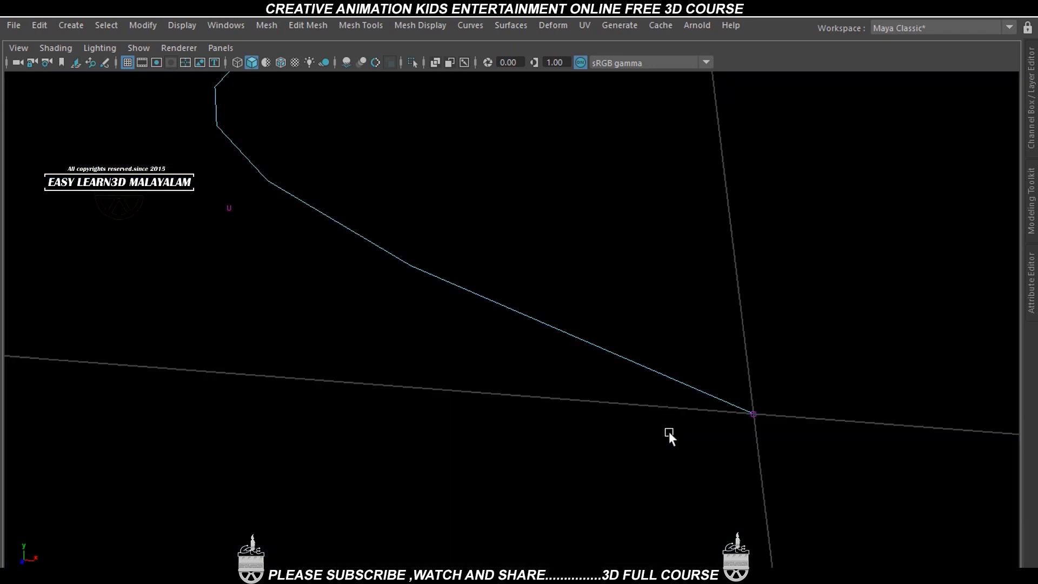
# Step: Select the curve's first control vertex at the origin and frame it in the view
pyautogui.moveTo(669, 431)
pyautogui.keyDown('alt'); pyautogui.mouseDown()
pyautogui.moveTo(713, 436)
pyautogui.moveTo(673, 423)
pyautogui.moveTo(685, 437)
pyautogui.mouseUp(); pyautogui.keyUp('alt')
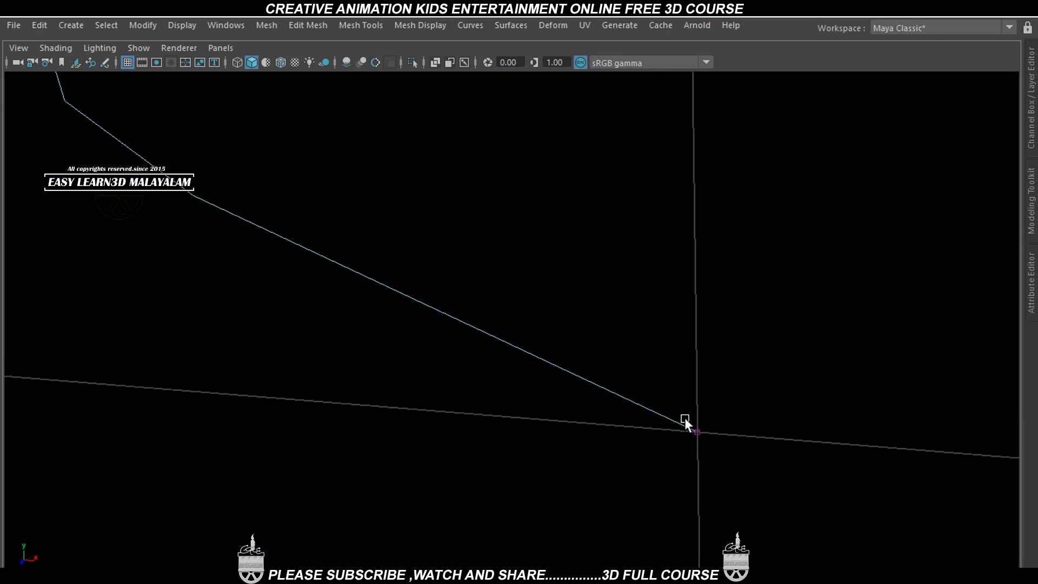
pyautogui.scroll(3, 702, 439)
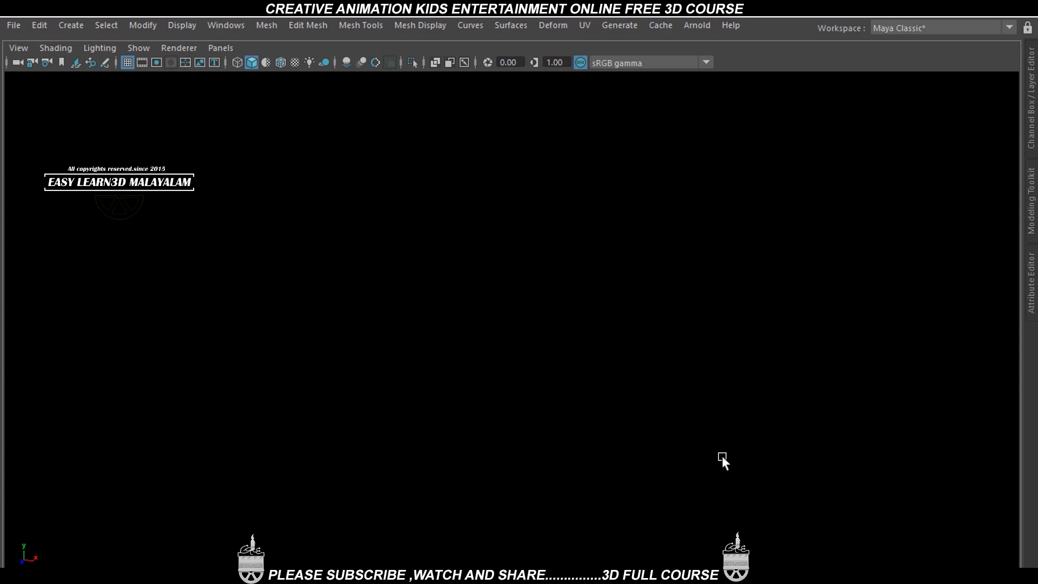
pyautogui.scroll(-6, 728, 460)
pyautogui.scroll(4, 727, 460)
pyautogui.moveTo(662, 412); pyautogui.dragTo(713, 480)
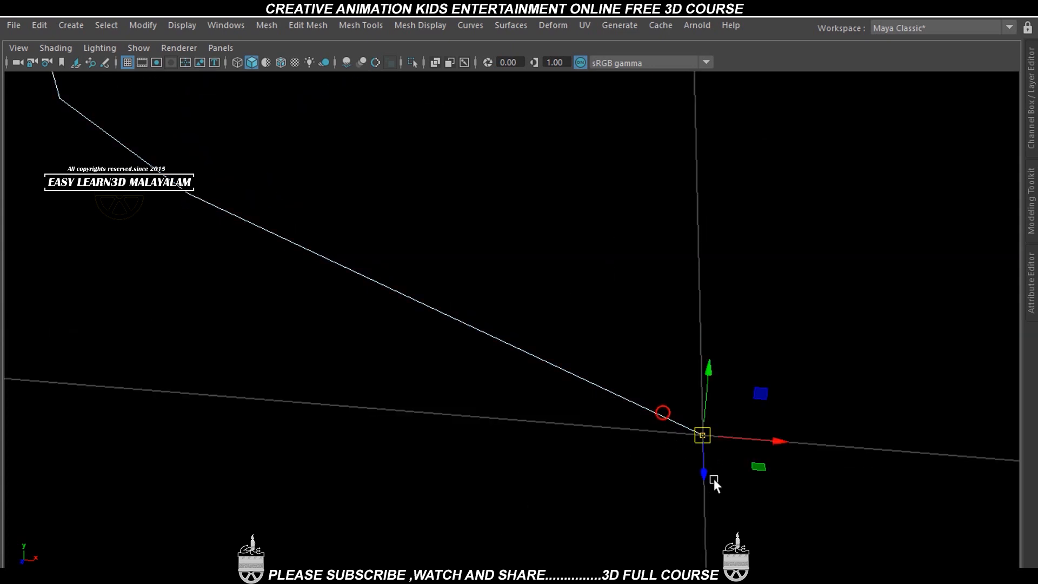
pyautogui.press('f')
pyautogui.scroll(1, 648, 431)
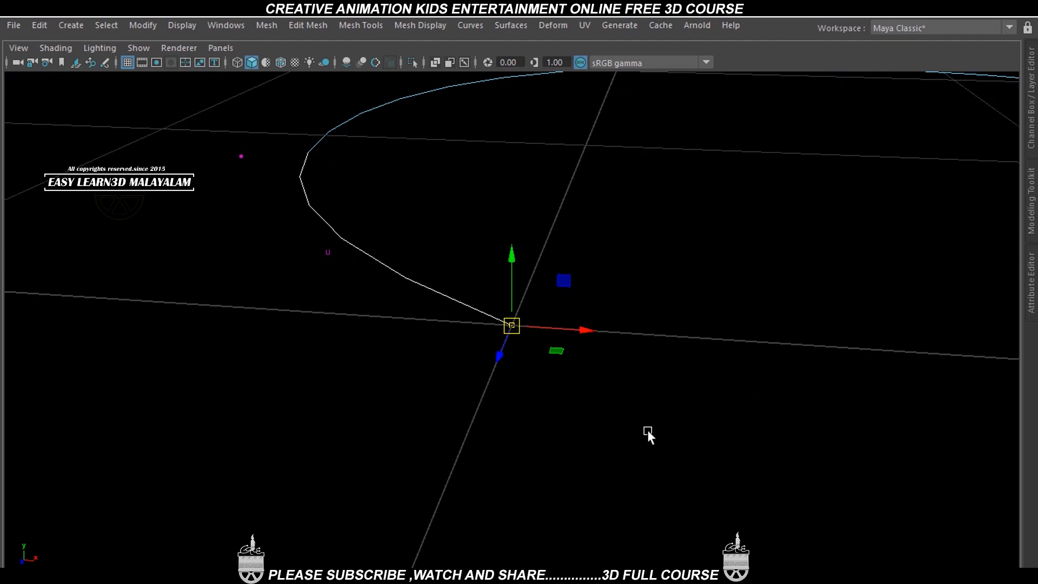
pyautogui.moveTo(648, 431)
pyautogui.keyDown('alt'); pyautogui.mouseDown()
pyautogui.moveTo(547, 431)
pyautogui.moveTo(665, 431)
pyautogui.mouseUp(); pyautogui.keyUp('alt')
pyautogui.scroll(-6, 665, 433)
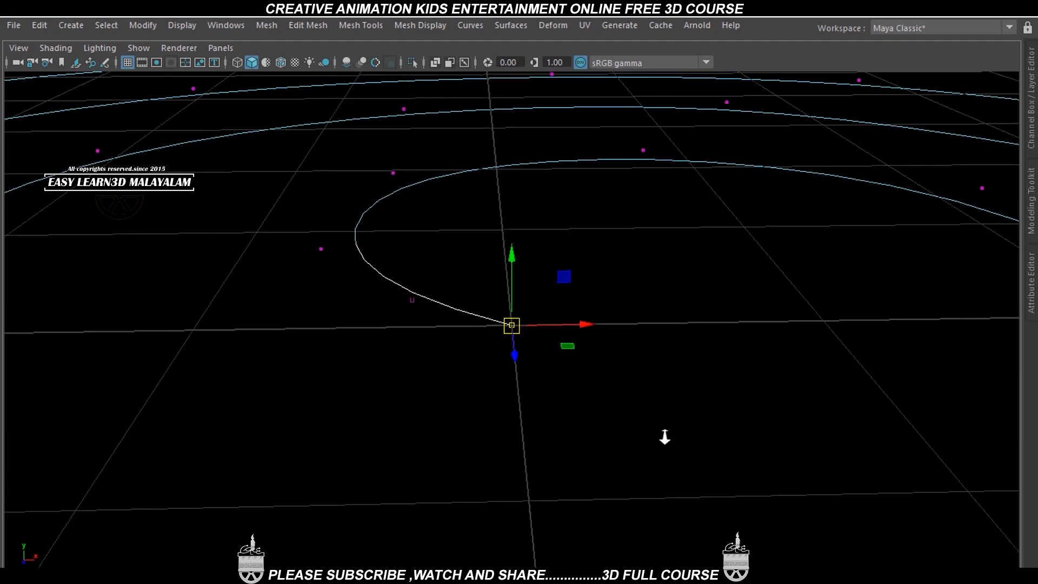
# Step: Cycle the viewport background back to plain grey
pyautogui.hotkey('alt', 'b')
pyautogui.hotkey('alt', 'b')
pyautogui.hotkey('alt', 'b')
pyautogui.hotkey('alt', 'b')
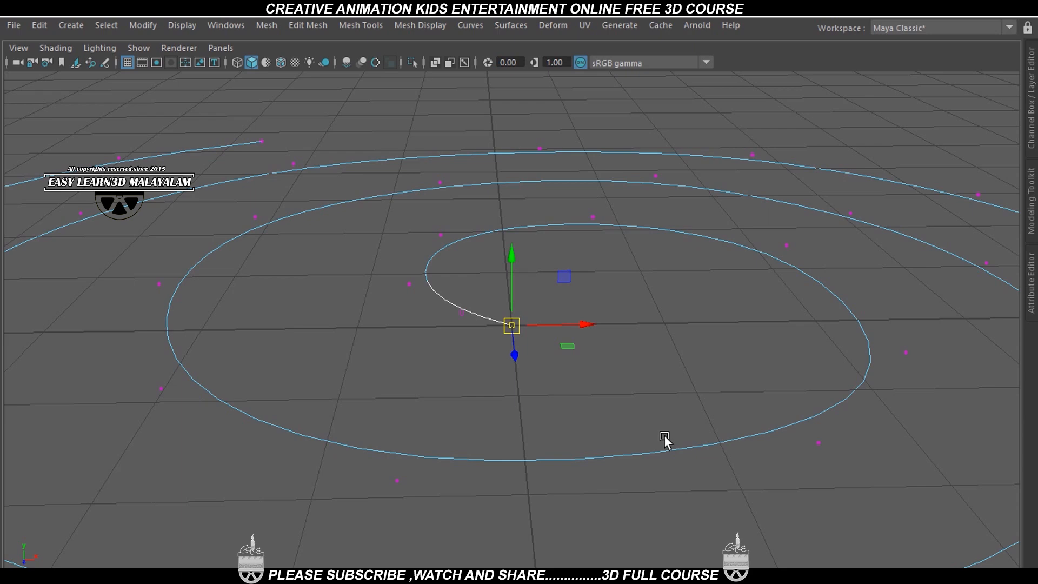
pyautogui.keyDown('alt'); pyautogui.moveTo(664, 436); pyautogui.dragTo(662, 463); pyautogui.keyUp('alt')
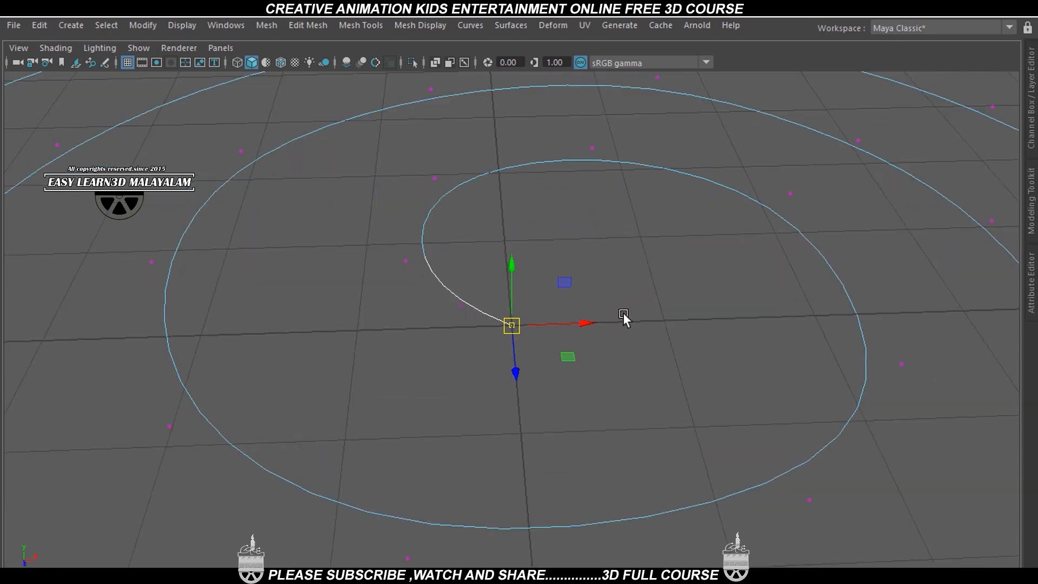
# Step: Leave control vertex editing and select the whole spiral curve in object mode
pyautogui.scroll(-8, 620, 333)
pyautogui.keyDown('alt'); pyautogui.moveTo(620, 333); pyautogui.dragTo(564, 336); pyautogui.keyUp('alt')
pyautogui.scroll(5, 564, 336)
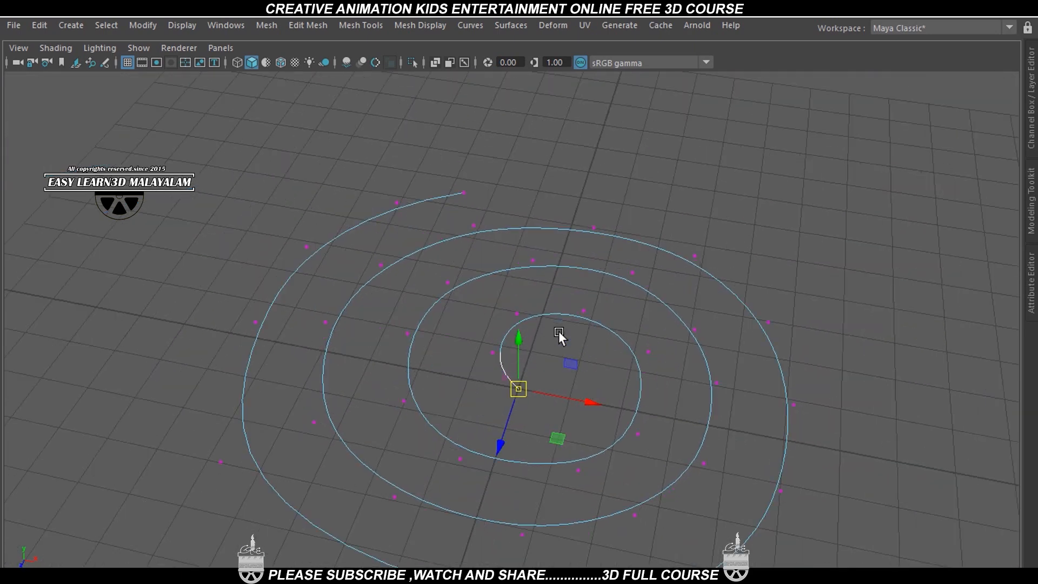
pyautogui.moveTo(660, 254); pyautogui.dragTo(728, 170, button='right')
pyautogui.click(716, 205)
pyautogui.click(667, 242)
pyautogui.keyDown('alt'); pyautogui.moveTo(549, 442); pyautogui.dragTo(612, 375); pyautogui.keyUp('alt')
# Step: Switch to the four-view layout and restore the hidden interface elements around the viewports
pyautogui.press('space')
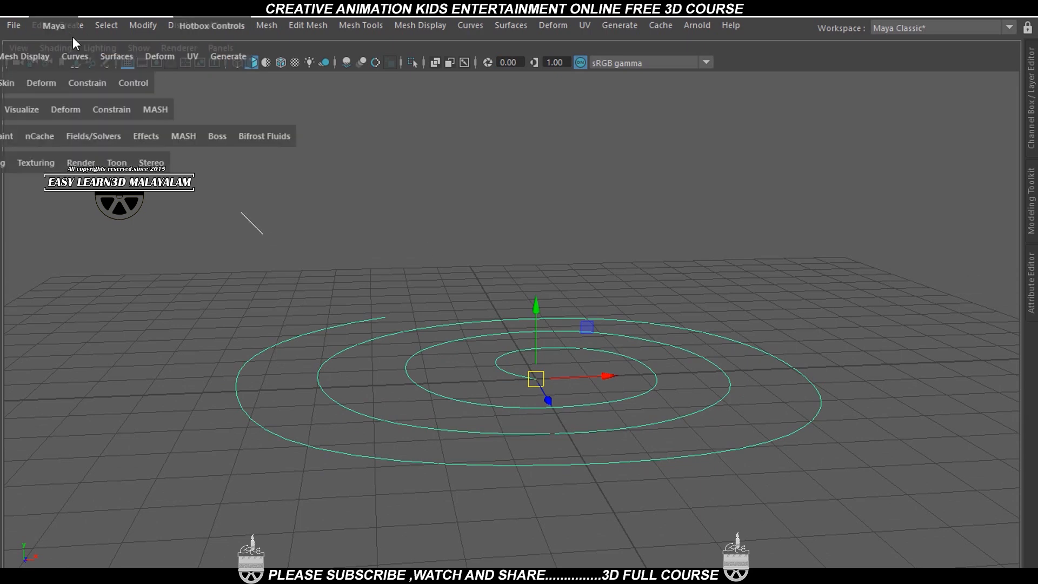
pyautogui.press('space')
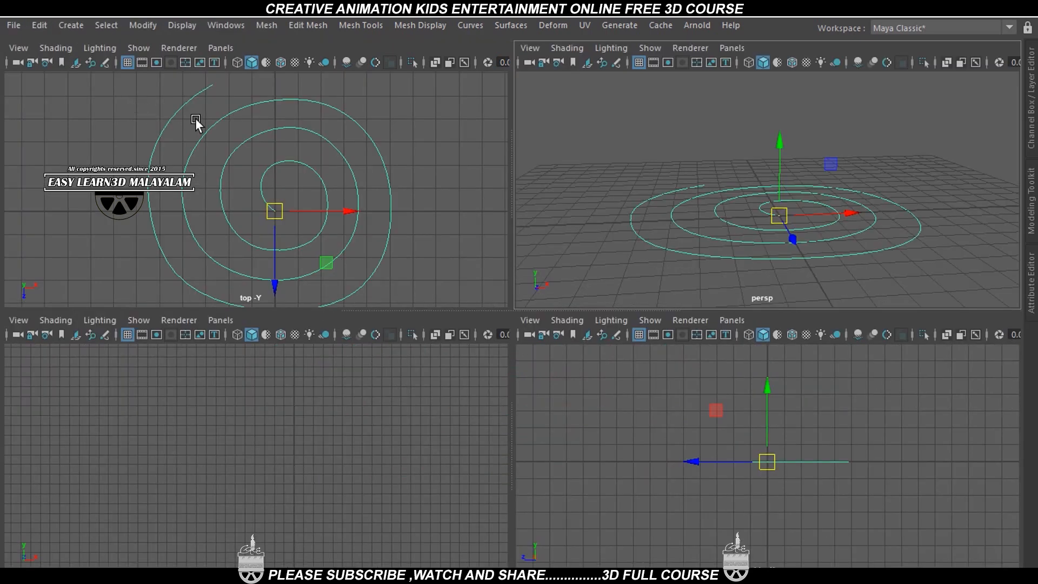
pyautogui.hotkey('ctrl', 'space')
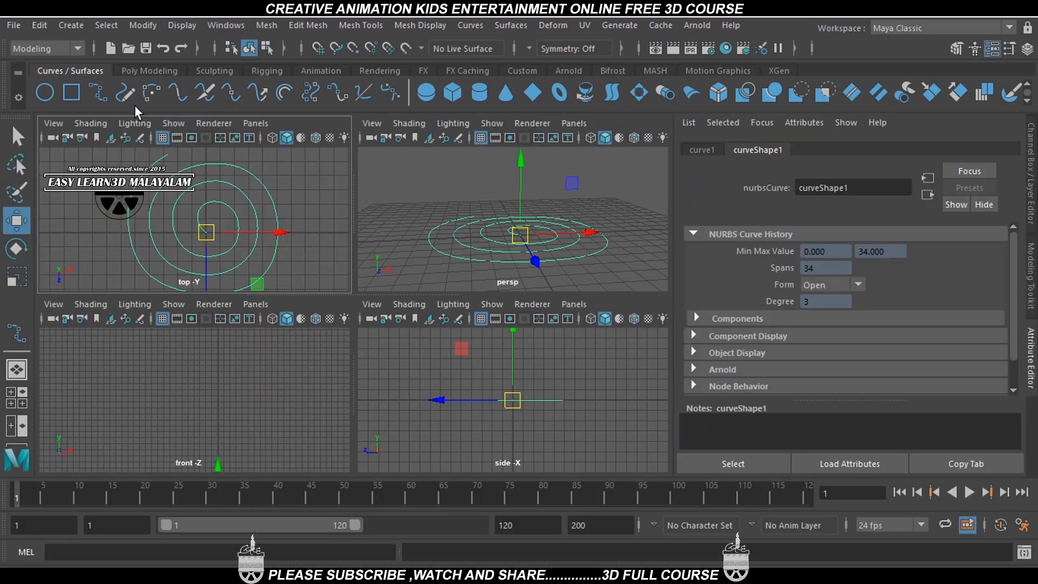
# Step: Create a polygon cylinder at the grid origin and scale it down uniformly around the spiral's start in the top view
pyautogui.click(157, 72)
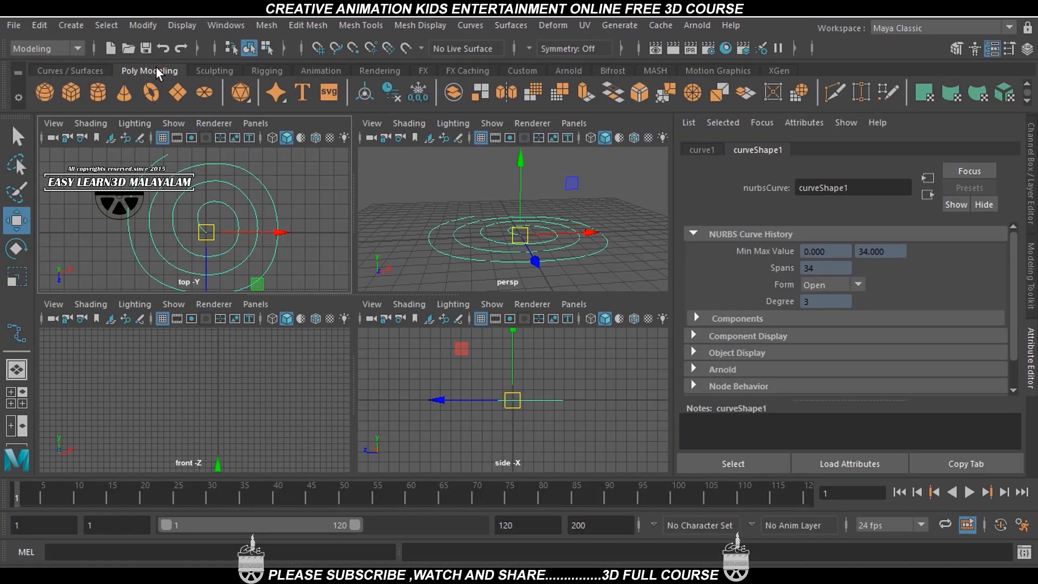
pyautogui.click(98, 93)
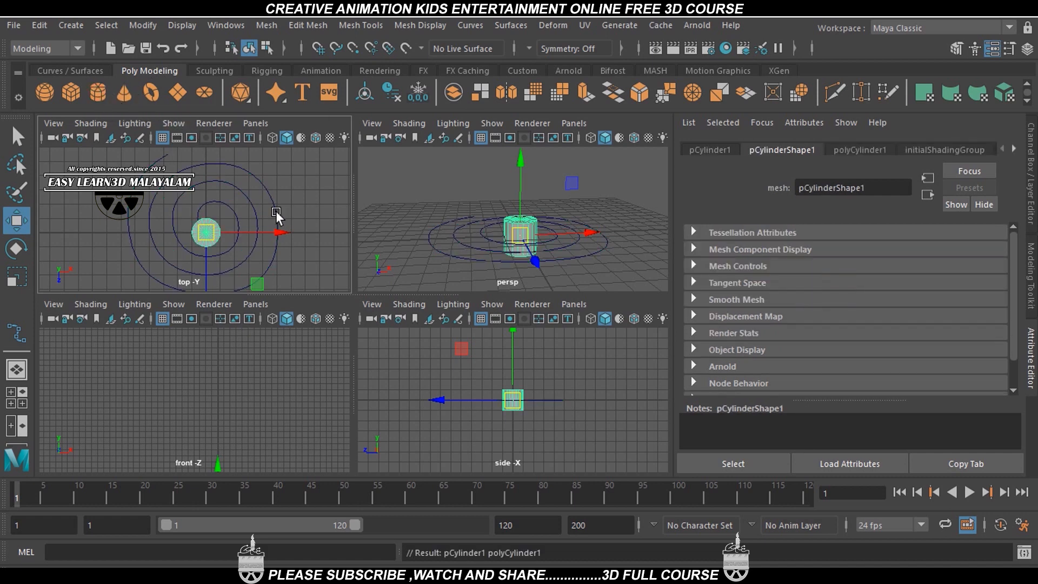
pyautogui.scroll(5, 275, 216)
pyautogui.press('space')
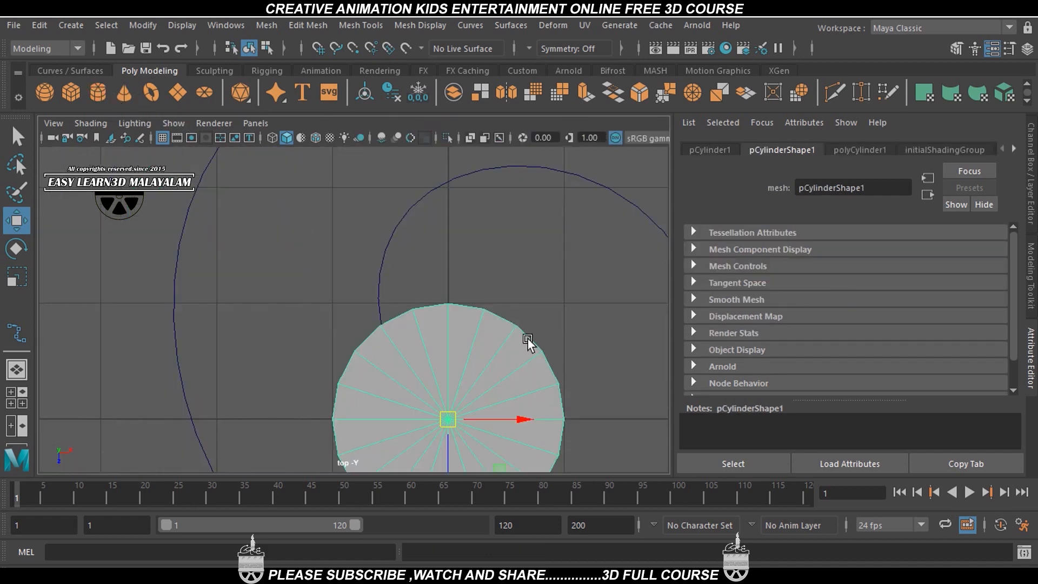
pyautogui.keyDown('alt'); pyautogui.moveTo(505, 349); pyautogui.dragTo(452, 250, button='middle'); pyautogui.keyUp('alt')
pyautogui.scroll(3, 454, 257)
pyautogui.press('e')
pyautogui.press('r')
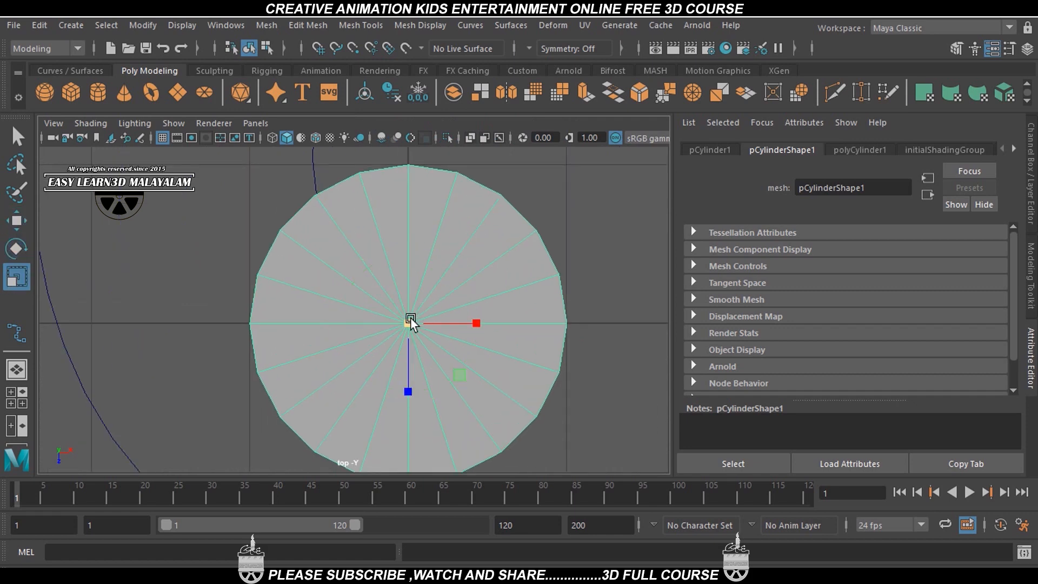
pyautogui.moveTo(408, 322); pyautogui.dragTo(193, 561)
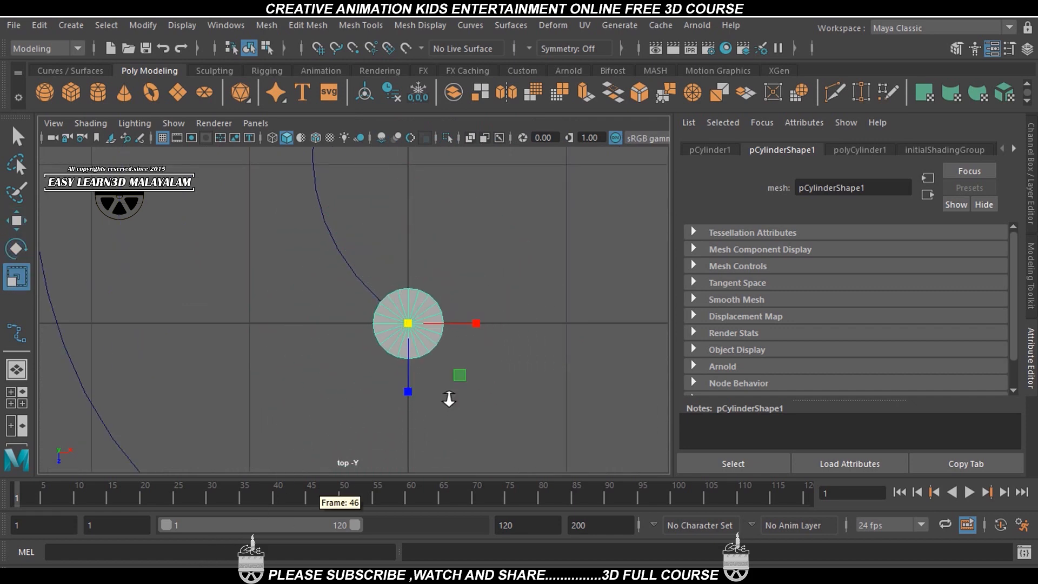
# Step: Bring up the cylinder's creation settings in the viewport and reduce its radius to 0.76
pyautogui.scroll(2, 450, 398)
pyautogui.keyDown('alt'); pyautogui.moveTo(503, 397); pyautogui.dragTo(424, 380, button='middle'); pyautogui.keyUp('alt')
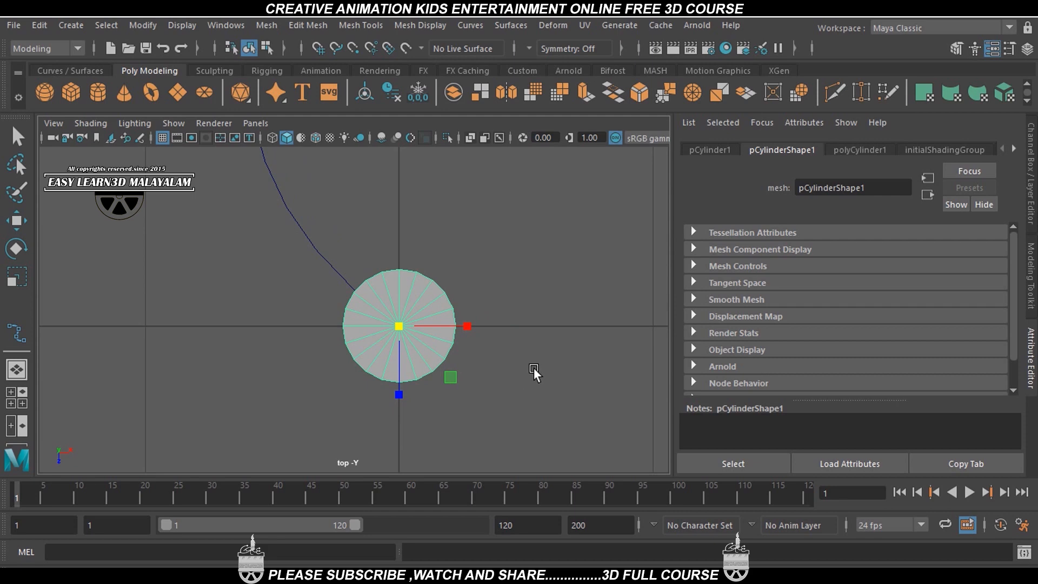
pyautogui.press('t')
pyautogui.keyDown('alt'); pyautogui.moveTo(534, 372); pyautogui.dragTo(535, 343, button='middle'); pyautogui.keyUp('alt')
pyautogui.moveTo(485, 216); pyautogui.dragTo(158, 214)
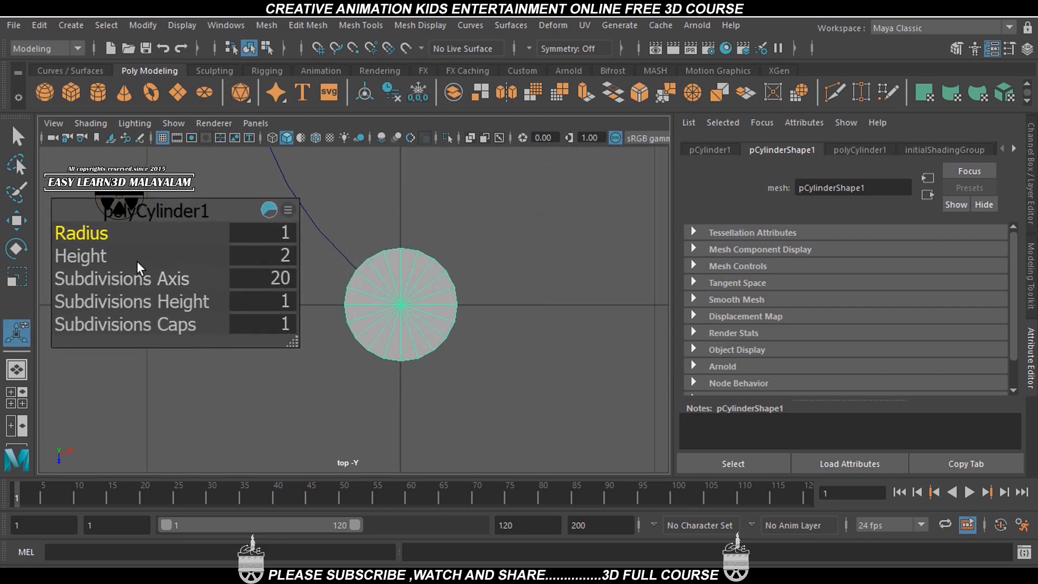
pyautogui.moveTo(89, 233); pyautogui.dragTo(106, 257)
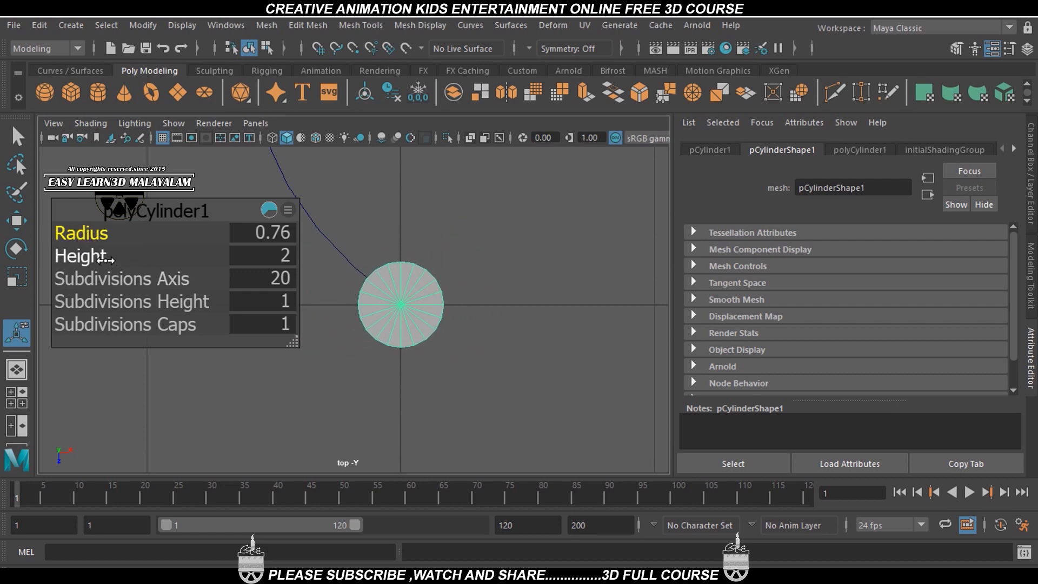
pyautogui.click(287, 278)
pyautogui.press('Return')
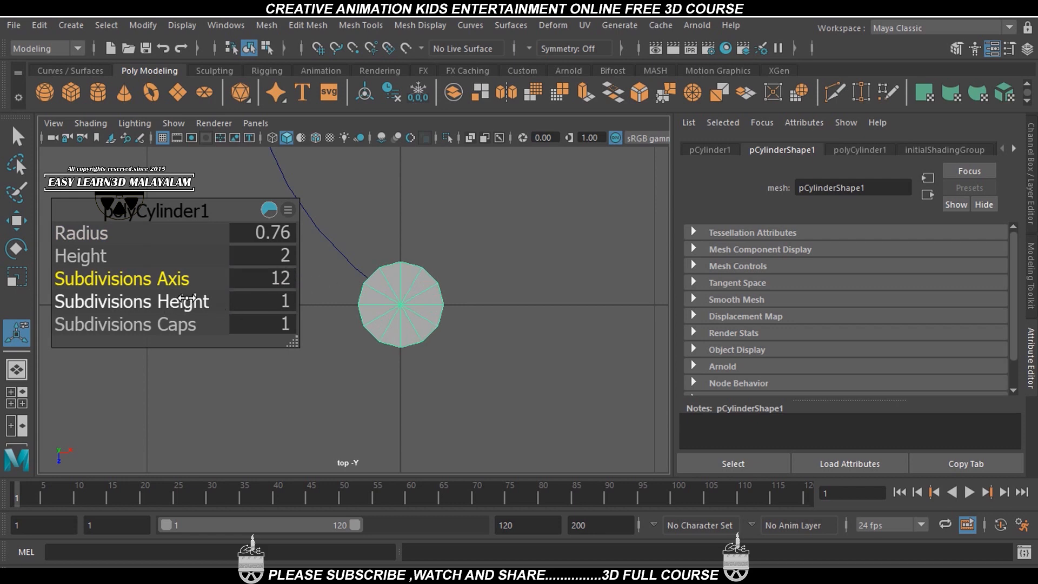
pyautogui.click(186, 297)
pyautogui.hotkey('ctrl', 'z')
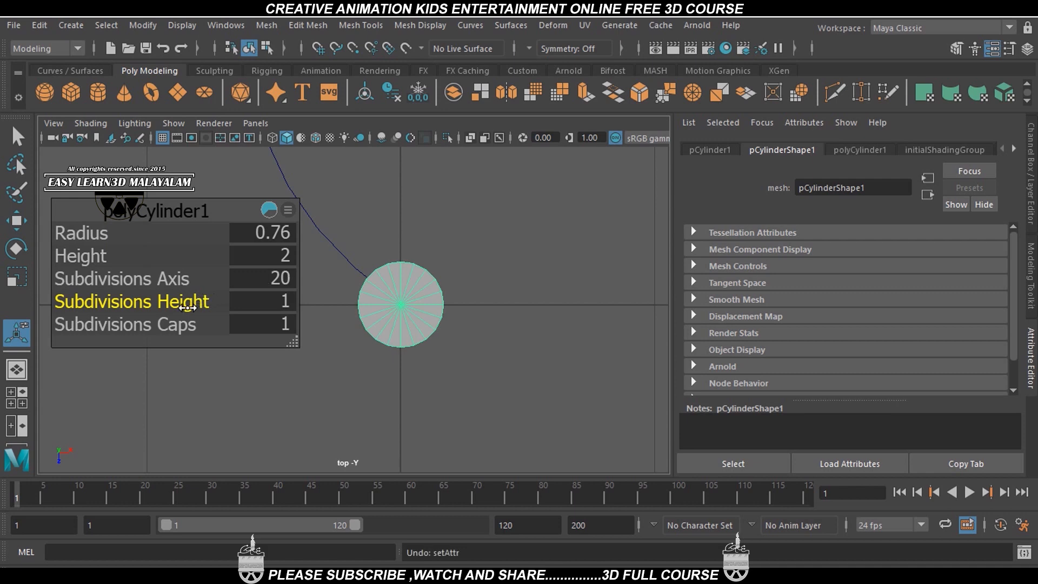
# Step: Set the cylinder's cap subdivisions to 3 and its axis subdivisions to 12, then return to the Move tool
pyautogui.moveTo(177, 327); pyautogui.dragTo(188, 326)
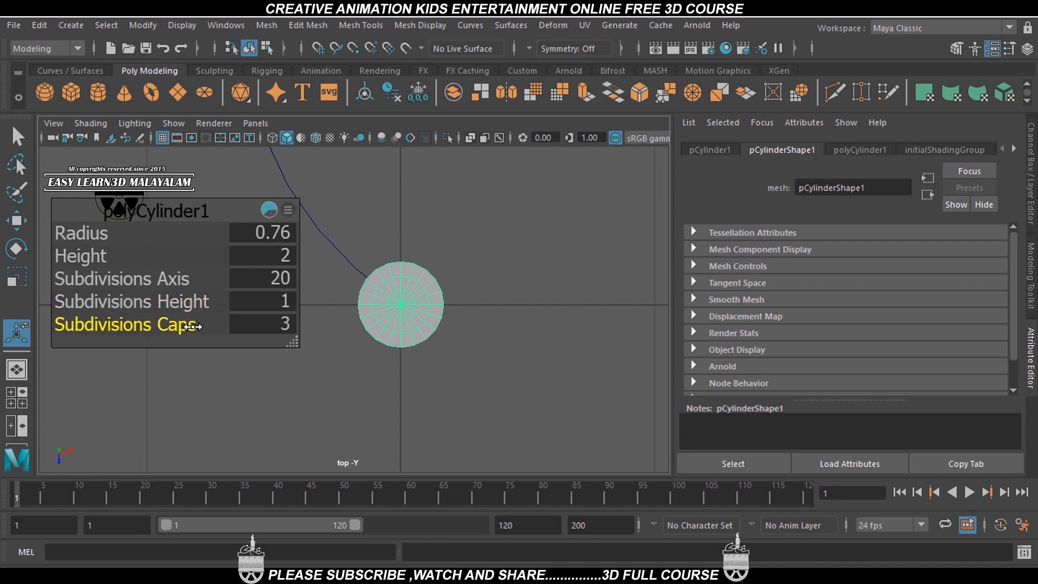
pyautogui.click(273, 278)
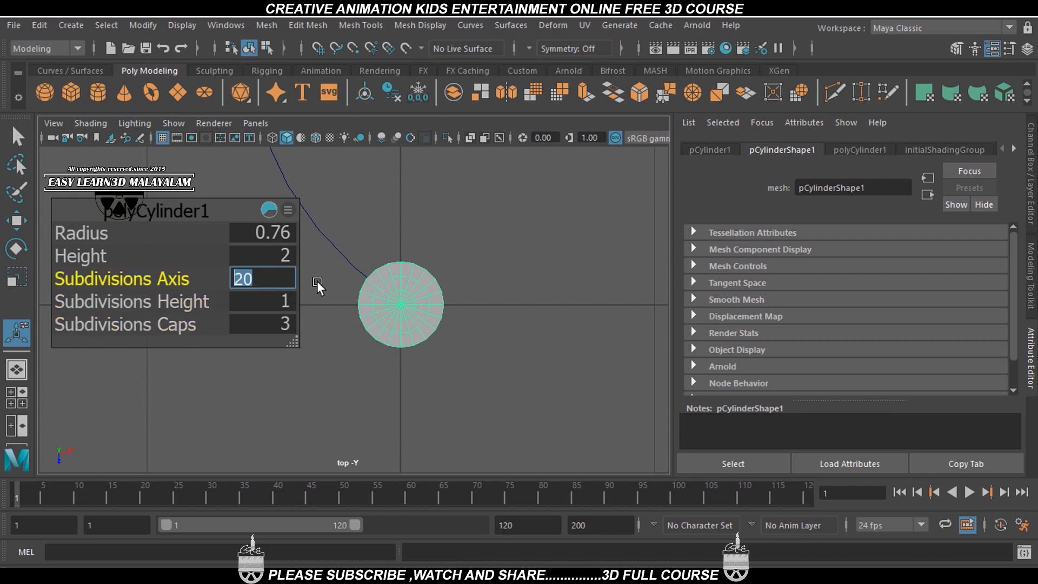
pyautogui.write('12')
pyautogui.press('Return')
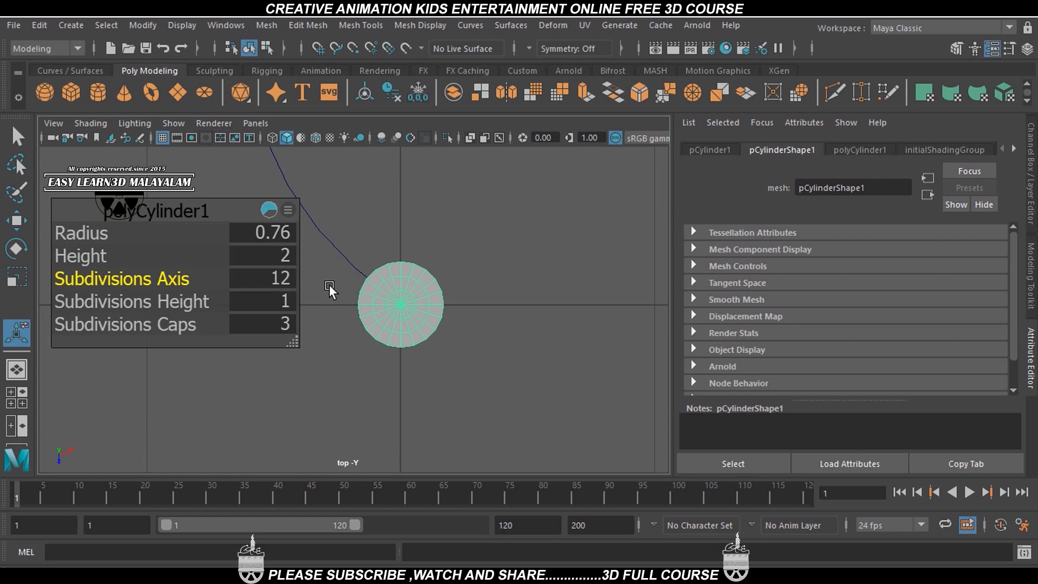
pyautogui.scroll(5, 471, 316)
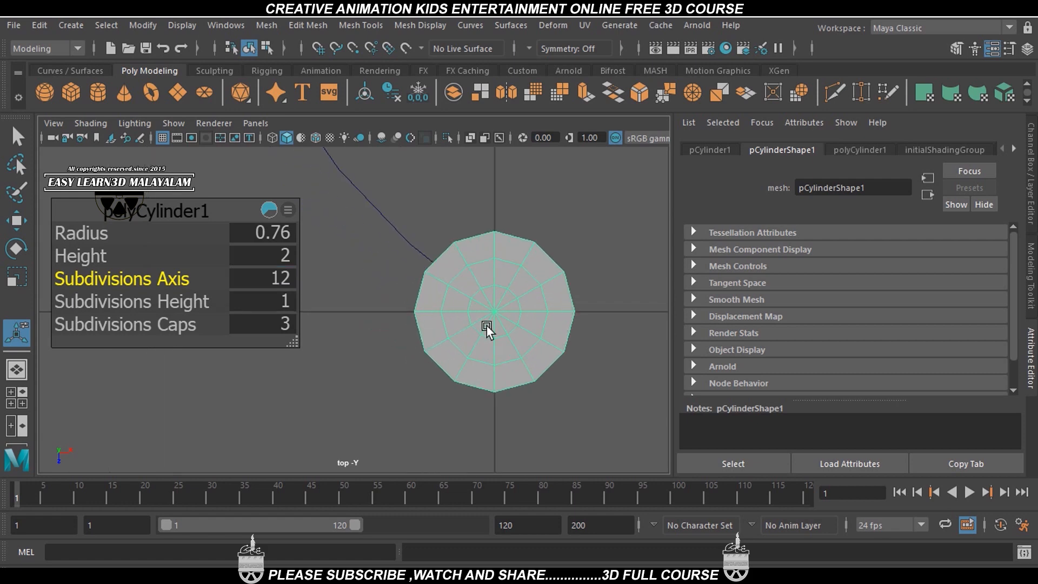
pyautogui.scroll(-10, 484, 333)
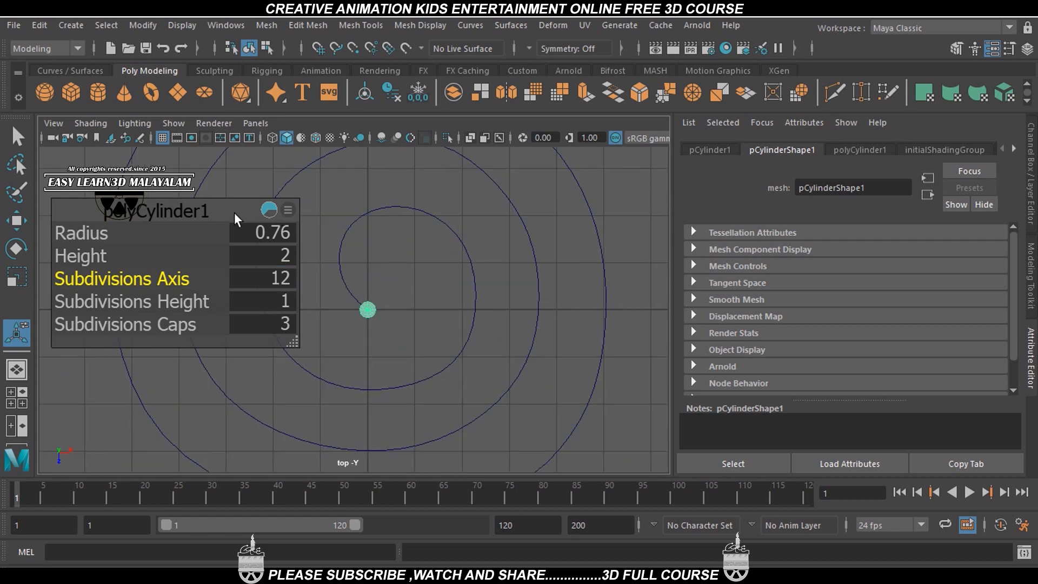
pyautogui.press('w')
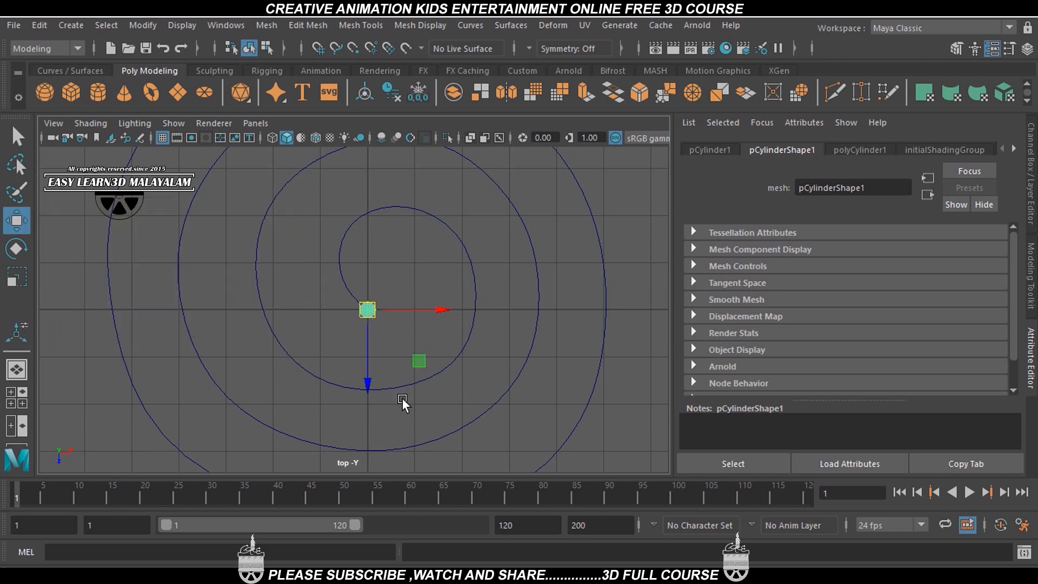
# Step: Delete the cylinder's side and bottom faces in the front view, keeping only the top cap, and return to object mode
pyautogui.press('space')
pyautogui.press('space')
pyautogui.keyDown('alt'); pyautogui.moveTo(406, 439); pyautogui.dragTo(437, 184, button='middle'); pyautogui.keyUp('alt')
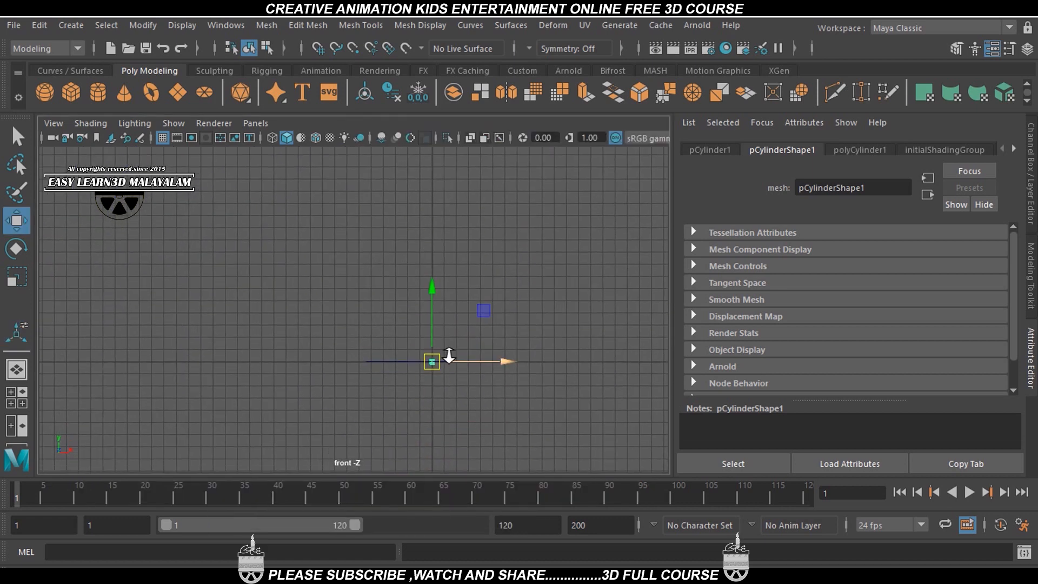
pyautogui.scroll(5, 443, 354)
pyautogui.keyDown('alt'); pyautogui.moveTo(435, 378); pyautogui.dragTo(298, 263, button='middle'); pyautogui.keyUp('alt')
pyautogui.scroll(9, 324, 306)
pyautogui.keyDown('alt'); pyautogui.moveTo(484, 305); pyautogui.dragTo(372, 361, button='middle'); pyautogui.keyUp('alt')
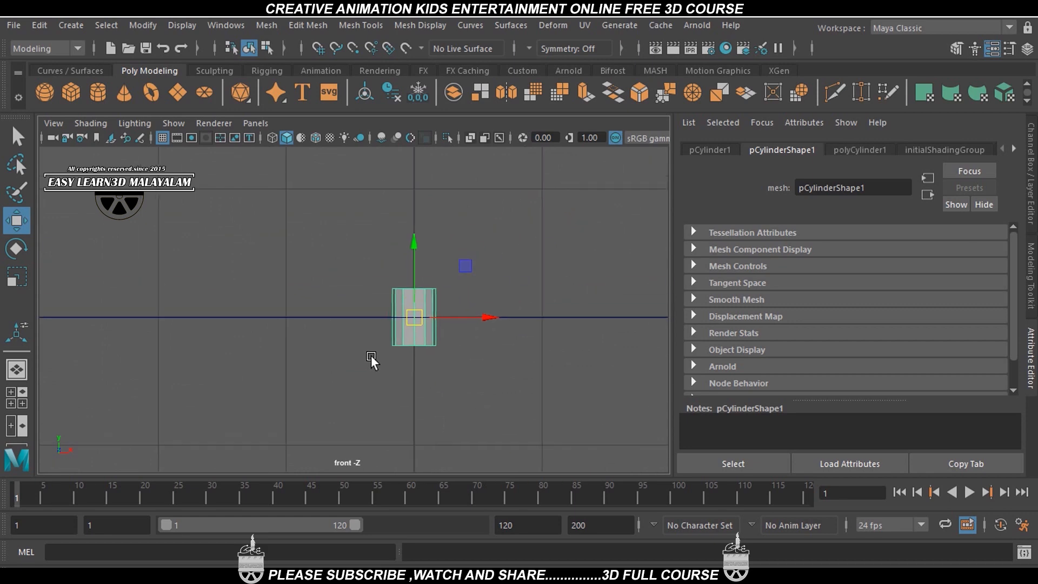
pyautogui.scroll(3, 373, 361)
pyautogui.moveTo(484, 352); pyautogui.dragTo(476, 193, button='right')
pyautogui.moveTo(343, 389); pyautogui.dragTo(574, 316)
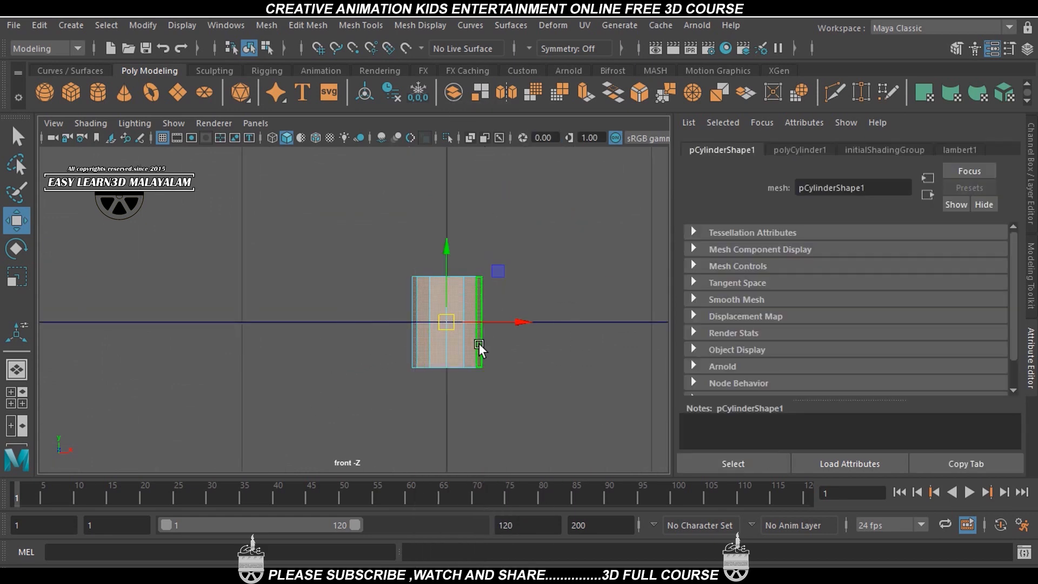
pyautogui.moveTo(453, 150); pyautogui.dragTo(464, 203, button='right')
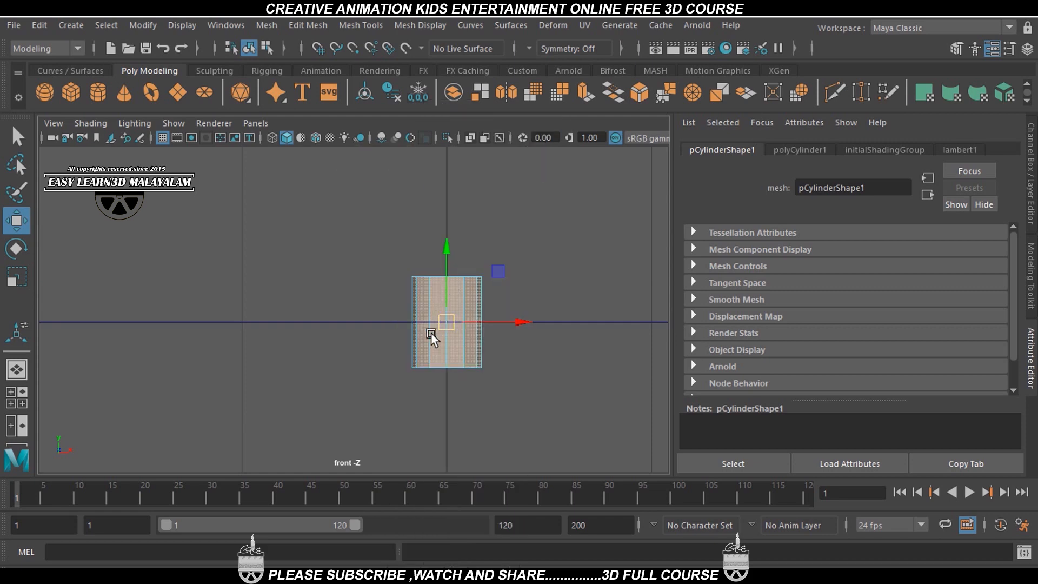
pyautogui.press('Delete')
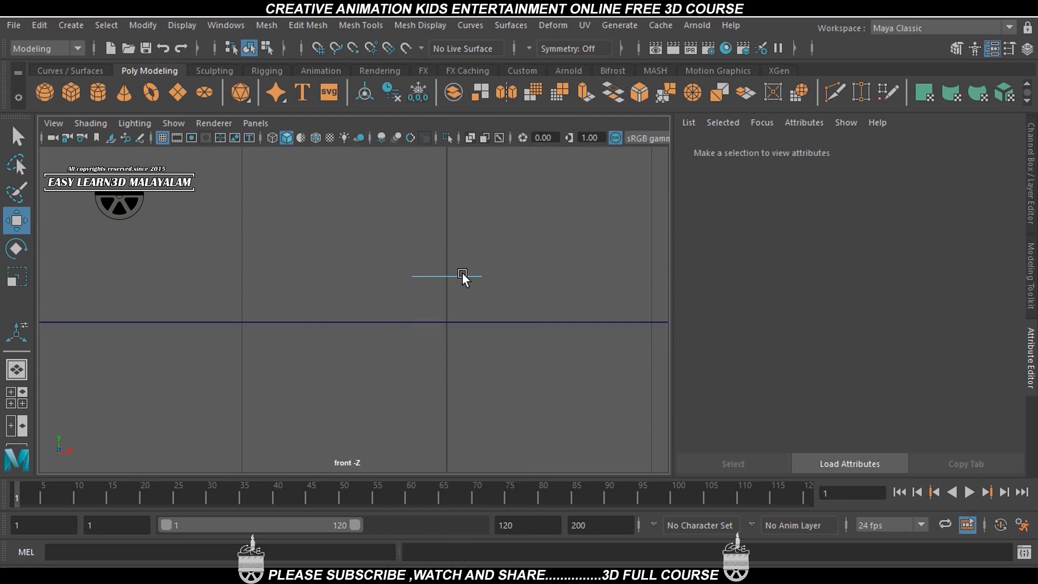
pyautogui.moveTo(463, 274); pyautogui.dragTo(533, 131, button='right')
# Step: Examine the remaining cap disc and its position relative to the spiral's start in the perspective view
pyautogui.press('space')
pyautogui.press('space')
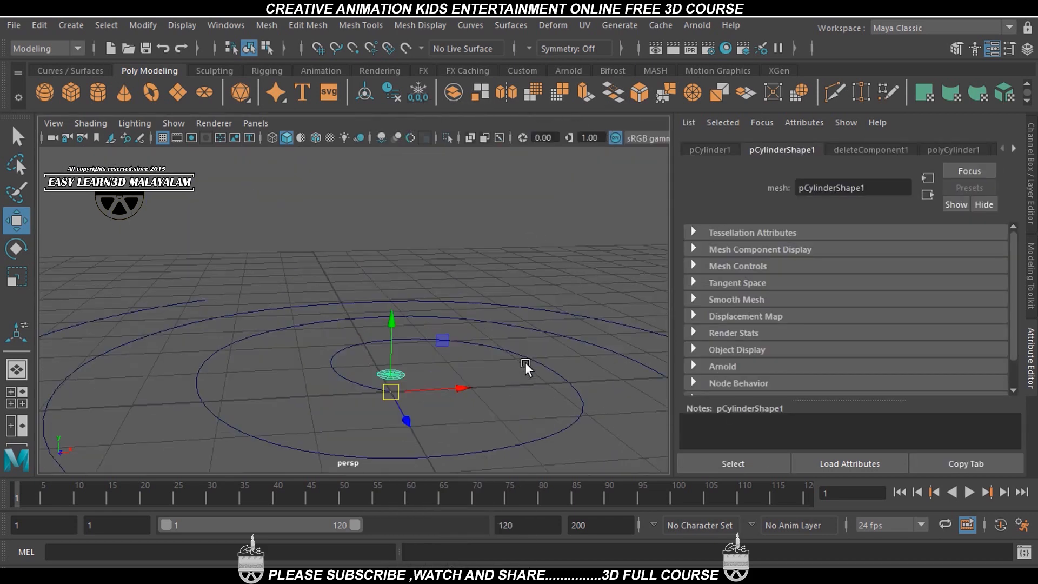
pyautogui.scroll(3, 519, 385)
pyautogui.scroll(6, 512, 345)
pyautogui.keyDown('alt'); pyautogui.moveTo(512, 407); pyautogui.dragTo(452, 350, button='middle'); pyautogui.keyUp('alt')
pyautogui.keyDown('alt'); pyautogui.moveTo(451, 350); pyautogui.dragTo(479, 413); pyautogui.keyUp('alt')
pyautogui.keyDown('alt'); pyautogui.moveTo(450, 397); pyautogui.dragTo(395, 393, button='middle'); pyautogui.keyUp('alt')
pyautogui.scroll(5, 395, 393)
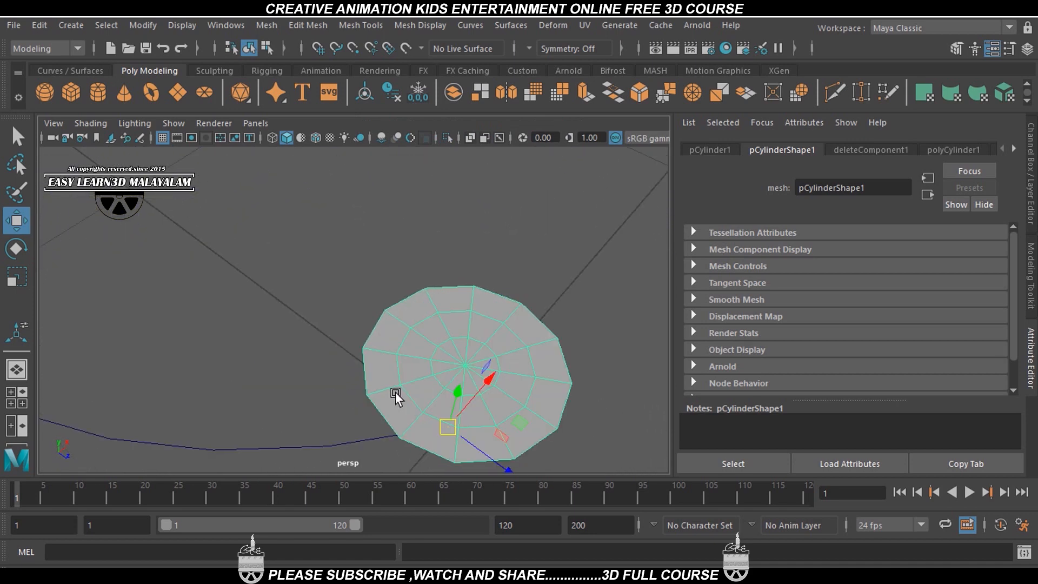
pyautogui.keyDown('alt'); pyautogui.moveTo(430, 415); pyautogui.dragTo(383, 388); pyautogui.keyUp('alt')
pyautogui.keyDown('alt'); pyautogui.moveTo(384, 387); pyautogui.dragTo(373, 382, button='middle'); pyautogui.keyUp('alt')
pyautogui.scroll(5, 427, 340)
# Step: Delete every second inner spoke edge around the cap's centre, working in wireframe display in the top view
pyautogui.press('space')
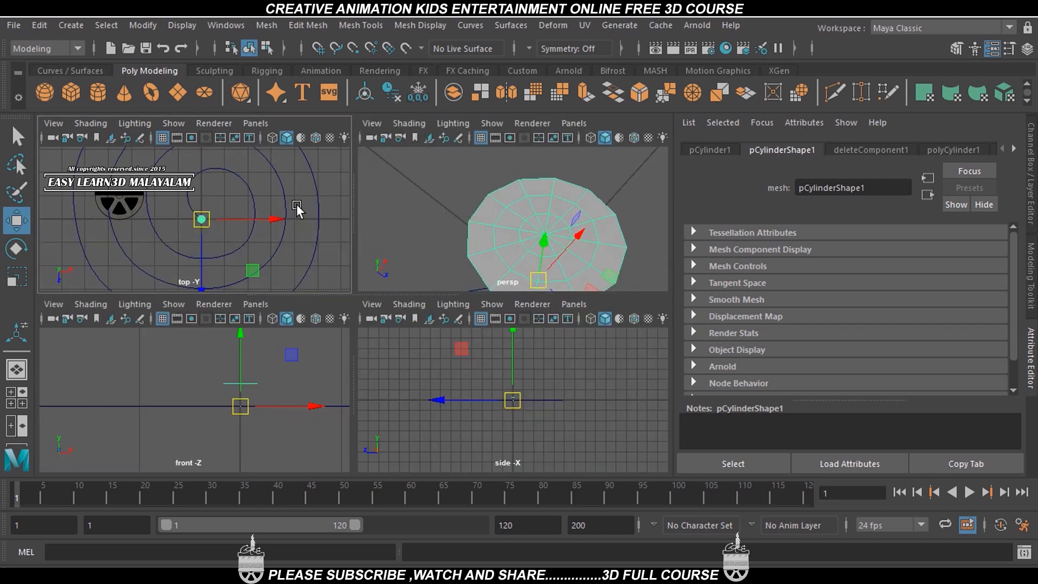
pyautogui.press('space')
pyautogui.scroll(8, 393, 308)
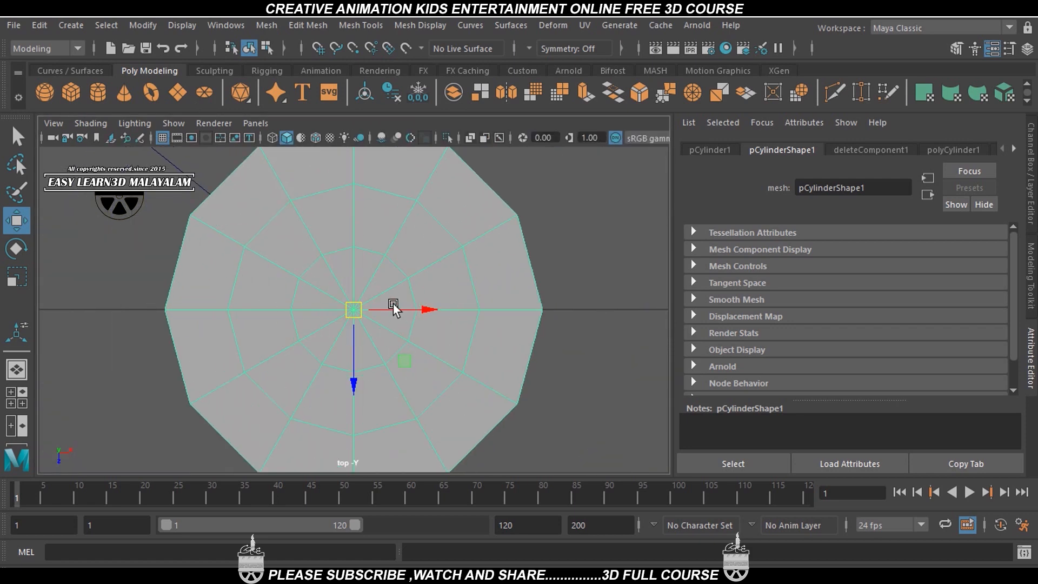
pyautogui.keyDown('alt'); pyautogui.moveTo(392, 308); pyautogui.dragTo(411, 287, button='middle'); pyautogui.keyUp('alt')
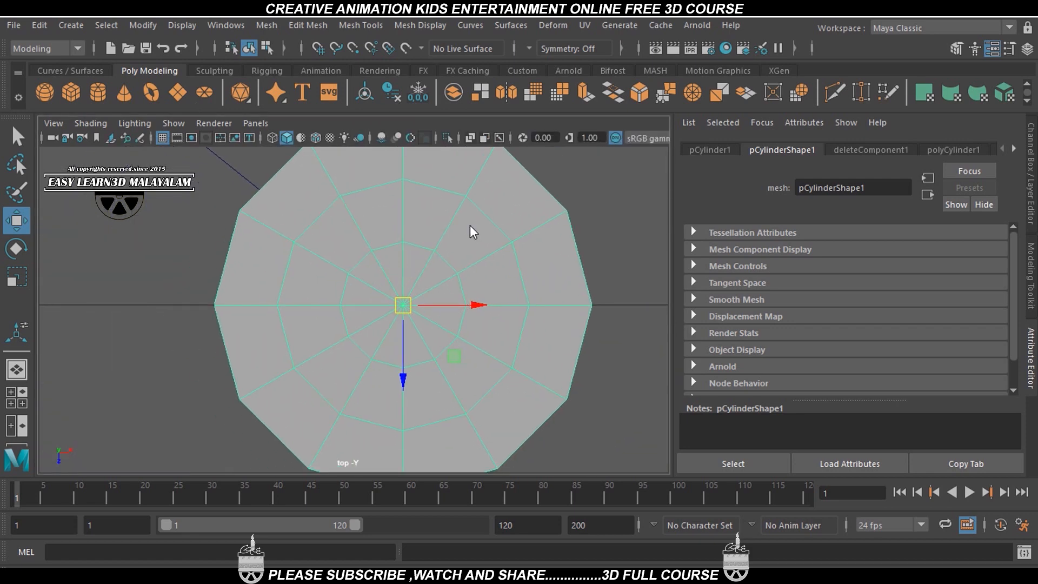
pyautogui.moveTo(471, 162); pyautogui.dragTo(470, 111, button='right')
pyautogui.press('4')
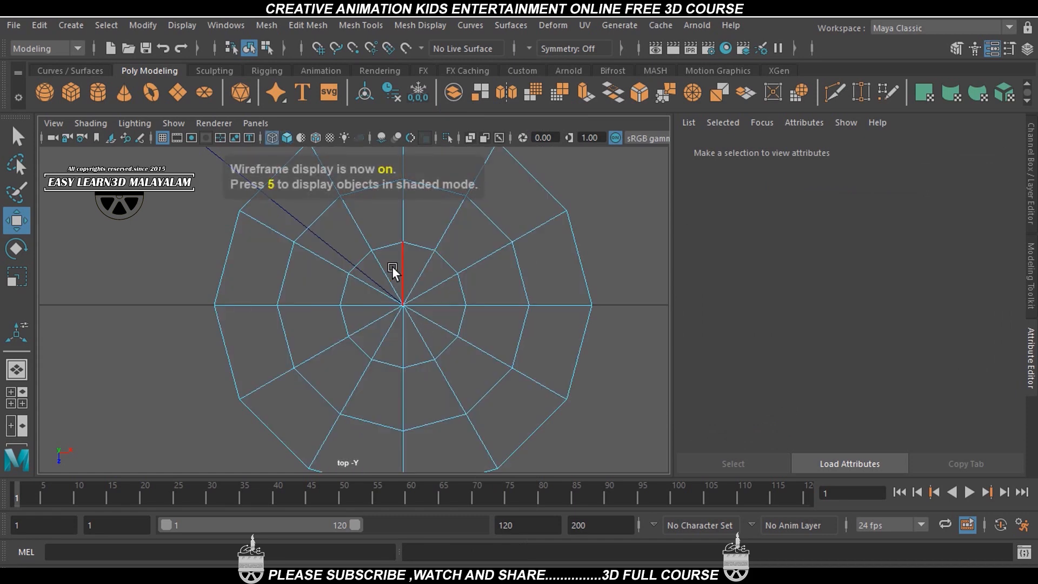
pyautogui.click(380, 278)
pyautogui.keyDown('shift'); pyautogui.click(424, 266); pyautogui.keyUp('shift')
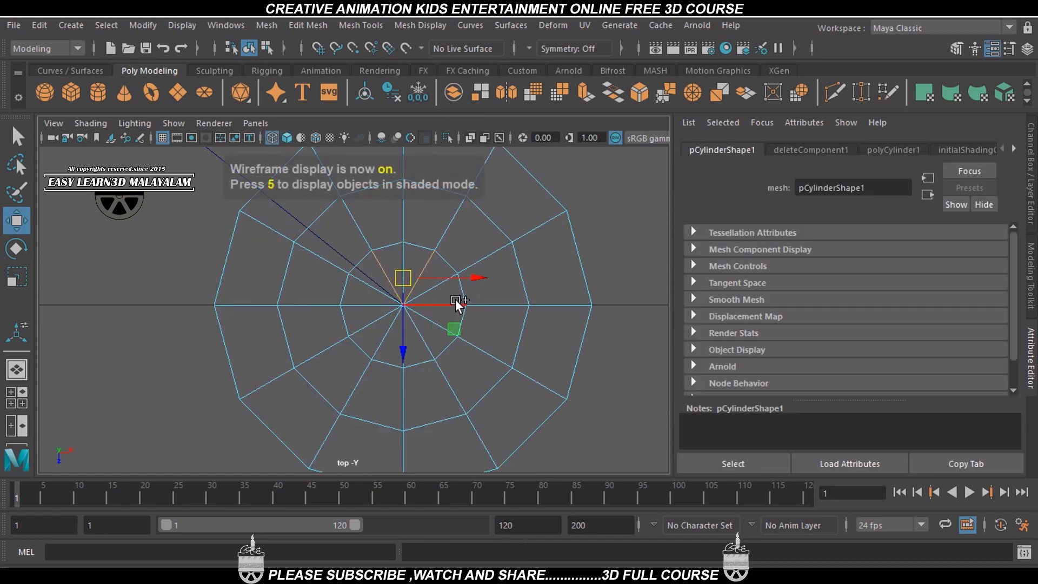
pyautogui.click(437, 346)
pyautogui.keyDown('shift'); pyautogui.click(426, 346); pyautogui.keyUp('shift')
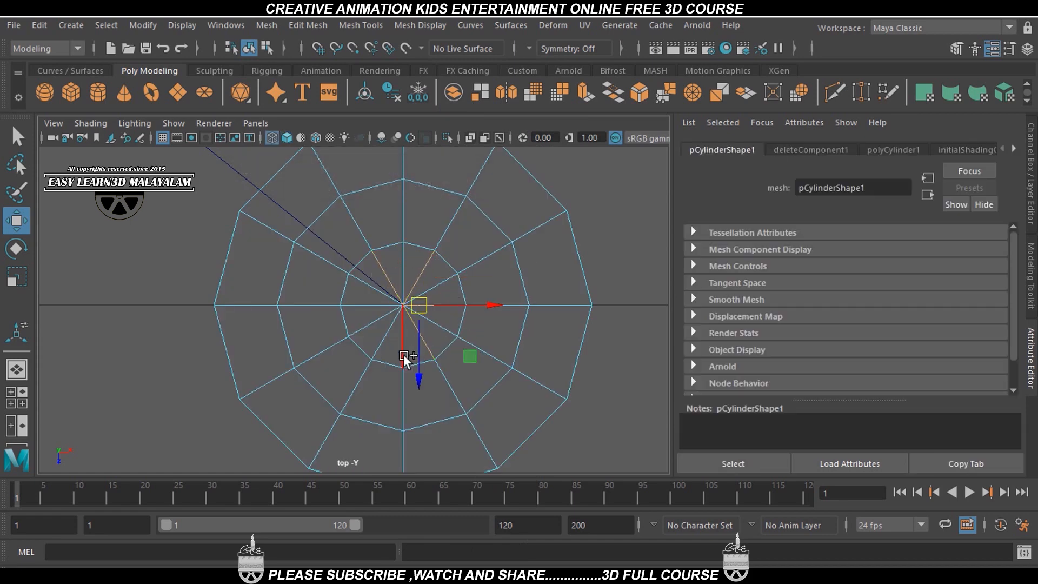
pyautogui.keyDown('shift'); pyautogui.click(368, 306); pyautogui.keyUp('shift')
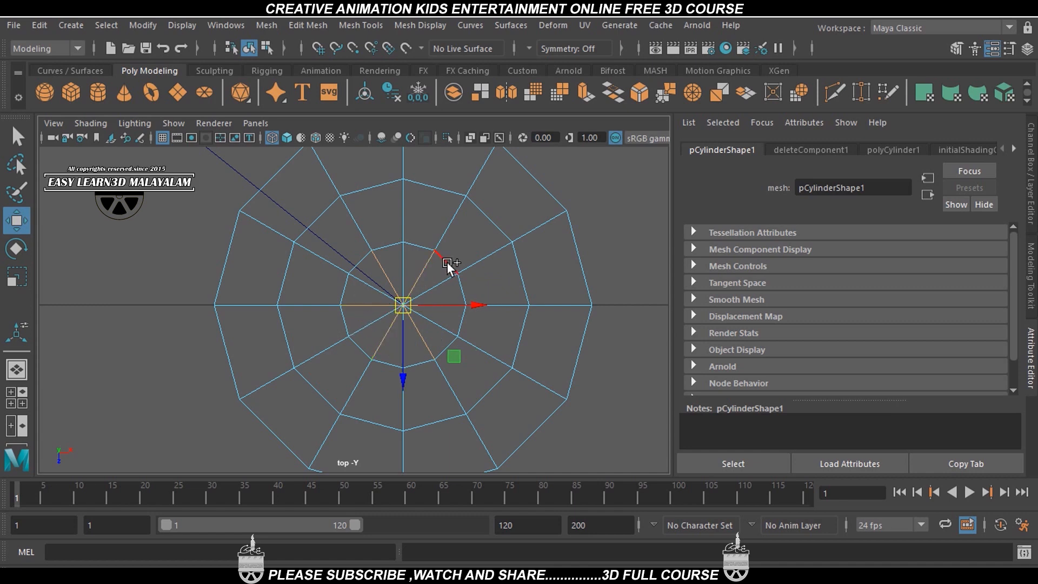
pyautogui.keyDown('shift'); pyautogui.moveTo(449, 263); pyautogui.dragTo(371, 290, button='right'); pyautogui.keyUp('shift')
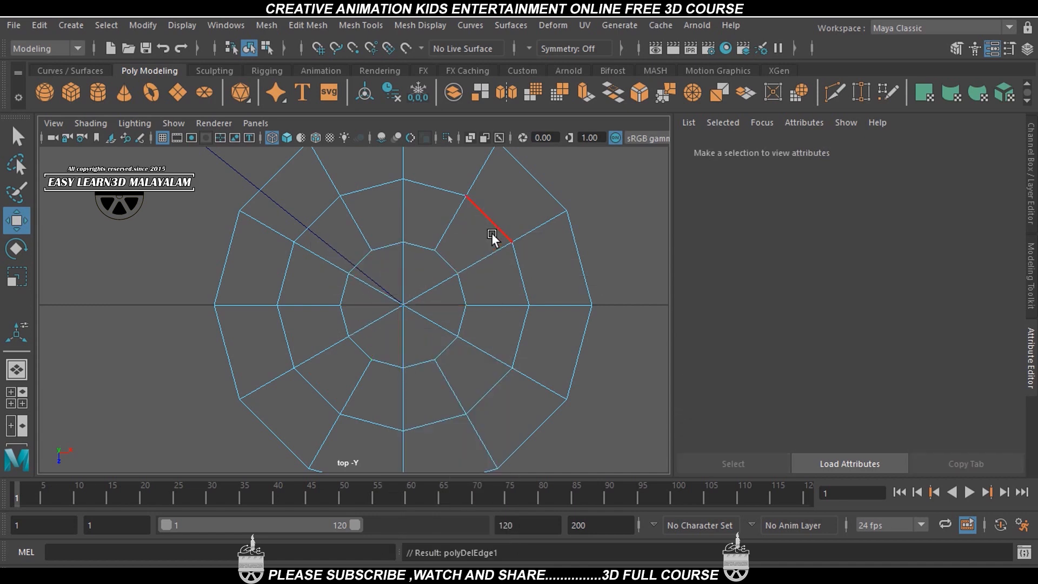
# Step: Return the disc to object mode and centre its pivot on the disc
pyautogui.moveTo(498, 225); pyautogui.dragTo(590, 123, button='right')
pyautogui.press('space')
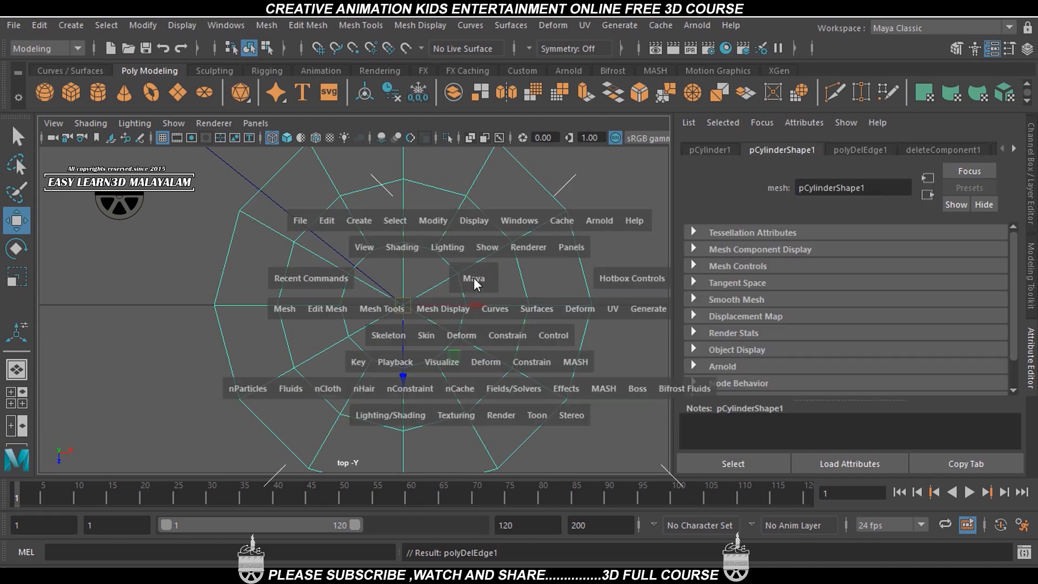
pyautogui.press('space')
pyautogui.scroll(-6, 473, 301)
pyautogui.keyDown('alt'); pyautogui.moveTo(459, 335); pyautogui.dragTo(504, 307); pyautogui.keyUp('alt')
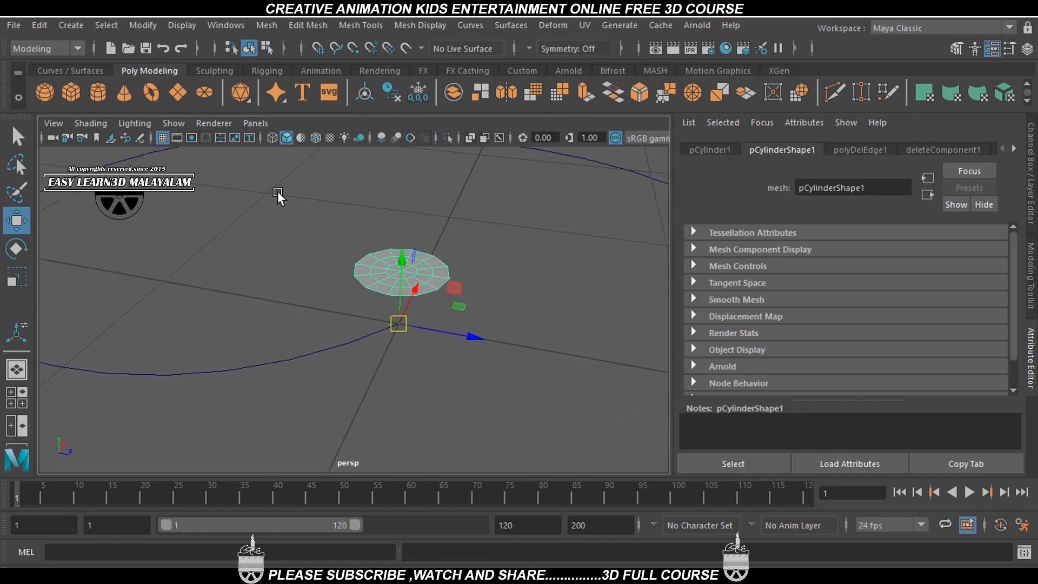
pyautogui.press('space')
pyautogui.press('space')
pyautogui.scroll(4, 544, 290)
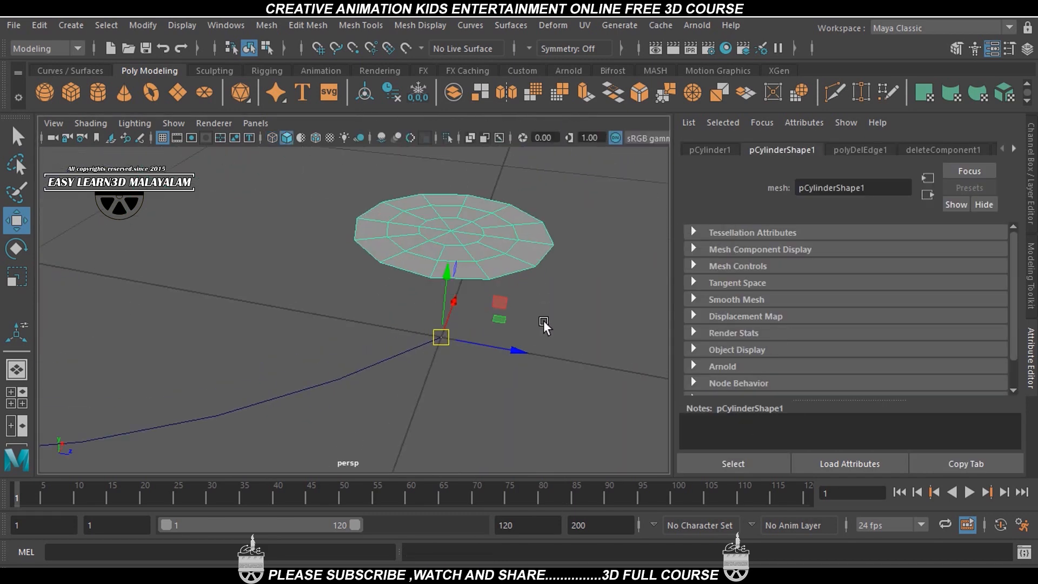
pyautogui.keyDown('alt'); pyautogui.moveTo(511, 352); pyautogui.dragTo(468, 333); pyautogui.keyUp('alt')
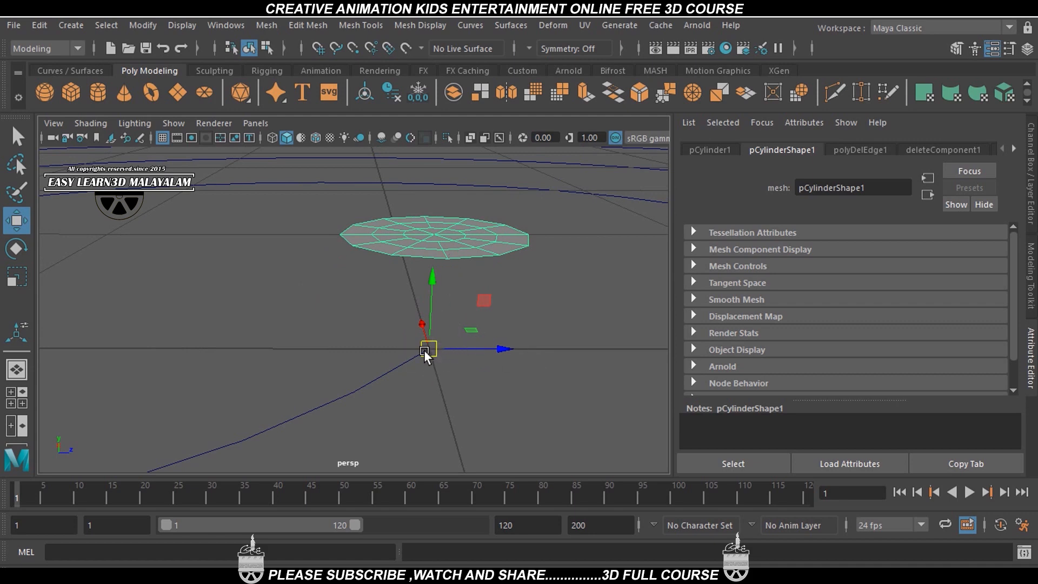
pyautogui.keyDown('alt'); pyautogui.moveTo(460, 339); pyautogui.dragTo(448, 347); pyautogui.keyUp('alt')
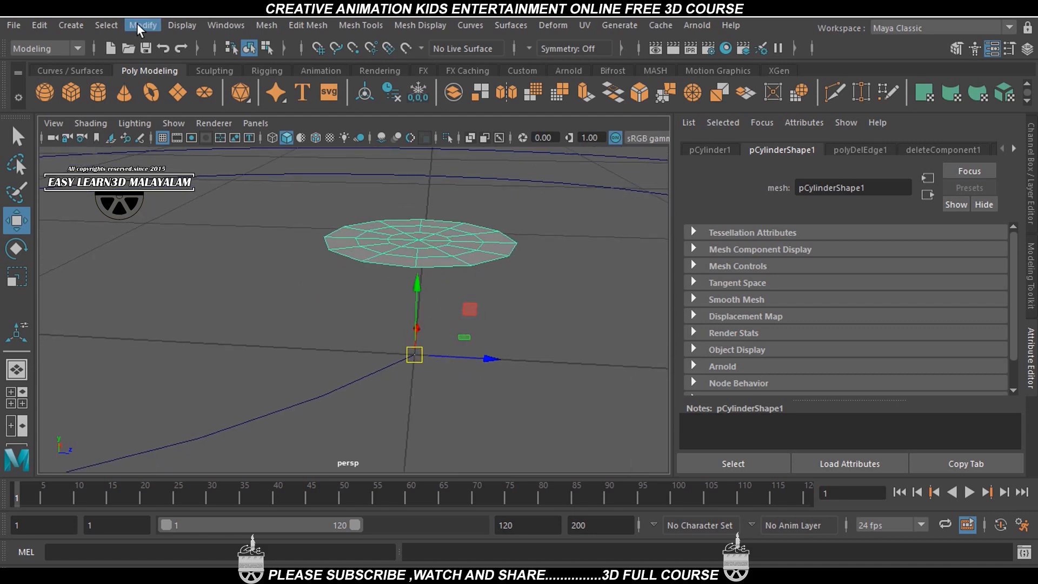
pyautogui.click(141, 26)
pyautogui.click(179, 136)
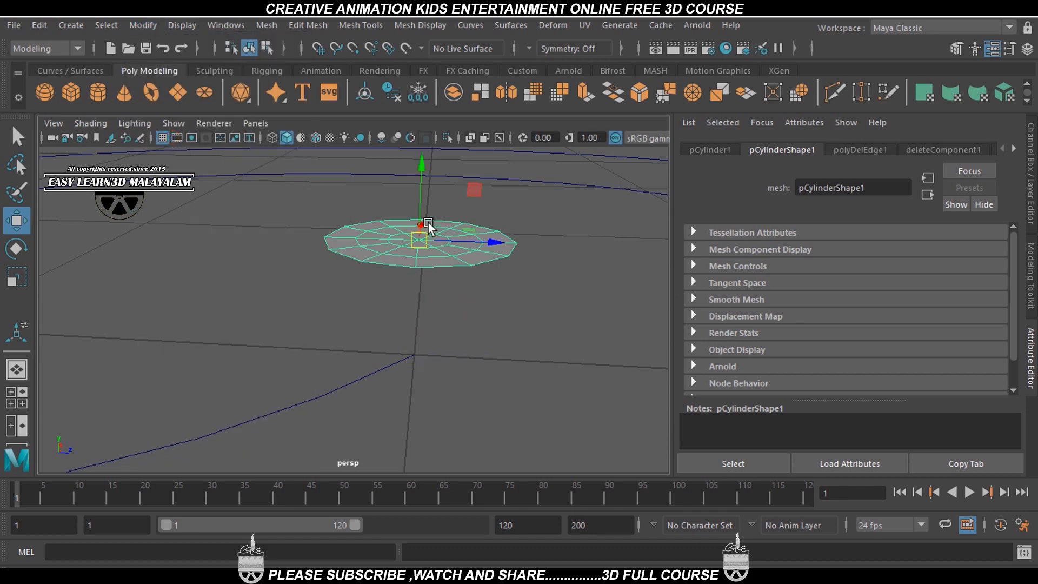
# Step: Examine the disc's position at the spiral's start in the perspective and top views
pyautogui.keyDown('alt'); pyautogui.moveTo(406, 281); pyautogui.dragTo(441, 319); pyautogui.keyUp('alt')
pyautogui.click(539, 333)
pyautogui.click(425, 318)
pyautogui.keyDown('alt'); pyautogui.moveTo(487, 360); pyautogui.dragTo(492, 370); pyautogui.keyUp('alt')
pyautogui.press('space')
pyautogui.press('space')
pyautogui.scroll(-10, 334, 289)
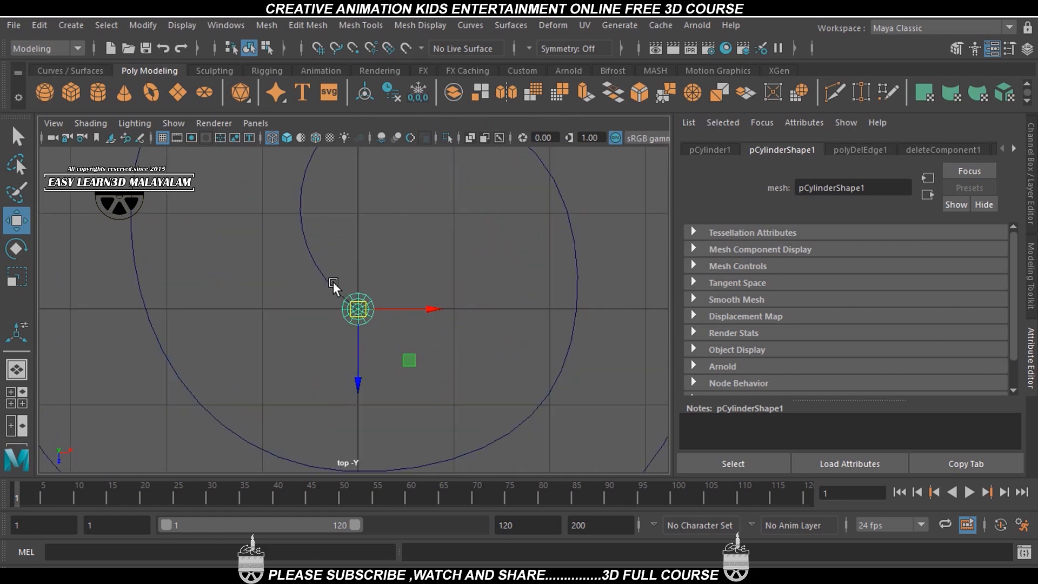
pyautogui.scroll(5, 349, 307)
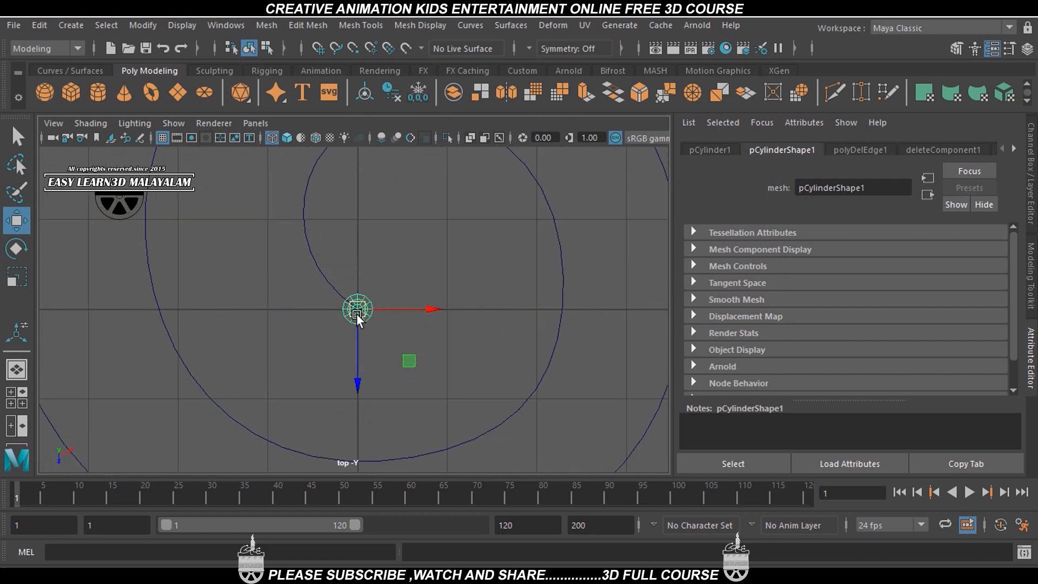
# Step: Open the reference image rope_PNG18120 from the Desktop folder in File Explorer, examine the twisted strands, and return to Maya
pyautogui.moveTo(385, 580)
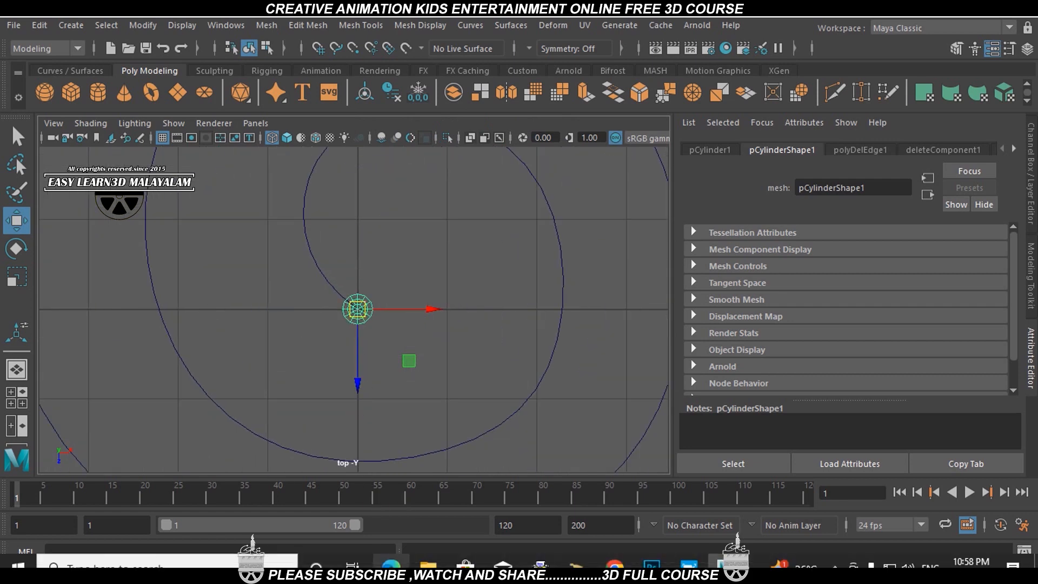
pyautogui.click(427, 565)
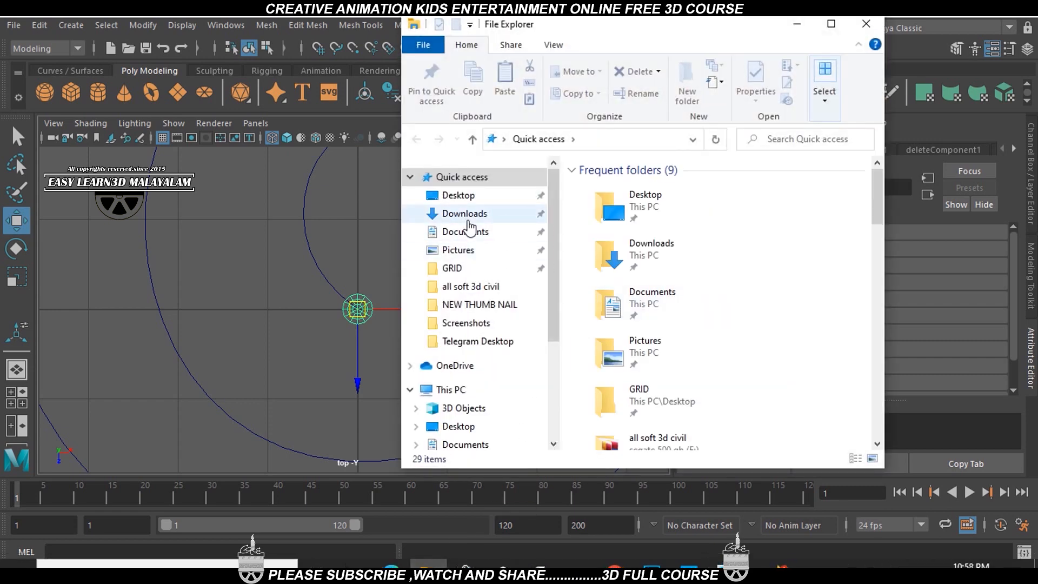
pyautogui.click(458, 195)
pyautogui.doubleClick(606, 373)
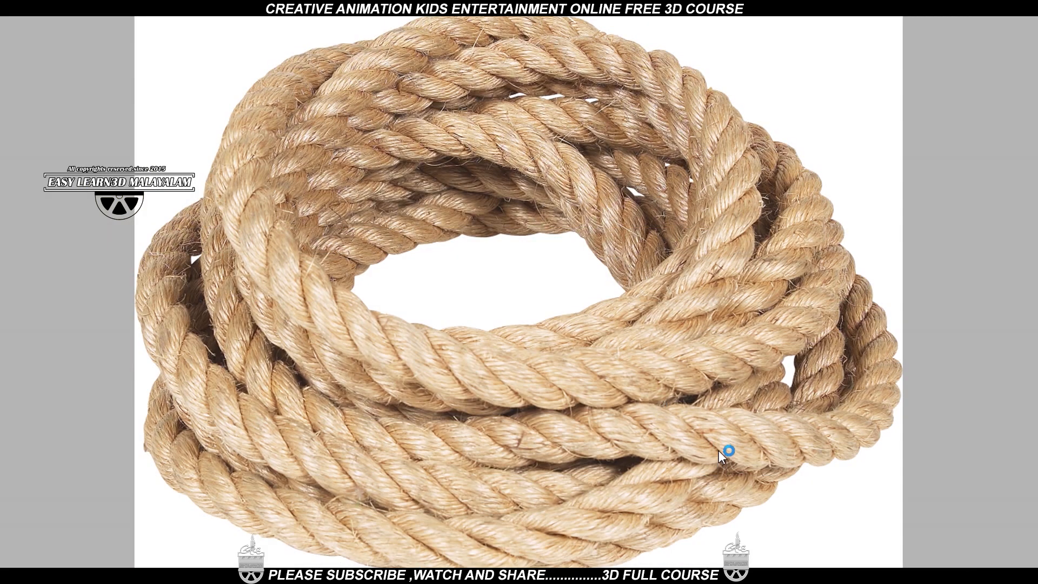
pyautogui.scroll(5, 719, 446)
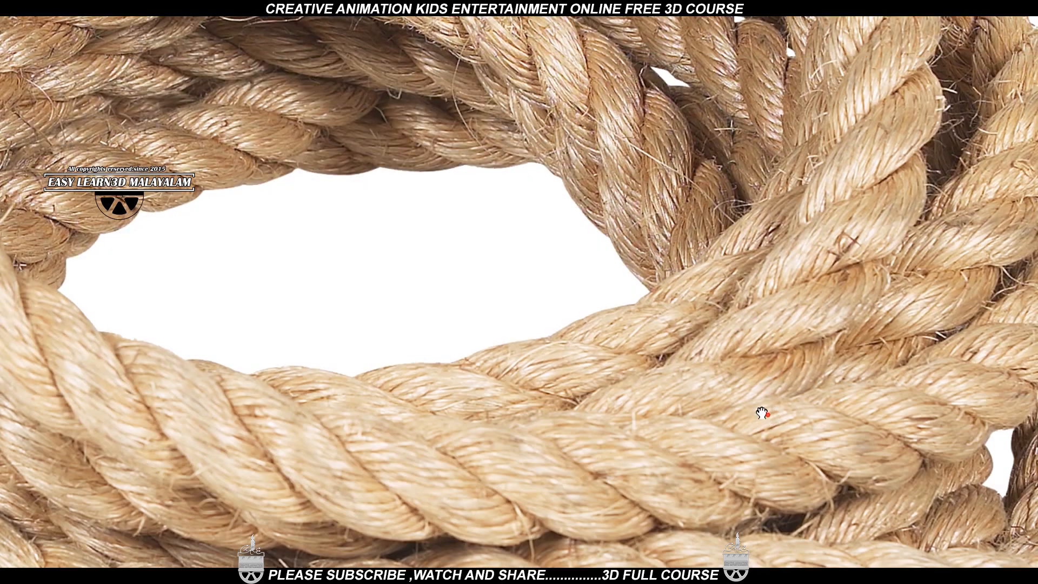
pyautogui.moveTo(759, 412); pyautogui.dragTo(502, 423)
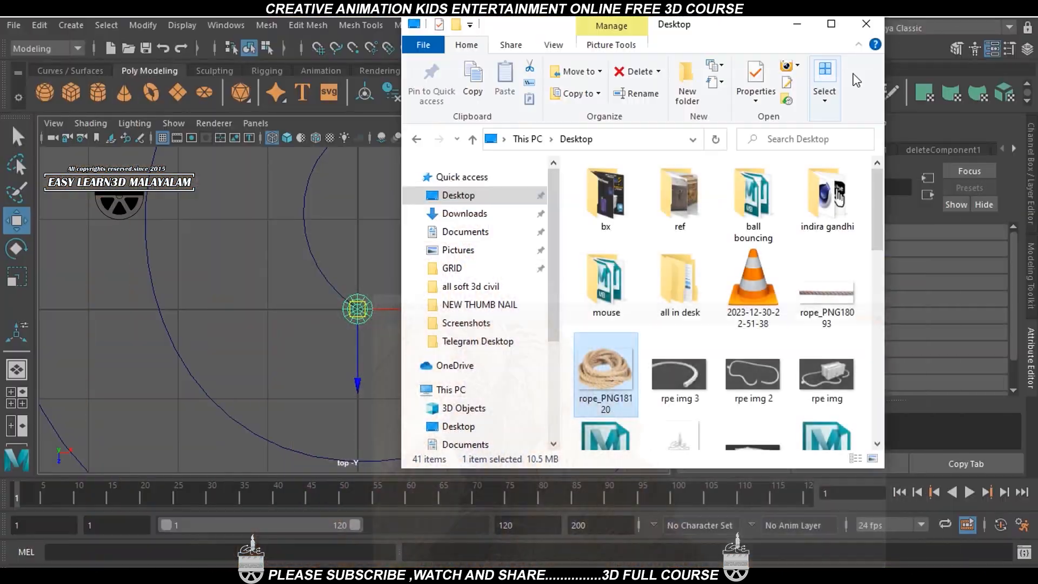
pyautogui.click(798, 24)
# Step: Examine the disc's size relative to the whole spiral and to the curve's start in the top view
pyautogui.scroll(10, 475, 287)
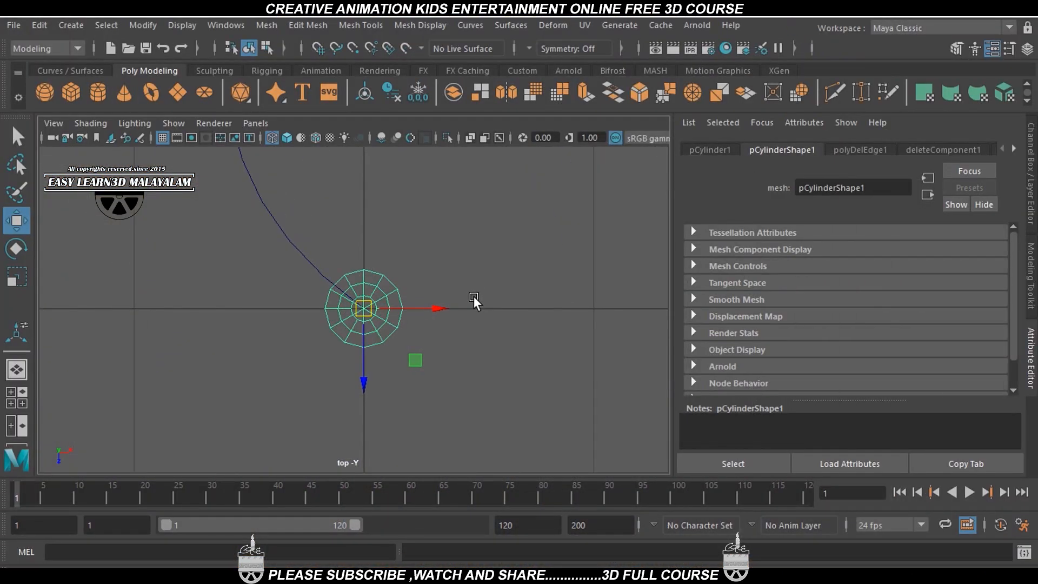
pyautogui.keyDown('alt'); pyautogui.moveTo(461, 308); pyautogui.dragTo(473, 346, button='middle'); pyautogui.keyUp('alt')
pyautogui.scroll(-10, 473, 345)
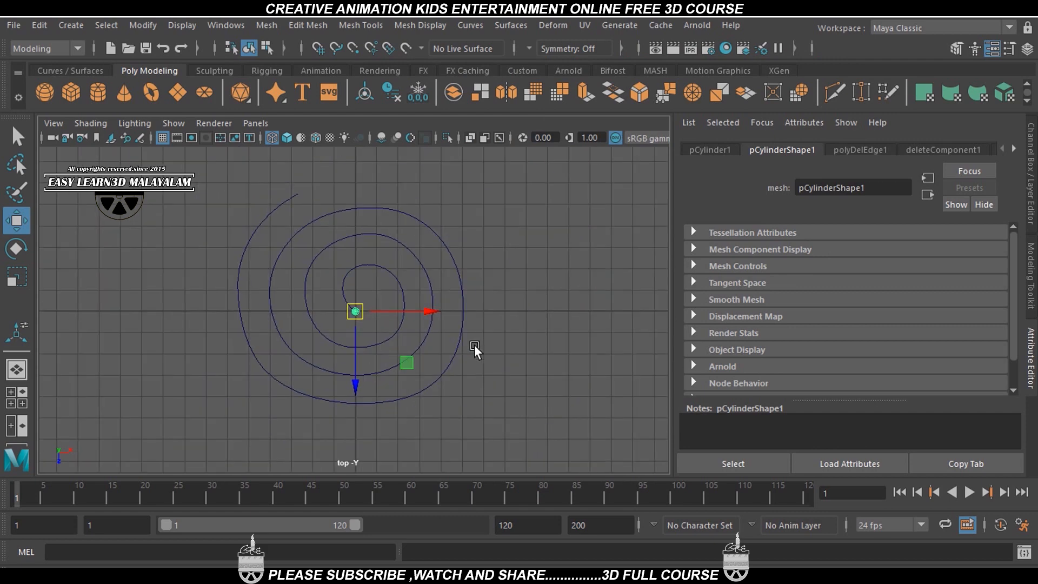
pyautogui.scroll(-5, 444, 350)
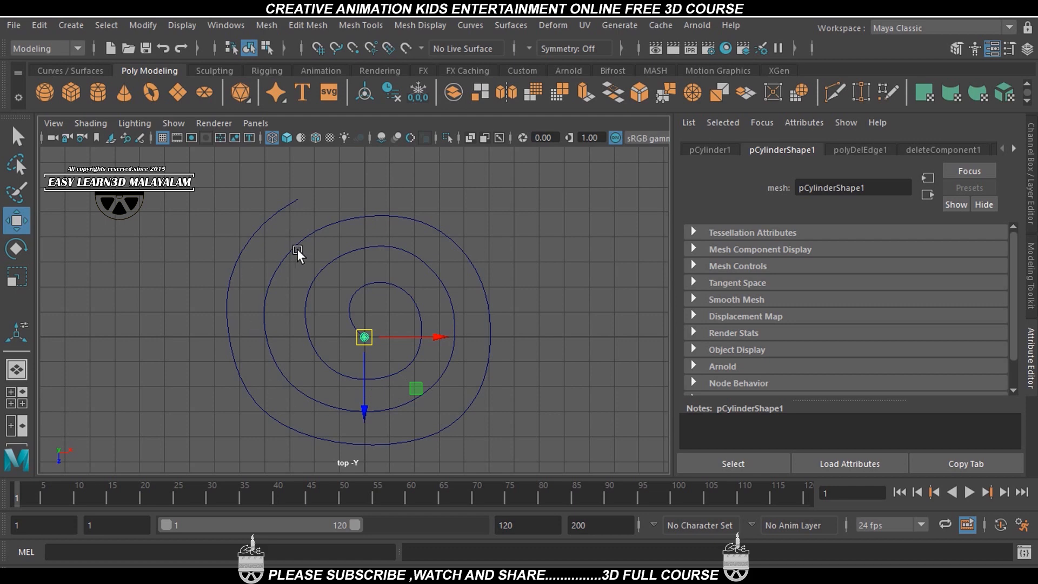
pyautogui.scroll(8, 384, 325)
pyautogui.scroll(8, 432, 324)
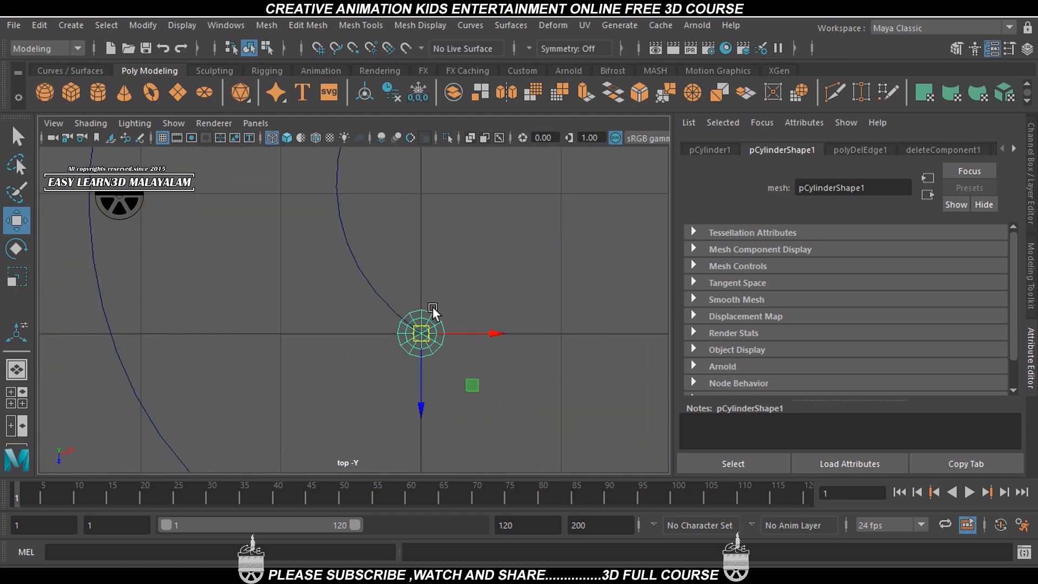
pyautogui.press('e')
pyautogui.press('r')
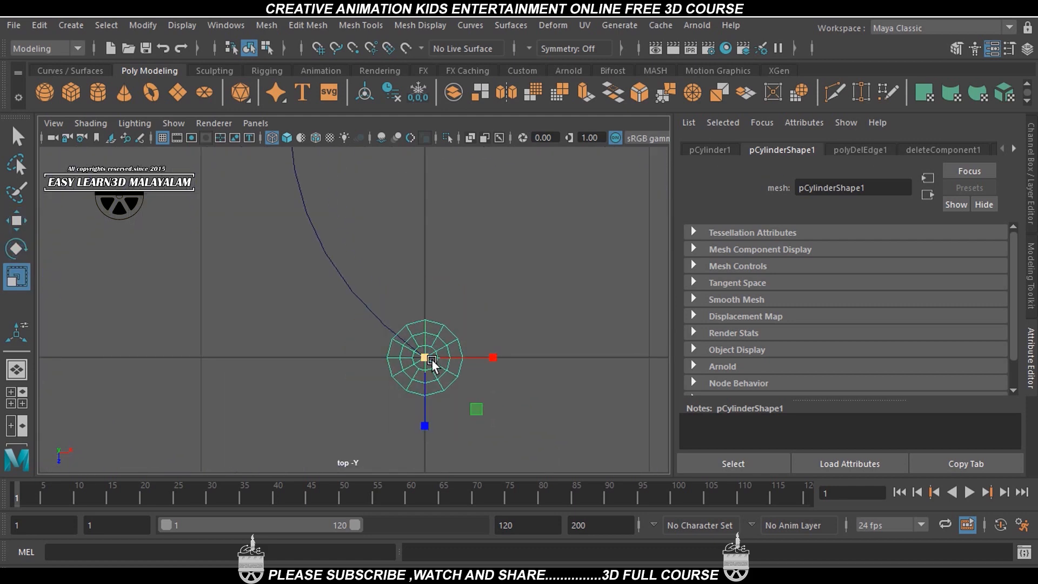
pyautogui.moveTo(454, 361)
pyautogui.mouseDown(button='middle')
pyautogui.moveTo(463, 359)
pyautogui.moveTo(440, 367)
pyautogui.moveTo(495, 367)
pyautogui.moveTo(442, 351)
pyautogui.mouseUp(button='middle')
pyautogui.scroll(-5, 495, 369)
pyautogui.scroll(5, 495, 369)
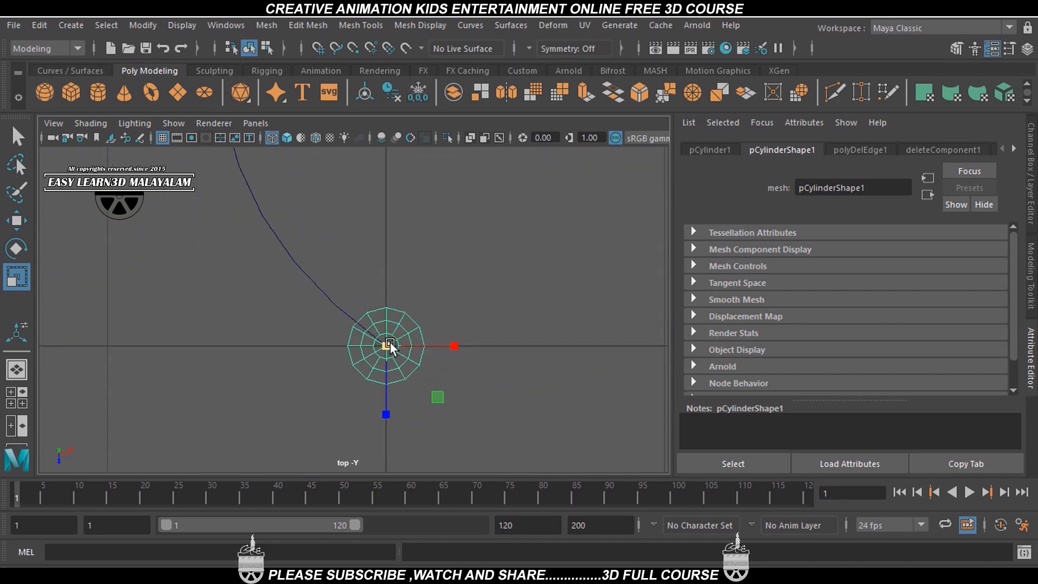
pyautogui.press('w')
pyautogui.scroll(1, 441, 366)
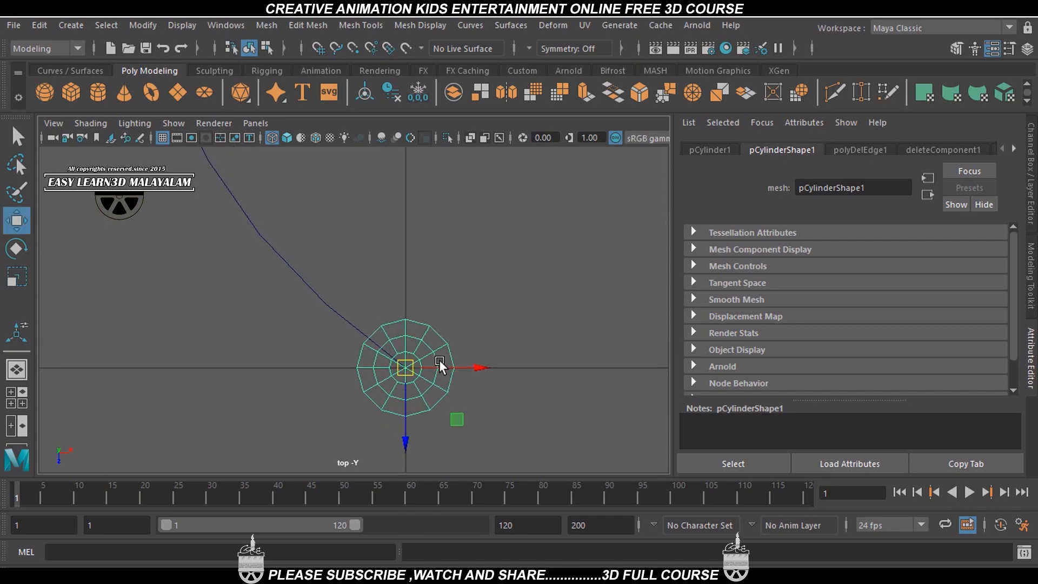
# Step: Switch to the rope image in ACDSee and examine how its strands are bundled together
pyautogui.moveTo(546, 581)
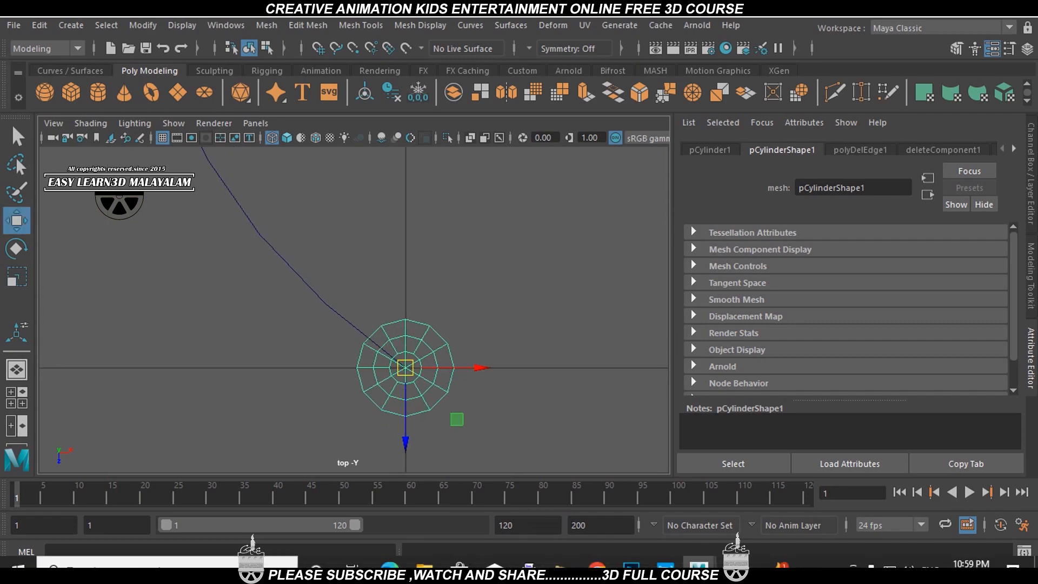
pyautogui.click(725, 562)
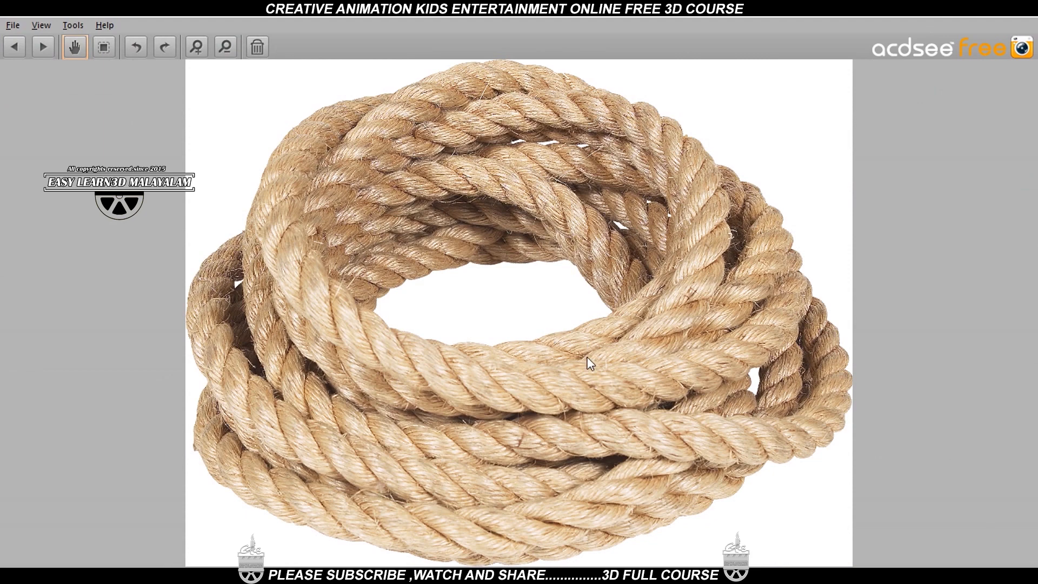
pyautogui.scroll(2, 598, 362)
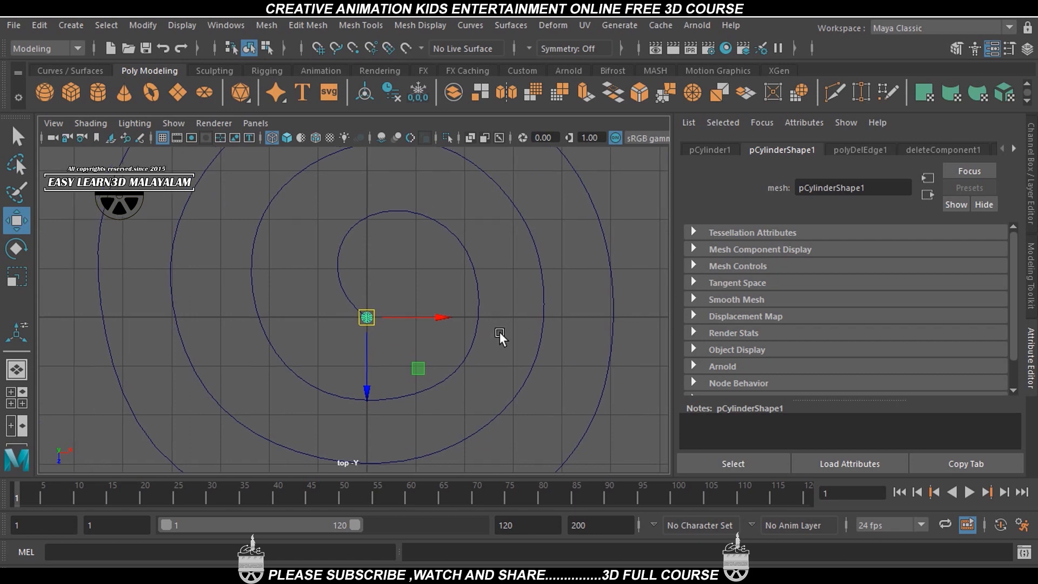
# Step: Duplicate the disc in the full-screen top view and move the copy along negative X until both discs touch edge to edge
pyautogui.scroll(5, 498, 332)
pyautogui.hotkey('ctrl', 'space')
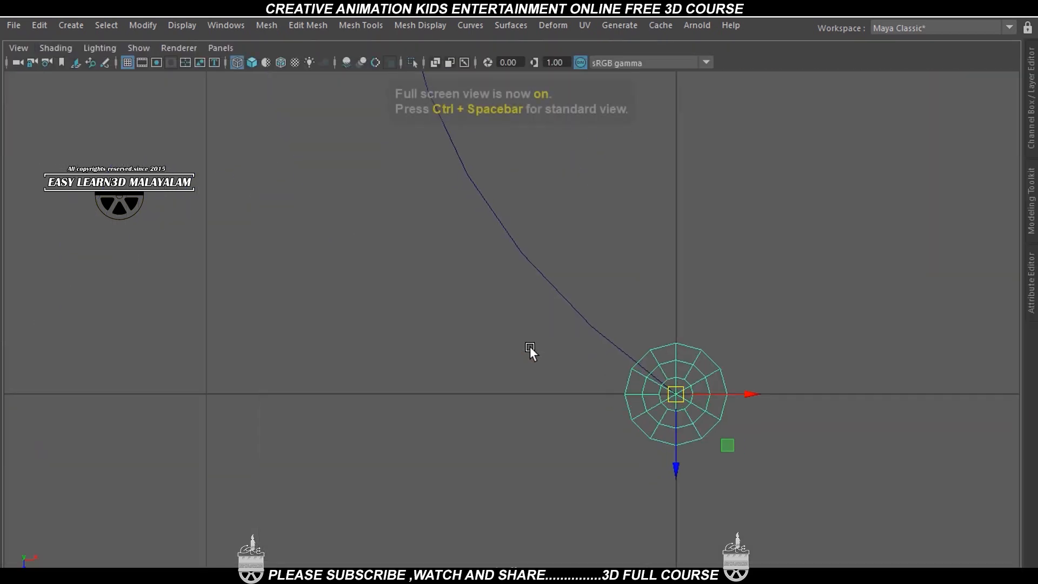
pyautogui.keyDown('alt'); pyautogui.moveTo(679, 400); pyautogui.dragTo(485, 367, button='middle'); pyautogui.keyUp('alt')
pyautogui.hotkey('ctrl', 'd')
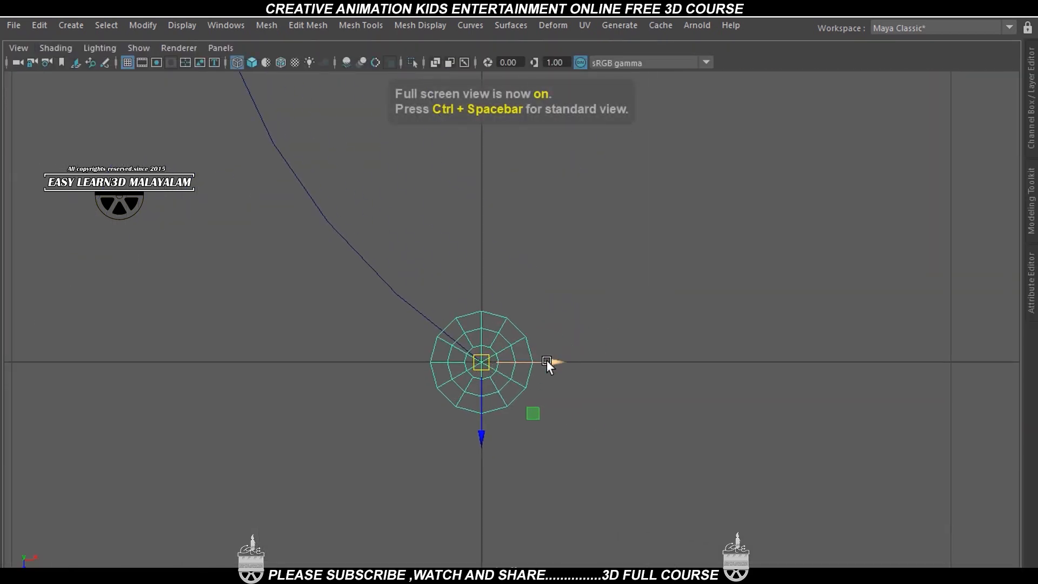
pyautogui.moveTo(552, 361); pyautogui.dragTo(447, 378)
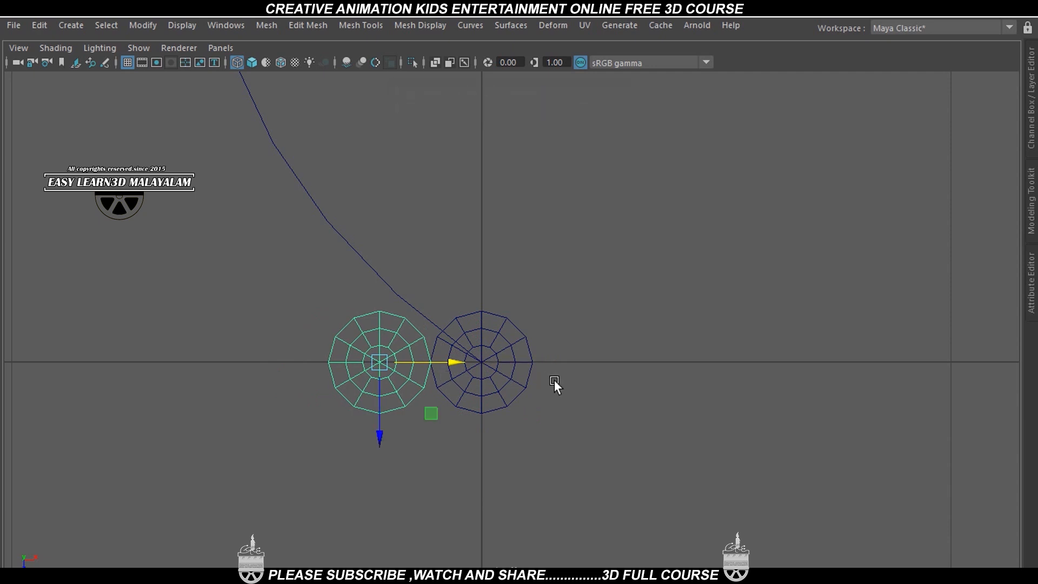
# Step: Move the copied disc's pivot along X to the centre of the original disc
pyautogui.scroll(5, 557, 381)
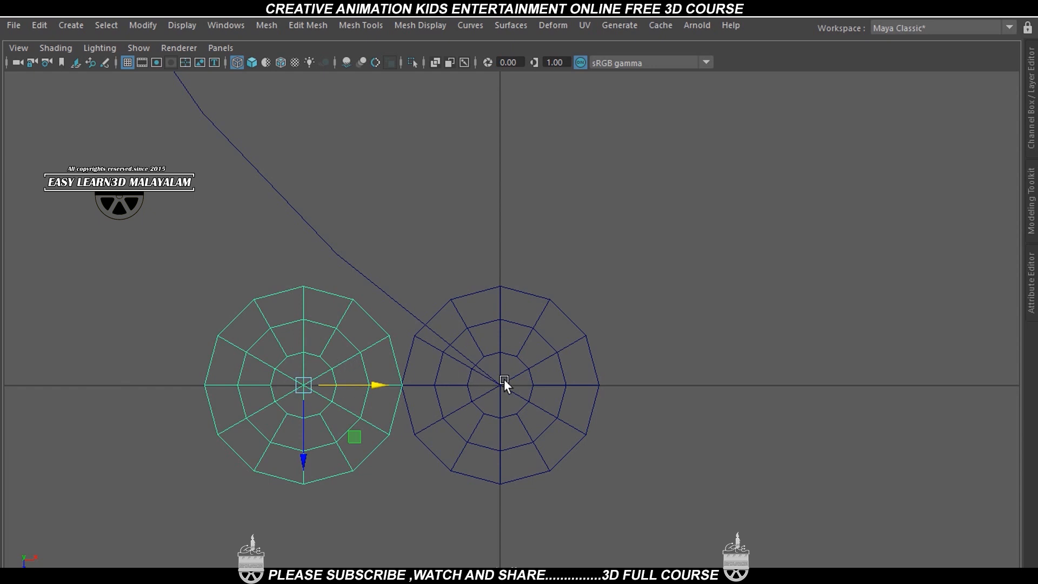
pyautogui.press('d')
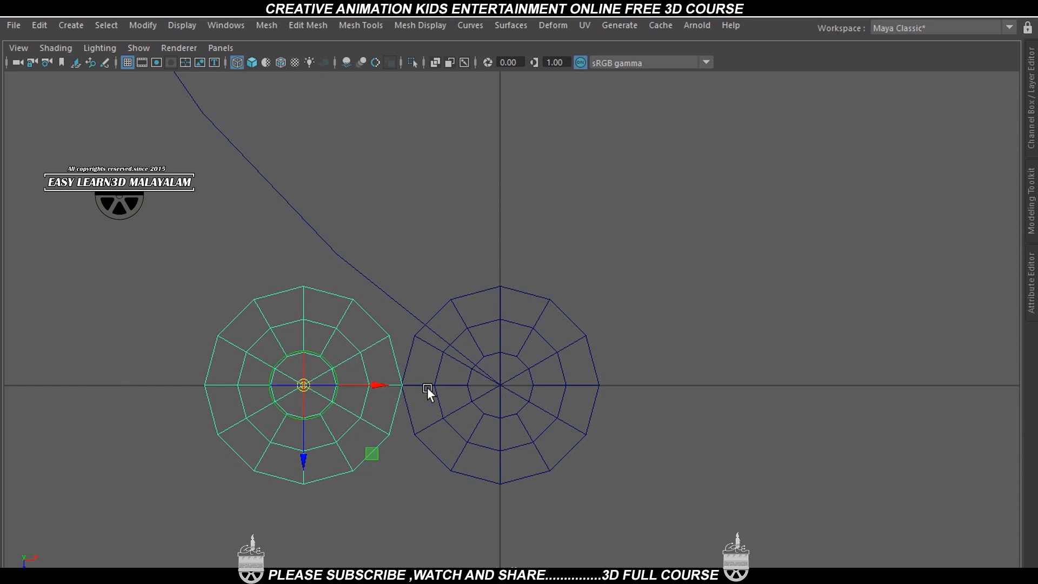
pyautogui.moveTo(374, 385); pyautogui.dragTo(501, 390)
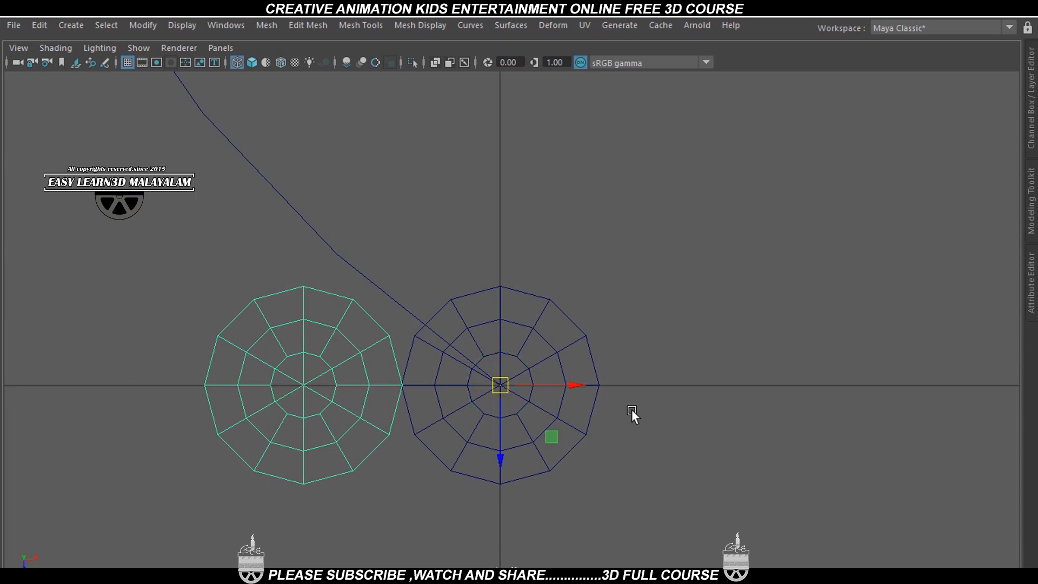
pyautogui.press('e')
pyautogui.moveTo(528, 323); pyautogui.dragTo(570, 321)
pyautogui.hotkey('ctrl', 'z')
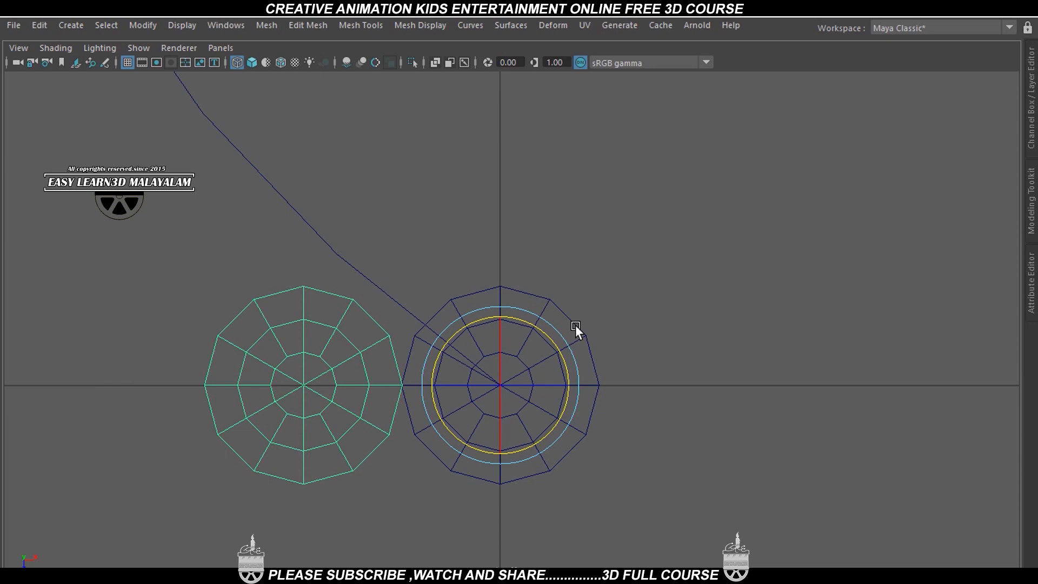
pyautogui.hotkey('shift', 'd')
pyautogui.hotkey('ctrl', 'z')
pyautogui.press('w')
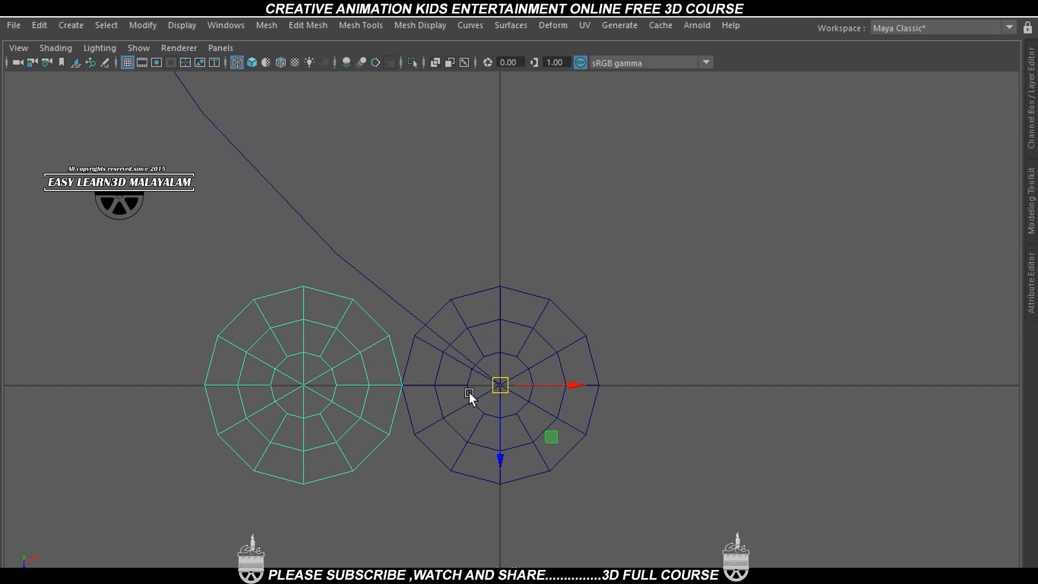
# Step: Duplicate the outer disc and rotate the copy clockwise around the original disc's centre until it sits beside the first copy
pyautogui.press('e')
pyautogui.hotkey('ctrl', 'd')
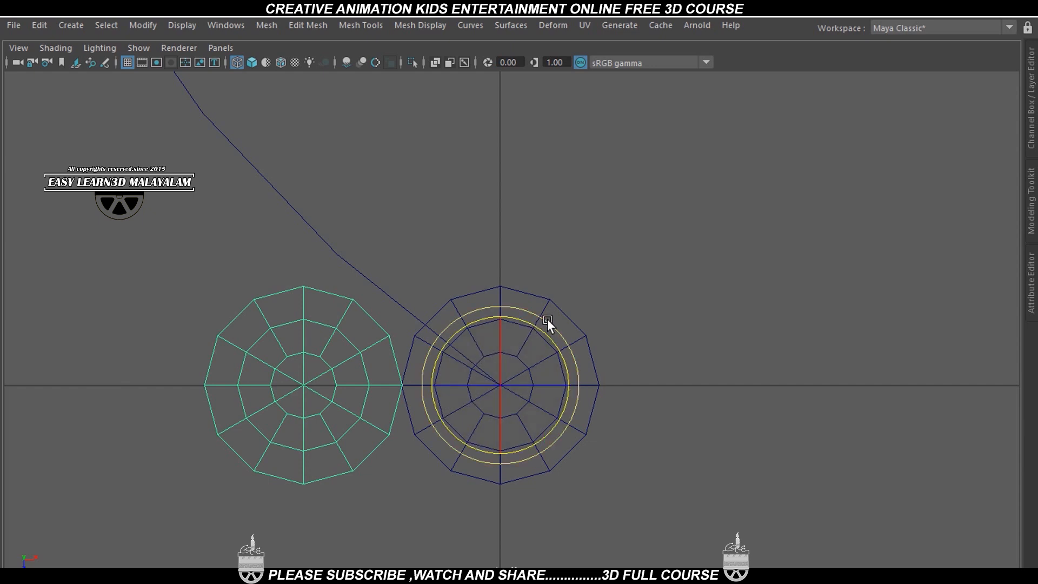
pyautogui.moveTo(546, 319); pyautogui.dragTo(650, 402)
pyautogui.hotkey('ctrl', 'z')
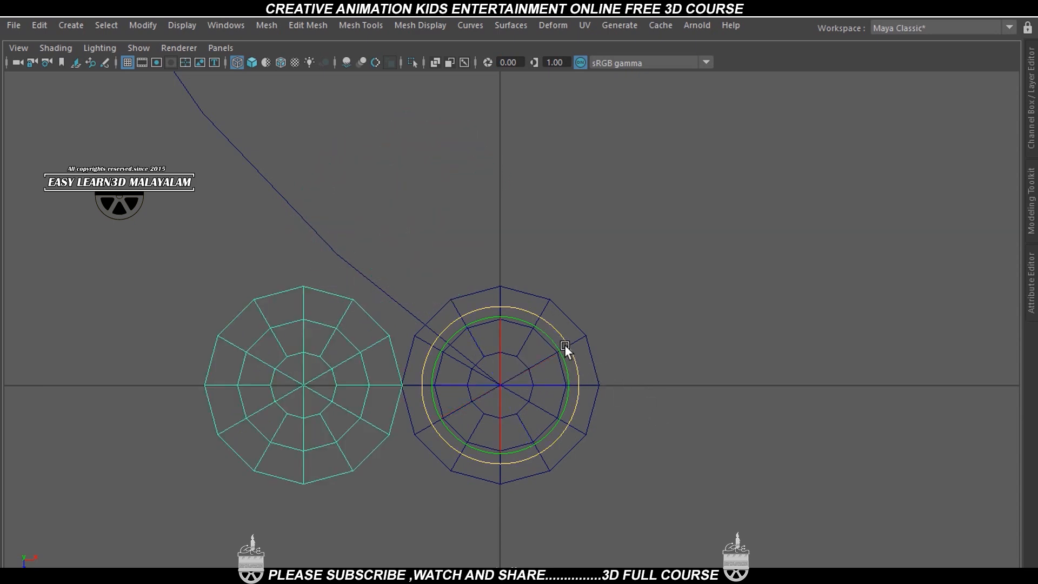
pyautogui.moveTo(558, 348); pyautogui.dragTo(593, 391)
pyautogui.hotkey('ctrl', 'z')
pyautogui.moveTo(573, 348); pyautogui.dragTo(582, 440)
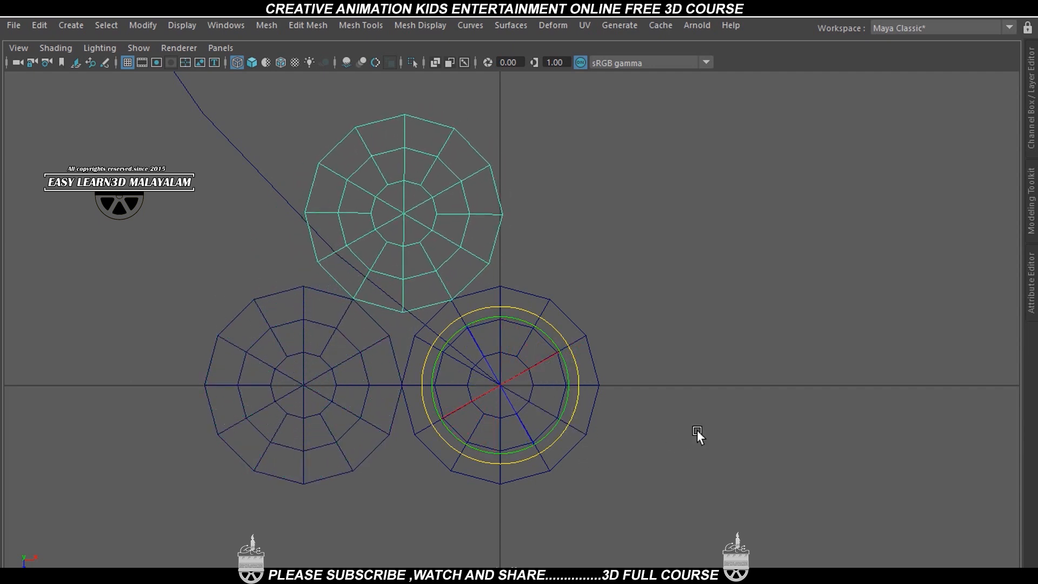
# Step: Repeat the duplicate with its rotation to continue the ring of discs clockwise around the central disc
pyautogui.hotkey('shift', 'd')
pyautogui.hotkey('shift', 'd')
pyautogui.hotkey('shift', 'd')
pyautogui.hotkey('shift', 'd')
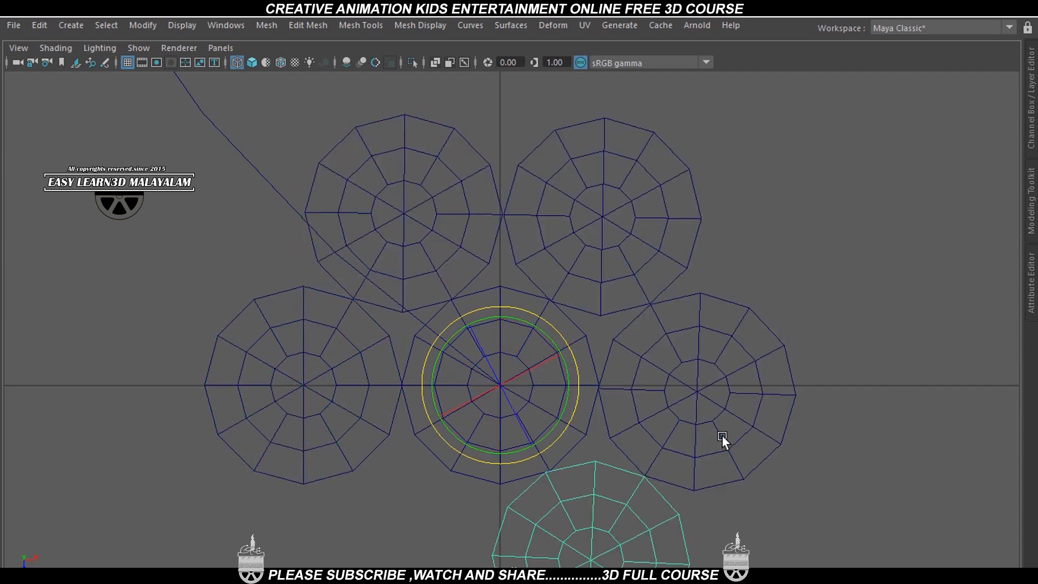
# Step: Center the pivot of the last disc added to the ring and scale that disc down slightly
pyautogui.scroll(-10, 663, 387)
pyautogui.keyDown('alt'); pyautogui.moveTo(660, 387); pyautogui.dragTo(656, 380, button='middle'); pyautogui.keyUp('alt')
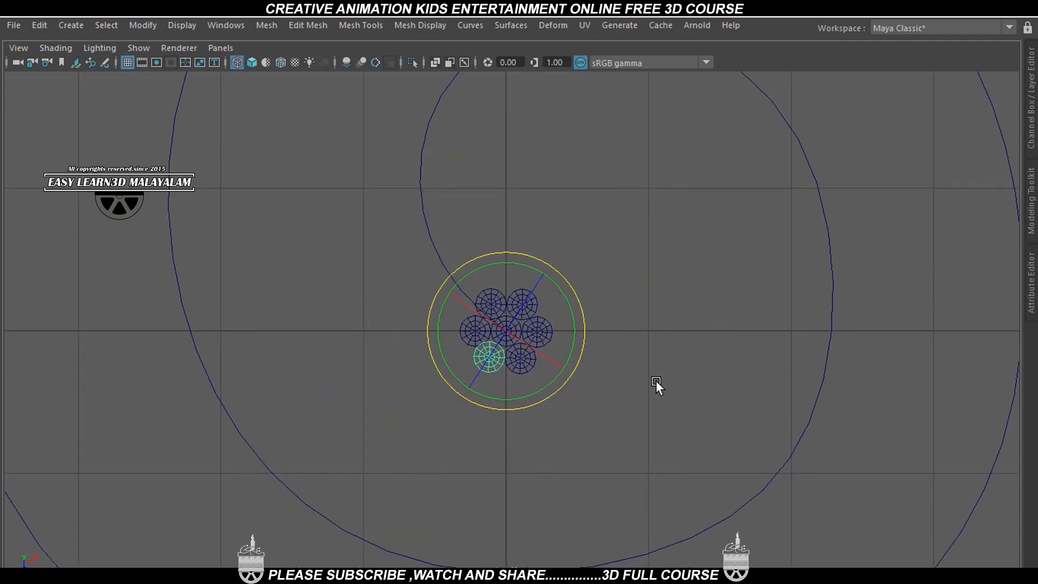
pyautogui.scroll(5, 660, 378)
pyautogui.scroll(5, 660, 378)
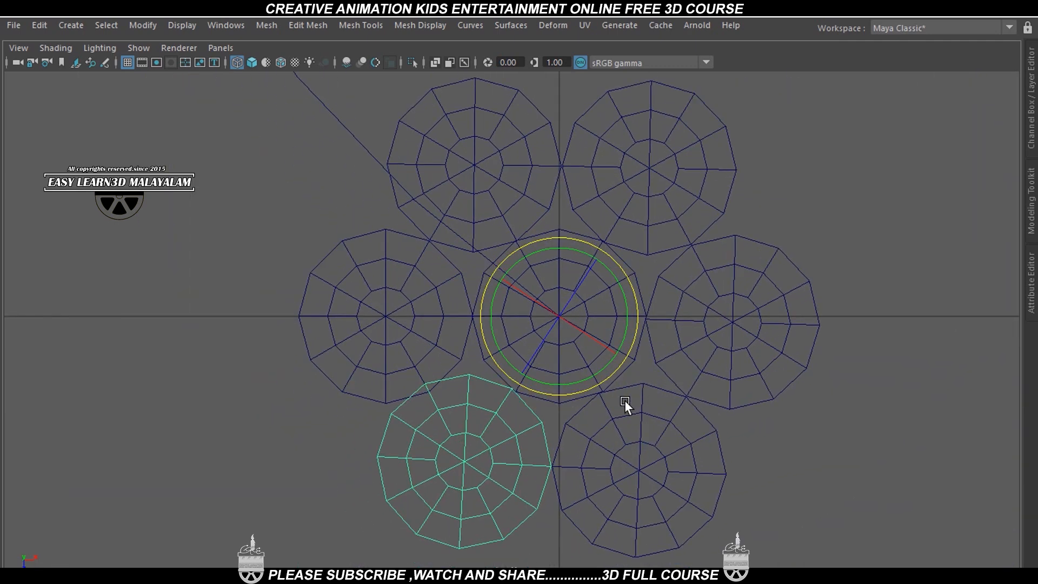
pyautogui.scroll(2, 513, 438)
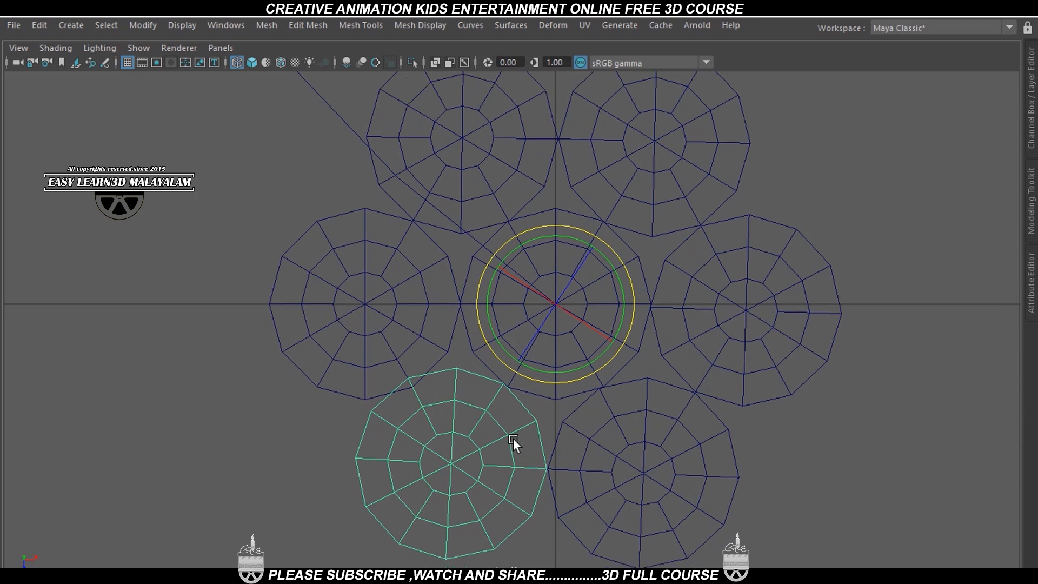
pyautogui.keyDown('alt'); pyautogui.moveTo(601, 278); pyautogui.dragTo(608, 329, button='middle'); pyautogui.keyUp('alt')
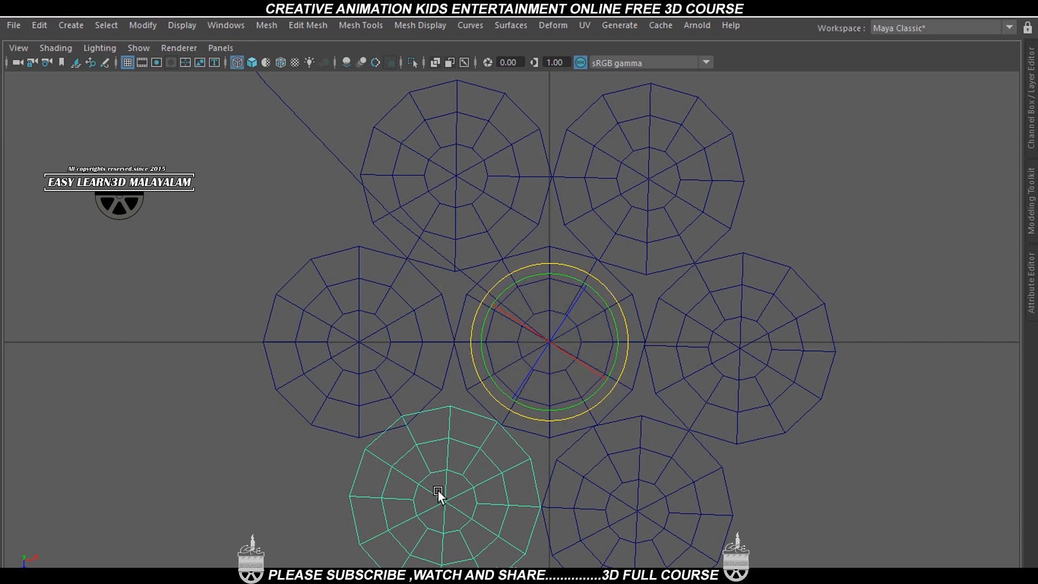
pyautogui.keyDown('alt'); pyautogui.moveTo(438, 490); pyautogui.dragTo(465, 432, button='middle'); pyautogui.keyUp('alt')
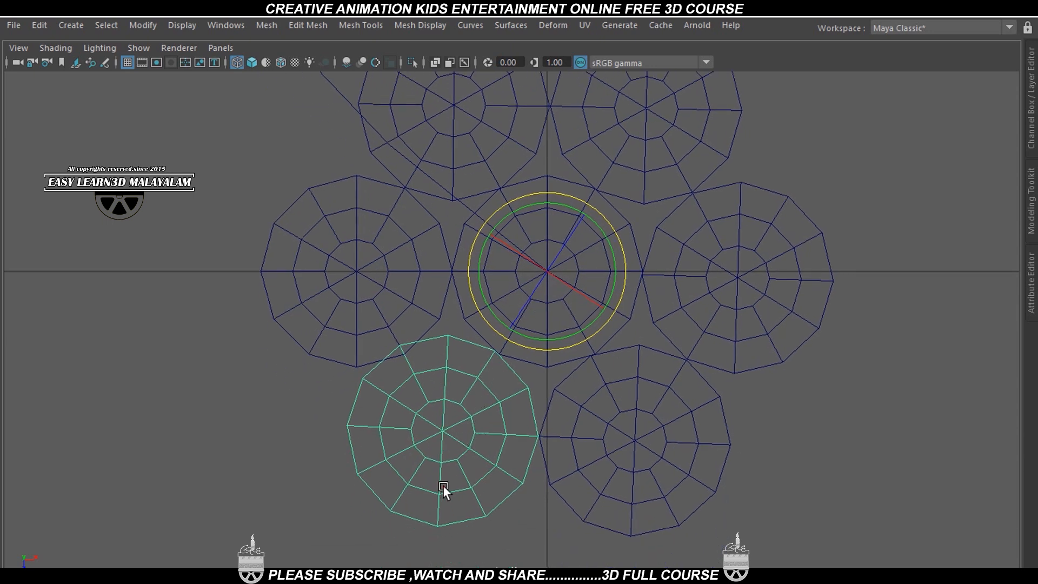
pyautogui.click(442, 484)
pyautogui.click(463, 433)
pyautogui.press('r')
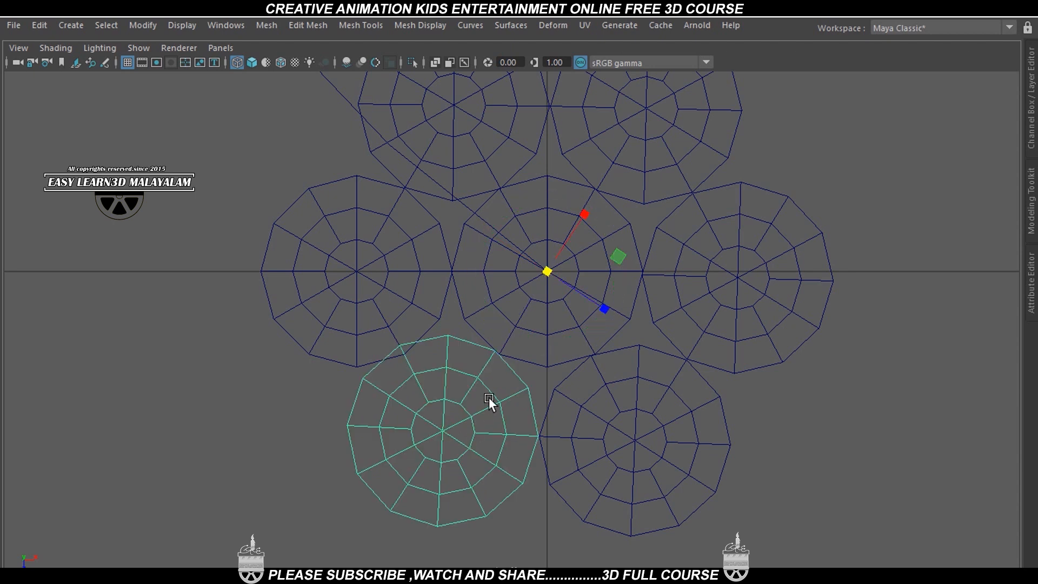
pyautogui.moveTo(550, 267); pyautogui.dragTo(536, 282)
pyautogui.click(144, 25)
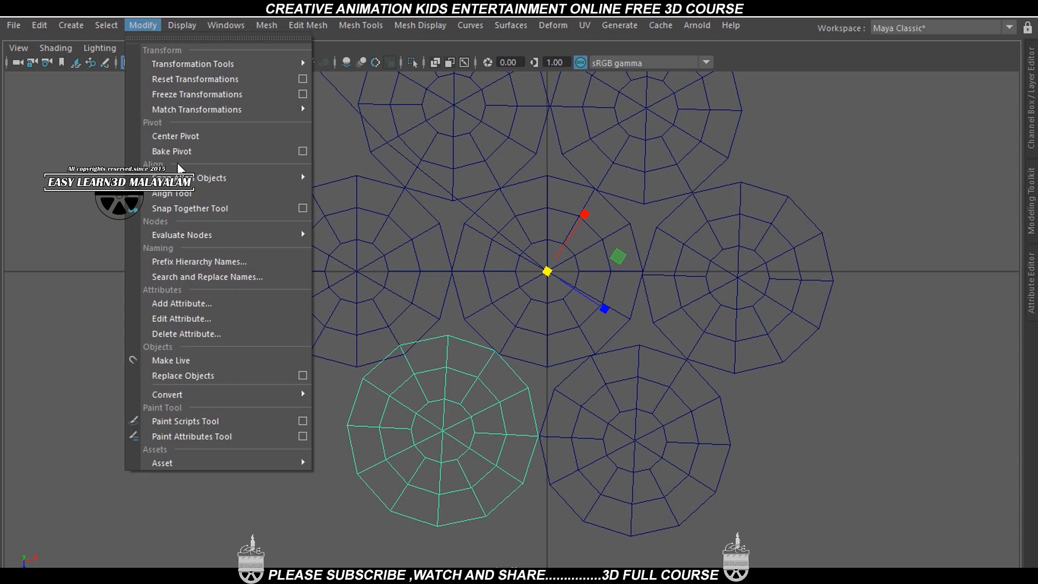
pyautogui.click(185, 134)
pyautogui.moveTo(436, 433)
pyautogui.mouseDown()
pyautogui.moveTo(423, 445)
pyautogui.moveTo(431, 438)
pyautogui.mouseUp()
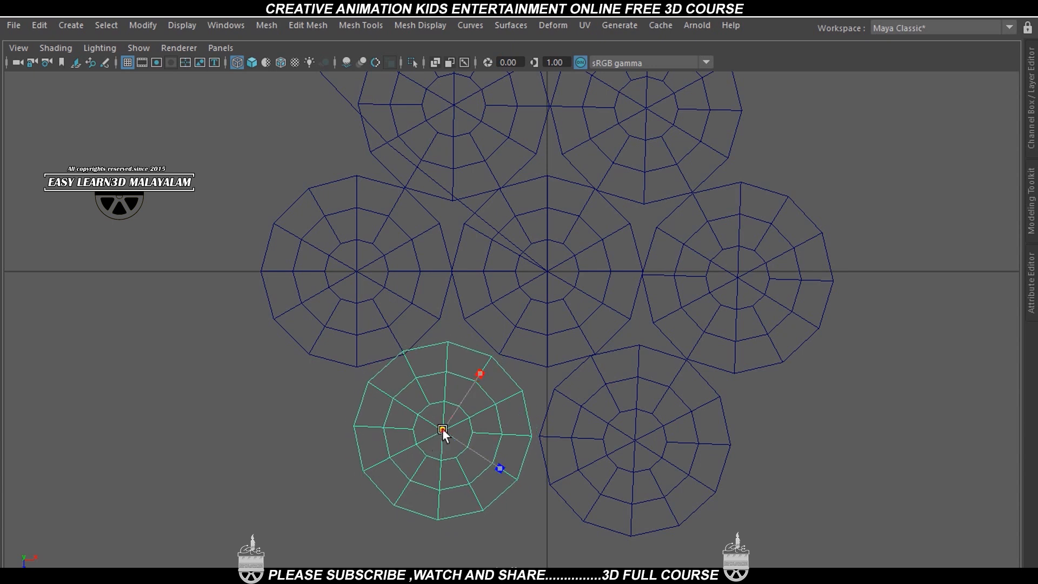
# Step: Move the resized disc's pivot to the central disc's centre and rotate it slightly counterclockwise until it touches the neighbouring disc
pyautogui.press('w')
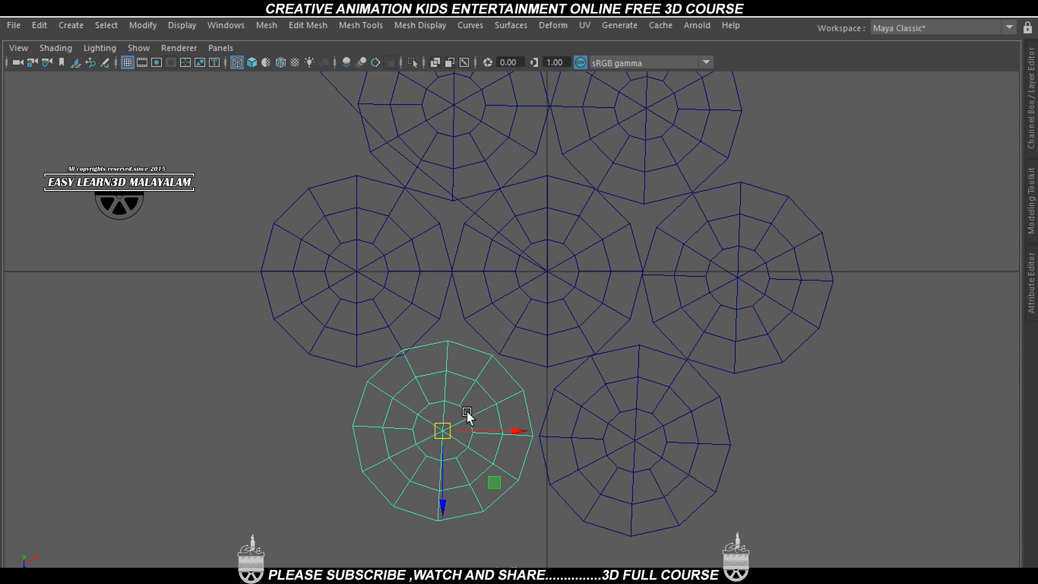
pyautogui.press('d')
pyautogui.moveTo(449, 432); pyautogui.dragTo(549, 262)
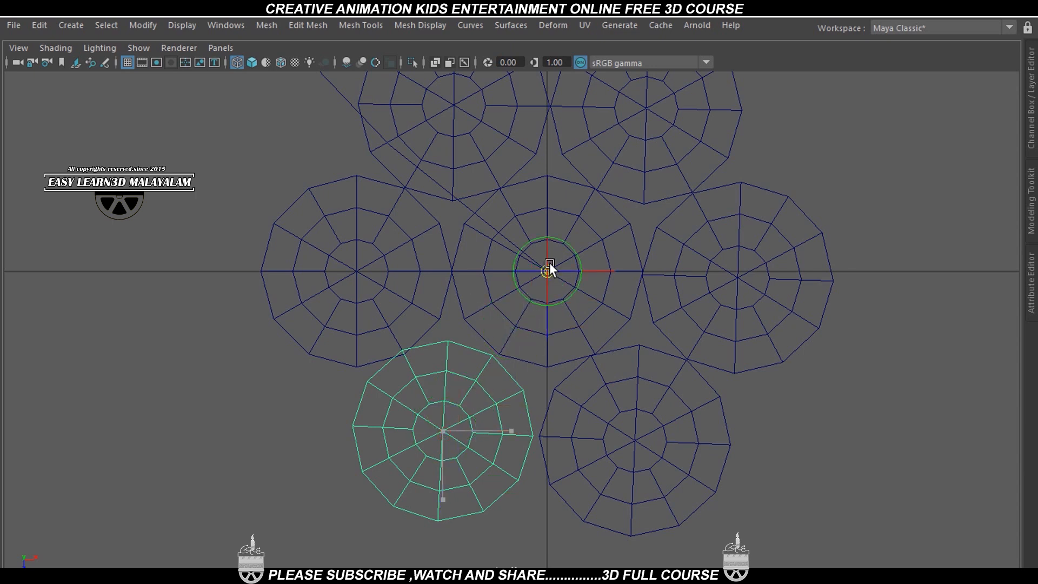
pyautogui.press('e')
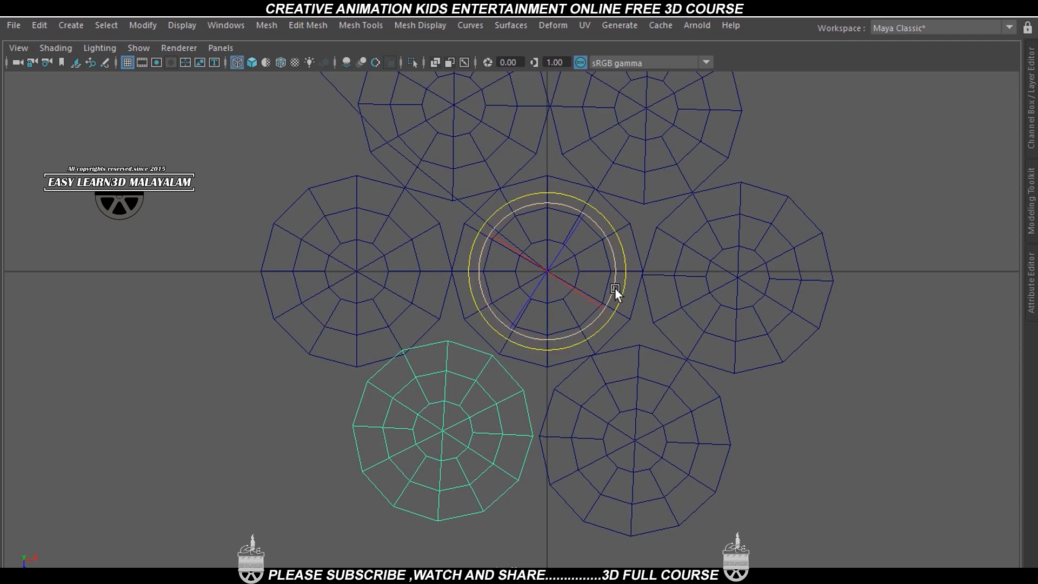
pyautogui.moveTo(614, 288); pyautogui.dragTo(621, 281)
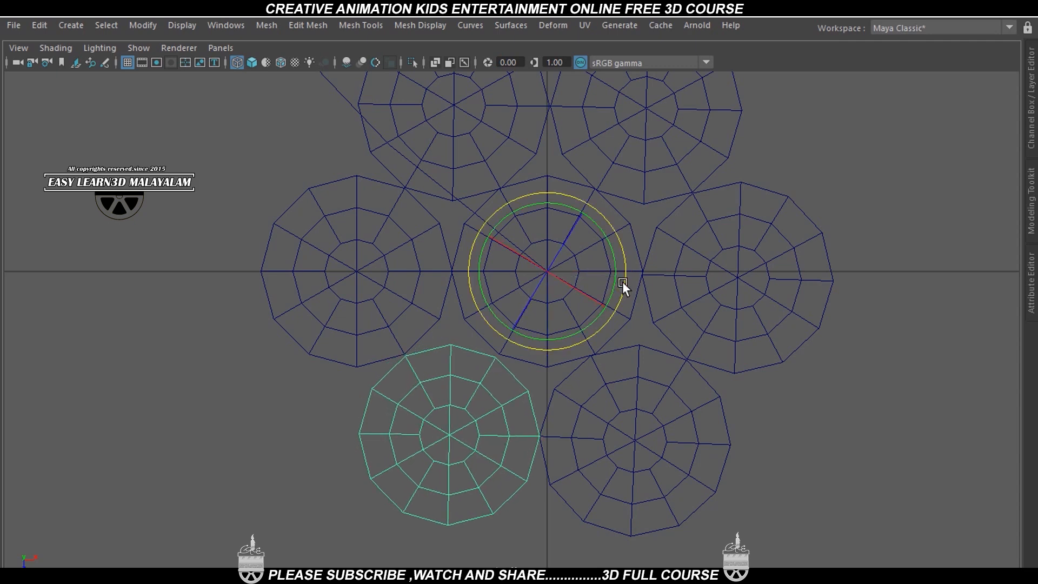
pyautogui.scroll(-8, 675, 316)
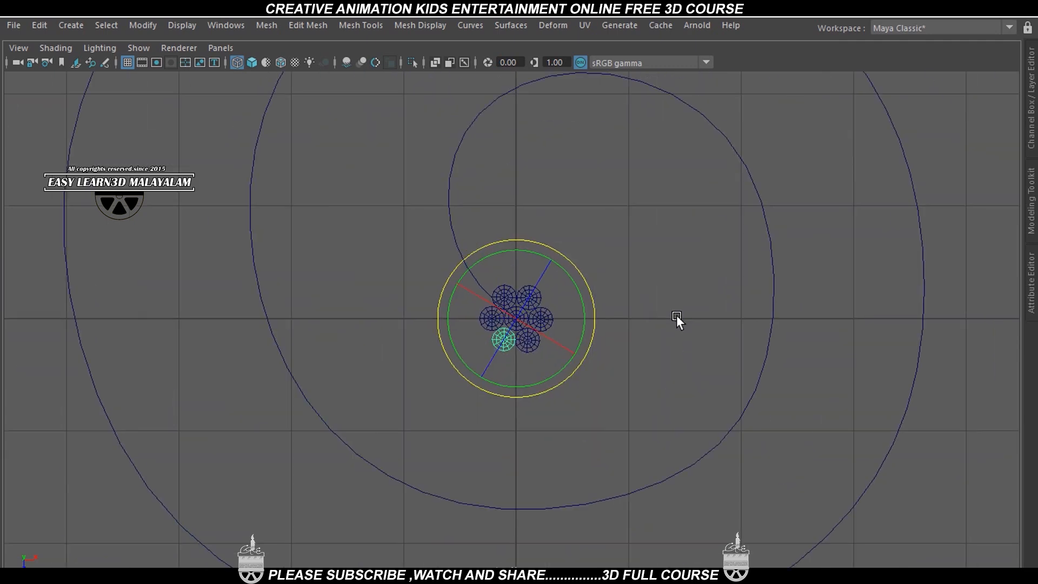
# Step: Center the pivots of all seven discs, leaving out the spiral curve, and combine the discs into one mesh
pyautogui.press('w')
pyautogui.scroll(6, 677, 317)
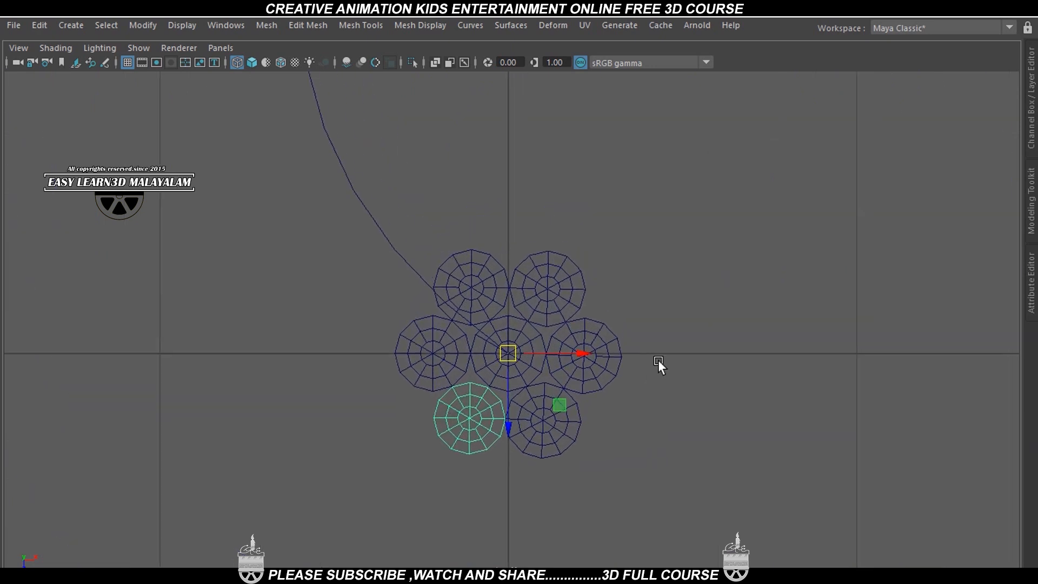
pyautogui.click(670, 261)
pyautogui.moveTo(392, 233); pyautogui.dragTo(656, 475)
pyautogui.keyDown('ctrl'); pyautogui.moveTo(283, 192); pyautogui.dragTo(414, 223); pyautogui.keyUp('ctrl')
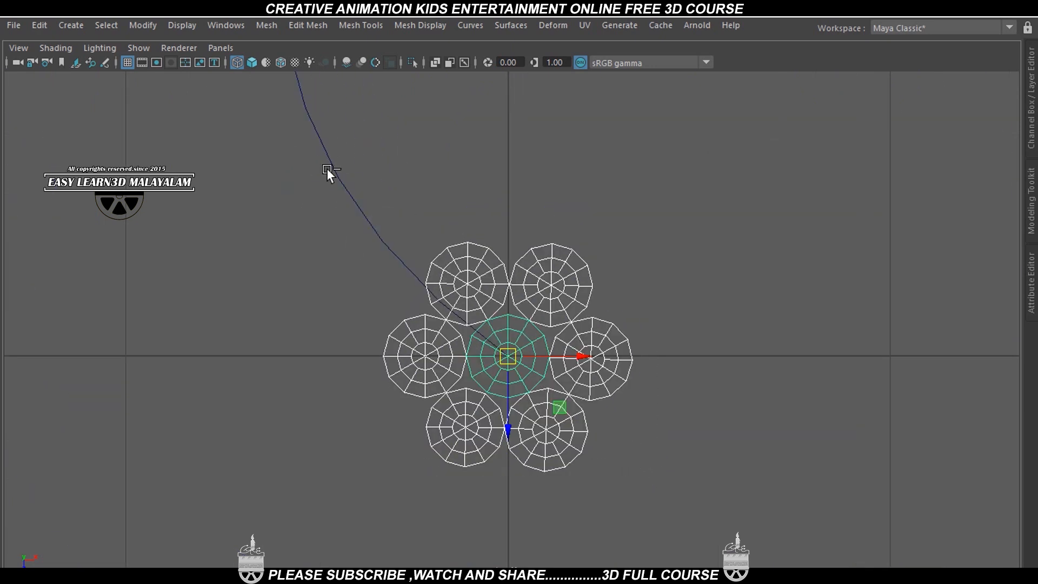
pyautogui.press('space')
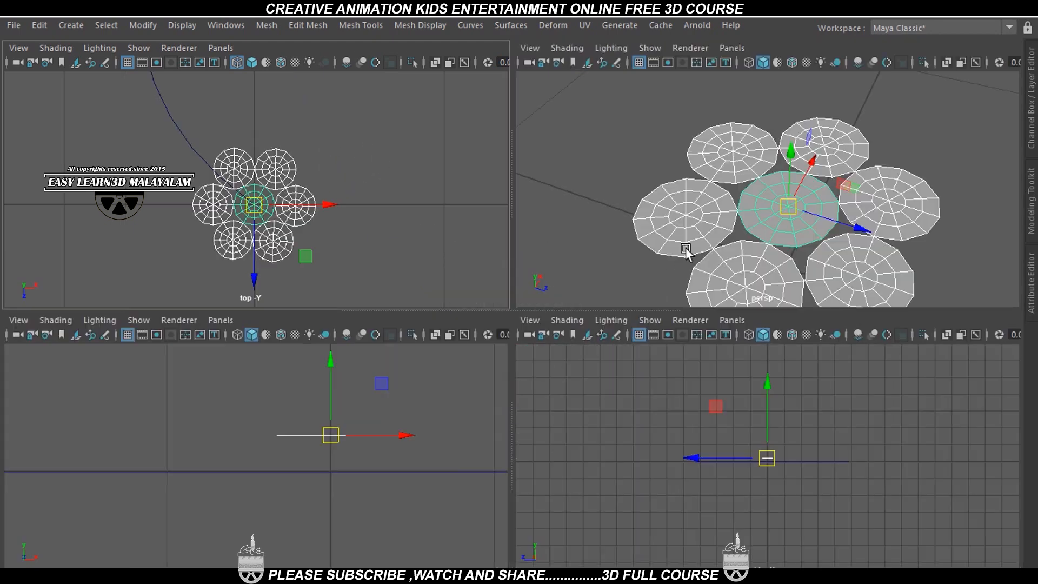
pyautogui.press('space')
pyautogui.moveTo(653, 347)
pyautogui.keyDown('alt'); pyautogui.mouseDown()
pyautogui.moveTo(662, 359)
pyautogui.moveTo(735, 284)
pyautogui.mouseUp(); pyautogui.keyUp('alt')
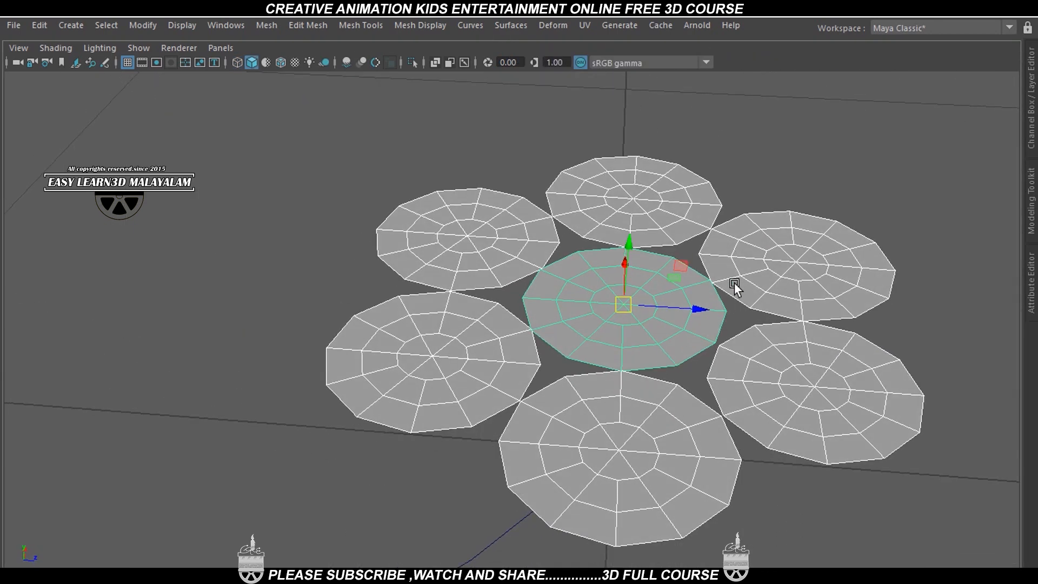
pyautogui.click(156, 24)
pyautogui.click(170, 135)
pyautogui.keyDown('shift'); pyautogui.moveTo(738, 195); pyautogui.dragTo(730, 470, button='right'); pyautogui.keyUp('shift')
pyautogui.scroll(-8, 767, 221)
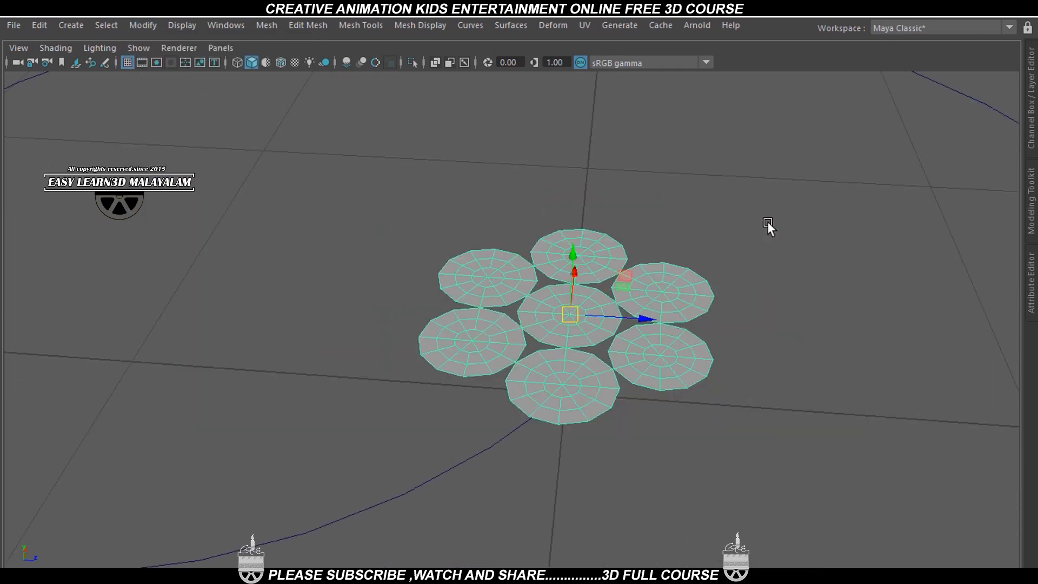
# Step: Examine the combined disc cluster and its position relative to the start of the spiral curve in the perspective view
pyautogui.keyDown('alt'); pyautogui.moveTo(610, 337); pyautogui.dragTo(584, 429); pyautogui.keyUp('alt')
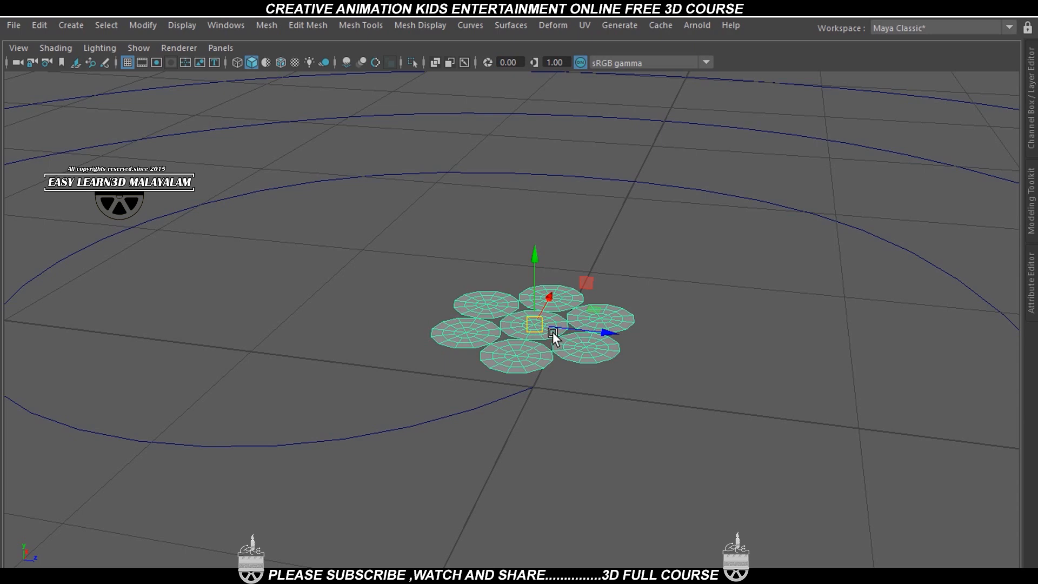
pyautogui.scroll(1, 553, 333)
pyautogui.scroll(-1, 589, 377)
pyautogui.scroll(3, 588, 360)
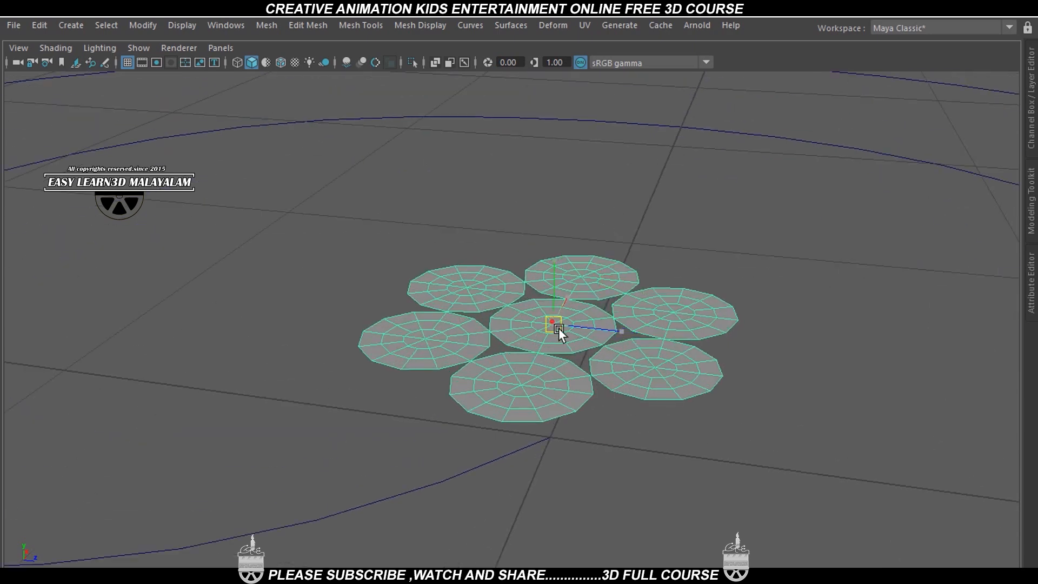
pyautogui.keyDown('alt'); pyautogui.moveTo(555, 331); pyautogui.dragTo(713, 378, button='middle'); pyautogui.keyUp('alt')
pyautogui.scroll(-3, 711, 411)
pyautogui.scroll(-2, 636, 429)
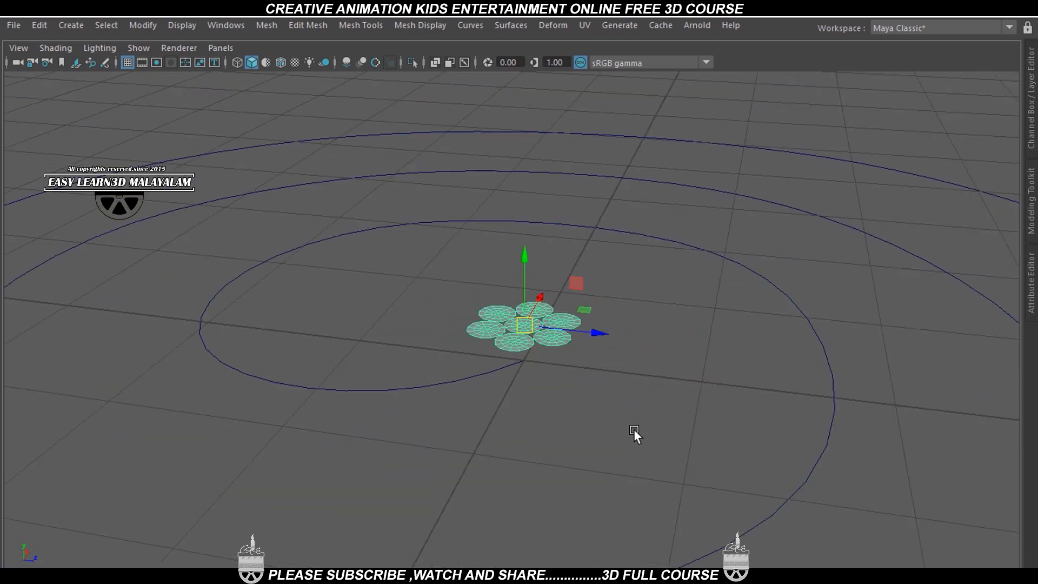
pyautogui.keyDown('alt'); pyautogui.moveTo(635, 433); pyautogui.dragTo(500, 398); pyautogui.keyUp('alt')
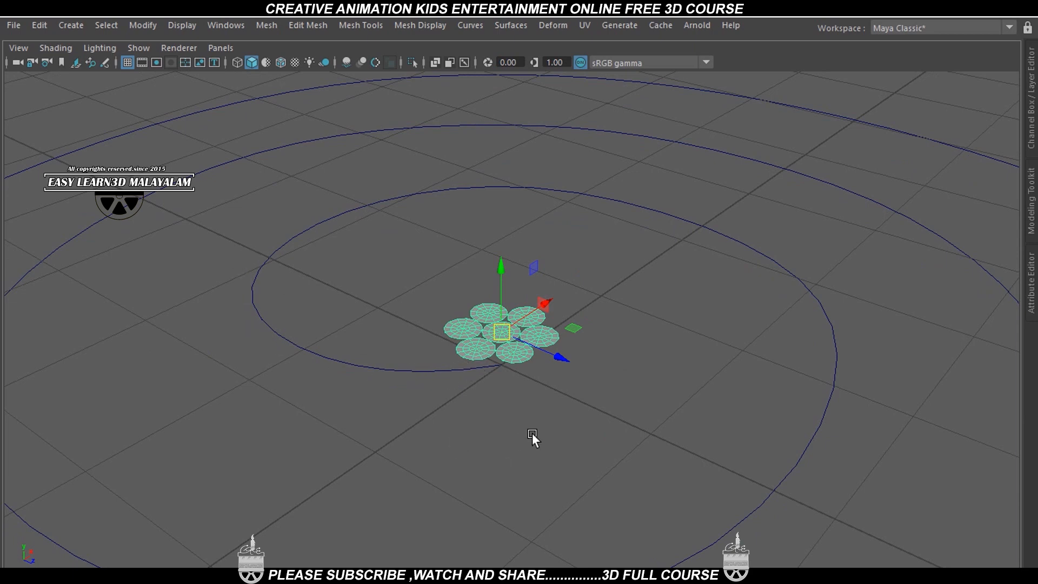
pyautogui.keyDown('alt'); pyautogui.moveTo(532, 433); pyautogui.dragTo(582, 401); pyautogui.keyUp('alt')
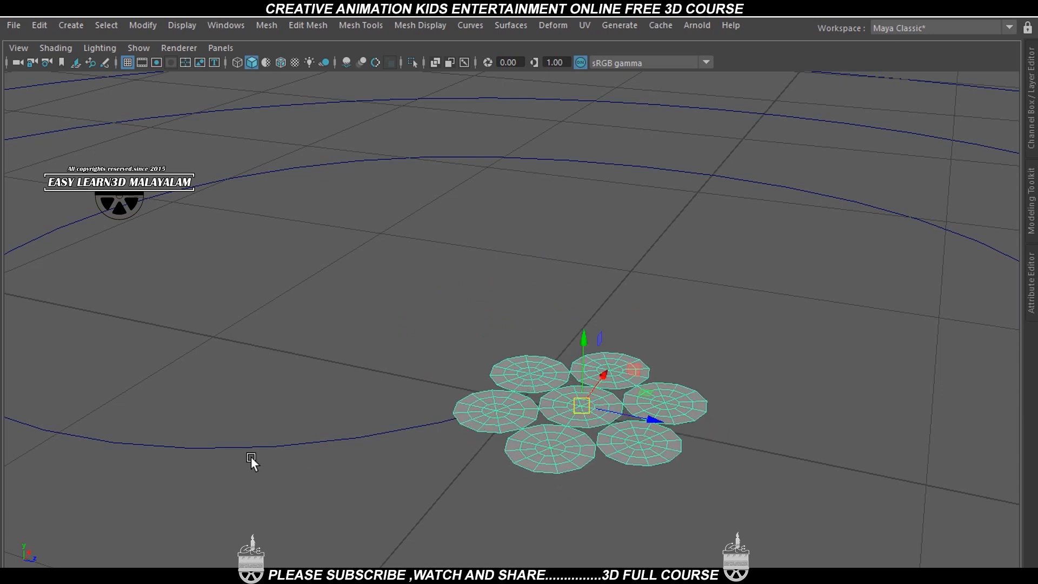
pyautogui.keyDown('alt'); pyautogui.moveTo(157, 426); pyautogui.dragTo(457, 408); pyautogui.keyUp('alt')
pyautogui.keyDown('alt'); pyautogui.moveTo(330, 338); pyautogui.dragTo(465, 361); pyautogui.keyUp('alt')
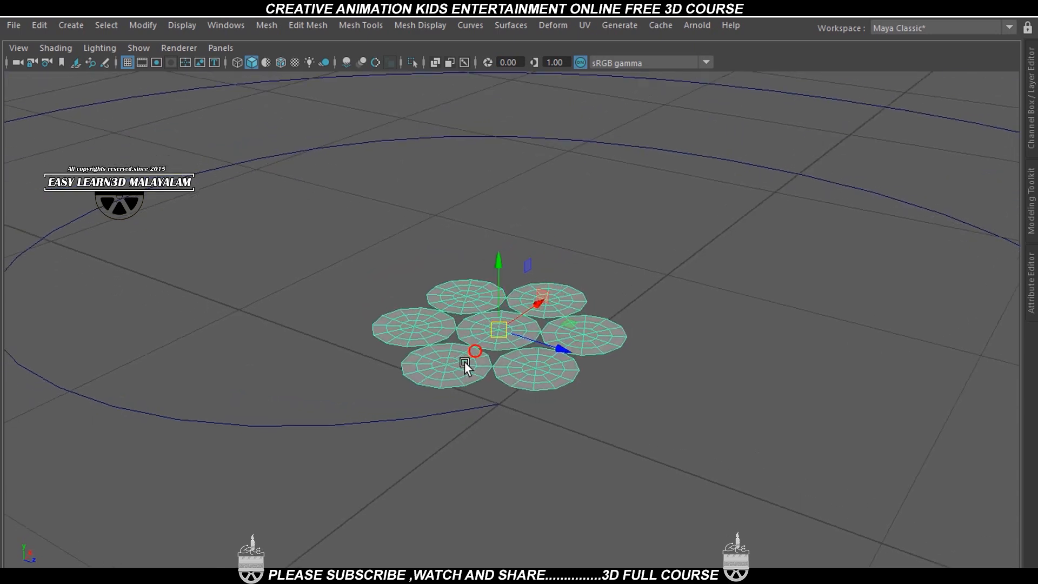
# Step: Set the Rotate Tool's step snap to Relative with a 90-degree step
pyautogui.press('space')
pyautogui.press('space')
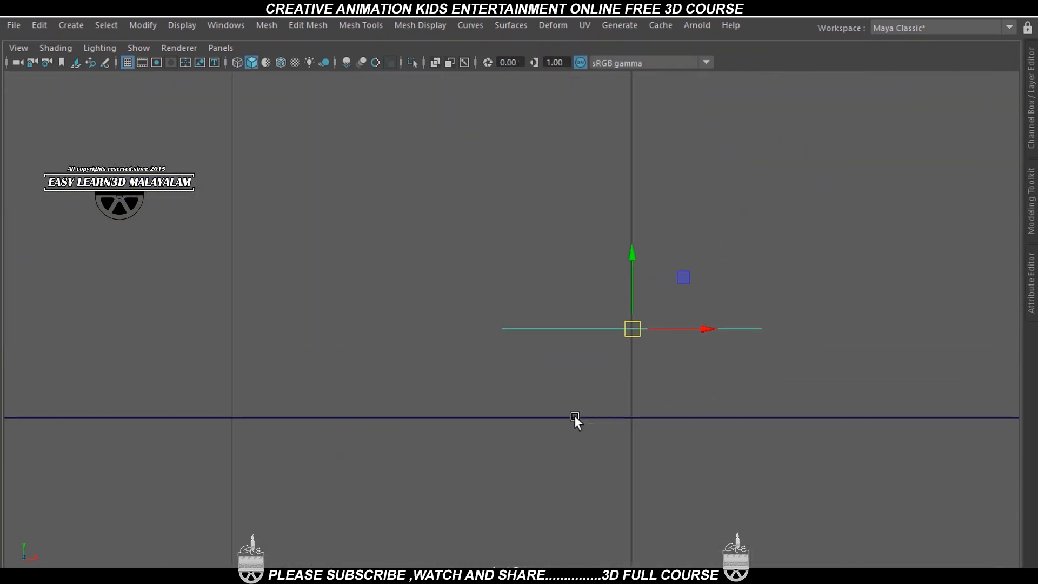
pyautogui.hotkey('ctrl', 'space')
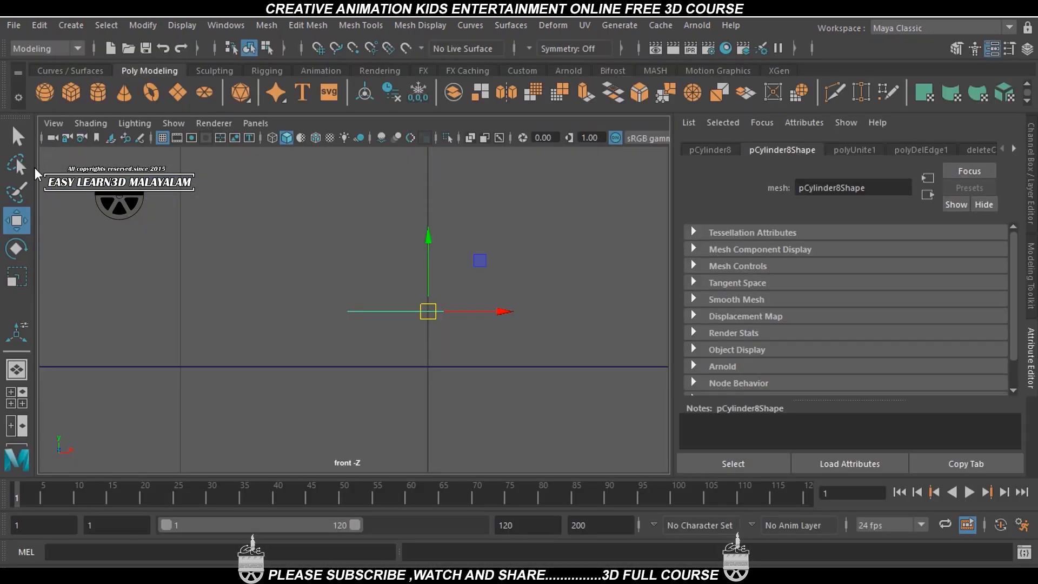
pyautogui.doubleClick(18, 250)
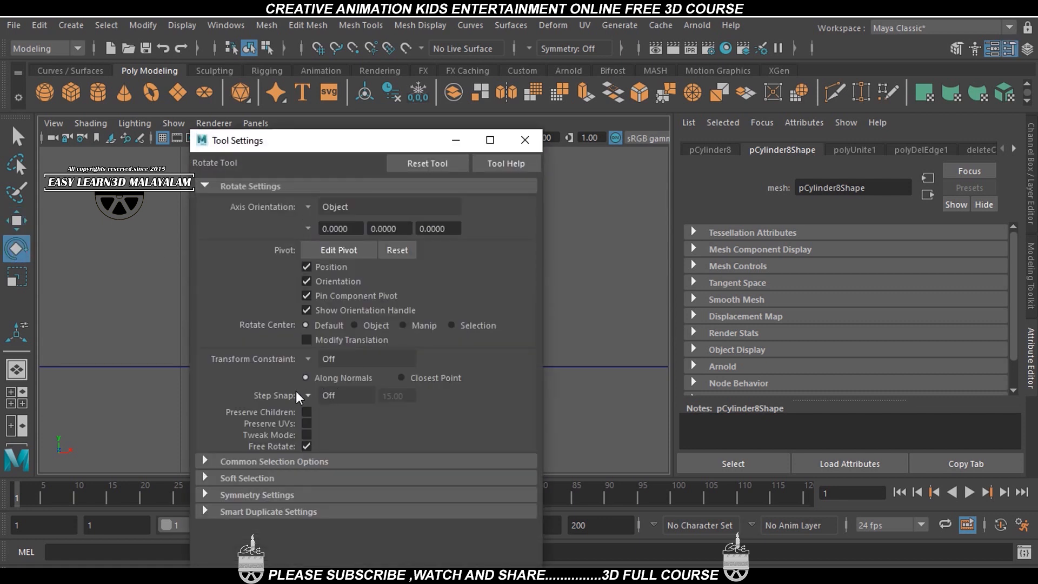
pyautogui.click(308, 397)
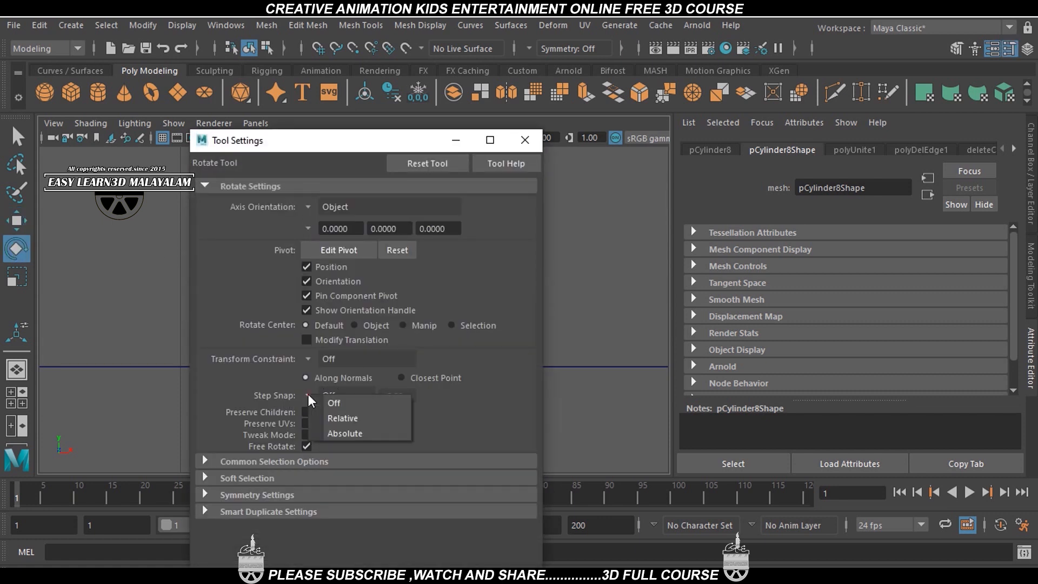
pyautogui.click(343, 418)
pyautogui.press('Tab')
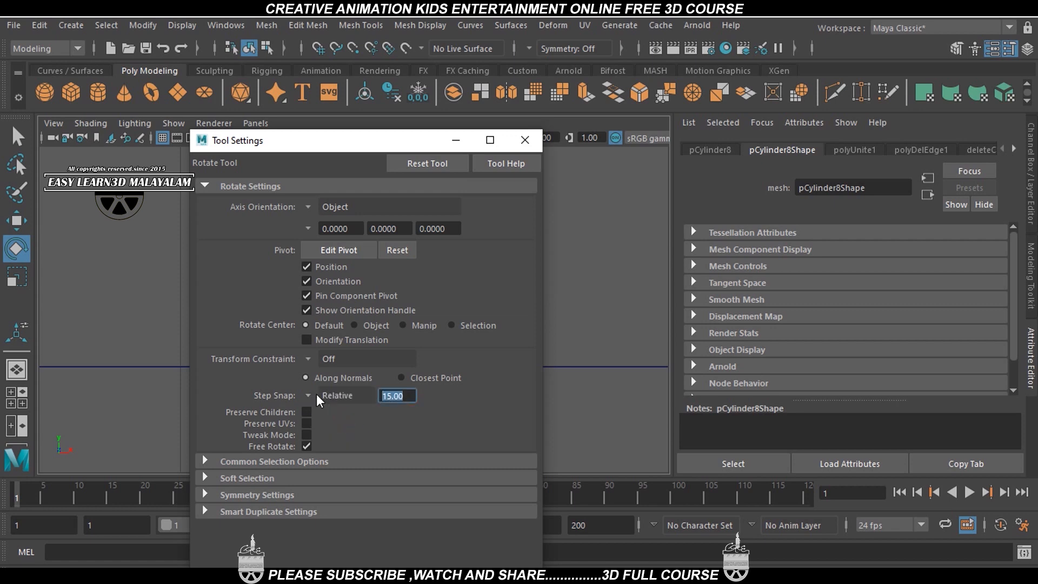
pyautogui.write('90')
pyautogui.press('Return')
pyautogui.click(524, 140)
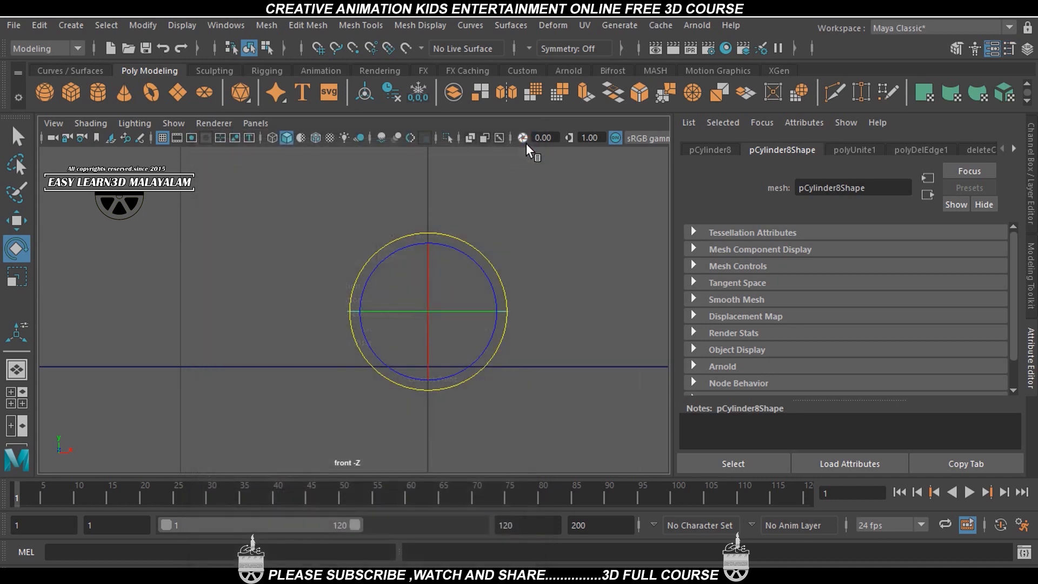
# Step: Rotate the combined discs 90 degrees counterclockwise about Z in the front view so the profile stands upright, and check it in perspective
pyautogui.scroll(1, 482, 337)
pyautogui.keyDown('alt'); pyautogui.moveTo(482, 337); pyautogui.dragTo(478, 334, button='middle'); pyautogui.keyUp('alt')
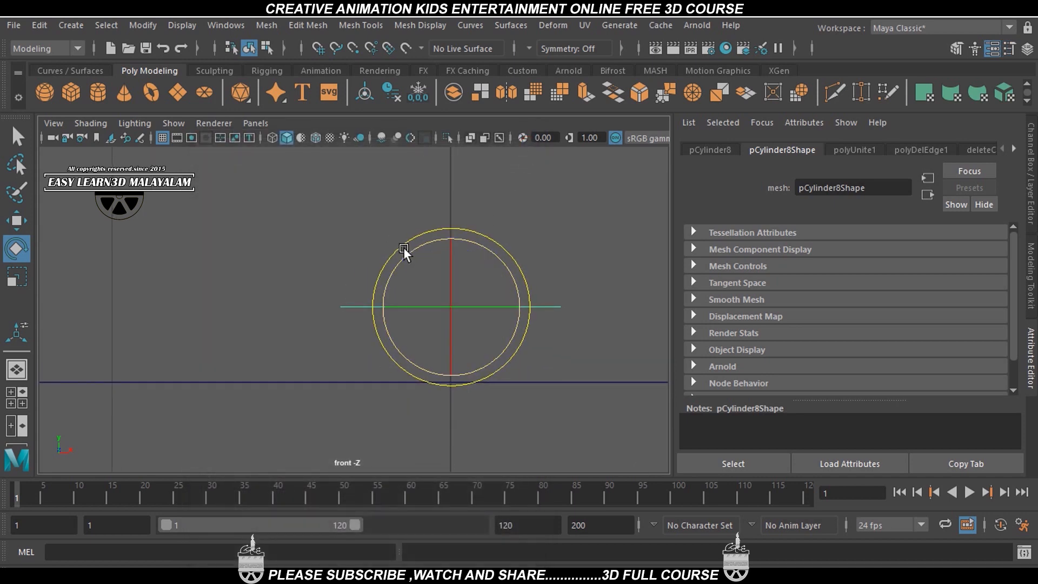
pyautogui.moveTo(398, 247); pyautogui.dragTo(349, 343)
pyautogui.press('space')
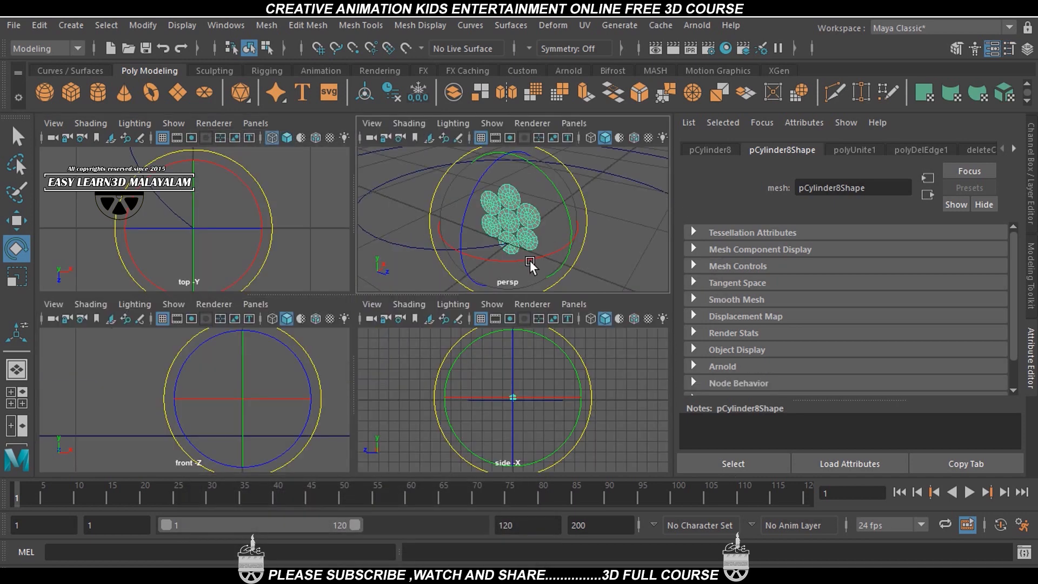
pyautogui.press('space')
pyautogui.hotkey('ctrl', 'space')
pyautogui.keyDown('alt'); pyautogui.moveTo(575, 406); pyautogui.dragTo(542, 439); pyautogui.keyUp('alt')
pyautogui.keyDown('alt'); pyautogui.moveTo(631, 438); pyautogui.dragTo(466, 484); pyautogui.keyUp('alt')
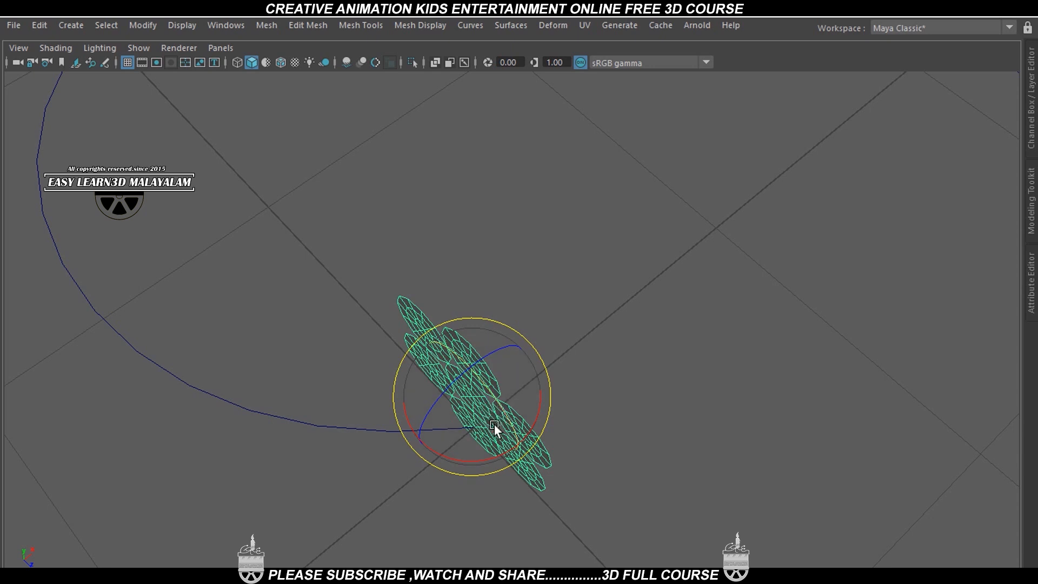
# Step: Reset the Rotate Tool's settings to remove the 90-degree step snap, and bring the discs close up in the top view
pyautogui.press('space')
pyautogui.press('space')
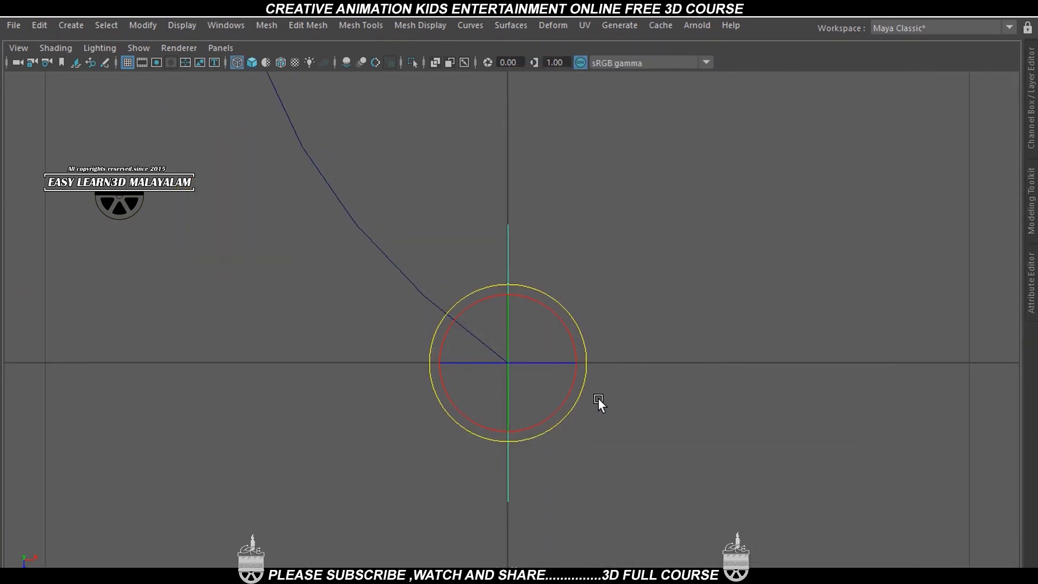
pyautogui.moveTo(598, 398)
pyautogui.keyDown('alt'); pyautogui.mouseDown(button='middle')
pyautogui.moveTo(628, 416)
pyautogui.moveTo(610, 387)
pyautogui.mouseUp(button='middle'); pyautogui.keyUp('alt')
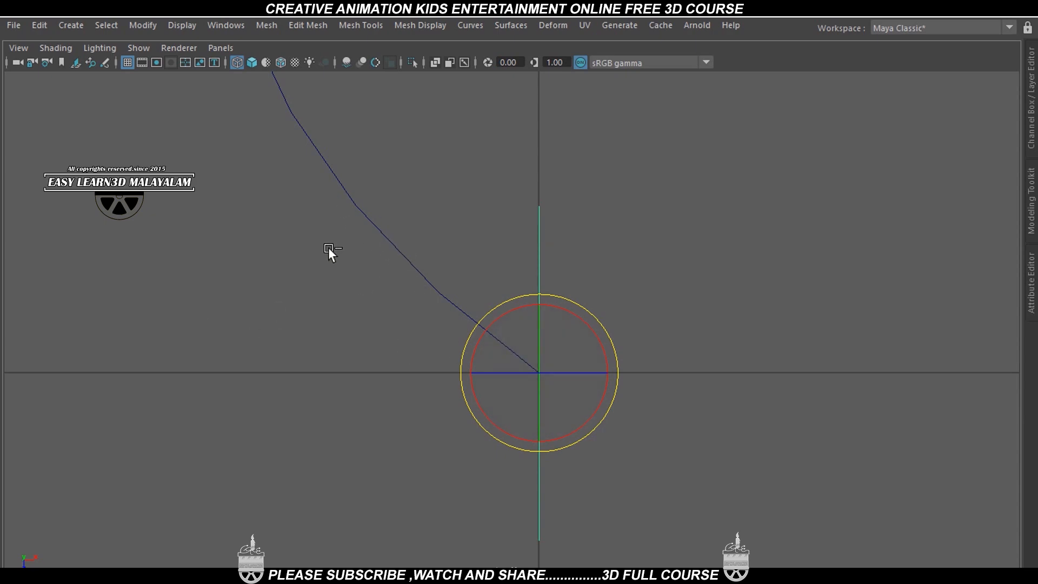
pyautogui.hotkey('ctrl', 'space')
pyautogui.doubleClick(20, 248)
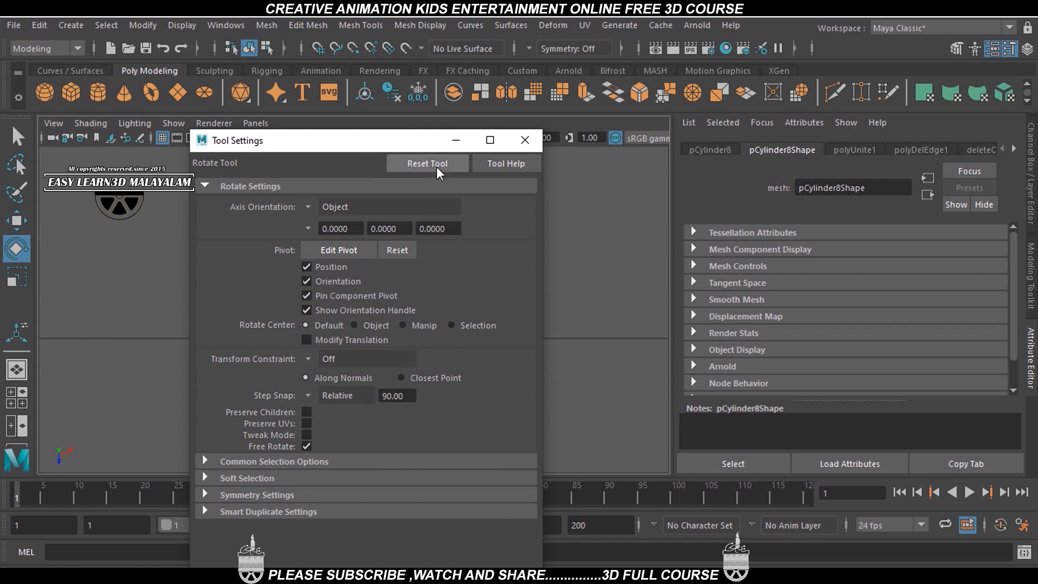
pyautogui.click(525, 140)
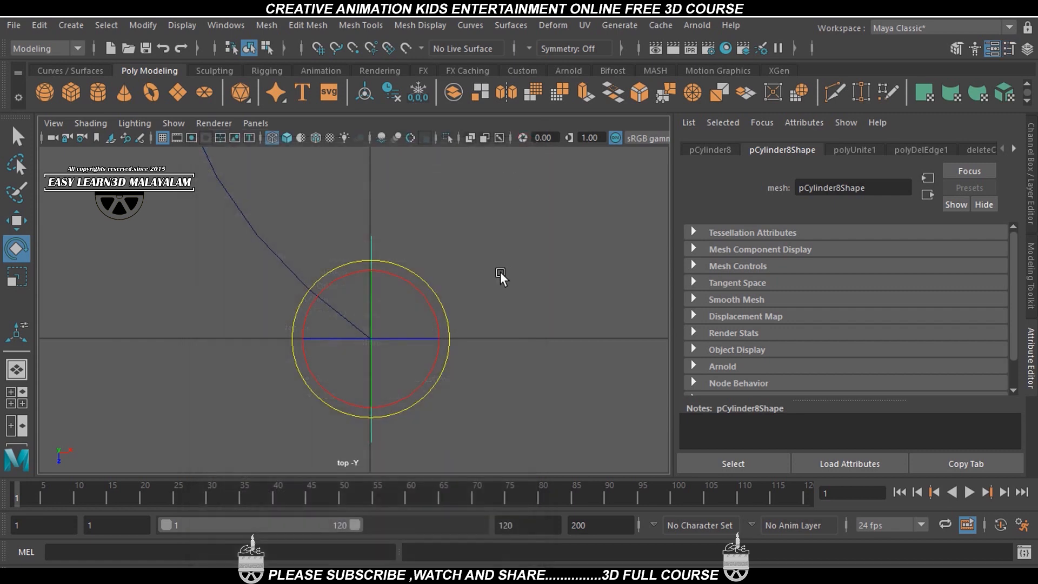
pyautogui.scroll(3, 498, 281)
pyautogui.hotkey('ctrl', 'space')
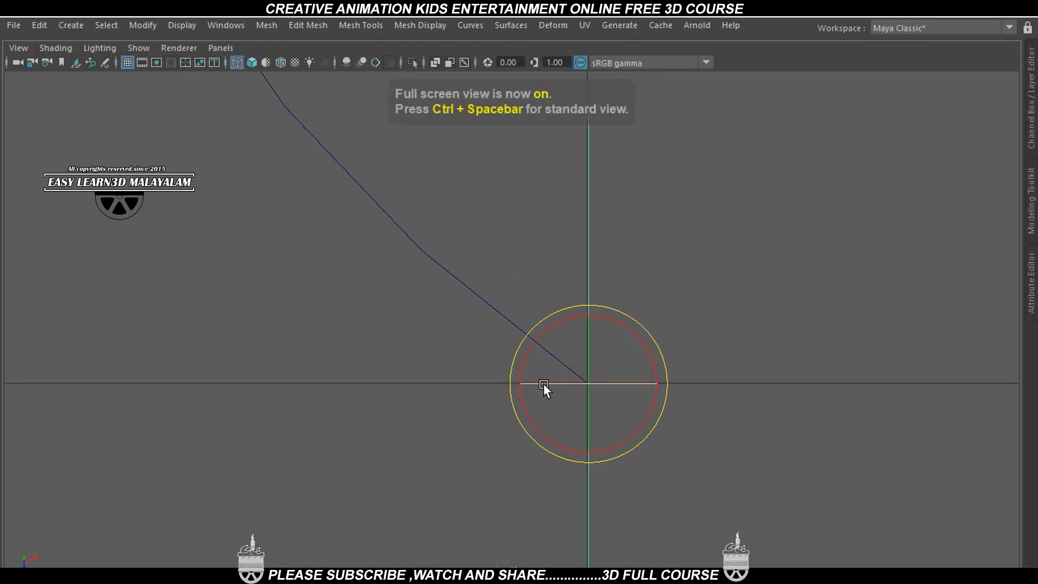
# Step: Rotate the combined discs clockwise about Y in the top view until they face along the spiral's first segment, and check them in perspective
pyautogui.moveTo(616, 322); pyautogui.dragTo(637, 358)
pyautogui.hotkey('ctrl', 'space')
pyautogui.press('space')
pyautogui.keyDown('alt'); pyautogui.moveTo(644, 413); pyautogui.dragTo(847, 369); pyautogui.keyUp('alt')
pyautogui.keyDown('alt'); pyautogui.moveTo(756, 378); pyautogui.dragTo(694, 446, button='middle'); pyautogui.keyUp('alt')
pyautogui.scroll(6, 694, 447)
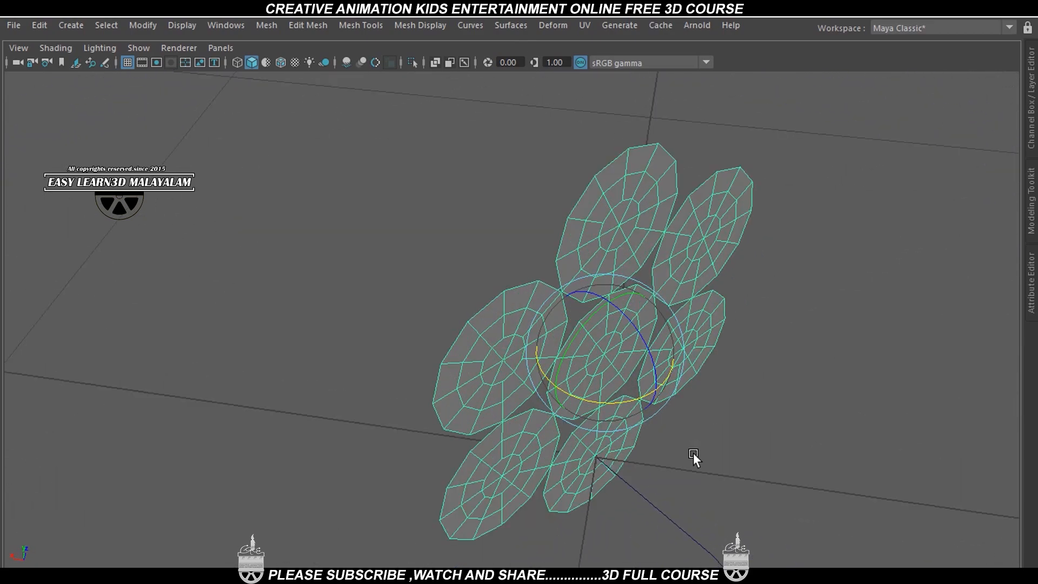
pyautogui.keyDown('alt'); pyautogui.moveTo(692, 452); pyautogui.dragTo(527, 483); pyautogui.keyUp('alt')
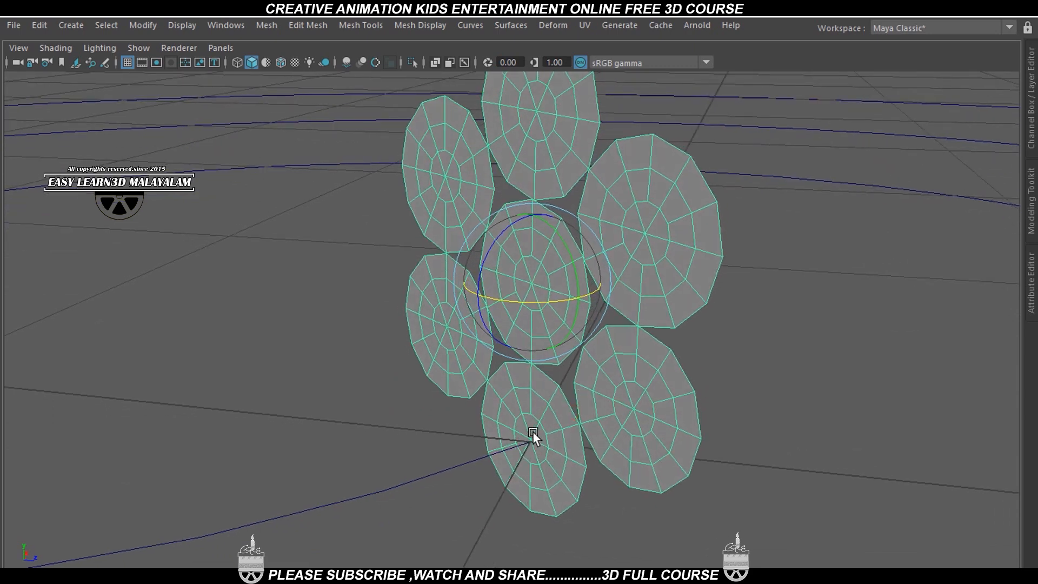
pyautogui.scroll(-3, 544, 426)
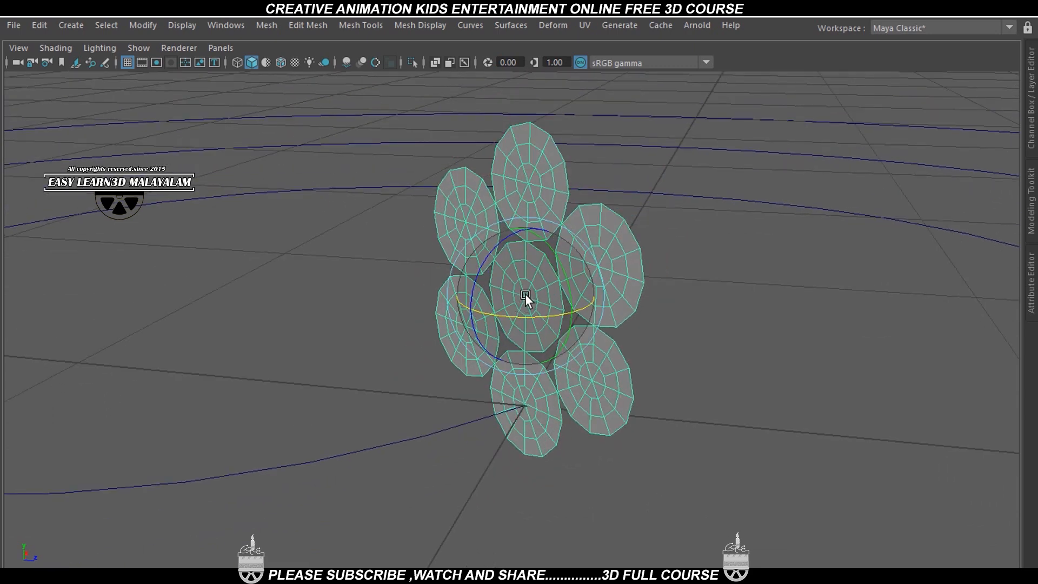
# Step: Move the disc cluster with grid snapping so its center disc sits on the spiral curve's start point at the grid origin
pyautogui.press('w')
pyautogui.moveTo(647, 398)
pyautogui.keyDown('alt'); pyautogui.mouseDown(button='middle')
pyautogui.moveTo(657, 394)
pyautogui.moveTo(640, 412)
pyautogui.mouseUp(button='middle'); pyautogui.keyUp('alt')
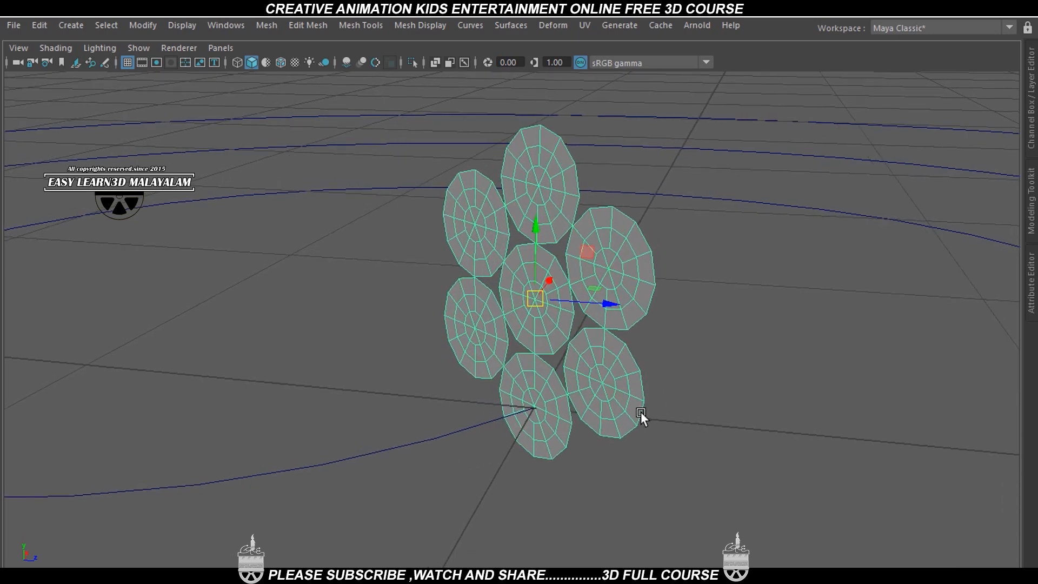
pyautogui.scroll(2, 640, 410)
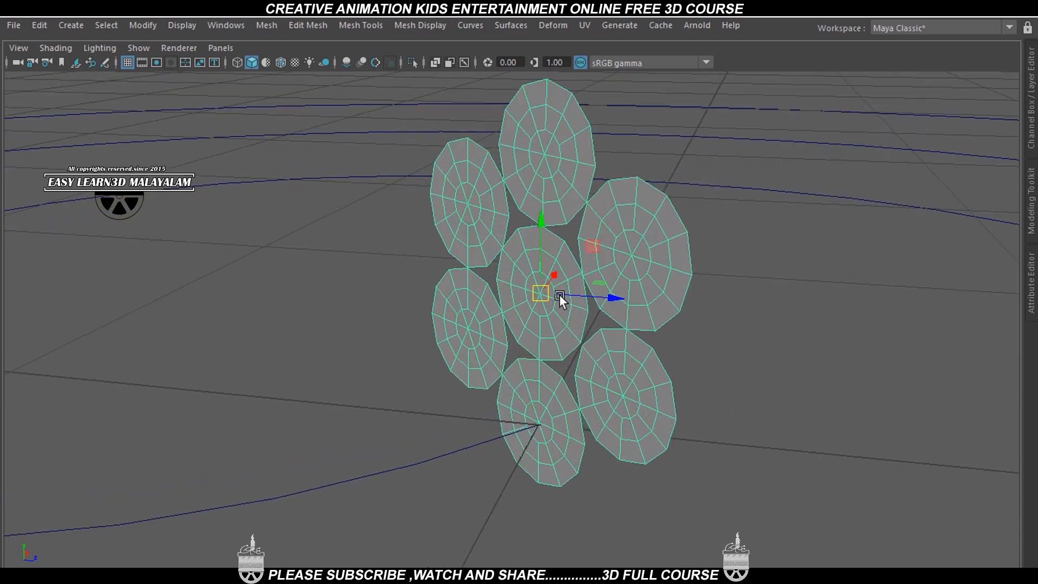
pyautogui.keyDown('alt'); pyautogui.moveTo(559, 296); pyautogui.dragTo(611, 301, button='middle'); pyautogui.keyUp('alt')
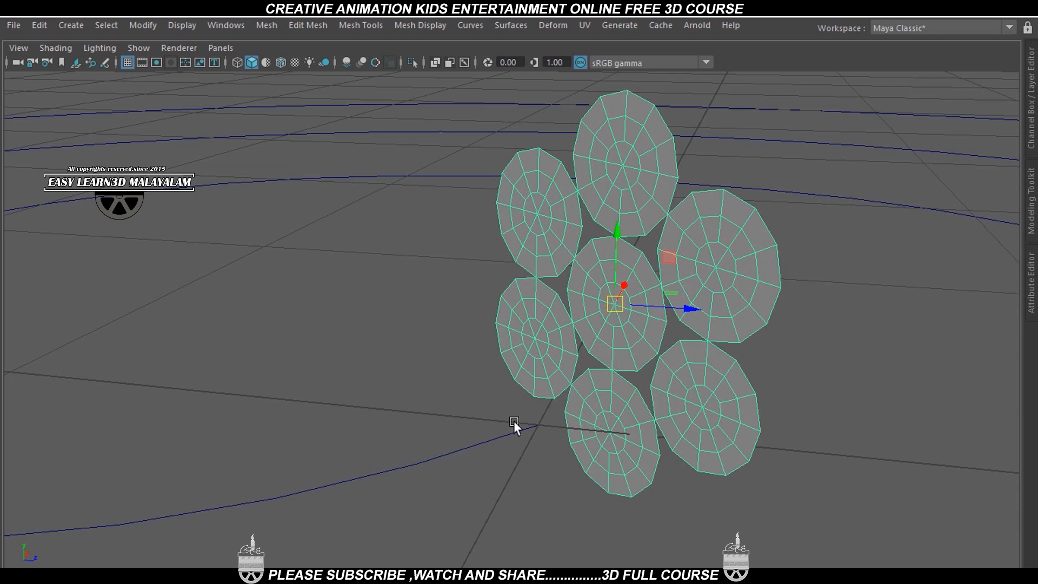
pyautogui.press('x')
pyautogui.moveTo(620, 300); pyautogui.dragTo(859, 365)
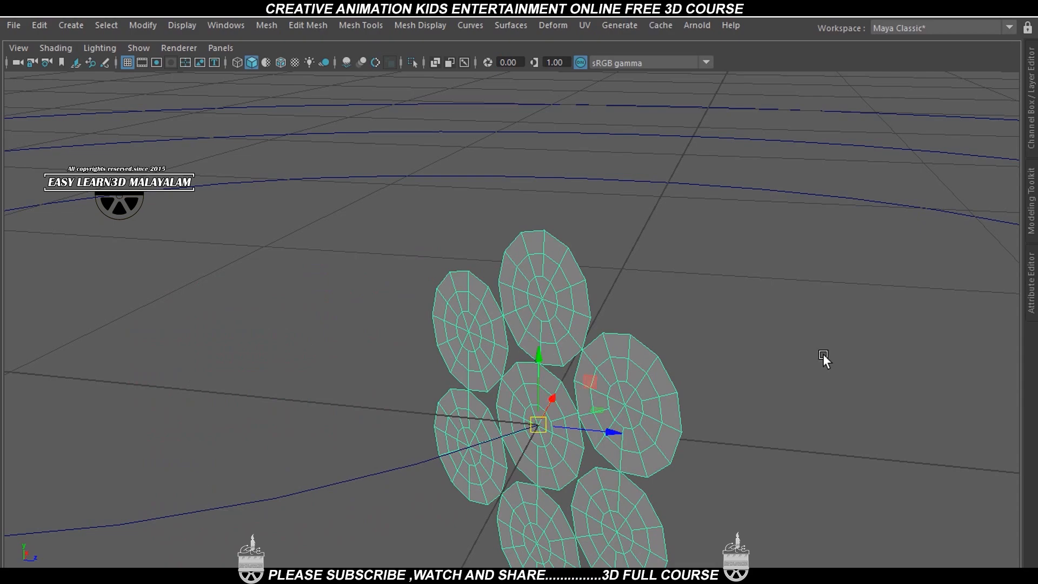
pyautogui.scroll(-5, 822, 354)
pyautogui.keyDown('alt'); pyautogui.moveTo(750, 388); pyautogui.dragTo(464, 309); pyautogui.keyUp('alt')
# Step: Fine-tune the disc cluster's Y rotation in the top view so it stands perpendicular to the curve's first segment, and check it in perspective
pyautogui.press('space')
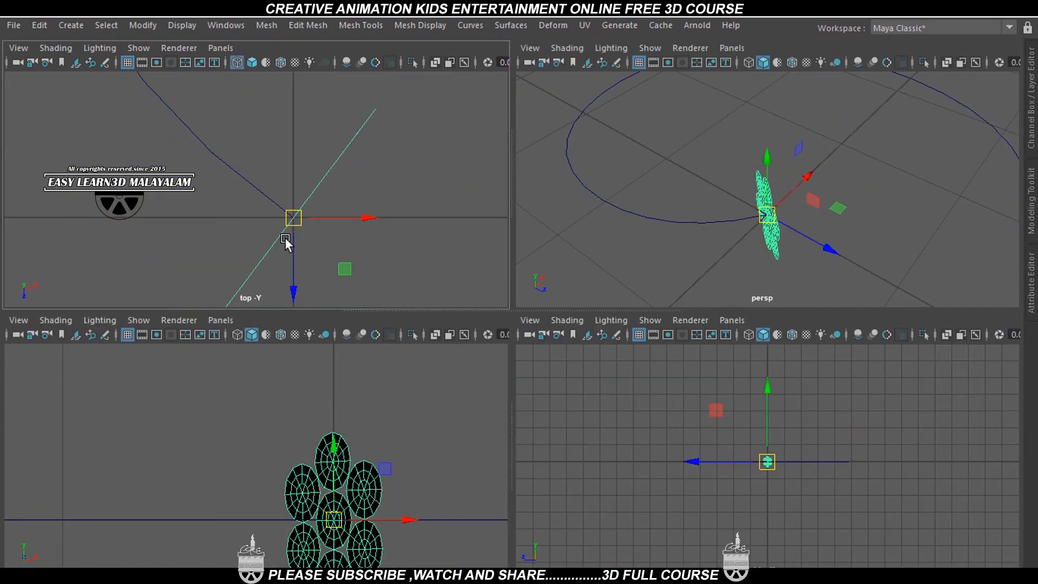
pyautogui.press('space')
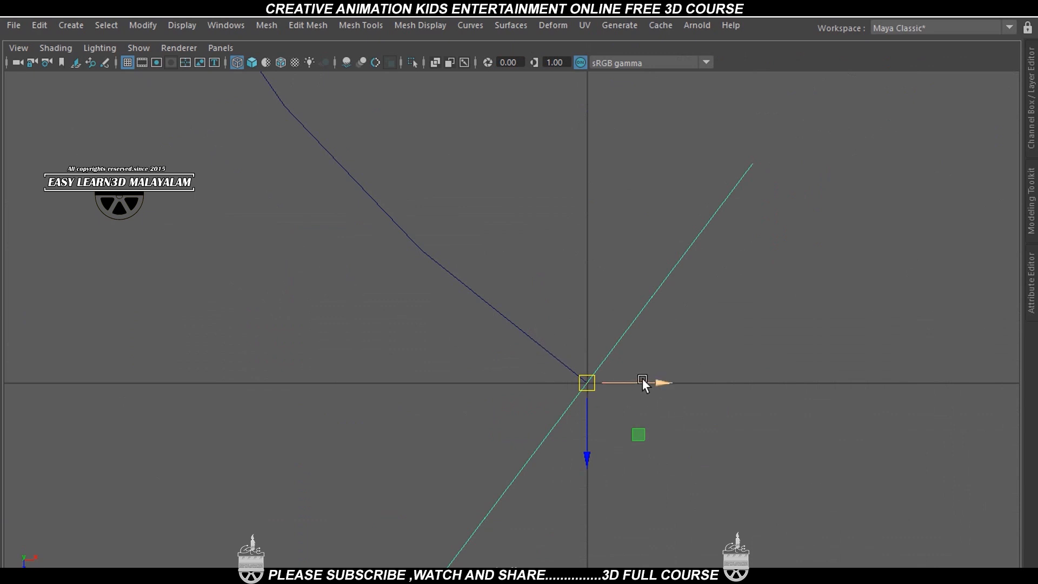
pyautogui.press('e')
pyautogui.keyDown('alt'); pyautogui.moveTo(606, 374); pyautogui.dragTo(645, 398, button='right'); pyautogui.keyUp('alt')
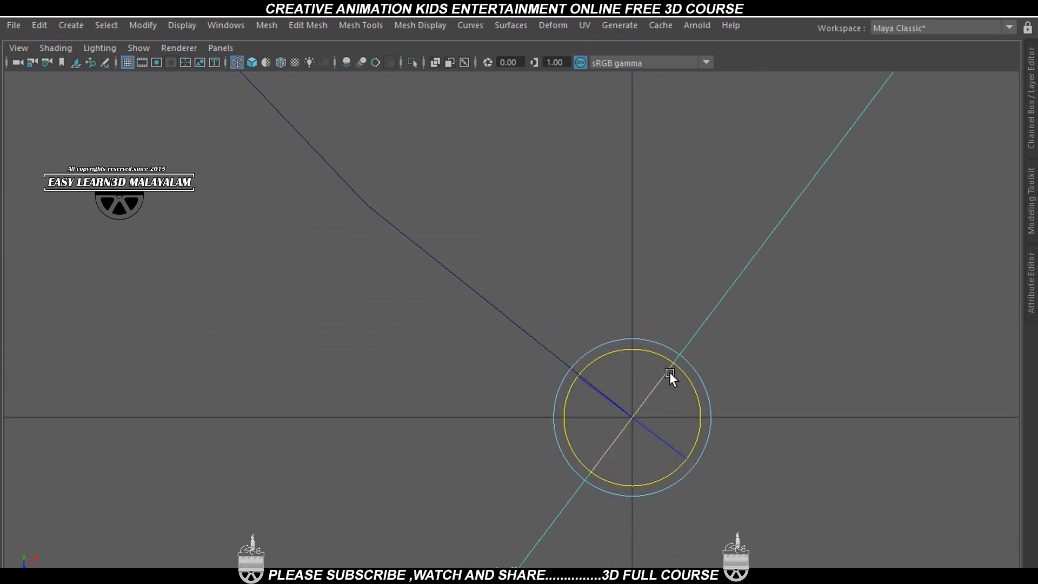
pyautogui.moveTo(674, 368); pyautogui.dragTo(769, 297)
pyautogui.press('space')
pyautogui.press('space')
pyautogui.keyDown('alt'); pyautogui.moveTo(770, 297); pyautogui.dragTo(742, 339, button='right'); pyautogui.keyUp('alt')
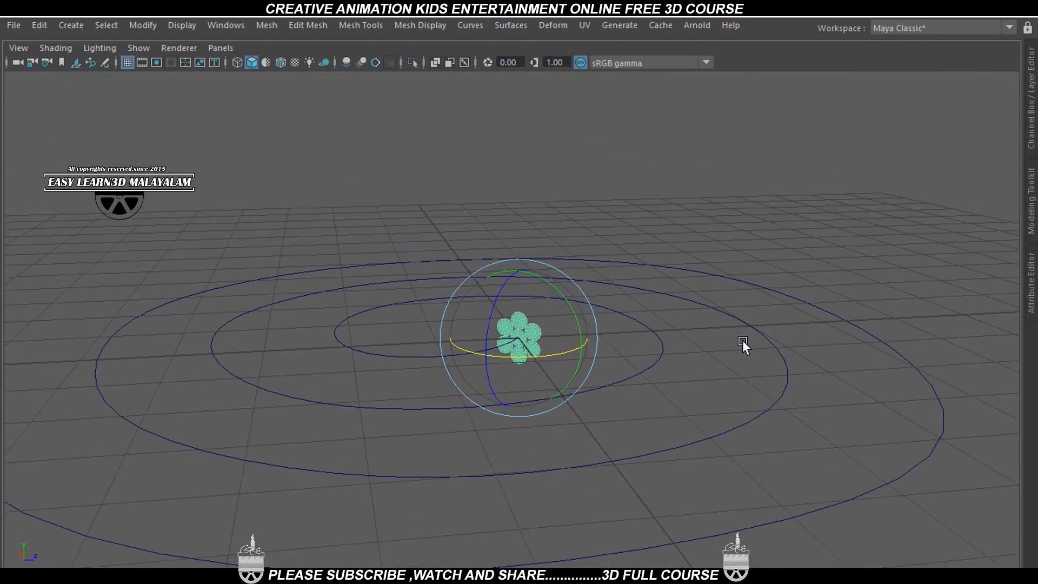
pyautogui.keyDown('alt'); pyautogui.moveTo(718, 388); pyautogui.dragTo(679, 384); pyautogui.keyUp('alt')
pyautogui.scroll(3, 688, 406)
# Step: Select all faces of the combined discs and add the spiral curve to the selection
pyautogui.press('w')
pyautogui.scroll(4, 685, 395)
pyautogui.keyDown('alt'); pyautogui.moveTo(678, 384); pyautogui.dragTo(707, 371, button='middle'); pyautogui.keyUp('alt')
pyautogui.scroll(3, 641, 306)
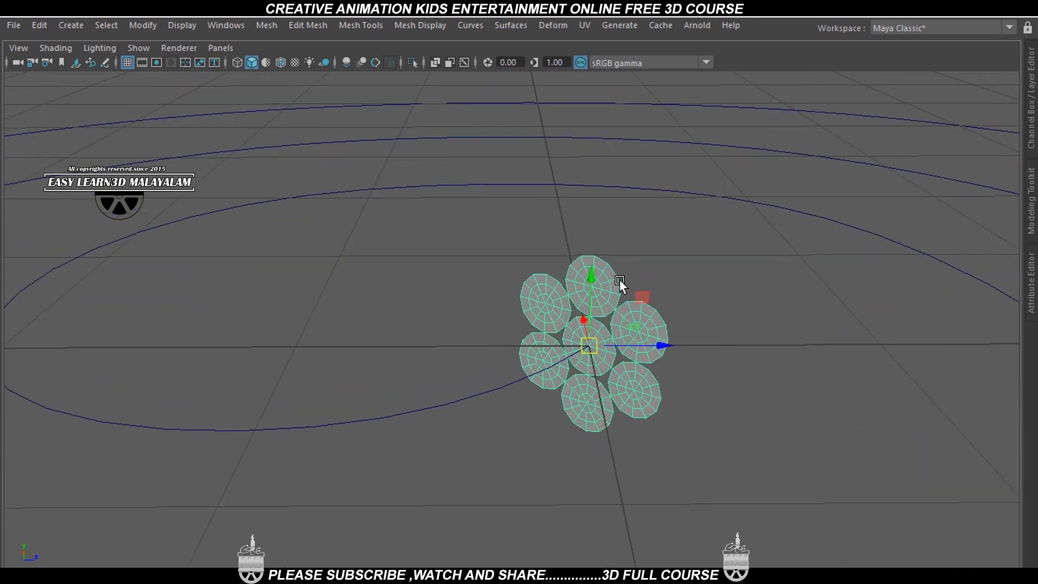
pyautogui.rightClick(611, 283)
pyautogui.moveTo(611, 283); pyautogui.dragTo(612, 191, button='right')
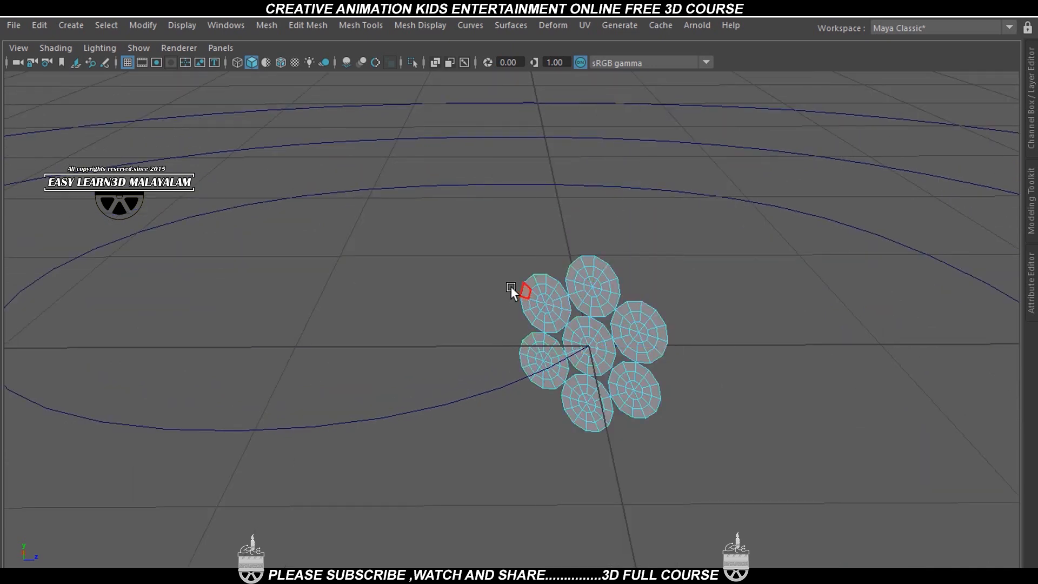
pyautogui.moveTo(439, 224); pyautogui.dragTo(755, 504)
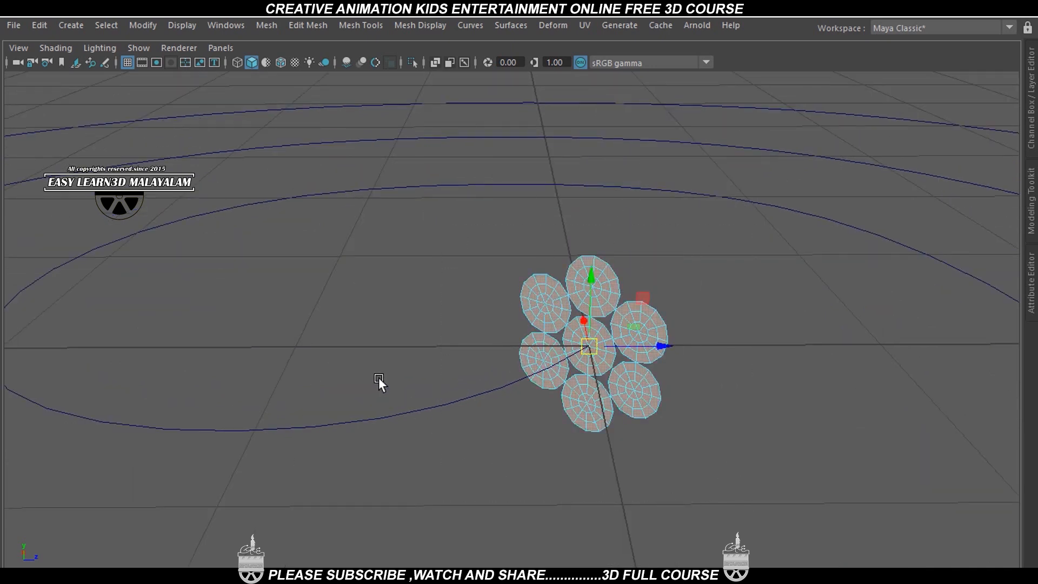
pyautogui.keyDown('shift'); pyautogui.moveTo(404, 457); pyautogui.dragTo(414, 455); pyautogui.keyUp('shift')
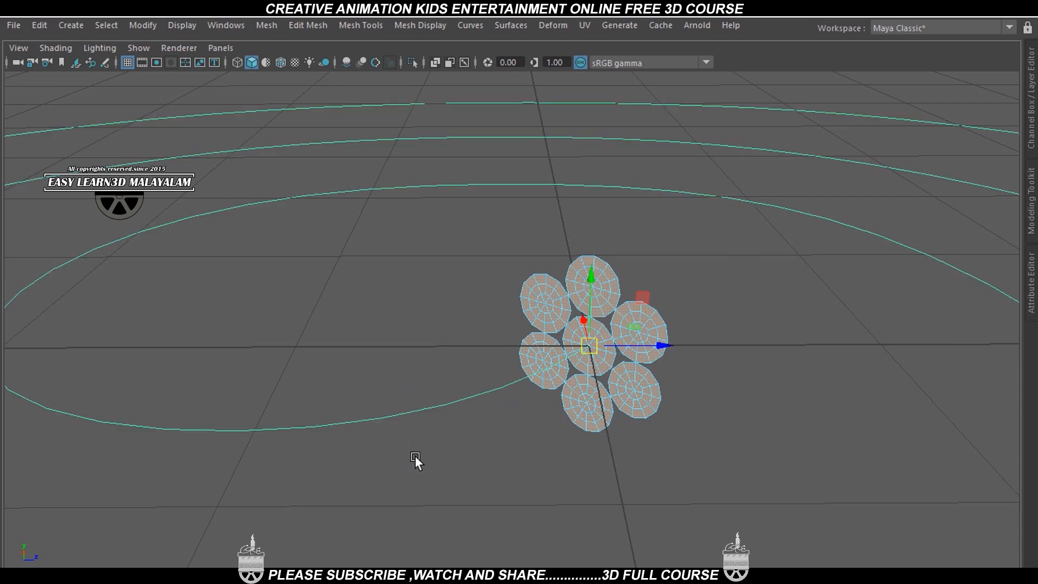
# Step: Extrude the selected disc faces along the spiral curve and inspect the extruded strands from both ends
pyautogui.keyDown('shift'); pyautogui.rightClick(706, 266); pyautogui.keyUp('shift')
pyautogui.keyDown('shift'); pyautogui.moveTo(706, 266); pyautogui.dragTo(706, 266, button='right'); pyautogui.keyUp('shift')
pyautogui.scroll(-8, 709, 324)
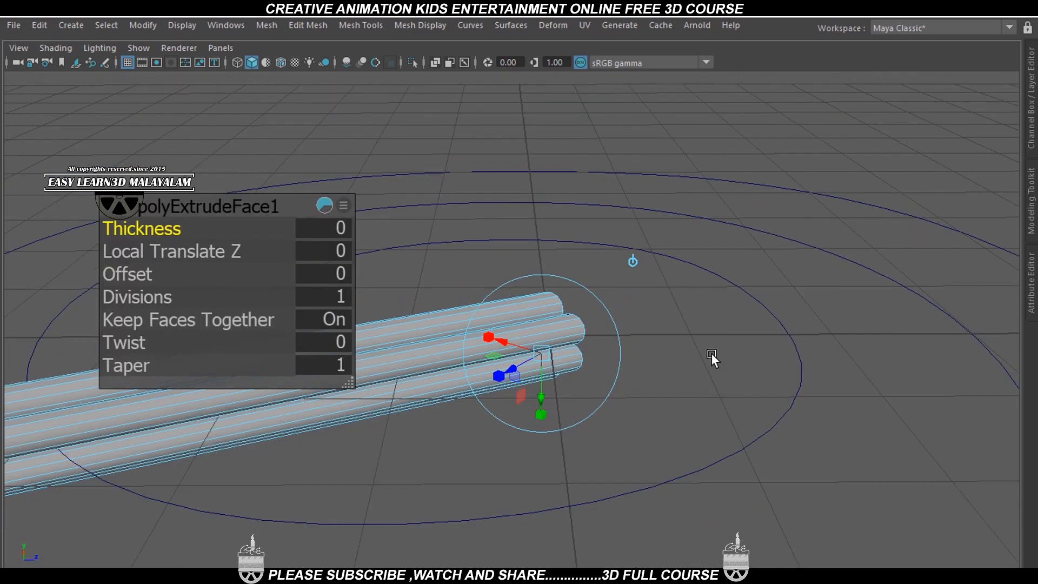
pyautogui.keyDown('alt'); pyautogui.moveTo(589, 425); pyautogui.dragTo(798, 425, button='middle'); pyautogui.keyUp('alt')
pyautogui.keyDown('alt'); pyautogui.moveTo(798, 425); pyautogui.dragTo(780, 447); pyautogui.keyUp('alt')
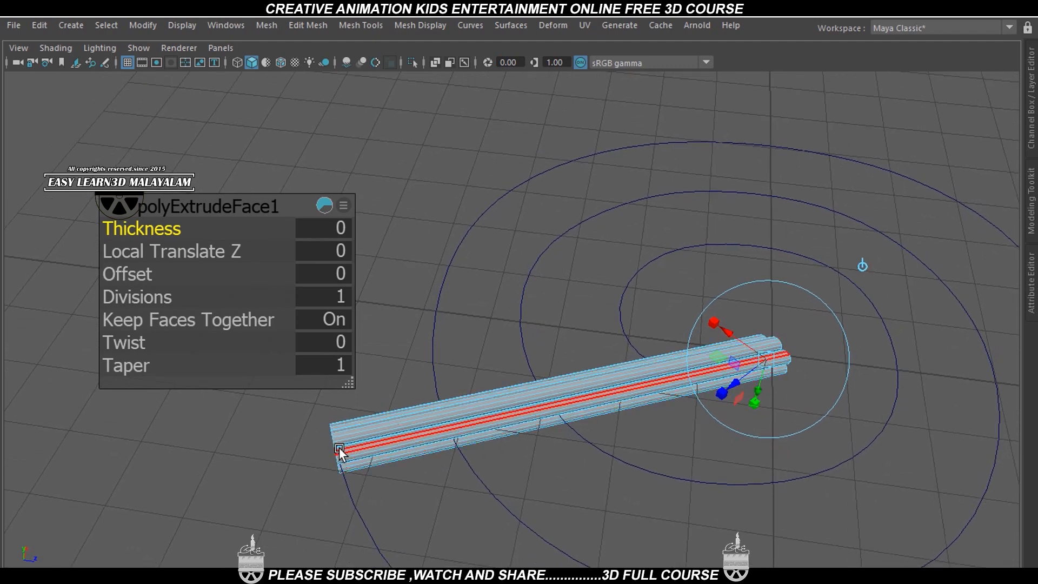
pyautogui.keyDown('alt'); pyautogui.moveTo(391, 472); pyautogui.dragTo(578, 481); pyautogui.keyUp('alt')
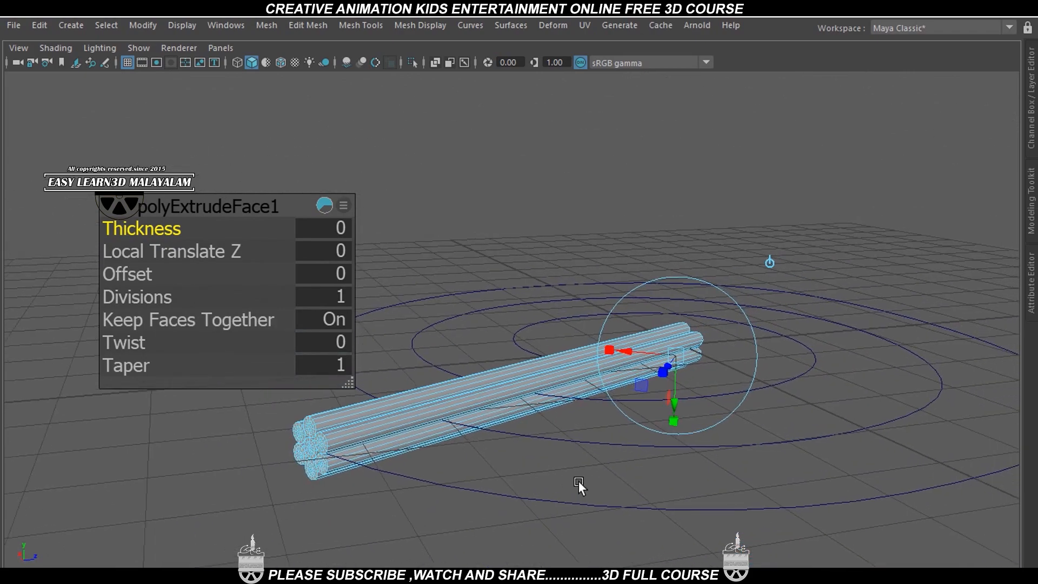
# Step: Hide the Divisions and Twist attributes one after the other in the extrusion's in-view editor, restoring each one
pyautogui.moveTo(190, 206); pyautogui.dragTo(115, 197)
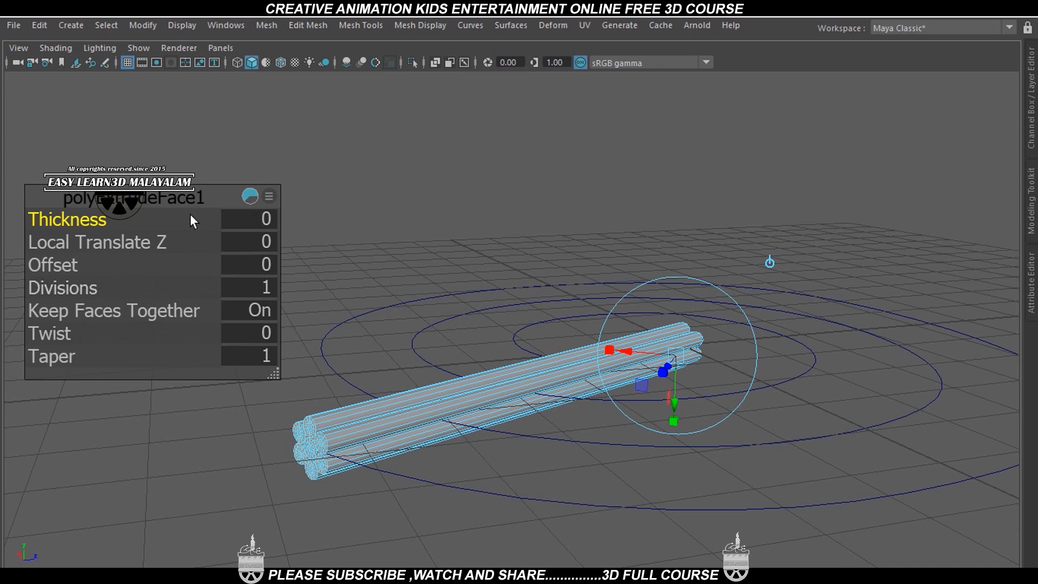
pyautogui.click(269, 197)
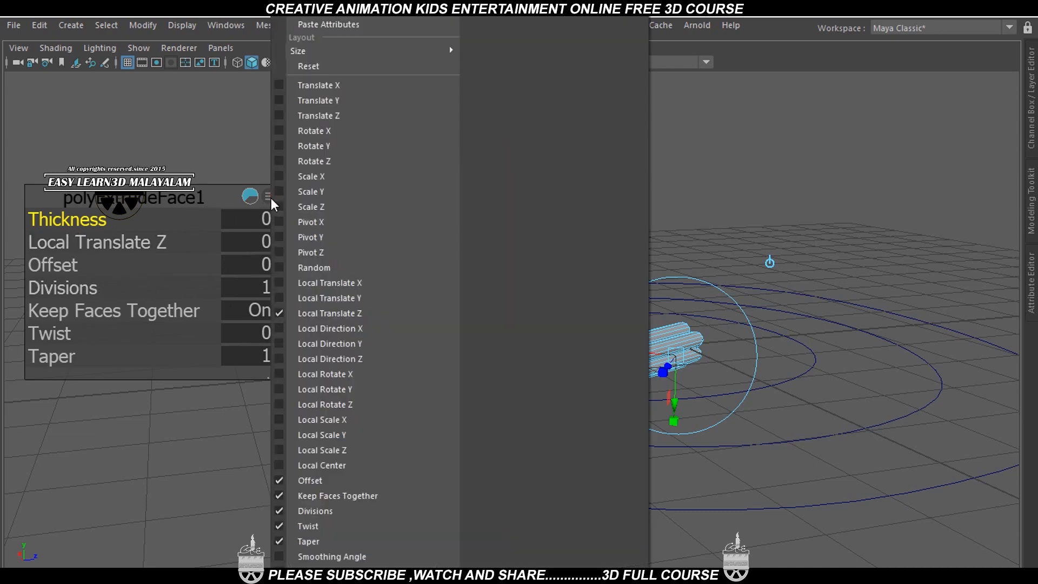
pyautogui.click(277, 512)
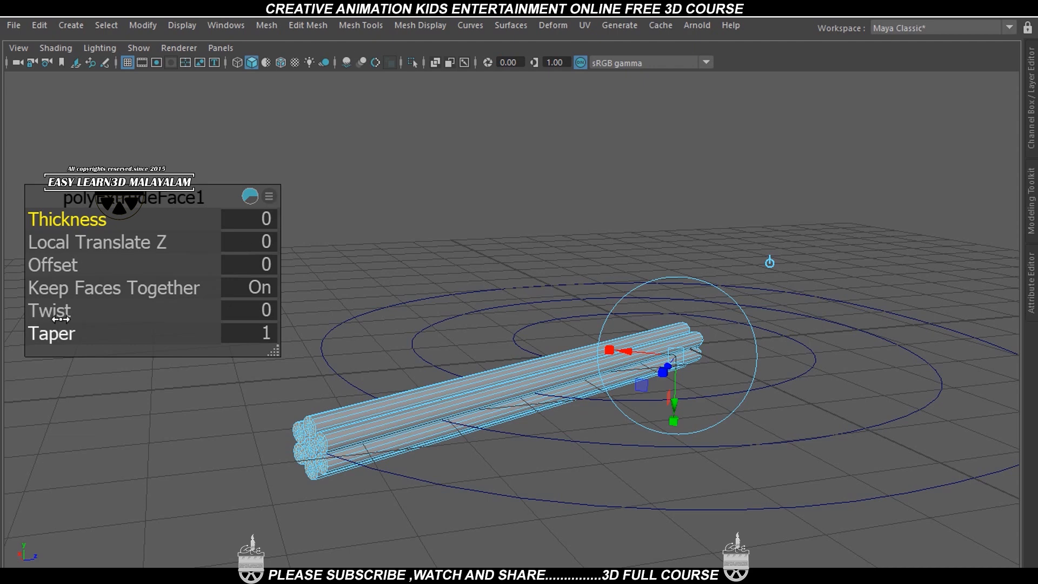
pyautogui.click(270, 197)
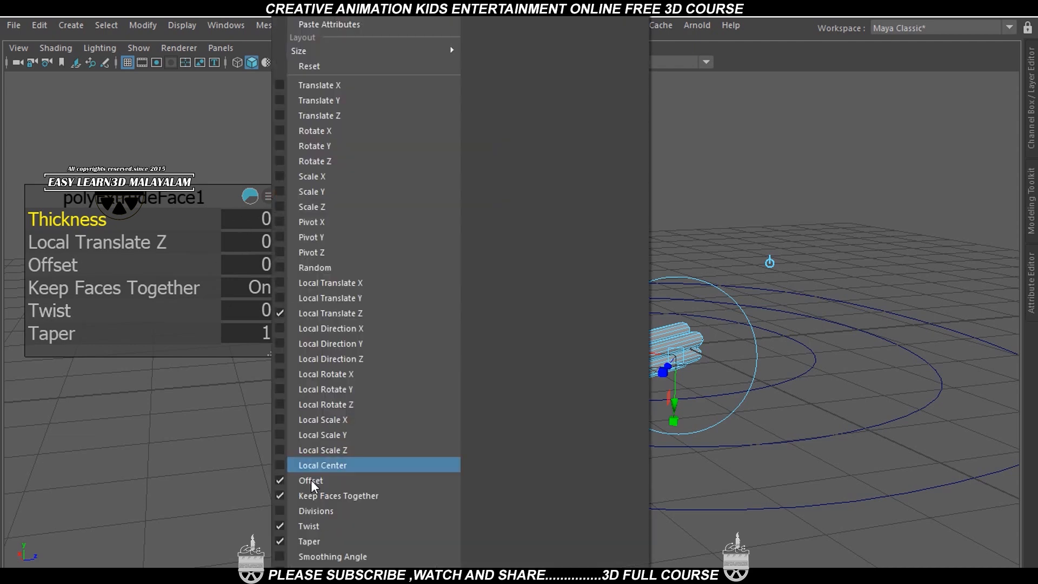
pyautogui.click(316, 510)
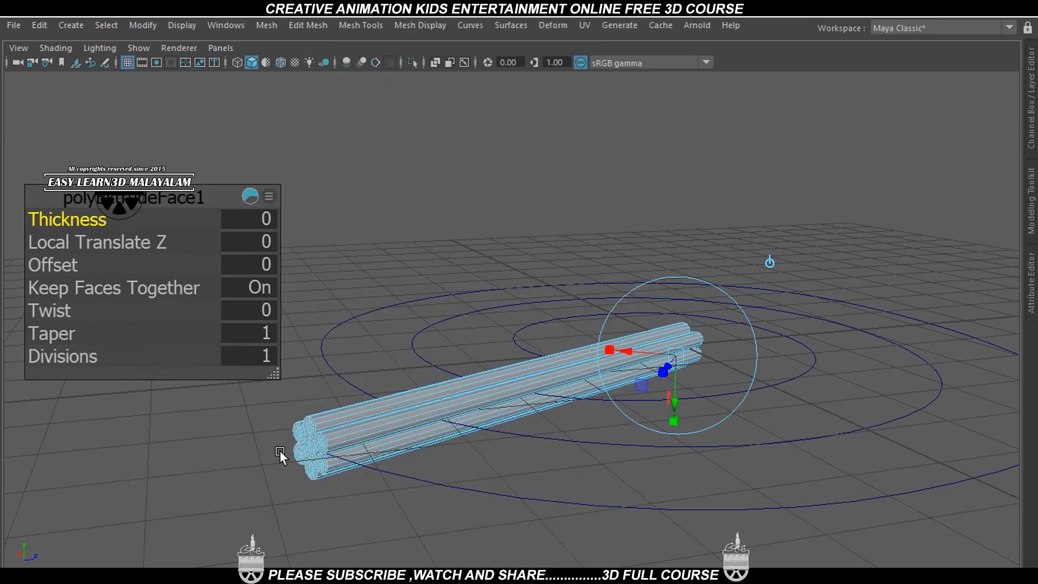
pyautogui.click(269, 197)
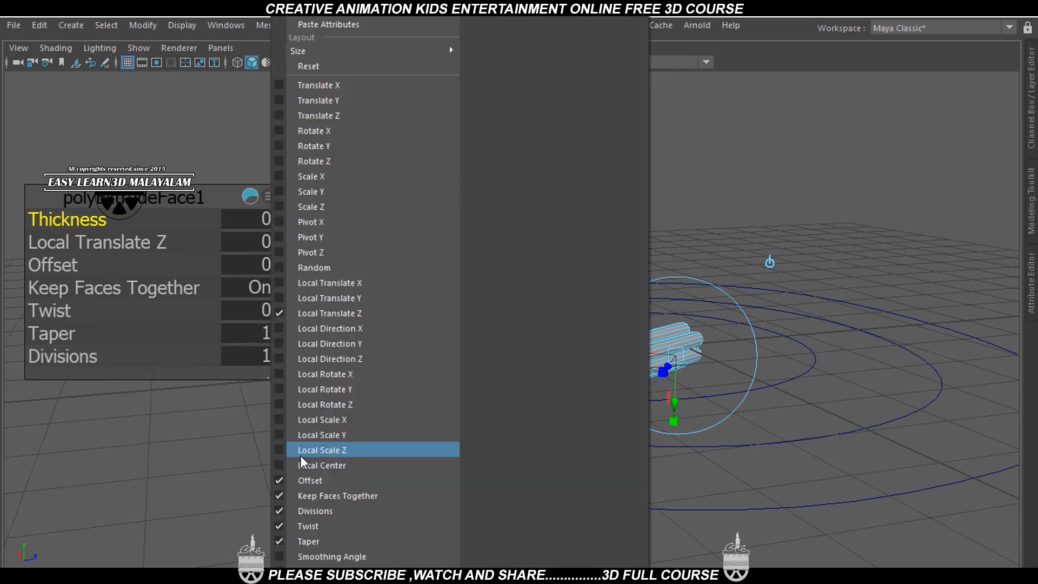
pyautogui.click(286, 526)
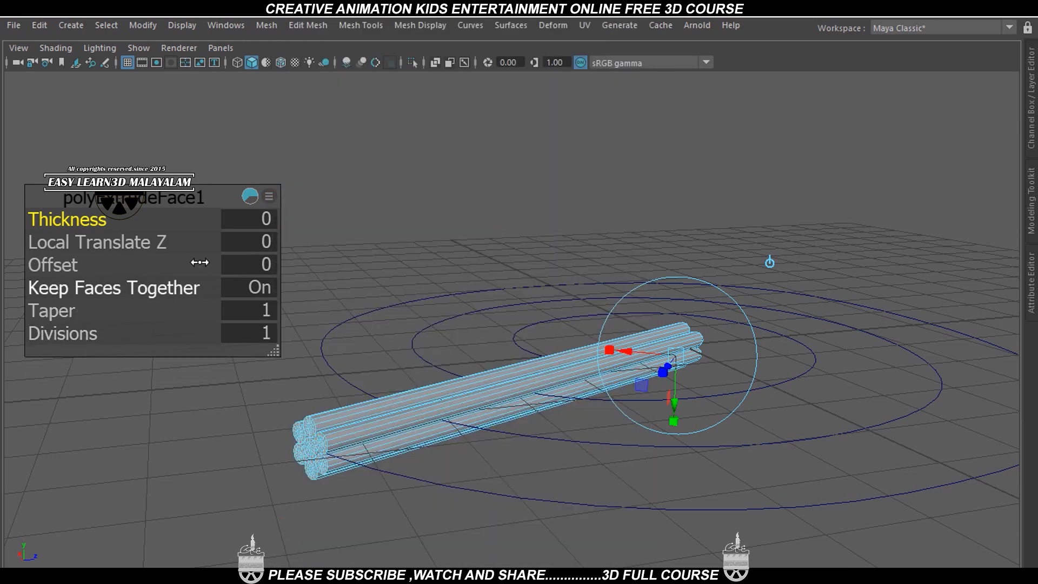
pyautogui.click(268, 195)
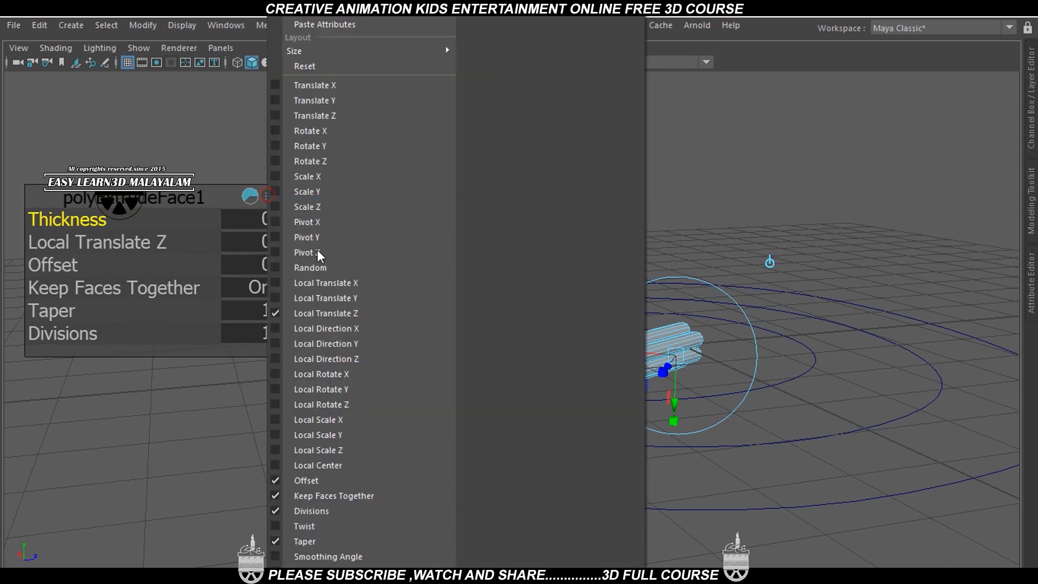
pyautogui.click(276, 527)
# Step: Show the Scale Y attribute in the extrusion's in-view editor and remove it again
pyautogui.click(269, 195)
pyautogui.click(306, 191)
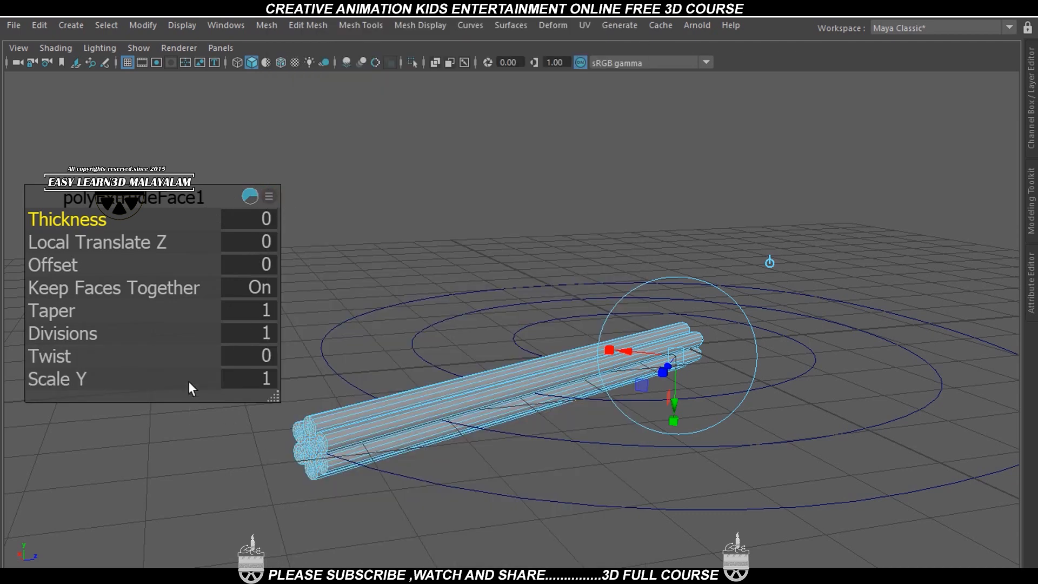
pyautogui.click(269, 195)
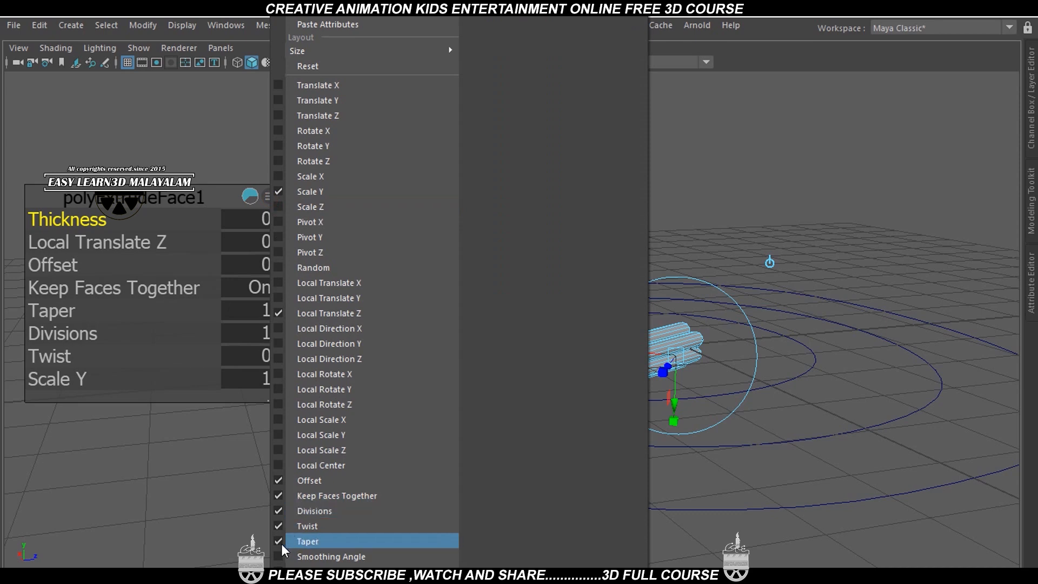
pyautogui.click(283, 190)
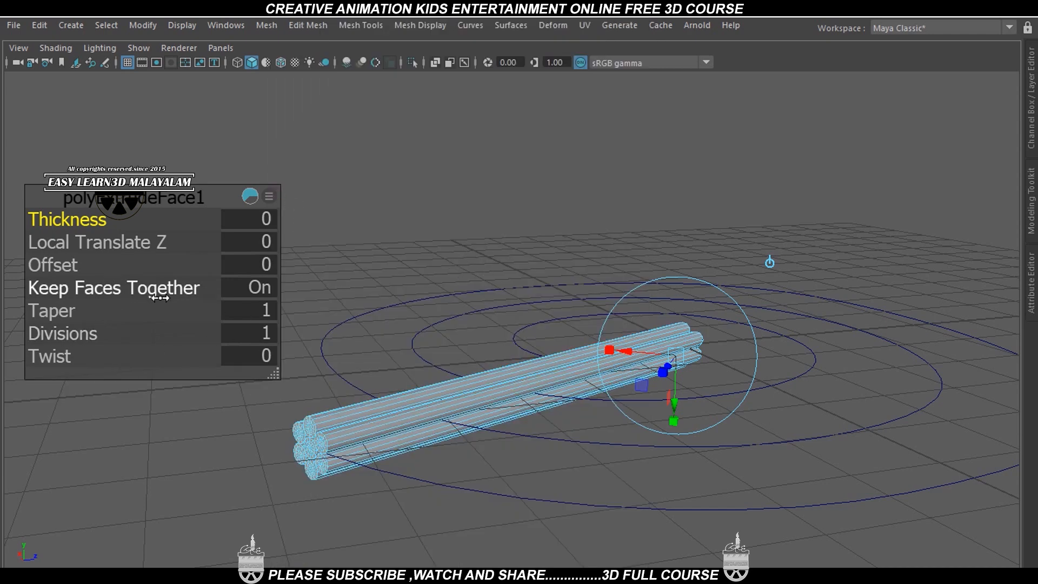
# Step: Set the extrusion's Divisions to 1000 so the strands follow the spiral curve
pyautogui.click(262, 336)
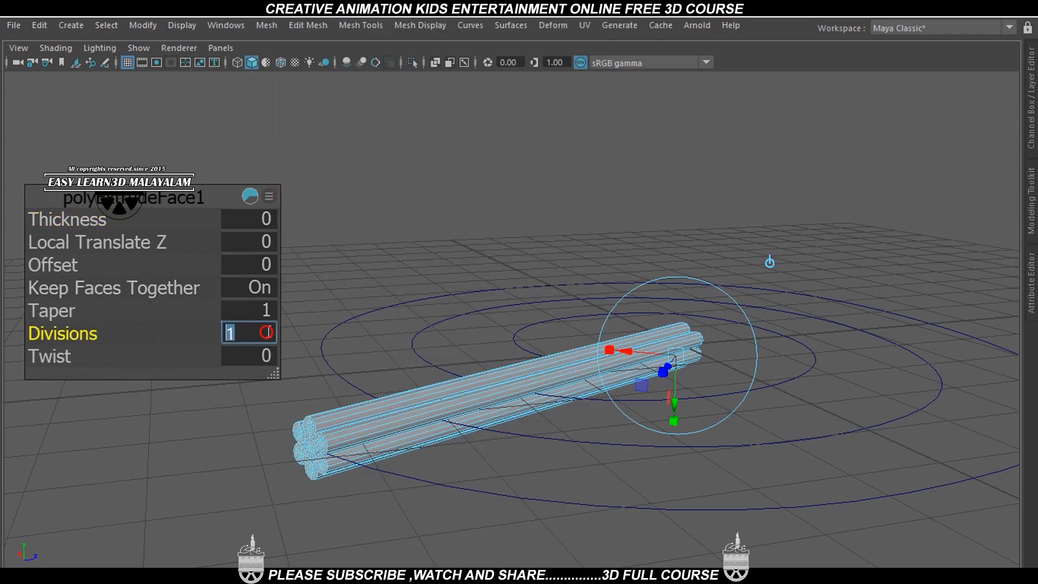
pyautogui.keyDown('alt'); pyautogui.moveTo(568, 419); pyautogui.dragTo(541, 448); pyautogui.keyUp('alt')
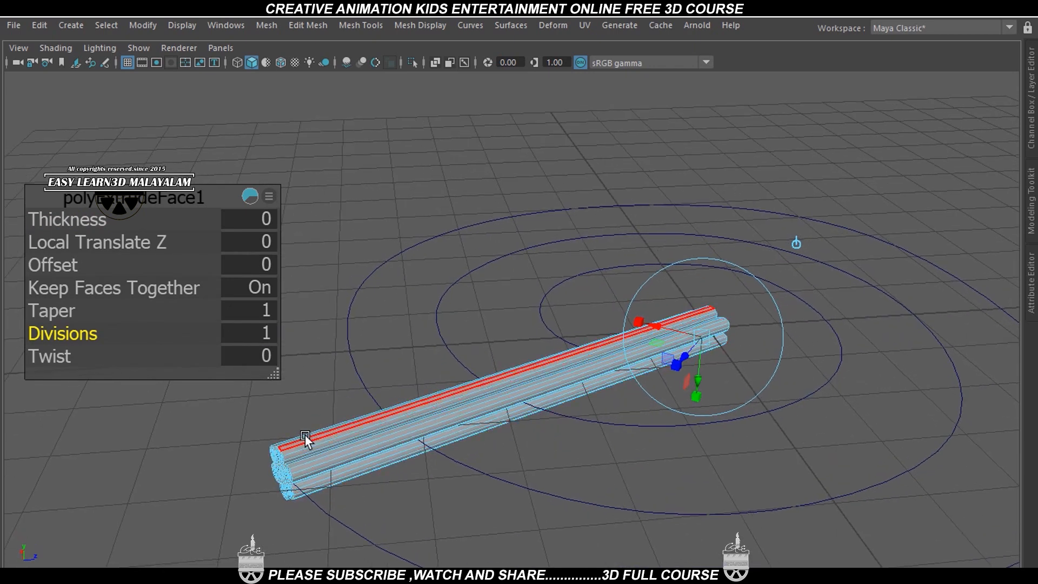
pyautogui.click(269, 331)
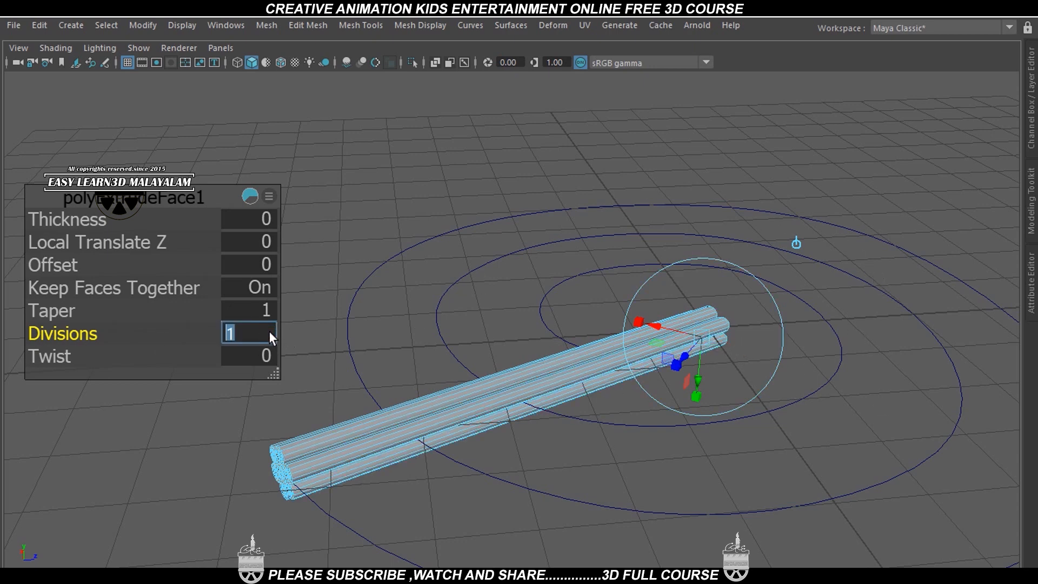
pyautogui.write('1000')
pyautogui.press('Return')
# Step: Examine the strand mesh along the spiral and at both of its ends
pyautogui.keyDown('alt'); pyautogui.moveTo(507, 377); pyautogui.dragTo(692, 413); pyautogui.keyUp('alt')
pyautogui.keyDown('alt'); pyautogui.moveTo(756, 453); pyautogui.dragTo(847, 469, button='middle'); pyautogui.keyUp('alt')
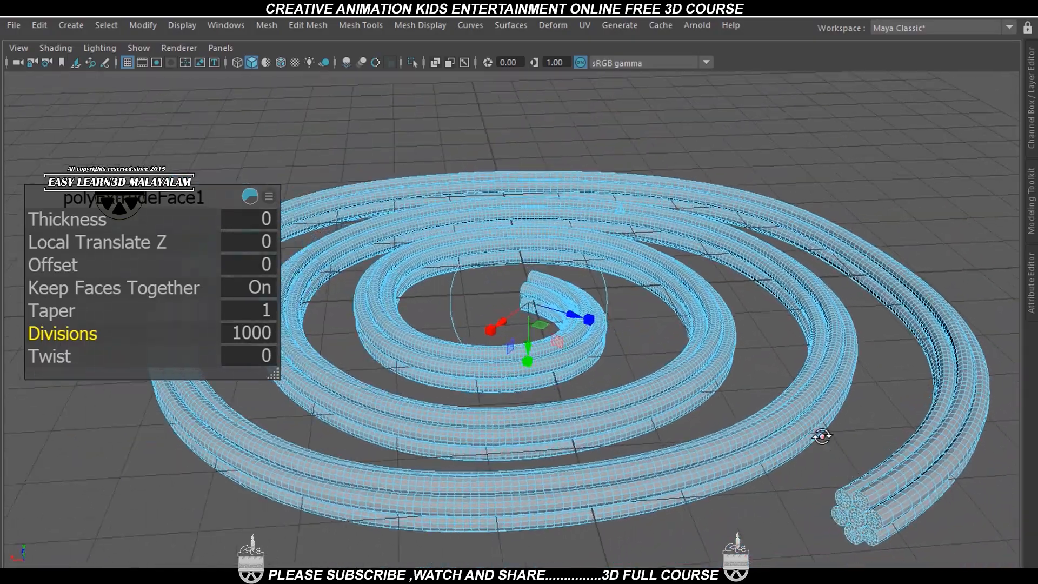
pyautogui.keyDown('alt'); pyautogui.moveTo(820, 436); pyautogui.dragTo(636, 444); pyautogui.keyUp('alt')
pyautogui.keyDown('alt'); pyautogui.moveTo(792, 478); pyautogui.dragTo(637, 428, button='middle'); pyautogui.keyUp('alt')
pyautogui.scroll(5, 643, 435)
pyautogui.keyDown('alt'); pyautogui.moveTo(714, 473); pyautogui.dragTo(544, 466); pyautogui.keyUp('alt')
pyautogui.scroll(3, 643, 475)
pyautogui.keyDown('alt'); pyautogui.moveTo(623, 482); pyautogui.dragTo(595, 482); pyautogui.keyUp('alt')
pyautogui.scroll(-10, 597, 483)
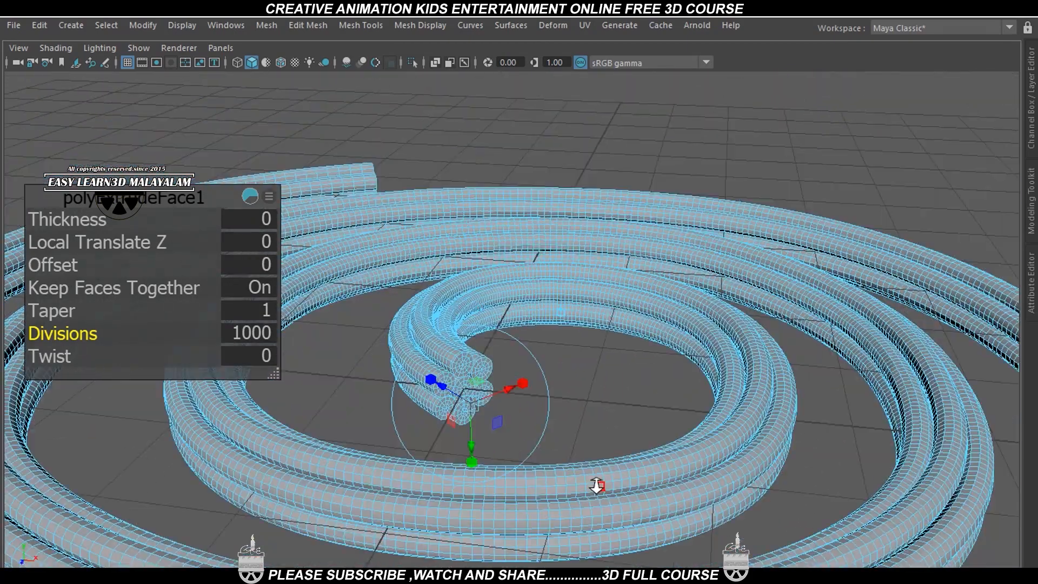
# Step: Return the mesh to object mode, reselect the whole spiral rope, and reopen its extrusion settings
pyautogui.moveTo(699, 336); pyautogui.dragTo(787, 125, button='right')
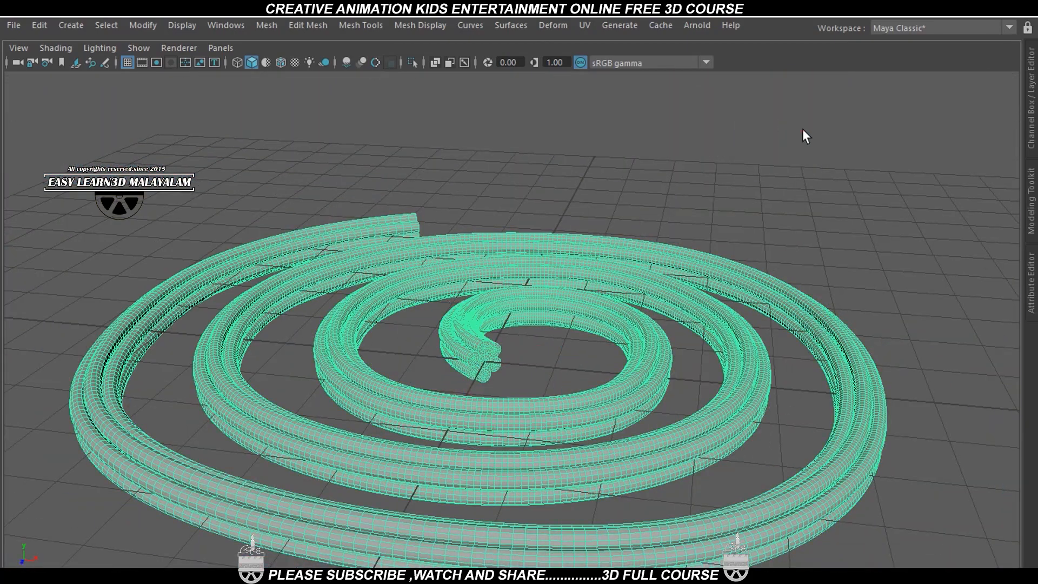
pyautogui.click(802, 128)
pyautogui.keyDown('alt'); pyautogui.moveTo(730, 352); pyautogui.dragTo(546, 419); pyautogui.keyUp('alt')
pyautogui.click(562, 366)
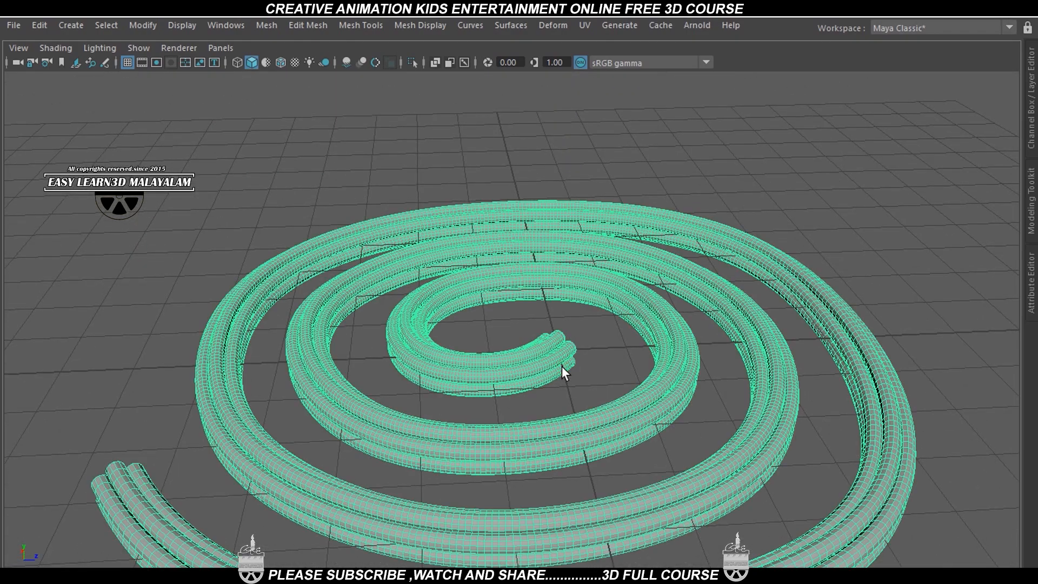
pyautogui.hotkey('ctrl', 'e')
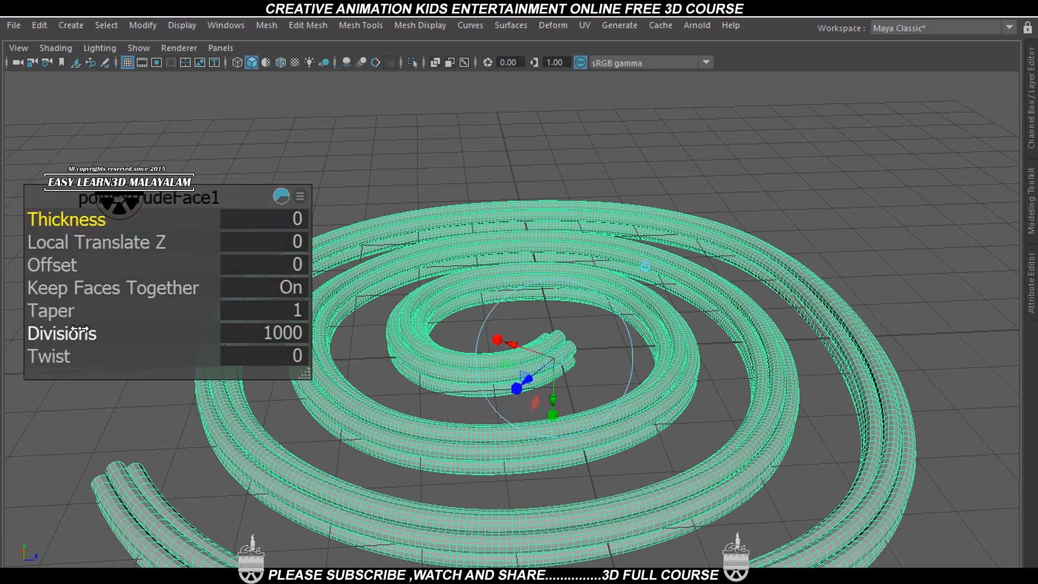
# Step: Set the extrusion's Twist to 1000 and check the strands near the inner end
pyautogui.click(298, 355)
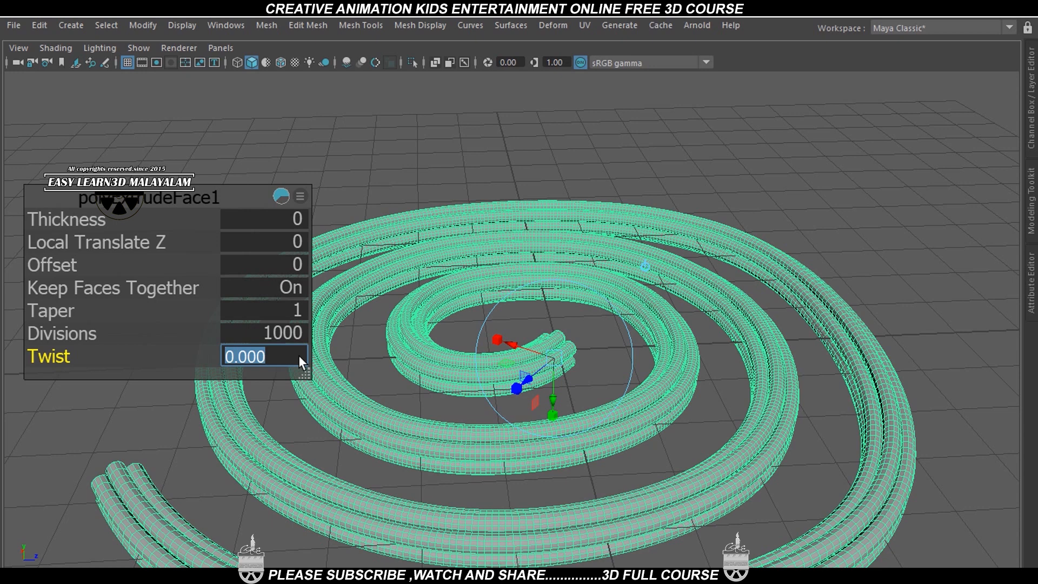
pyautogui.write('1000')
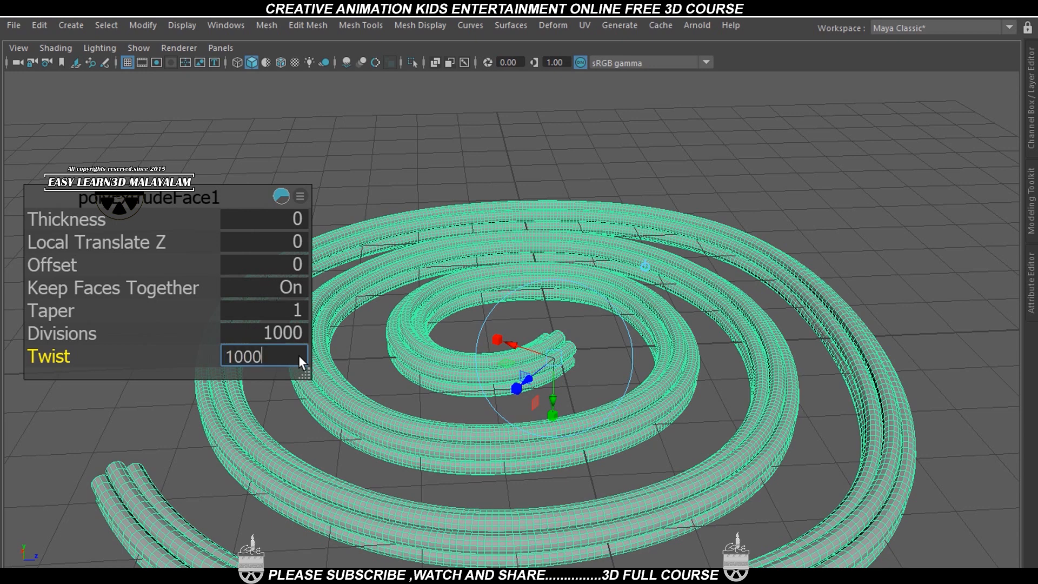
pyautogui.press('Return')
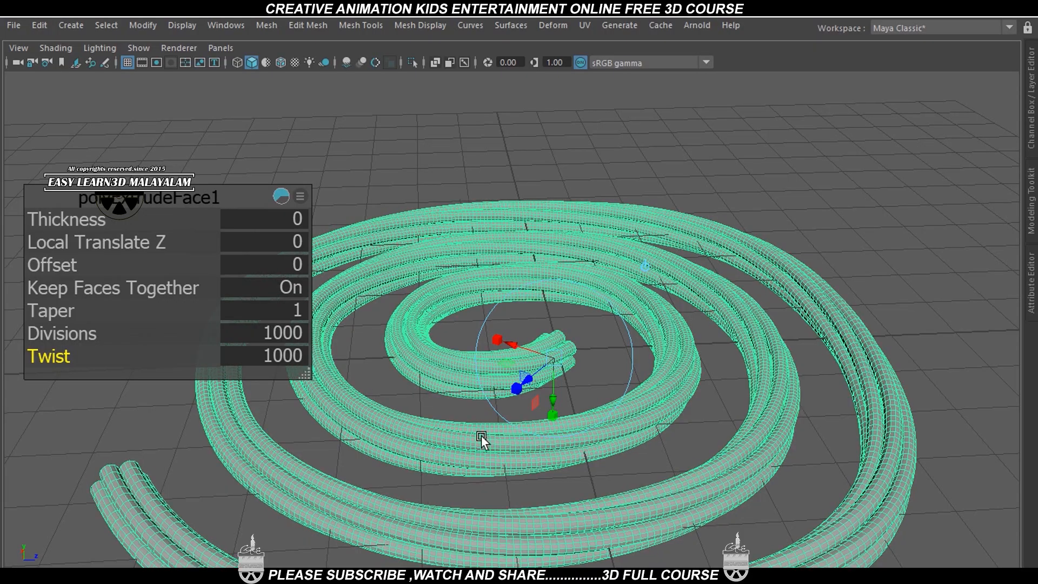
pyautogui.keyDown('alt'); pyautogui.moveTo(503, 475); pyautogui.dragTo(592, 470); pyautogui.keyUp('alt')
pyautogui.keyDown('alt'); pyautogui.moveTo(621, 473); pyautogui.dragTo(771, 489, button='right'); pyautogui.keyUp('alt')
pyautogui.keyDown('alt'); pyautogui.moveTo(830, 478); pyautogui.dragTo(641, 528, button='middle'); pyautogui.keyUp('alt')
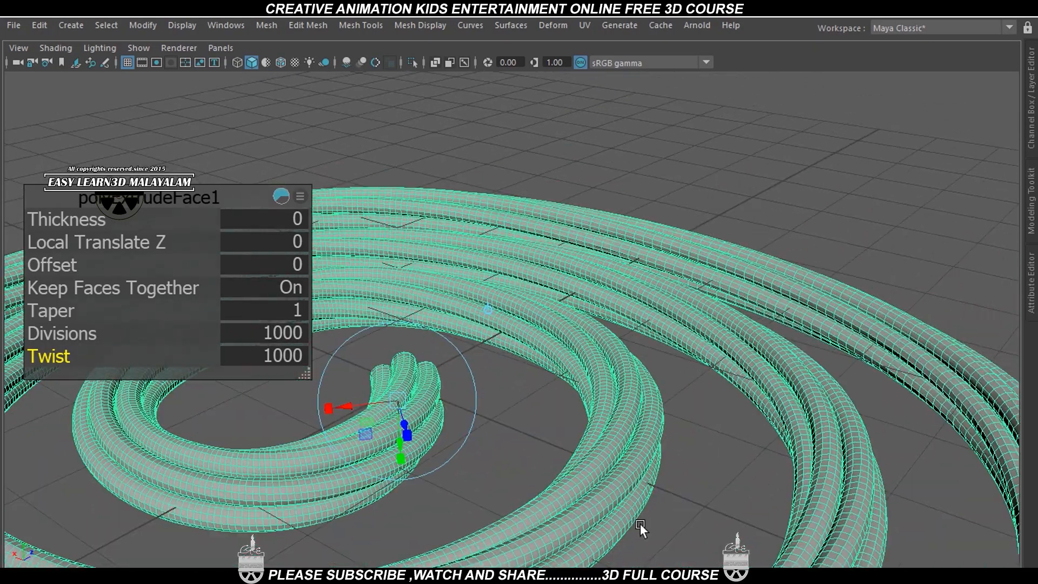
pyautogui.keyDown('alt'); pyautogui.moveTo(641, 528); pyautogui.dragTo(690, 479, button='right'); pyautogui.keyUp('alt')
pyautogui.keyDown('alt'); pyautogui.moveTo(690, 479); pyautogui.dragTo(430, 436); pyautogui.keyUp('alt')
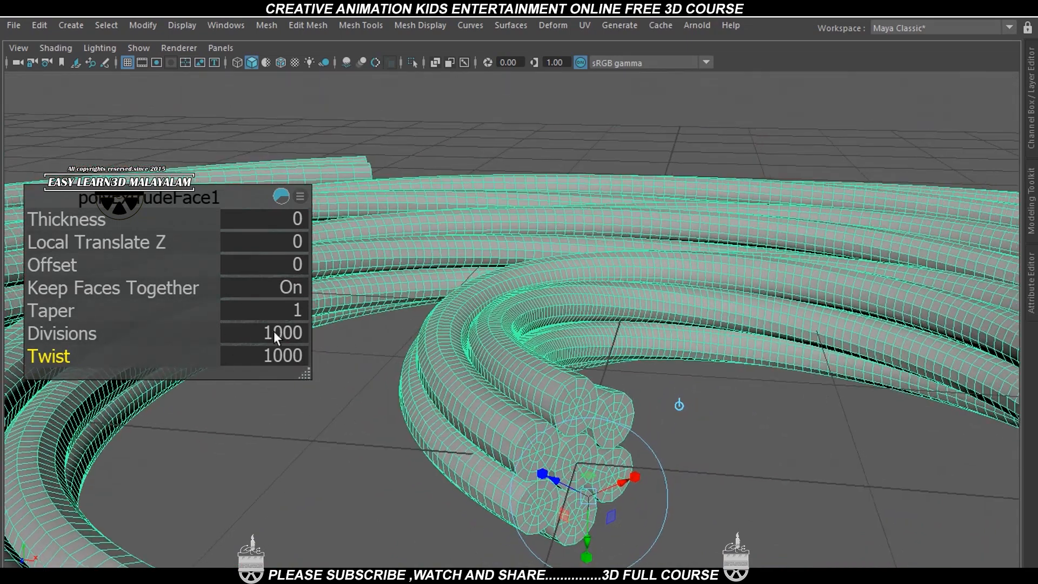
# Step: Set the extrusion's Twist to 5000 and look over the rope from above
pyautogui.click(290, 356)
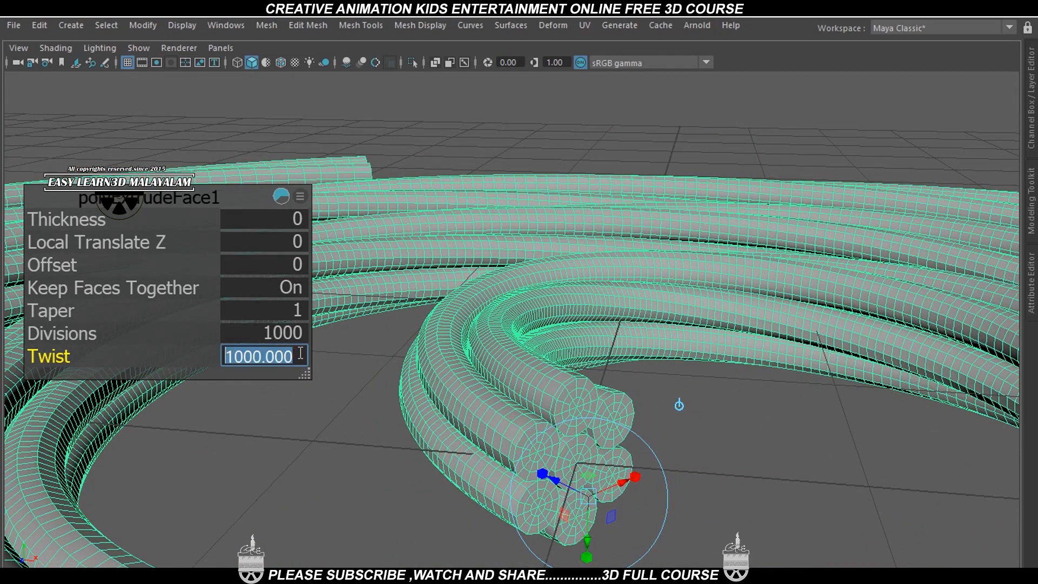
pyautogui.write('0')
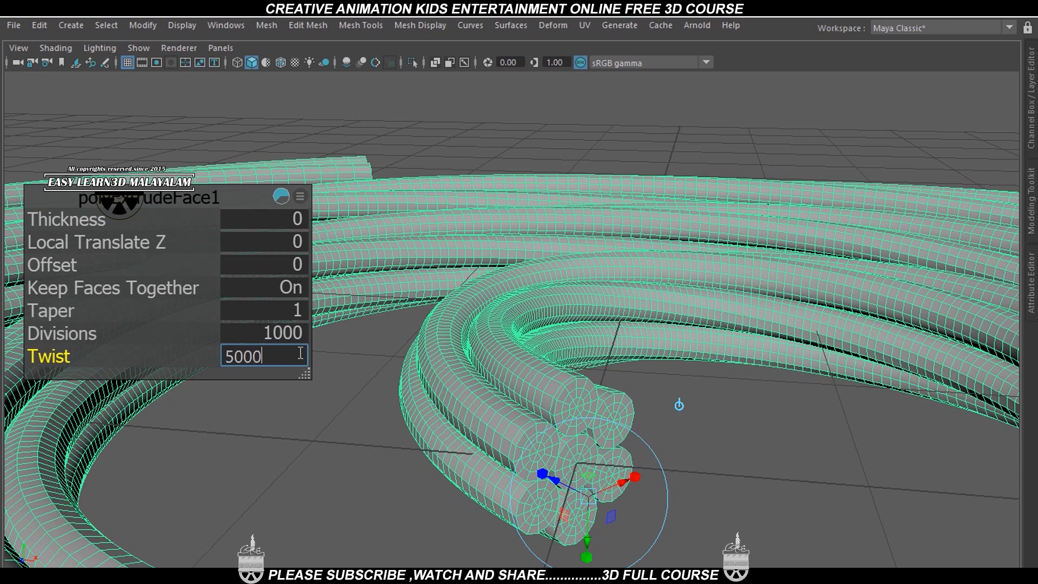
pyautogui.press('Return')
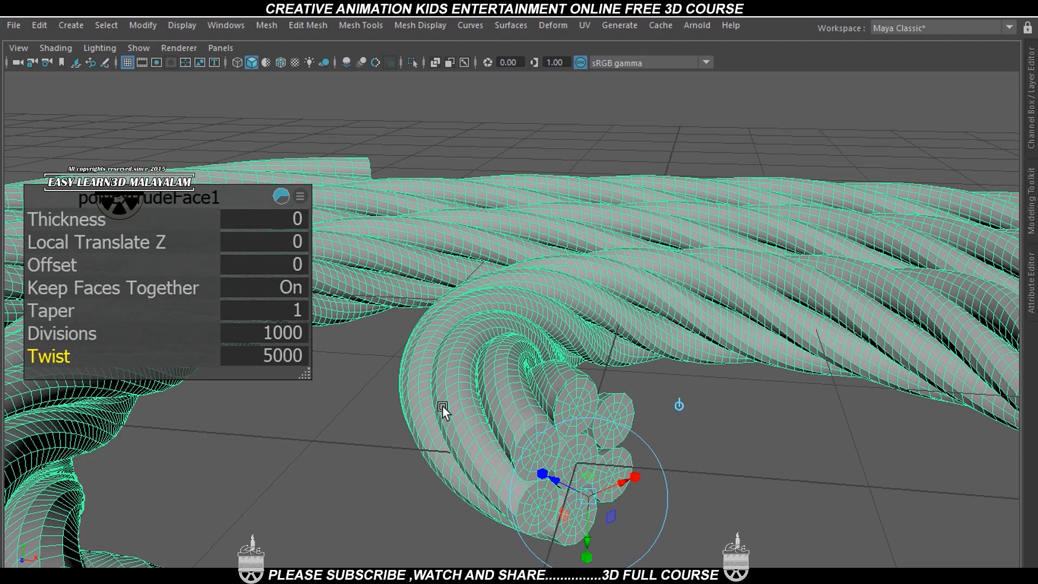
pyautogui.scroll(-10, 468, 449)
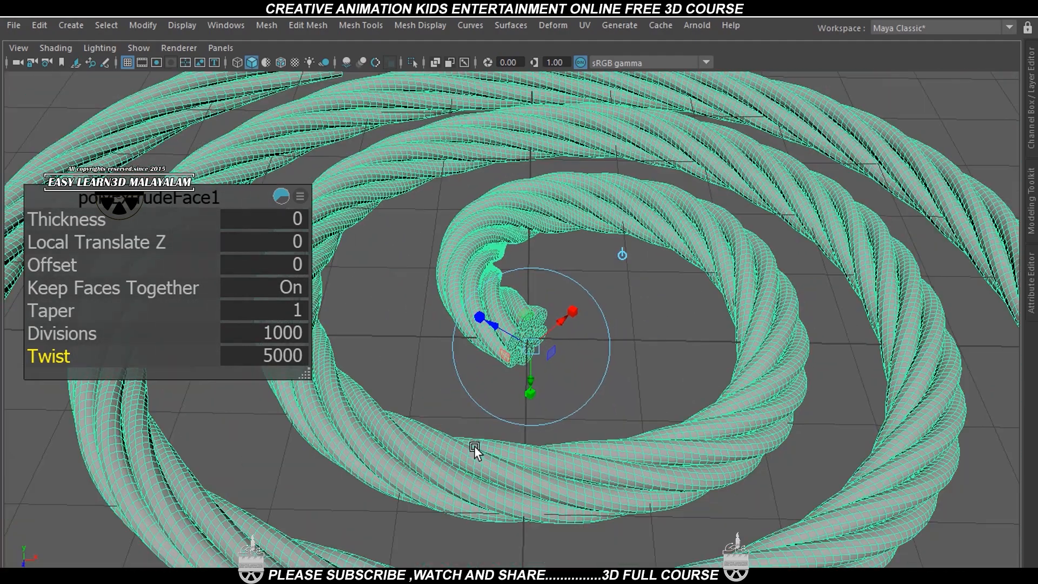
pyautogui.keyDown('alt'); pyautogui.moveTo(475, 445); pyautogui.dragTo(670, 388); pyautogui.keyUp('alt')
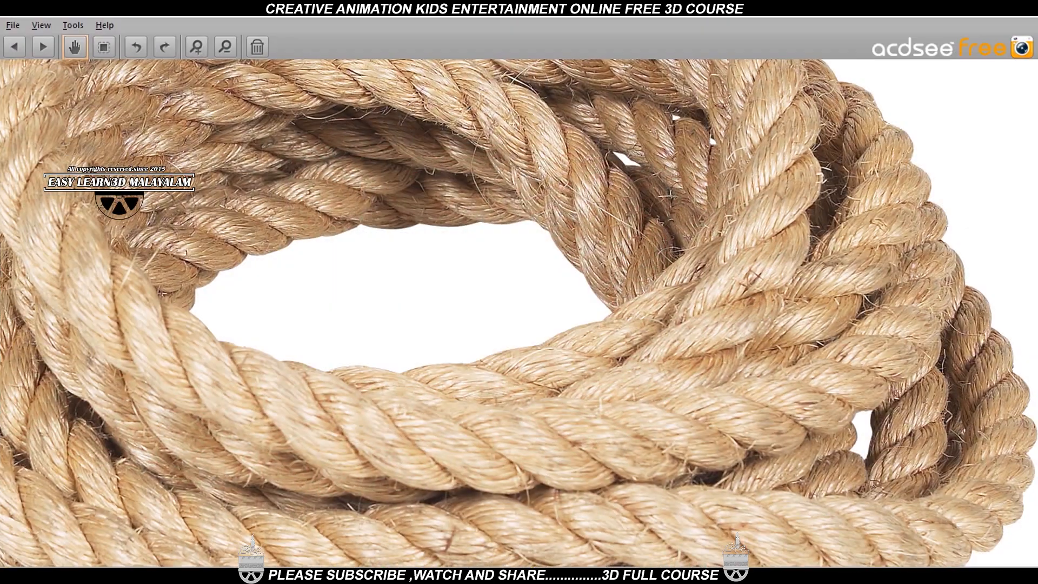
# Step: Browse the rope reference images in ACDSee and close the viewer
pyautogui.click(700, 560)
pyautogui.scroll(-2, 443, 443)
pyautogui.scroll(1, 443, 420)
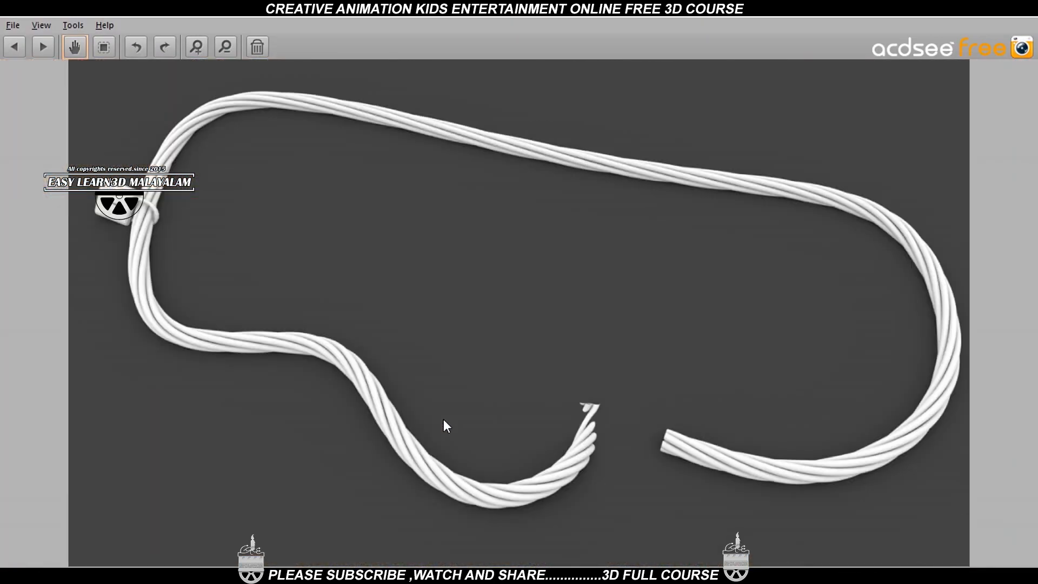
pyautogui.scroll(1, 443, 420)
pyautogui.scroll(1, 443, 419)
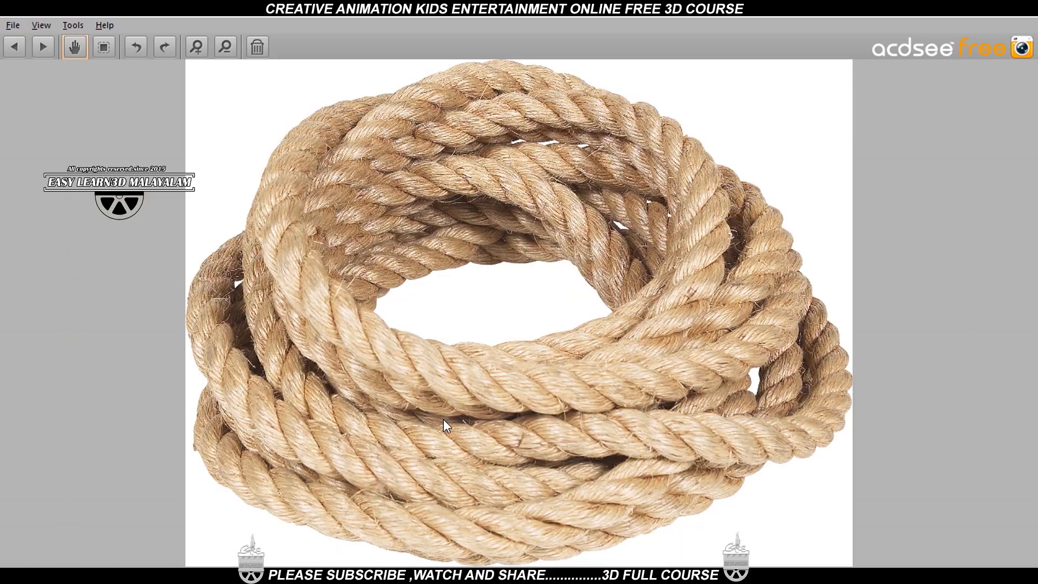
pyautogui.press('Escape')
# Step: Return the twisted rope to object mode and deselect it to view the whole spiral in plain shading
pyautogui.keyDown('alt'); pyautogui.moveTo(619, 349); pyautogui.dragTo(706, 257); pyautogui.keyUp('alt')
pyautogui.moveTo(706, 253); pyautogui.dragTo(808, 120, button='right')
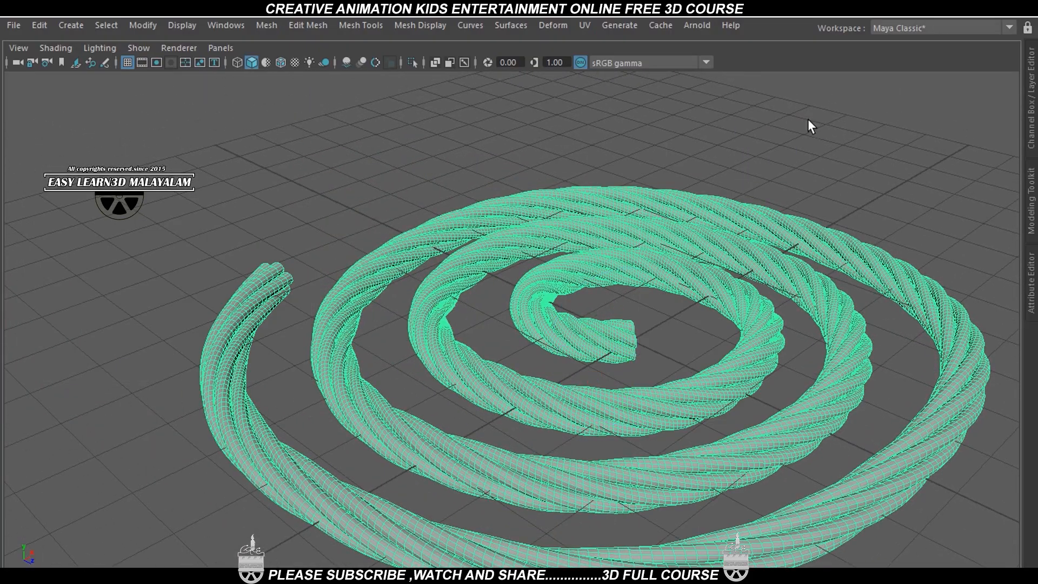
pyautogui.click(826, 252)
pyautogui.keyDown('alt'); pyautogui.moveTo(826, 252); pyautogui.dragTo(641, 484); pyautogui.keyUp('alt')
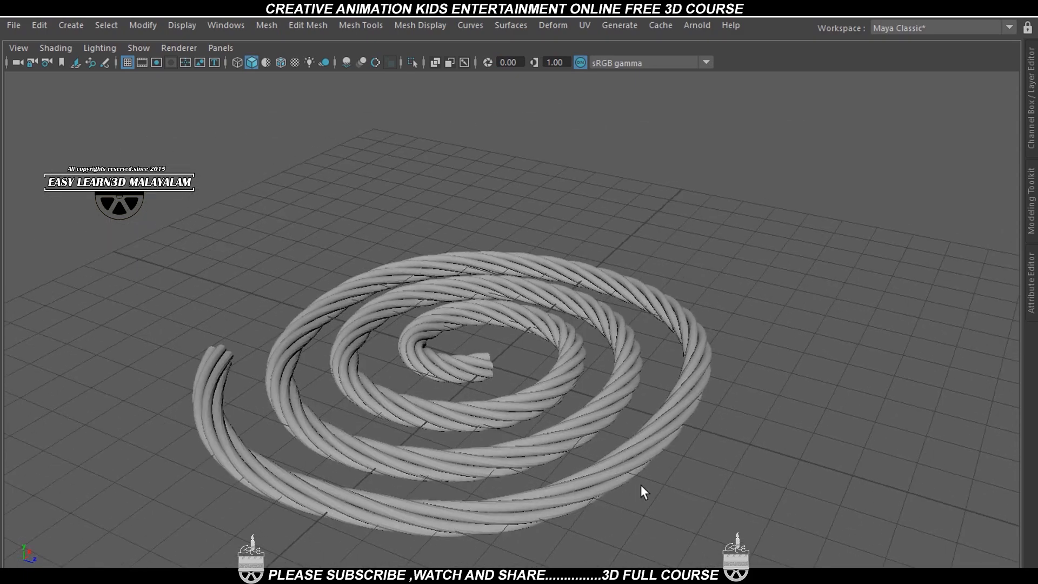
pyautogui.scroll(-5, 640, 484)
pyautogui.scroll(4, 641, 485)
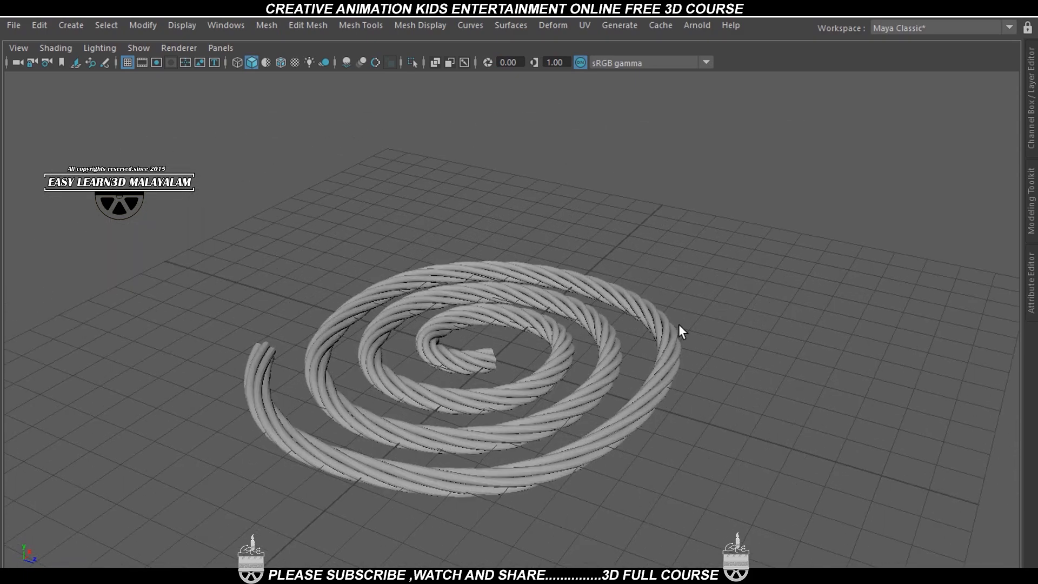
pyautogui.keyDown('alt'); pyautogui.moveTo(359, 296); pyautogui.dragTo(471, 358); pyautogui.keyUp('alt')
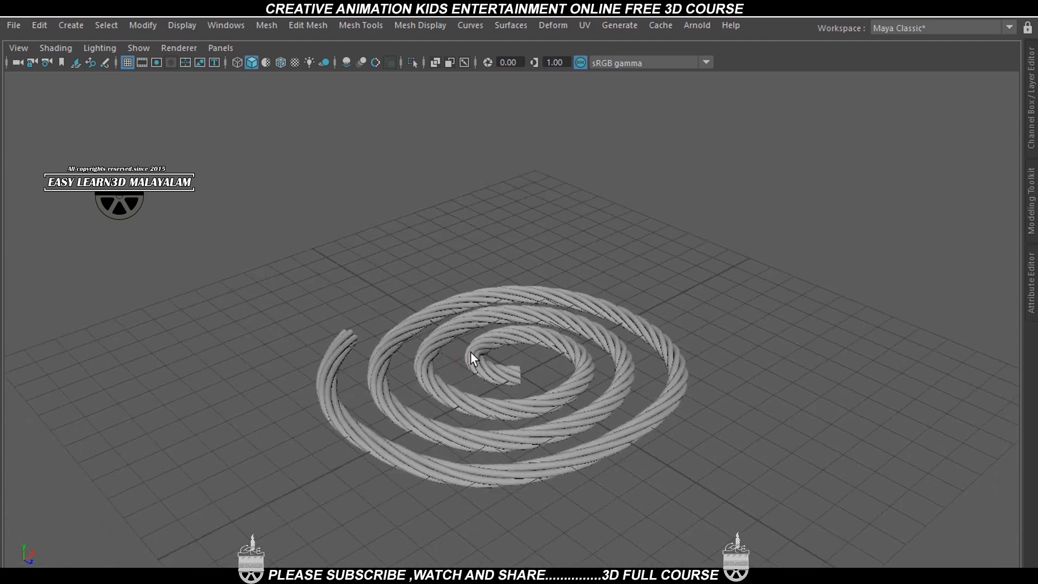
# Step: Open the Outliner, select curve1 in it, and move the window clear of the rope
pyautogui.click(237, 27)
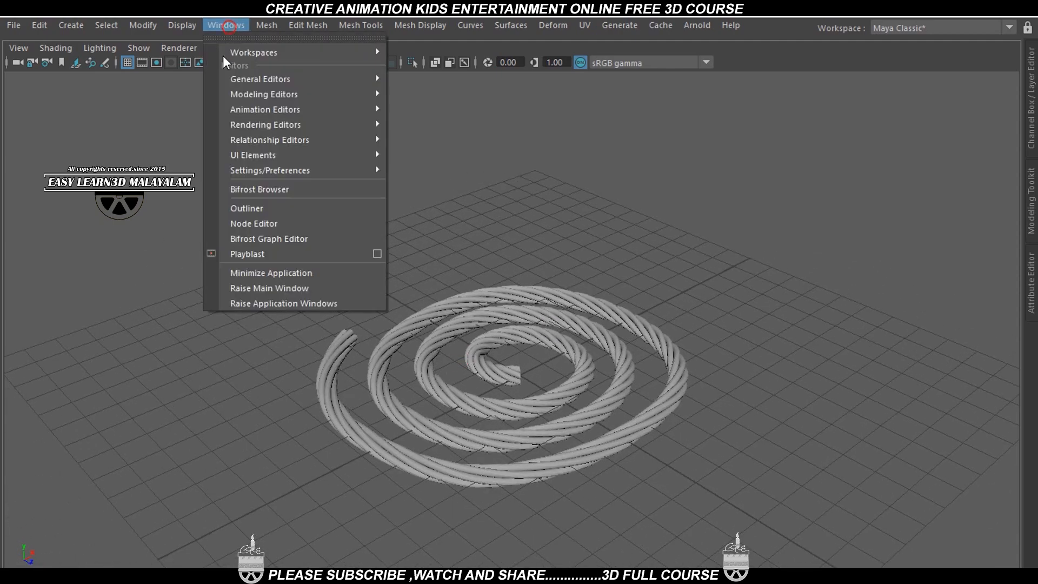
pyautogui.click(248, 206)
pyautogui.click(256, 256)
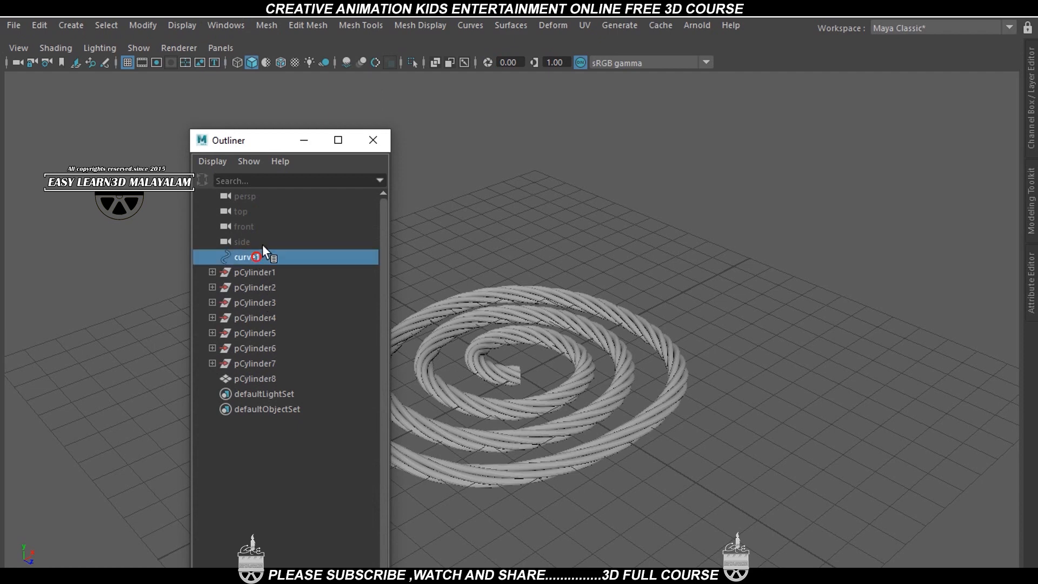
pyautogui.moveTo(275, 145); pyautogui.dragTo(155, 146)
# Step: Show the spiral curve's control vertices and switch the viewport to wireframe display
pyautogui.keyDown('alt'); pyautogui.moveTo(591, 341); pyautogui.dragTo(544, 384); pyautogui.keyUp('alt')
pyautogui.moveTo(585, 230); pyautogui.dragTo(511, 196, button='right')
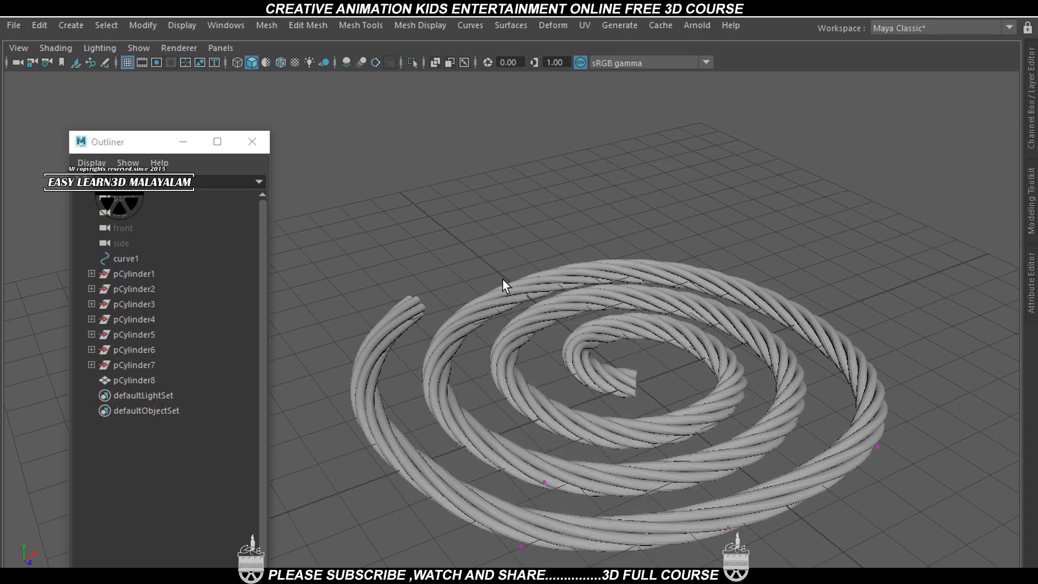
pyautogui.press('4')
pyautogui.scroll(4, 542, 348)
pyautogui.keyDown('alt'); pyautogui.moveTo(541, 342); pyautogui.dragTo(546, 336, button='middle'); pyautogui.keyUp('alt')
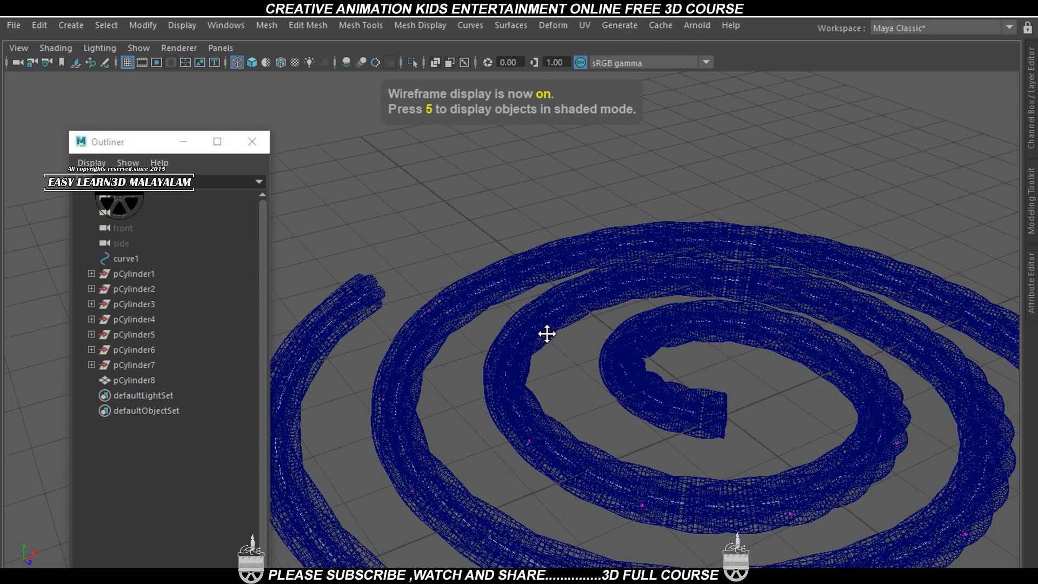
# Step: Move the control vertex at the curve's outer end upward to lift the rope's end, and return to shaded display
pyautogui.moveTo(684, 419)
pyautogui.keyDown('alt'); pyautogui.mouseDown()
pyautogui.moveTo(692, 401)
pyautogui.moveTo(648, 399)
pyautogui.mouseUp(); pyautogui.keyUp('alt')
pyautogui.keyDown('alt'); pyautogui.moveTo(654, 416); pyautogui.dragTo(601, 412, button='middle'); pyautogui.keyUp('alt')
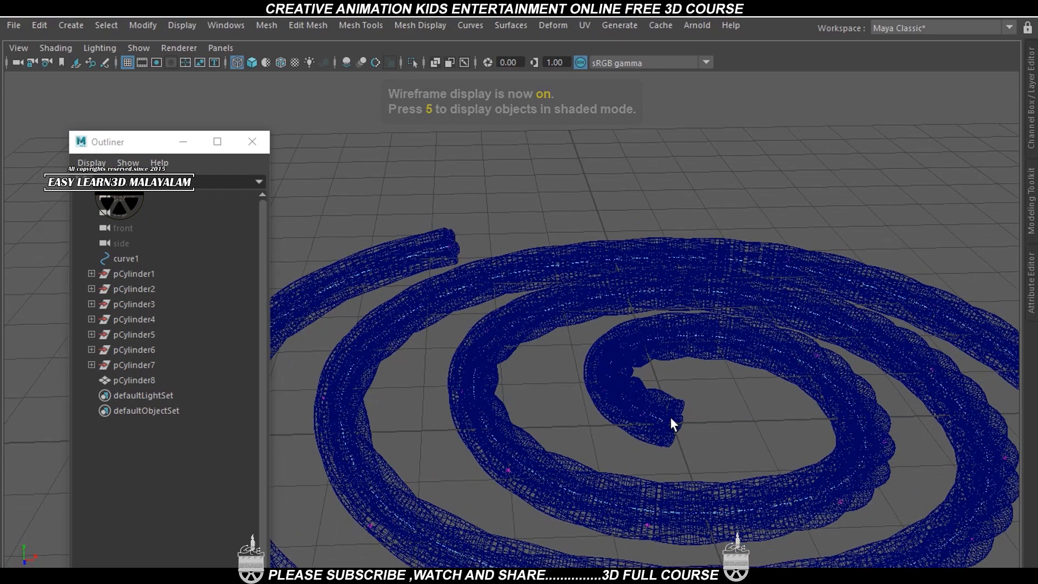
pyautogui.keyDown('alt'); pyautogui.moveTo(459, 250); pyautogui.dragTo(514, 318, button='middle'); pyautogui.keyUp('alt')
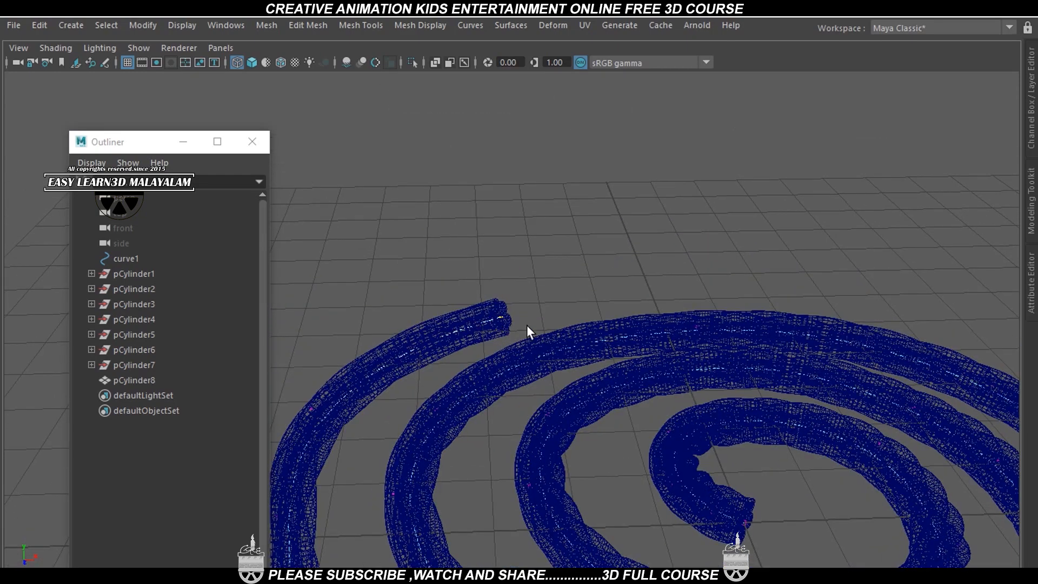
pyautogui.click(501, 316)
pyautogui.moveTo(503, 316)
pyautogui.mouseDown()
pyautogui.moveTo(513, 280)
pyautogui.moveTo(371, 110)
pyautogui.moveTo(378, 98)
pyautogui.moveTo(387, 104)
pyautogui.mouseUp()
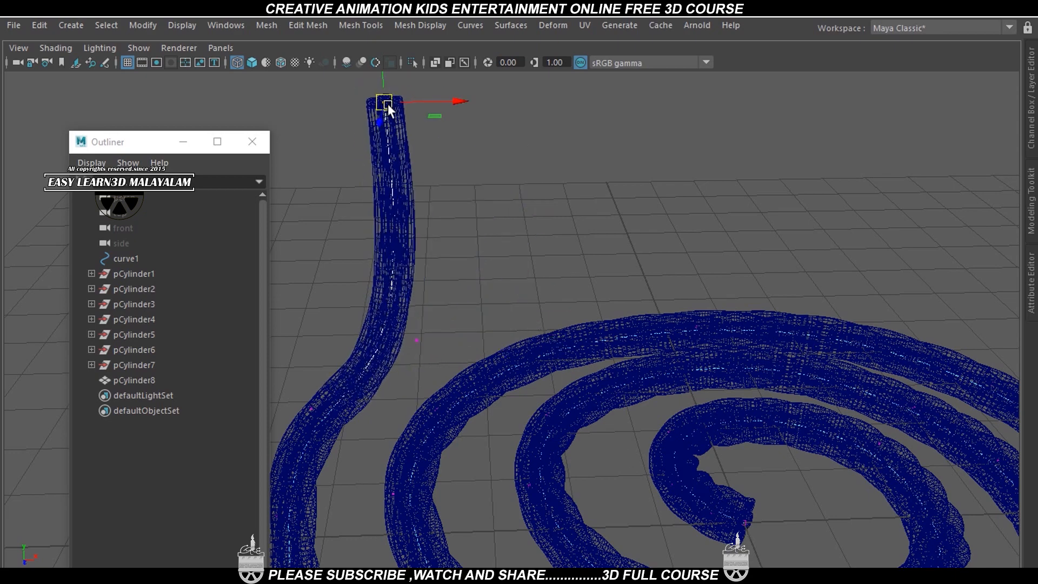
pyautogui.press('5')
pyautogui.moveTo(518, 247)
pyautogui.keyDown('alt'); pyautogui.mouseDown()
pyautogui.moveTo(538, 306)
pyautogui.moveTo(611, 303)
pyautogui.mouseUp(); pyautogui.keyUp('alt')
pyautogui.keyDown('alt'); pyautogui.moveTo(611, 302); pyautogui.dragTo(498, 250, button='right'); pyautogui.keyUp('alt')
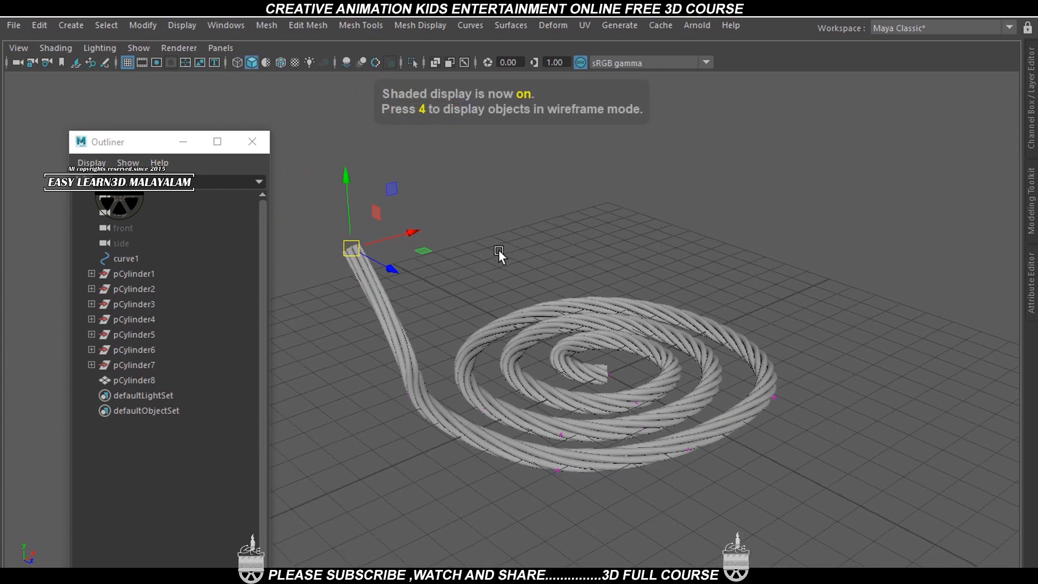
# Step: Lock the length of curve1, the spiral curve driving the rope
pyautogui.moveTo(350, 251); pyautogui.dragTo(398, 231)
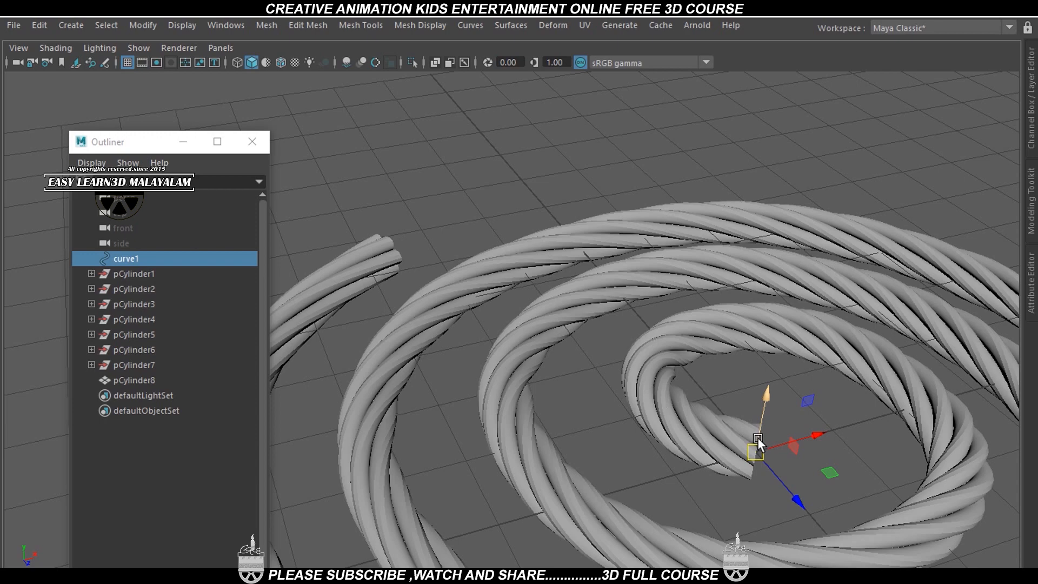
pyautogui.keyDown('alt'); pyautogui.moveTo(758, 437); pyautogui.dragTo(708, 393); pyautogui.keyUp('alt')
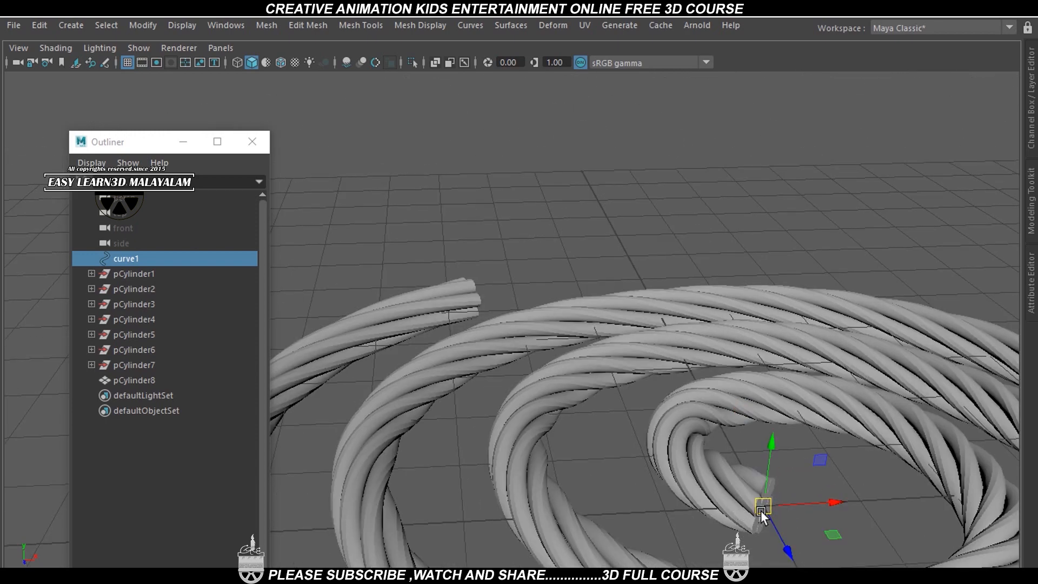
pyautogui.click(141, 257)
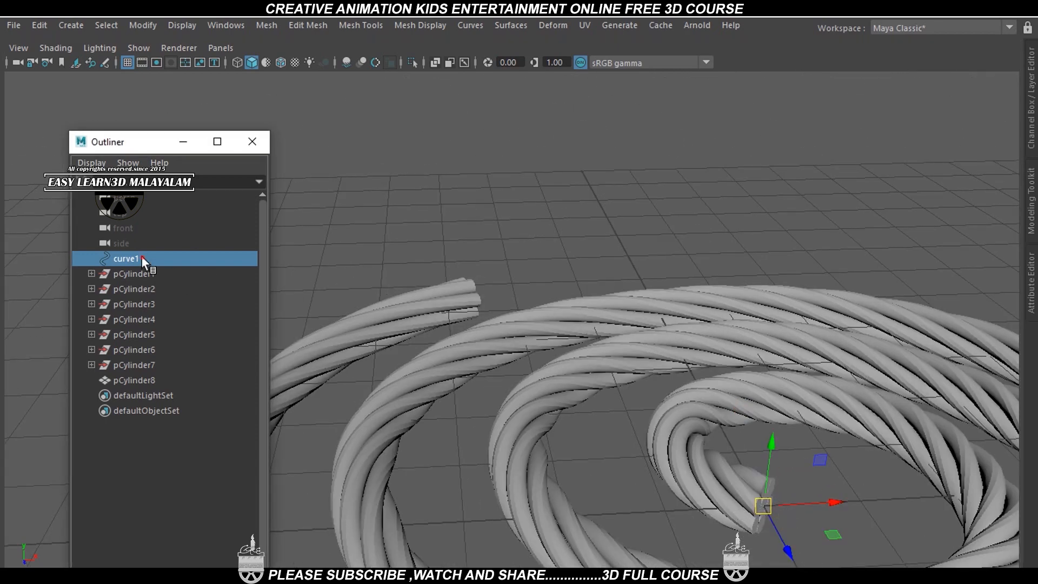
pyautogui.click(470, 26)
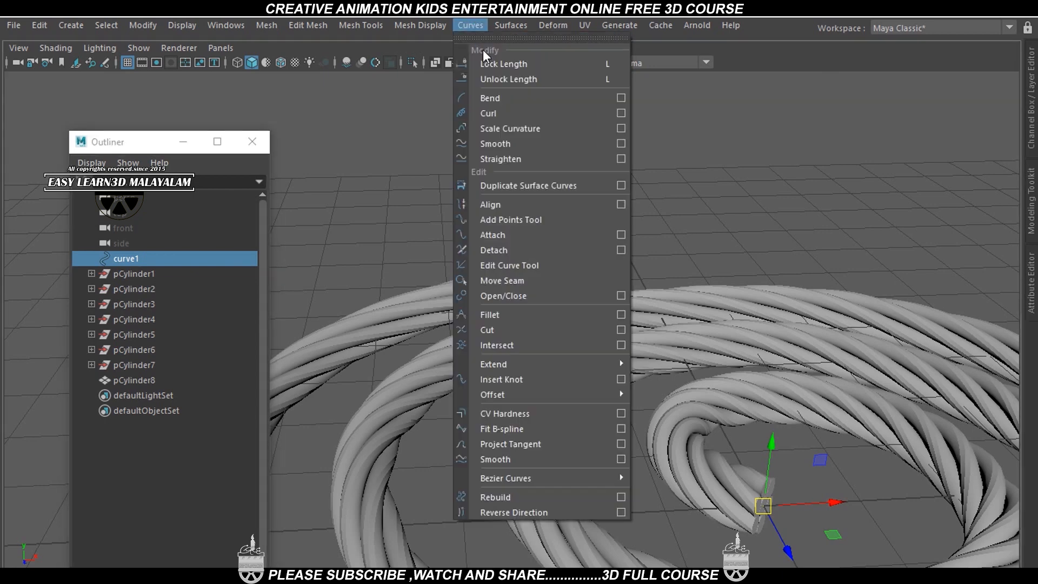
pyautogui.click(492, 64)
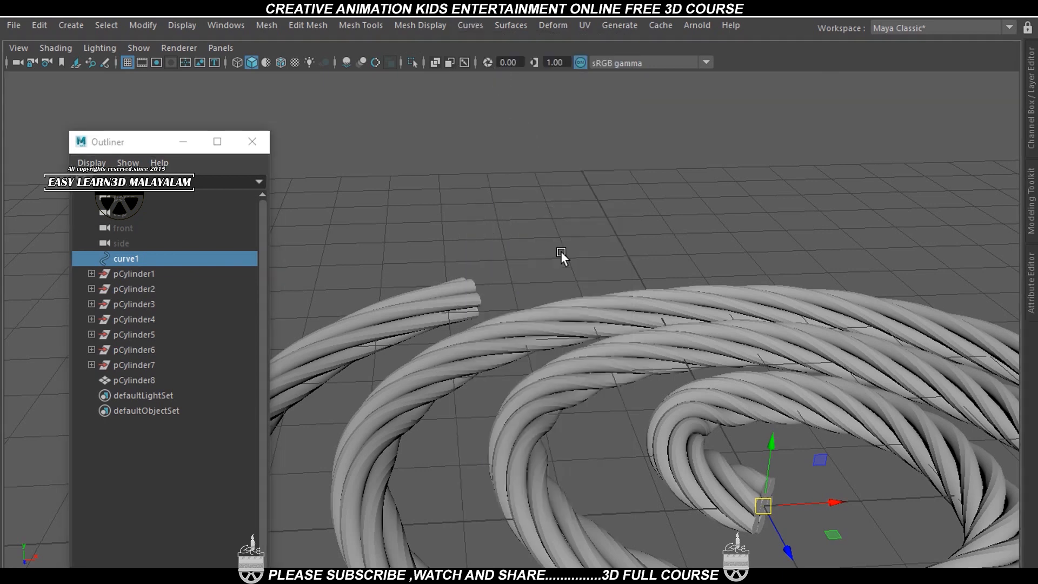
# Step: Try moving the outer end point of the rope's curve across the spiral, and undo the move
pyautogui.moveTo(560, 251)
pyautogui.keyDown('alt'); pyautogui.mouseDown()
pyautogui.moveTo(530, 265)
pyautogui.moveTo(552, 256)
pyautogui.mouseUp(); pyautogui.keyUp('alt')
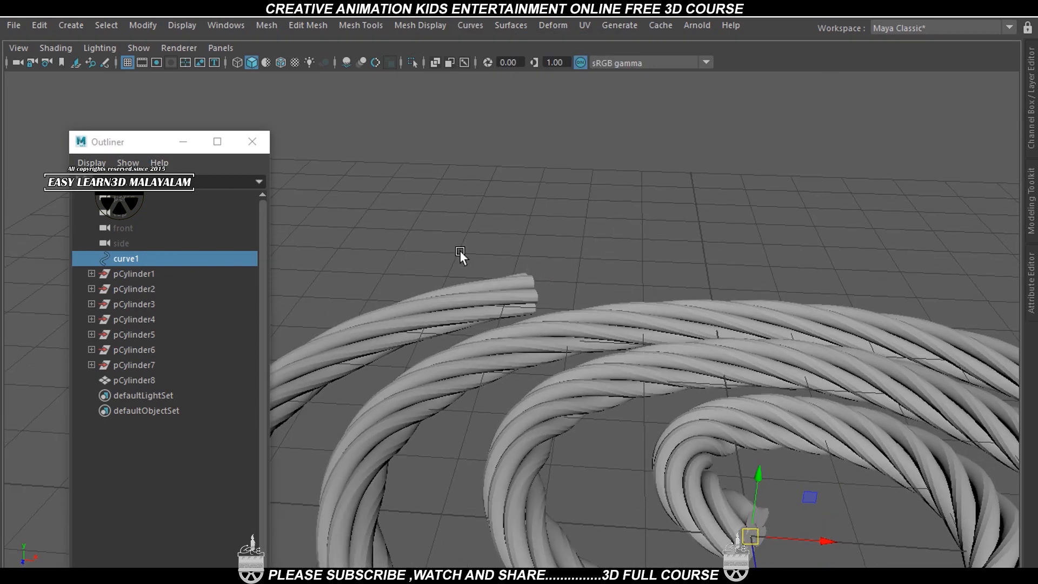
pyautogui.moveTo(618, 243); pyautogui.dragTo(539, 220, button='right')
pyautogui.scroll(2, 605, 287)
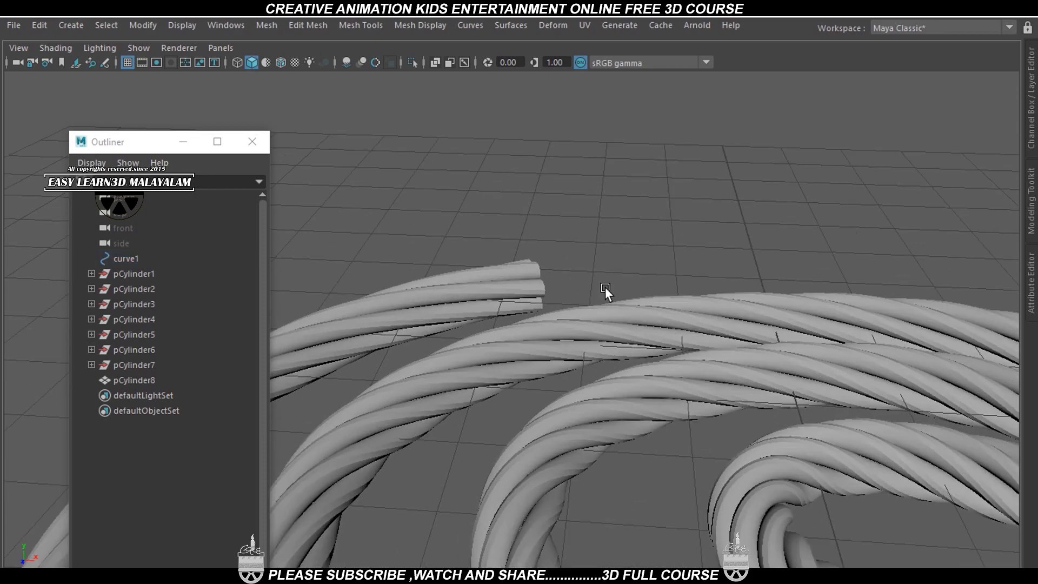
pyautogui.moveTo(605, 287)
pyautogui.keyDown('alt'); pyautogui.mouseDown()
pyautogui.moveTo(665, 291)
pyautogui.moveTo(475, 261)
pyautogui.moveTo(621, 290)
pyautogui.mouseUp(); pyautogui.keyUp('alt')
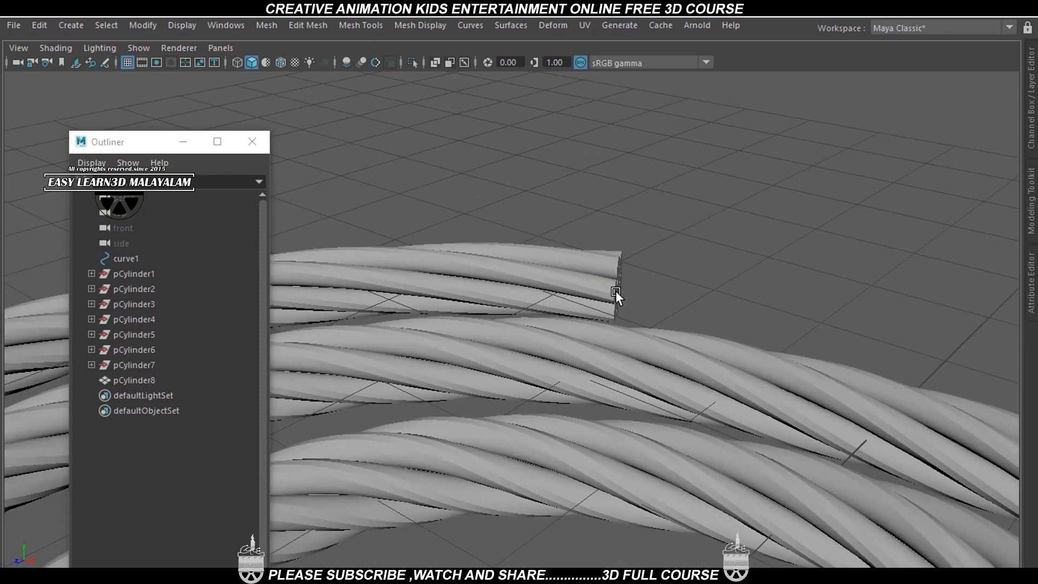
pyautogui.scroll(-10, 648, 291)
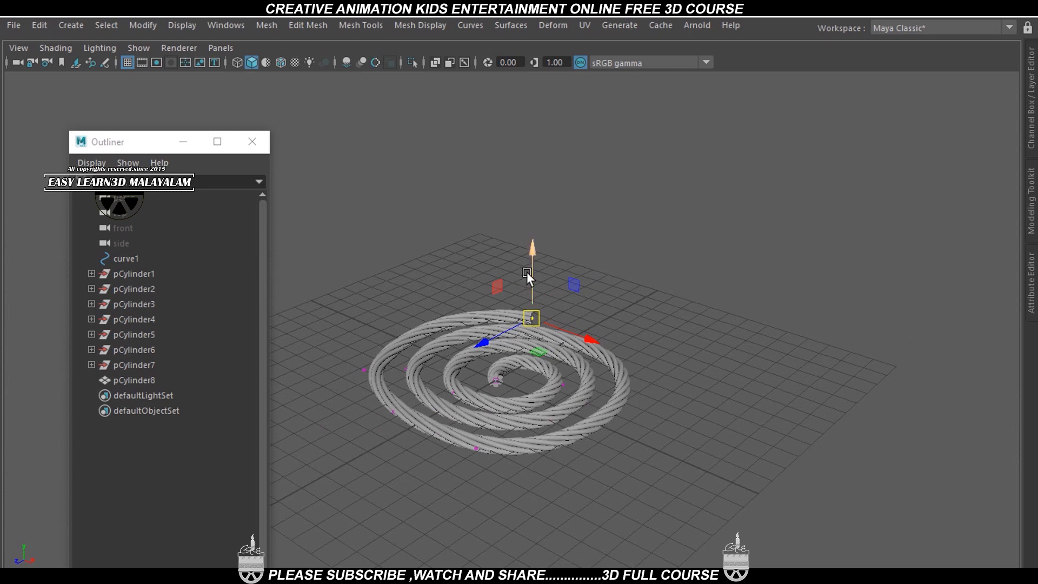
pyautogui.moveTo(532, 315); pyautogui.dragTo(523, 346)
pyautogui.keyDown('alt'); pyautogui.moveTo(613, 427); pyautogui.dragTo(719, 459); pyautogui.keyUp('alt')
pyautogui.scroll(5, 710, 420)
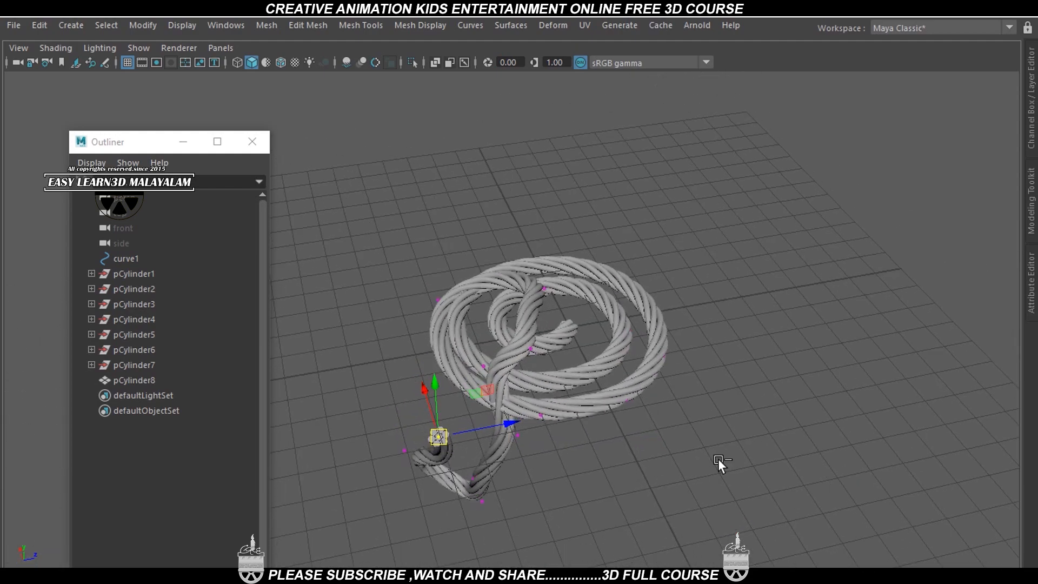
pyautogui.hotkey('ctrl', 'z')
# Step: Test pulling the outer end of the rope high above the coil, and undo the moves to restore the flat spiral
pyautogui.keyDown('alt'); pyautogui.moveTo(537, 475); pyautogui.dragTo(640, 450); pyautogui.keyUp('alt')
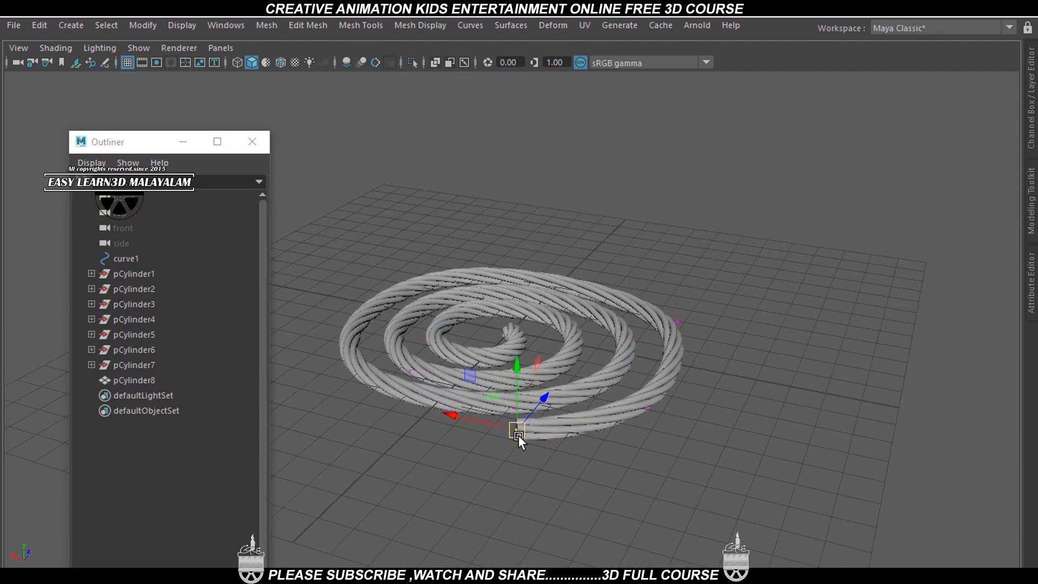
pyautogui.moveTo(520, 437); pyautogui.dragTo(673, 184)
pyautogui.hotkey('ctrl', 'z')
pyautogui.scroll(-5, 673, 304)
pyautogui.keyDown('alt'); pyautogui.moveTo(590, 371); pyautogui.dragTo(589, 435, button='middle'); pyautogui.keyUp('alt')
pyautogui.moveTo(512, 373); pyautogui.dragTo(553, 41)
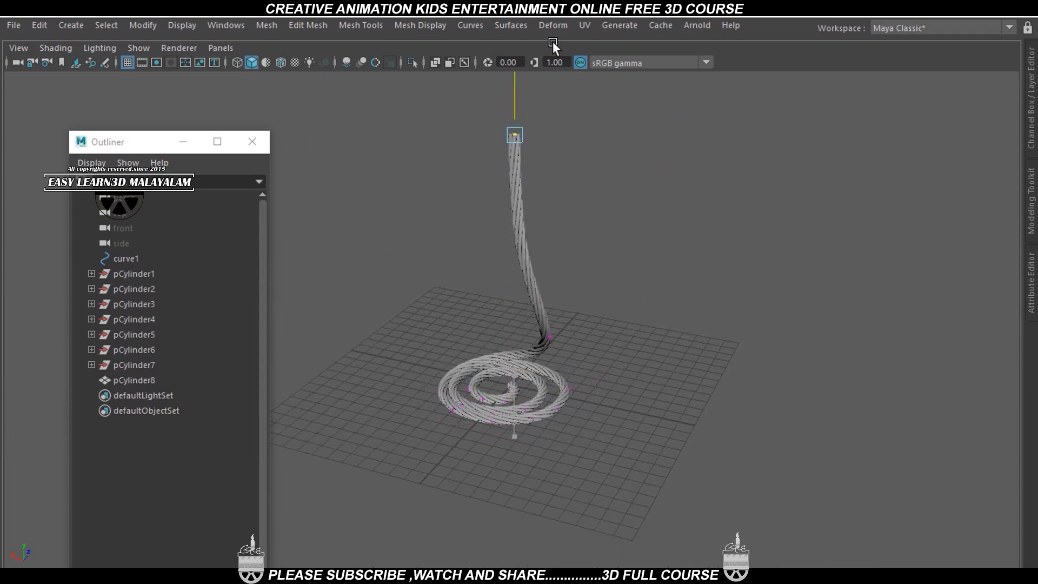
pyautogui.keyDown('alt'); pyautogui.moveTo(531, 297); pyautogui.dragTo(537, 40); pyautogui.keyUp('alt')
pyautogui.scroll(2, 687, 326)
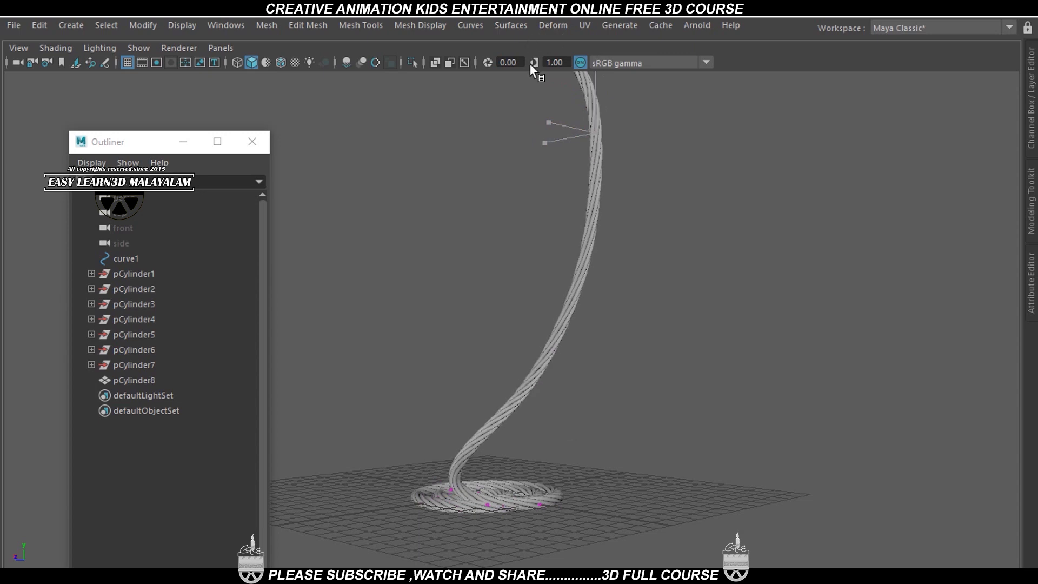
pyautogui.keyDown('alt'); pyautogui.moveTo(533, 81); pyautogui.dragTo(601, 335); pyautogui.keyUp('alt')
pyautogui.hotkey('ctrl', 'z')
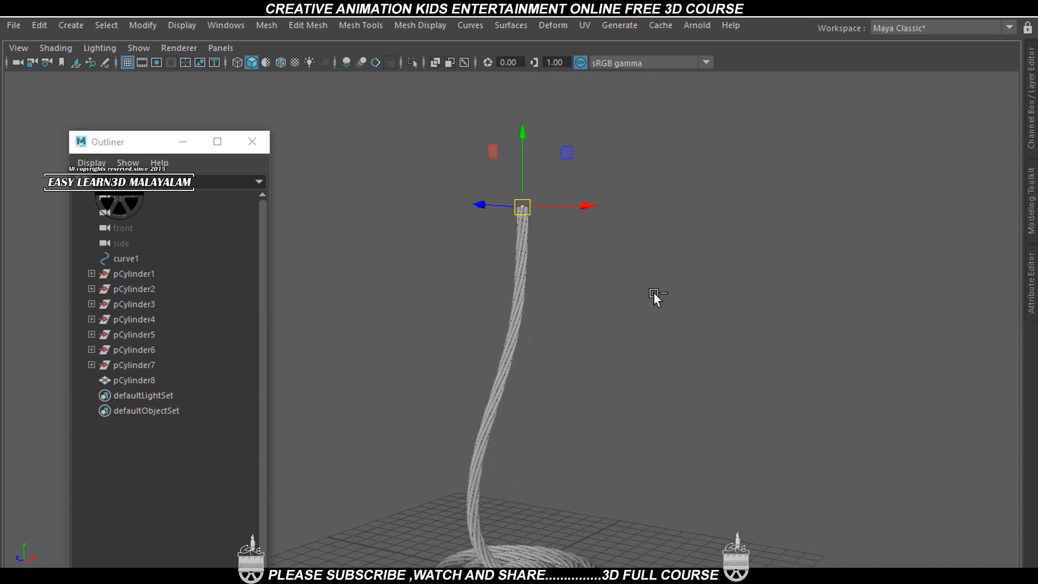
pyautogui.hotkey('ctrl', 'z')
pyautogui.keyDown('alt'); pyautogui.moveTo(594, 512); pyautogui.dragTo(663, 417); pyautogui.keyUp('alt')
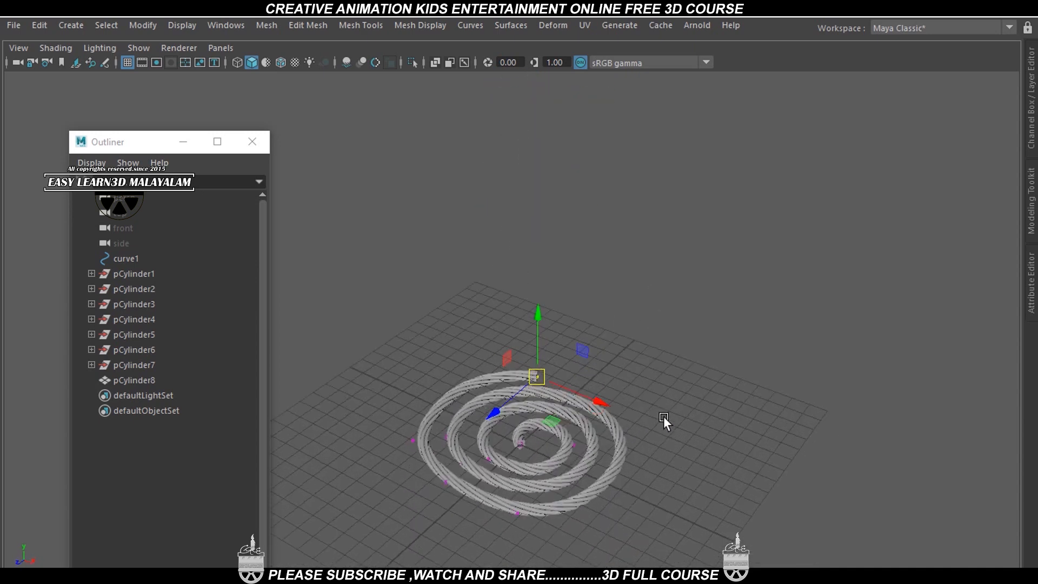
# Step: Hide everything except curve1 so that only the spiral curve remains in the viewport
pyautogui.click(663, 314)
pyautogui.click(130, 258)
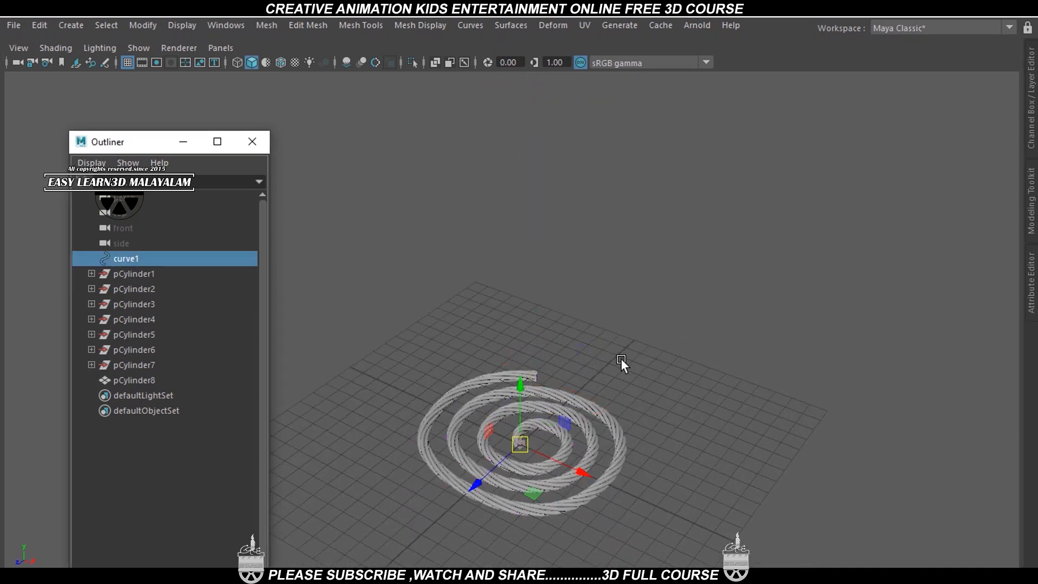
pyautogui.keyDown('alt'); pyautogui.moveTo(620, 358); pyautogui.dragTo(618, 309, button='middle'); pyautogui.keyUp('alt')
pyautogui.hotkey('alt', 'h')
pyautogui.keyDown('alt'); pyautogui.moveTo(618, 352); pyautogui.dragTo(680, 324); pyautogui.keyUp('alt')
# Step: Select all edit points of the spiral curve and create Point On Curve locators on them with the default settings
pyautogui.moveTo(646, 196); pyautogui.dragTo(650, 238, button='right')
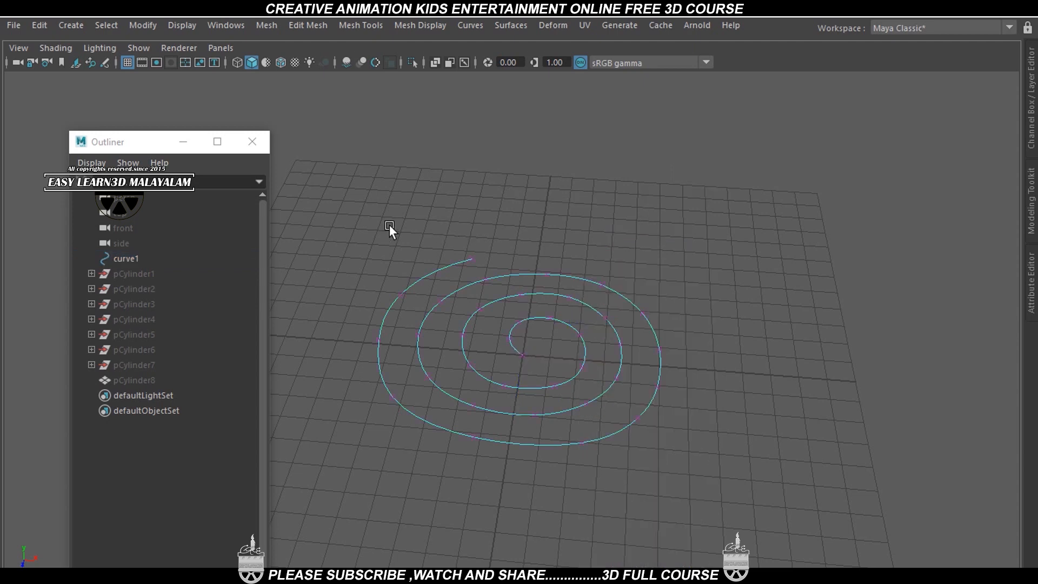
pyautogui.moveTo(322, 220); pyautogui.dragTo(785, 514)
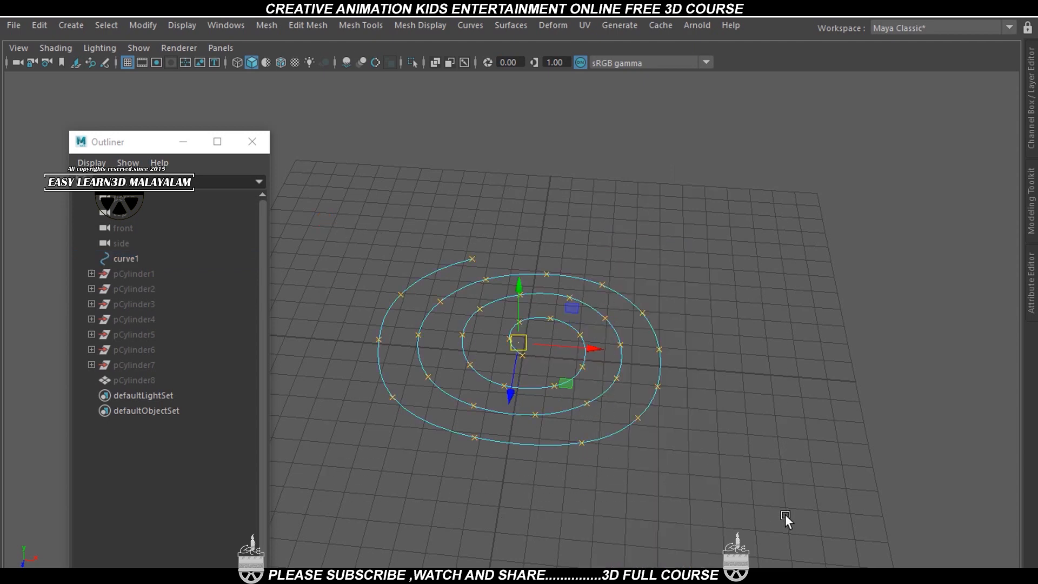
pyautogui.click(558, 25)
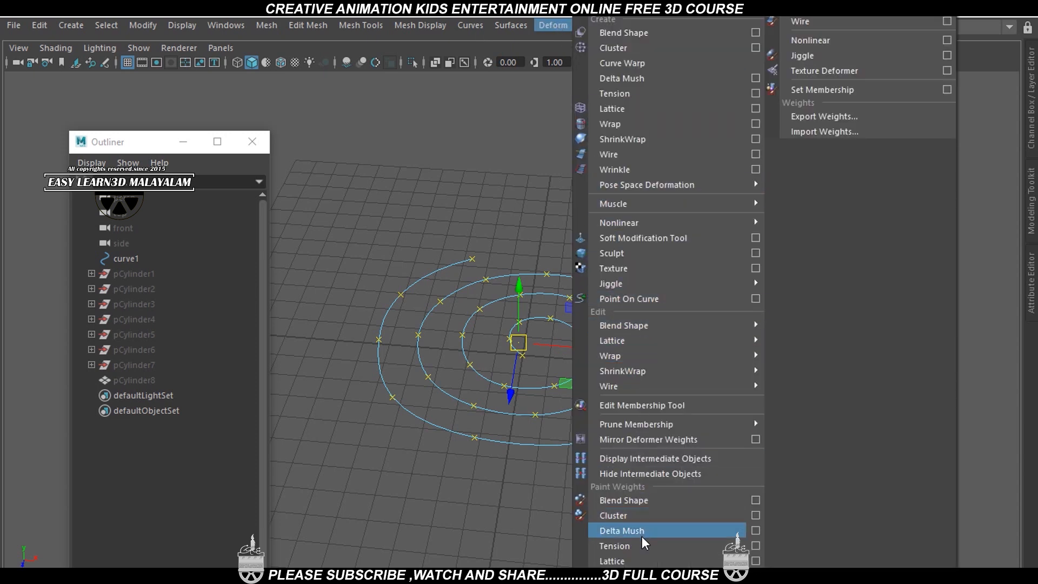
pyautogui.moveTo(653, 324)
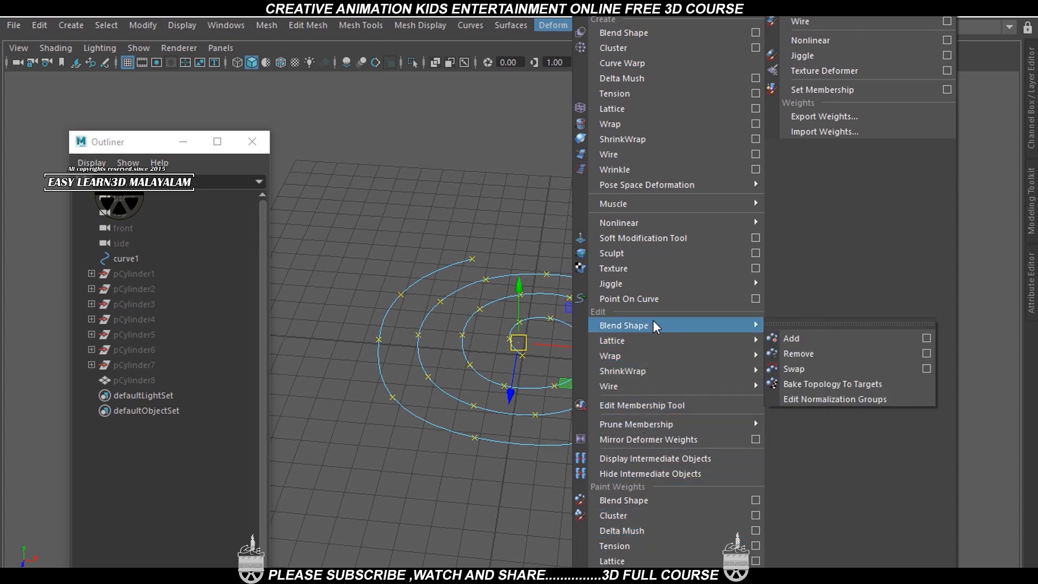
pyautogui.moveTo(670, 287)
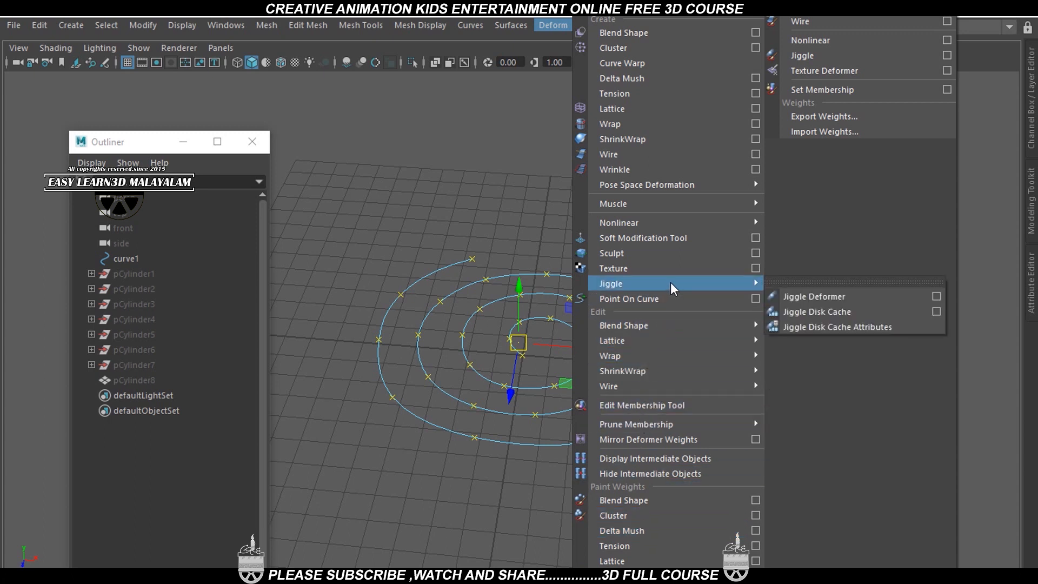
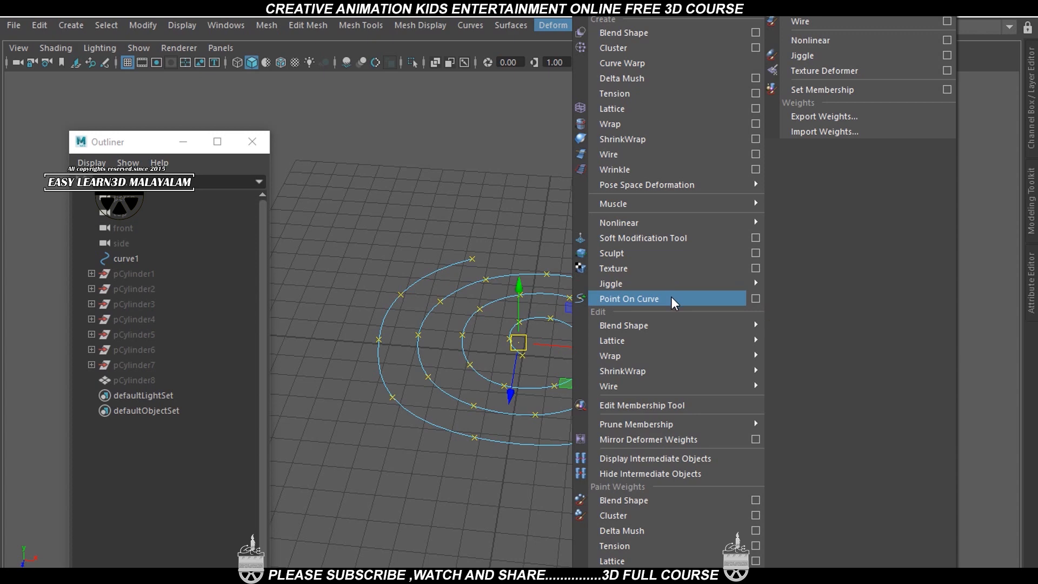
pyautogui.click(671, 296)
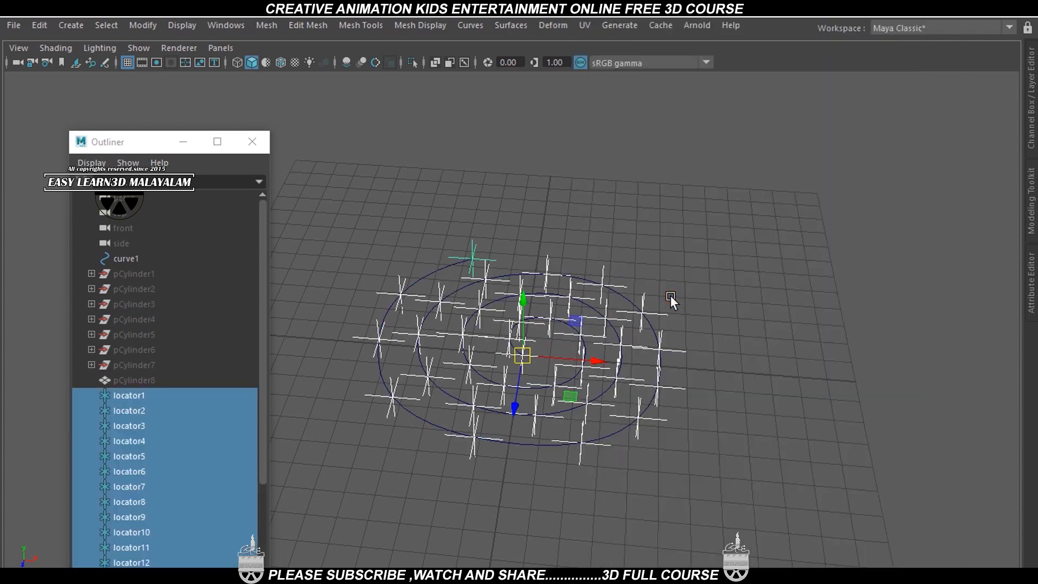
# Step: Inspect the new locators along the spiral and delete them all
pyautogui.keyDown('alt'); pyautogui.moveTo(650, 340); pyautogui.dragTo(696, 312); pyautogui.keyUp('alt')
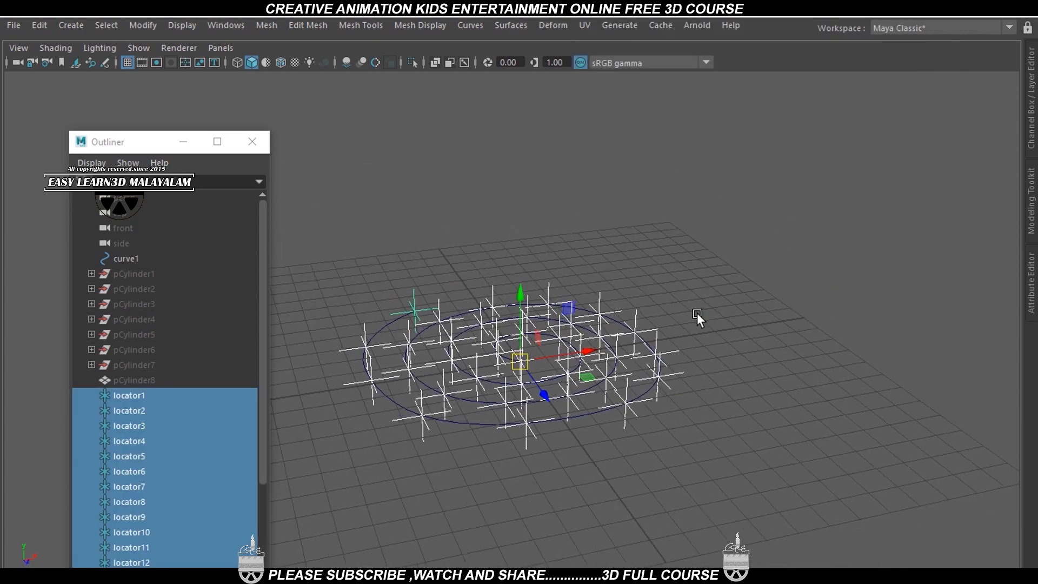
pyautogui.keyDown('alt'); pyautogui.moveTo(695, 313); pyautogui.dragTo(680, 369, button='right'); pyautogui.keyUp('alt')
pyautogui.keyDown('alt'); pyautogui.moveTo(680, 369); pyautogui.dragTo(717, 325); pyautogui.keyUp('alt')
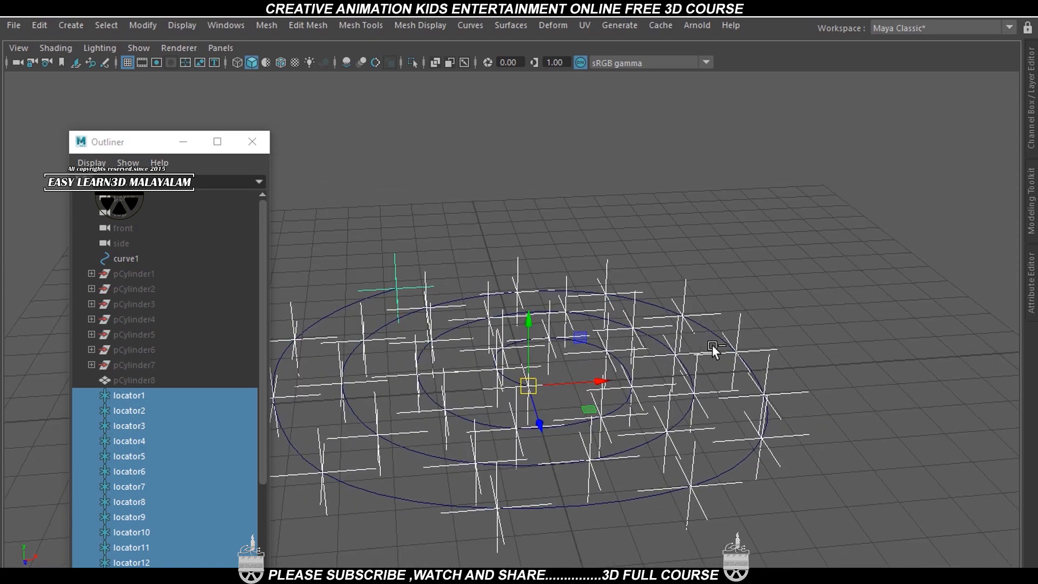
pyautogui.press('Delete')
pyautogui.scroll(-2, 644, 322)
pyautogui.keyDown('alt'); pyautogui.moveTo(645, 326); pyautogui.dragTo(625, 305); pyautogui.keyUp('alt')
# Step: Reselect all edit points along the whole spiral curve
pyautogui.click(644, 297)
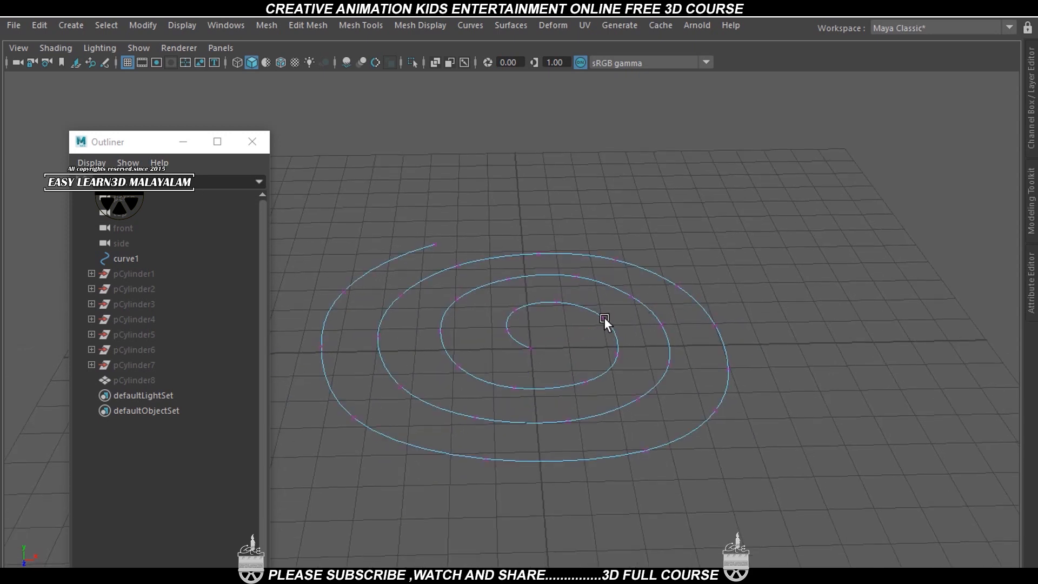
pyautogui.moveTo(301, 219); pyautogui.dragTo(845, 533)
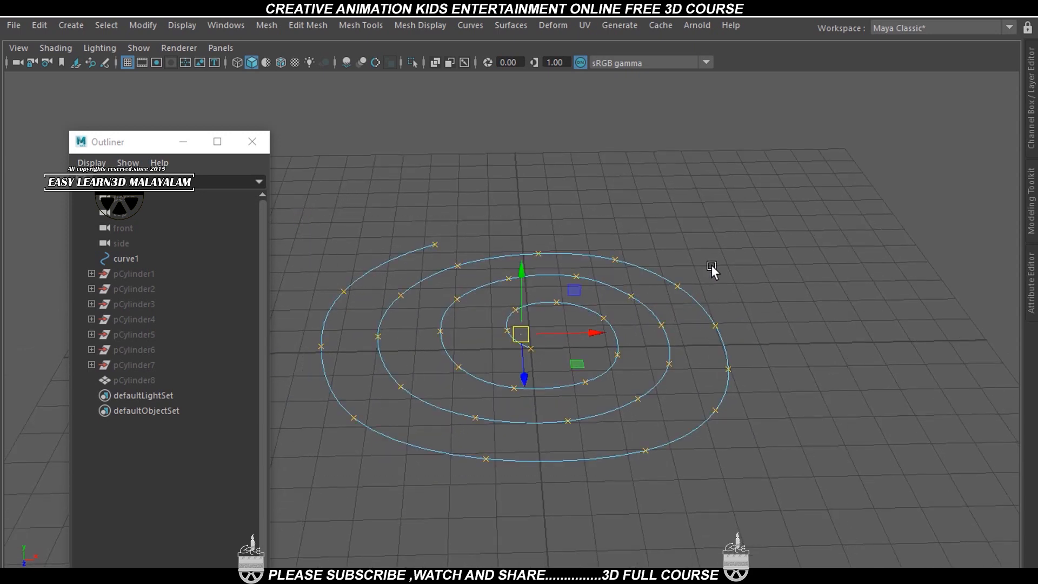
pyautogui.moveTo(670, 263); pyautogui.dragTo(615, 198, button='right')
pyautogui.moveTo(610, 253); pyautogui.dragTo(646, 179, button='right')
pyautogui.click(659, 226)
pyautogui.click(635, 262)
pyautogui.moveTo(634, 261); pyautogui.dragTo(506, 226, button='right')
pyautogui.moveTo(367, 243); pyautogui.dragTo(867, 540)
pyautogui.scroll(2, 637, 135)
# Step: Create Point On Curve locators on the selected edit points with a point weight of 0.5
pyautogui.click(556, 22)
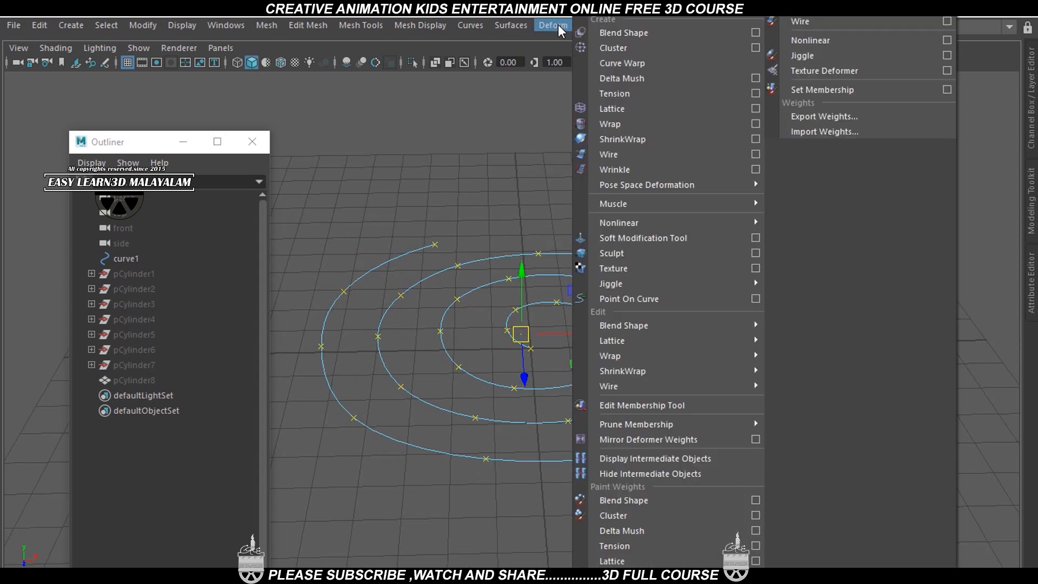
pyautogui.click(756, 298)
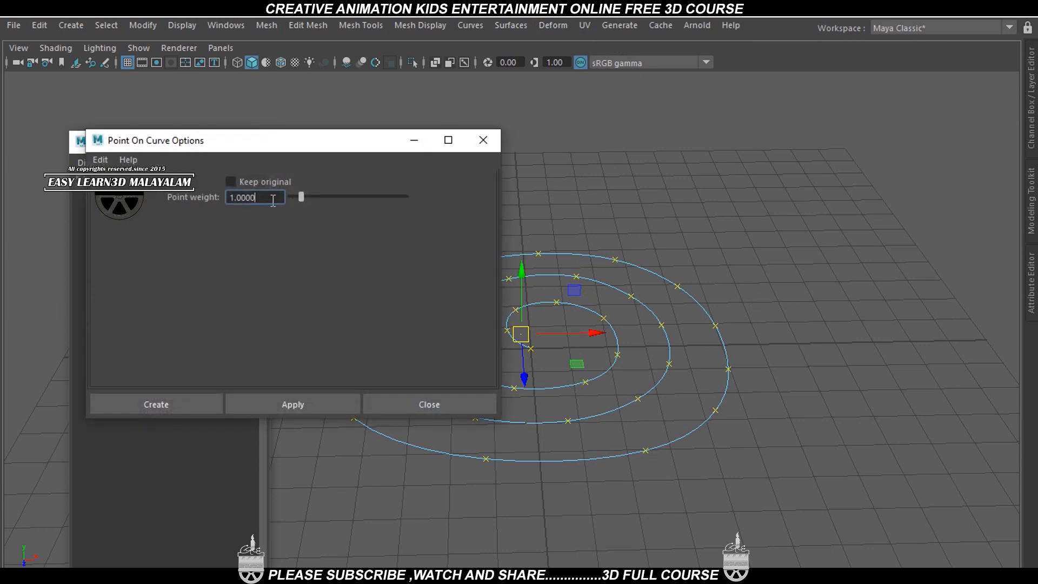
pyautogui.moveTo(300, 196); pyautogui.dragTo(295, 200)
pyautogui.doubleClick(243, 206)
pyautogui.write('.5')
pyautogui.press('Return')
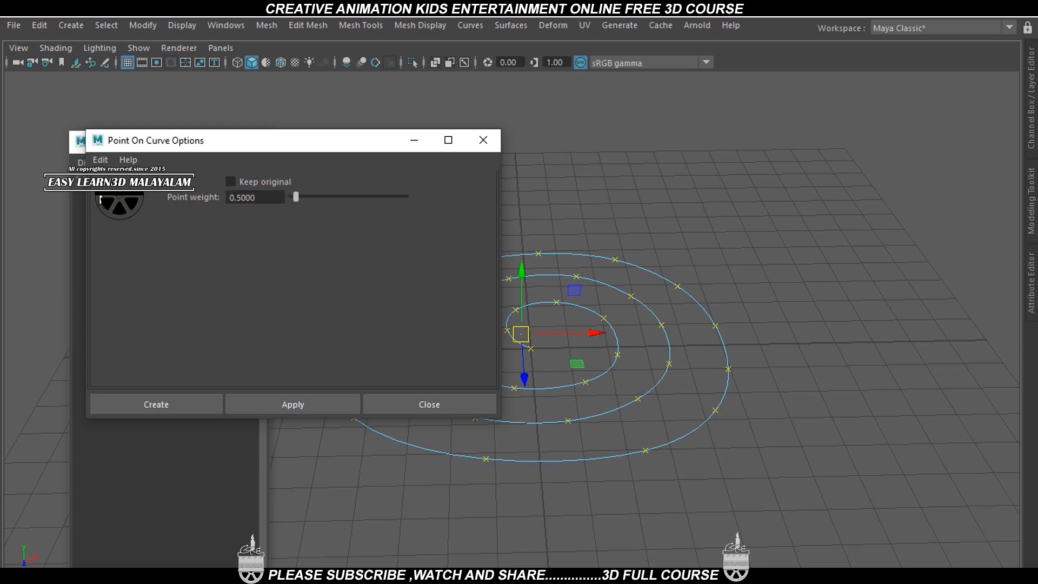
pyautogui.click(172, 403)
# Step: Select all the locators along the spiral and center their pivots
pyautogui.keyDown('alt'); pyautogui.moveTo(690, 335); pyautogui.dragTo(638, 324); pyautogui.keyUp('alt')
pyautogui.rightClick(728, 161)
pyautogui.click(744, 152)
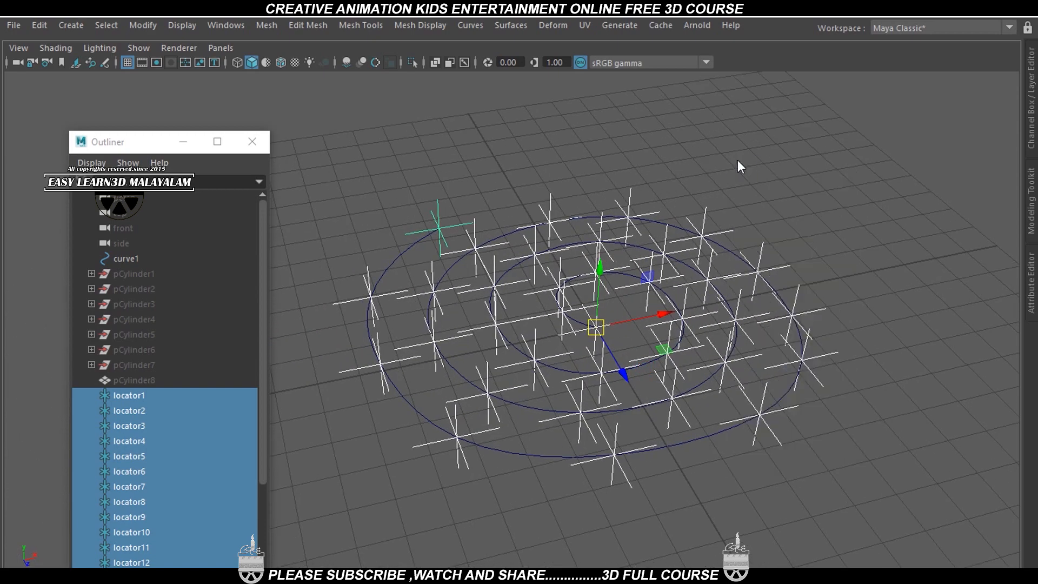
pyautogui.click(502, 224)
pyautogui.click(449, 226)
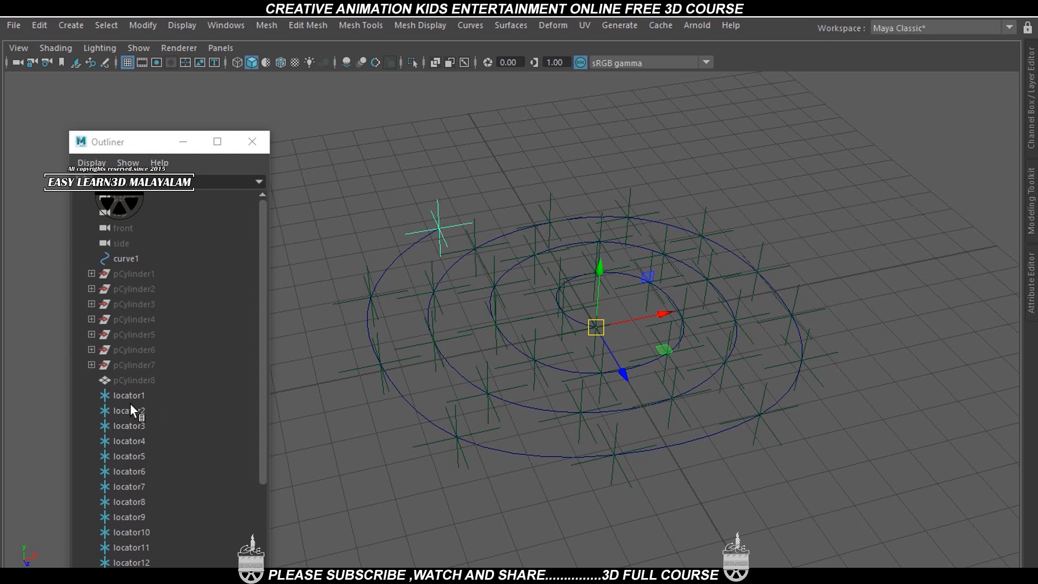
pyautogui.scroll(-6, 146, 395)
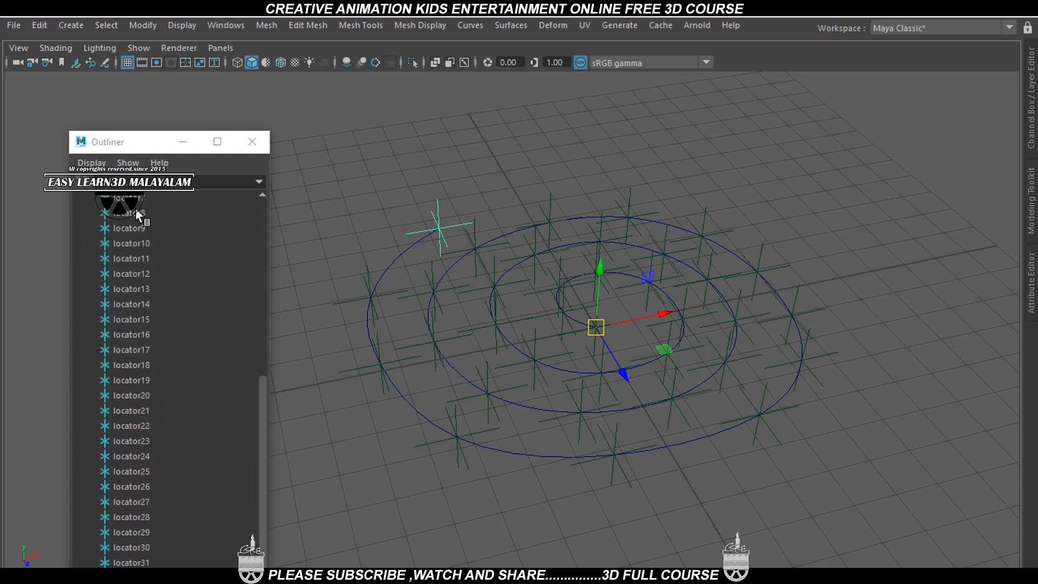
pyautogui.scroll(3, 162, 227)
pyautogui.moveTo(330, 147); pyautogui.dragTo(933, 550)
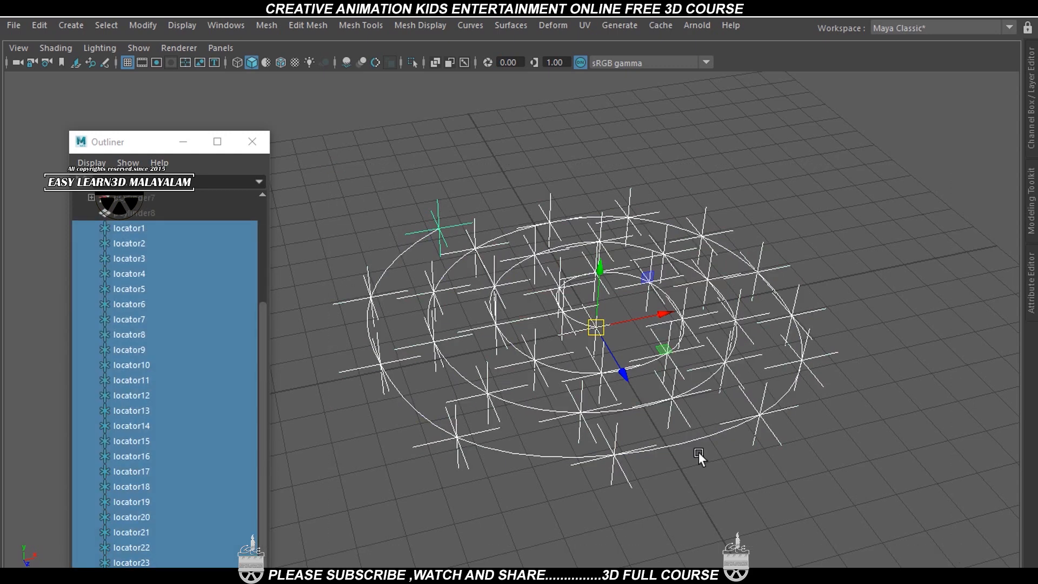
pyautogui.click(142, 25)
pyautogui.click(181, 135)
pyautogui.click(442, 215)
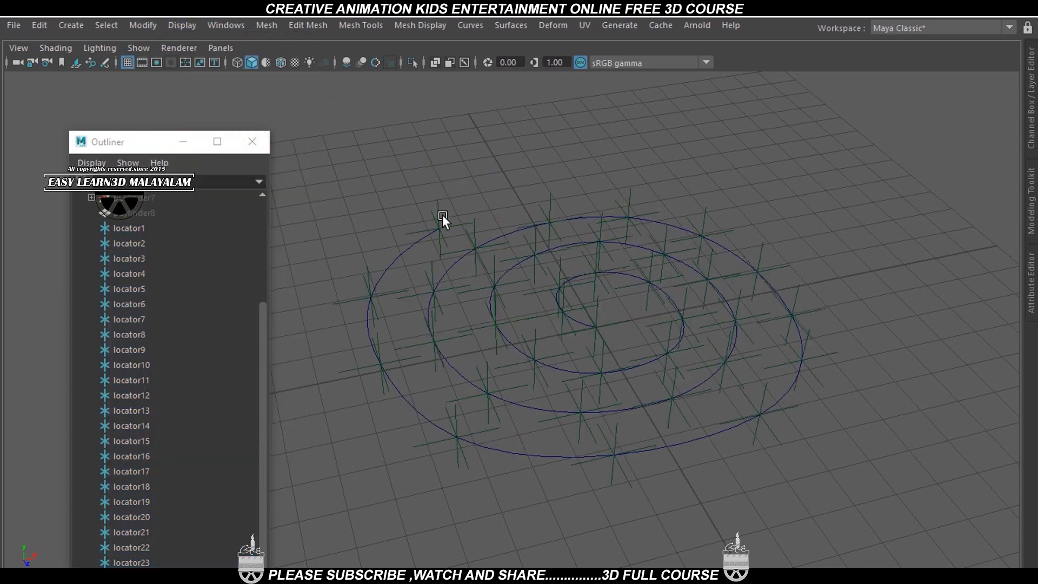
# Step: Try moving the locator at the spiral's outer end to bend the curve, and undo the move
pyautogui.click(440, 228)
pyautogui.moveTo(442, 234); pyautogui.dragTo(348, 325)
pyautogui.hotkey('ctrl', 'z')
pyautogui.keyDown('alt'); pyautogui.moveTo(589, 358); pyautogui.dragTo(766, 292); pyautogui.keyUp('alt')
pyautogui.click(799, 267)
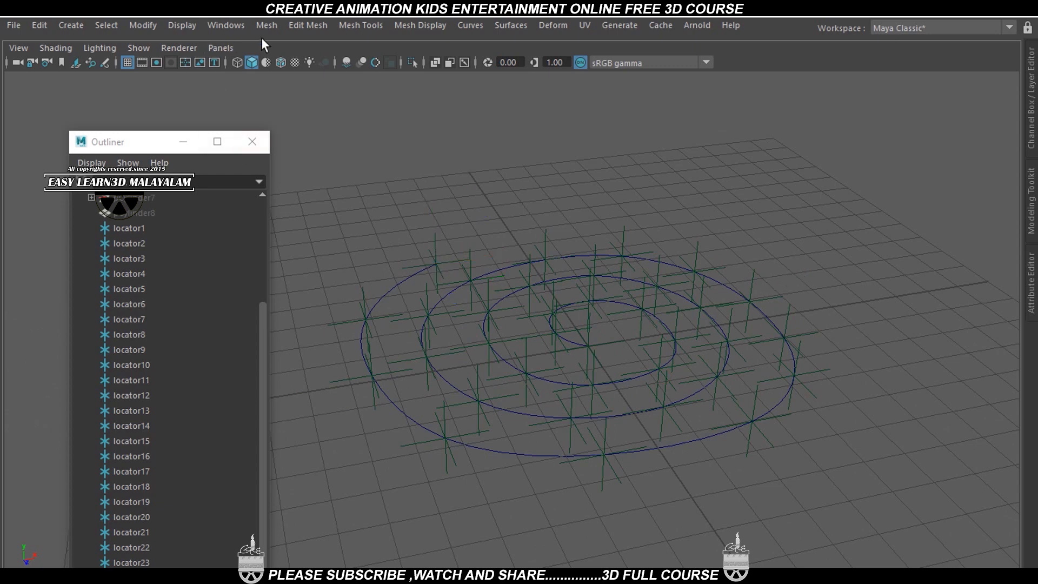
# Step: Show all hidden objects so the rope geometry is displayed along the spiral curve
pyautogui.click(176, 23)
pyautogui.moveTo(229, 119)
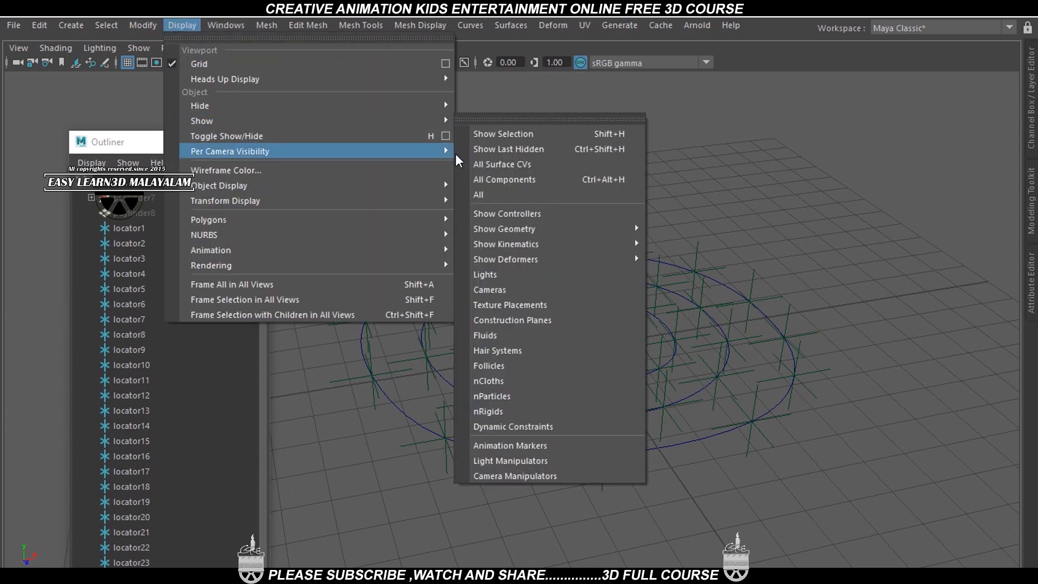
pyautogui.click(479, 194)
pyautogui.keyDown('alt'); pyautogui.moveTo(533, 243); pyautogui.dragTo(586, 372); pyautogui.keyUp('alt')
pyautogui.scroll(3, 603, 348)
# Step: Start a new scene in place of the finished rope scene
pyautogui.click(13, 24)
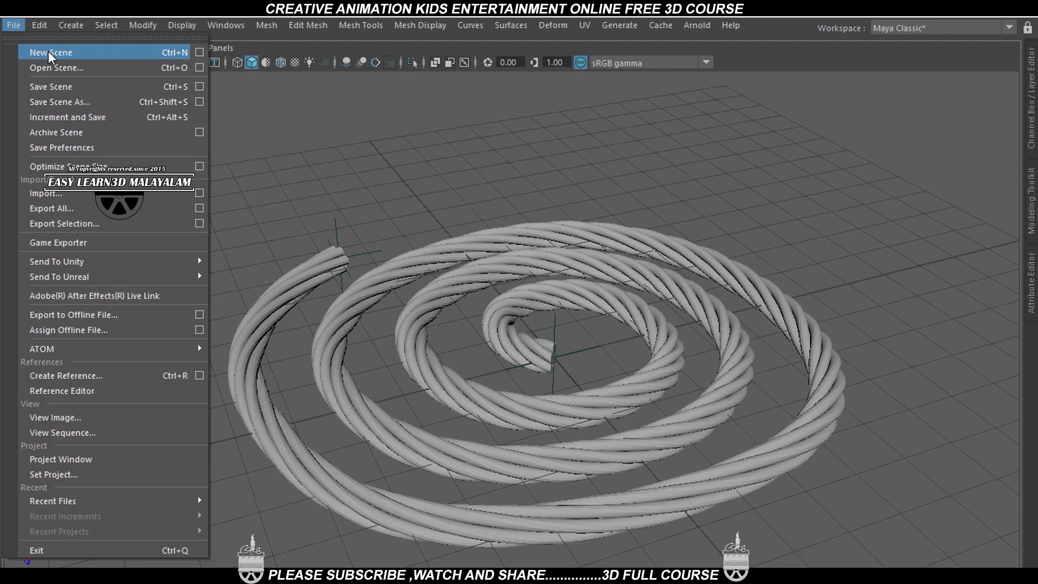
pyautogui.click(49, 51)
pyautogui.click(536, 301)
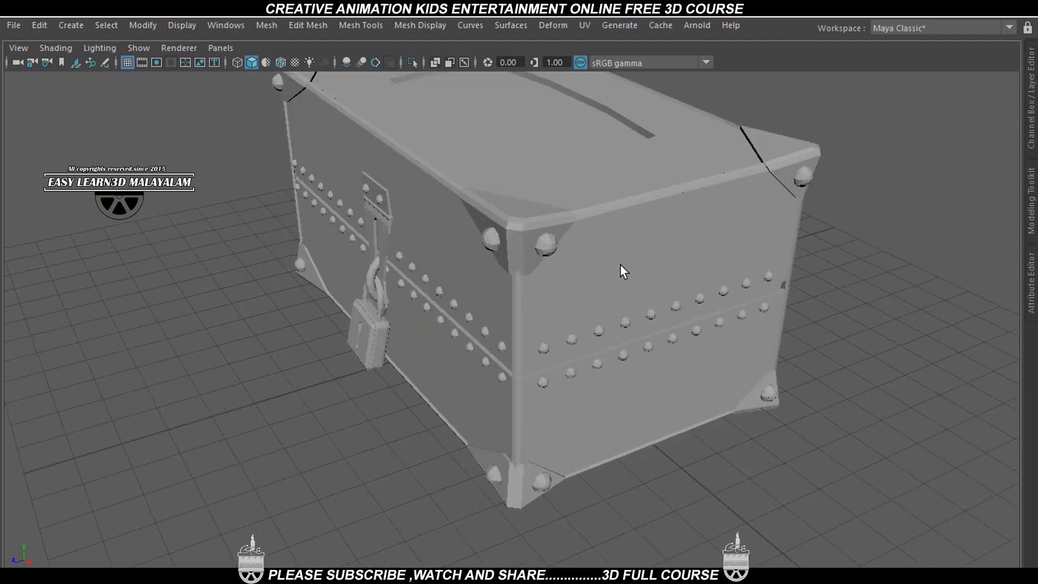
# Step: Examine the treasure chest model from its corner and its padlocked front side
pyautogui.keyDown('alt'); pyautogui.moveTo(620, 264); pyautogui.dragTo(653, 394); pyautogui.keyUp('alt')
pyautogui.click(549, 254)
pyautogui.keyDown('alt'); pyautogui.moveTo(549, 255); pyautogui.dragTo(838, 299); pyautogui.keyUp('alt')
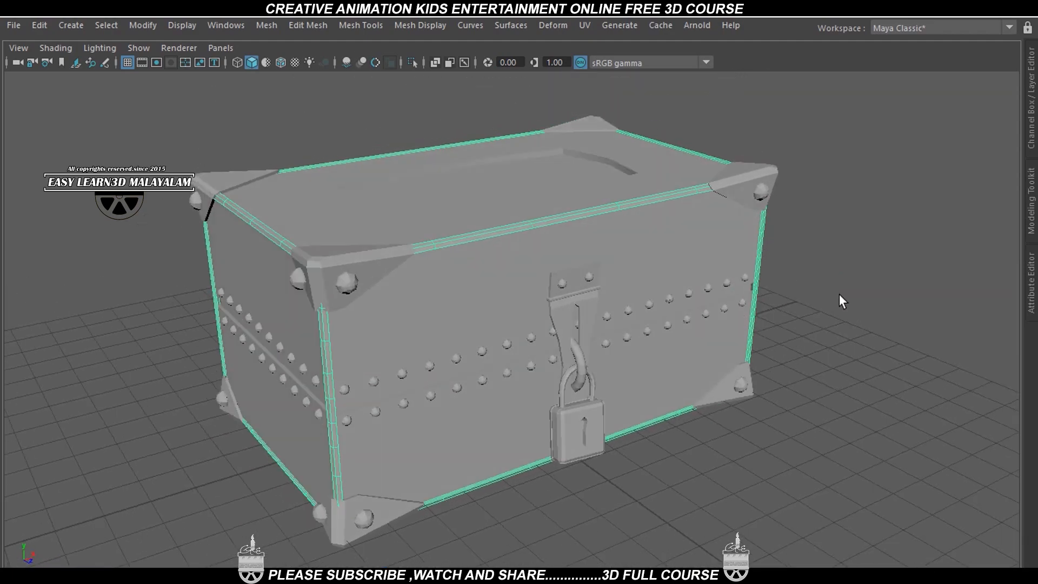
pyautogui.click(811, 281)
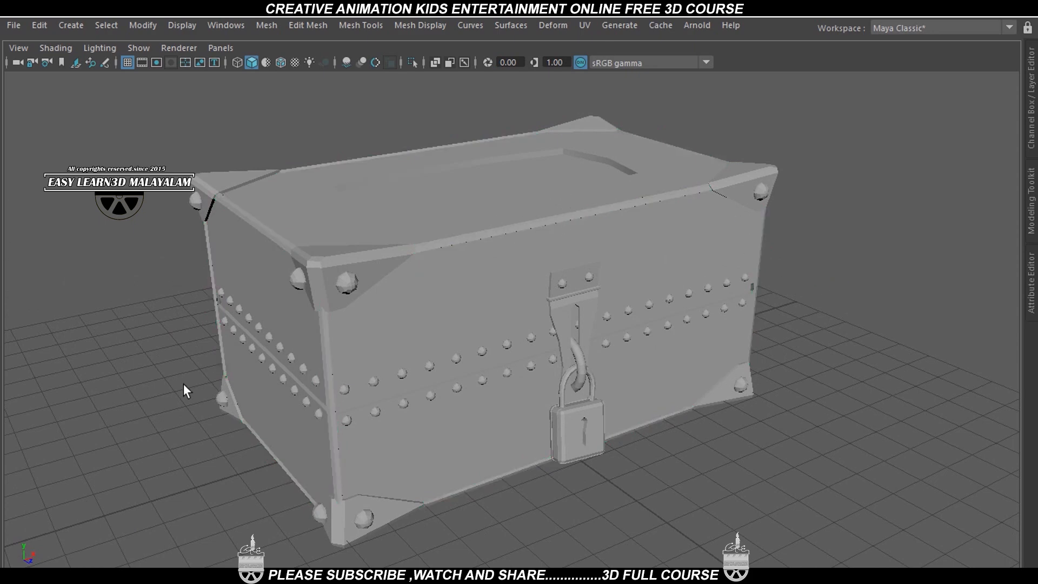
pyautogui.keyDown('alt'); pyautogui.moveTo(582, 327); pyautogui.dragTo(558, 324); pyautogui.keyUp('alt')
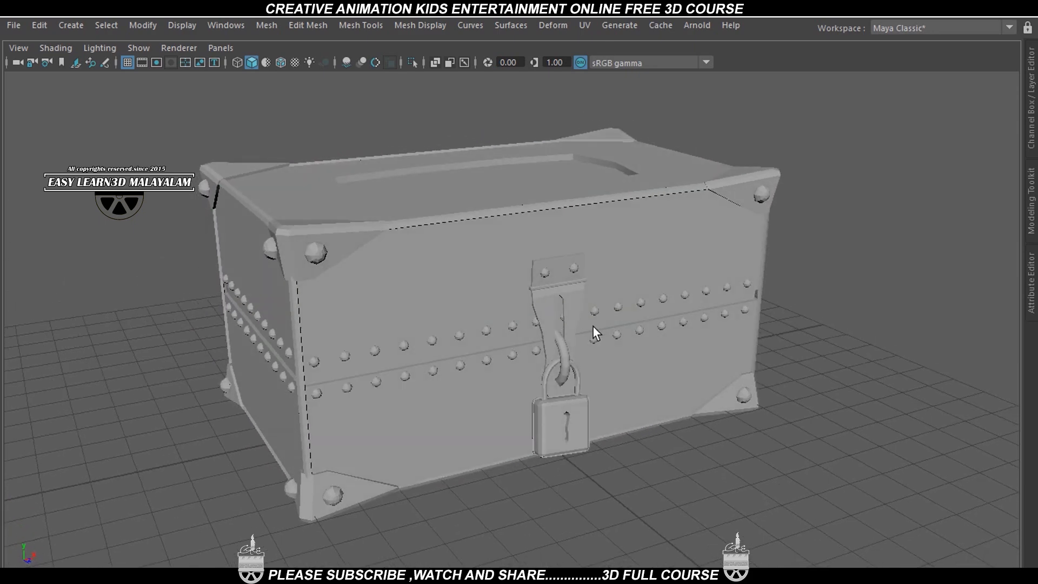
pyautogui.click(514, 209)
# Step: Create a polygon cube at the center of the chest, working in the top view
pyautogui.press('space')
pyautogui.press('space')
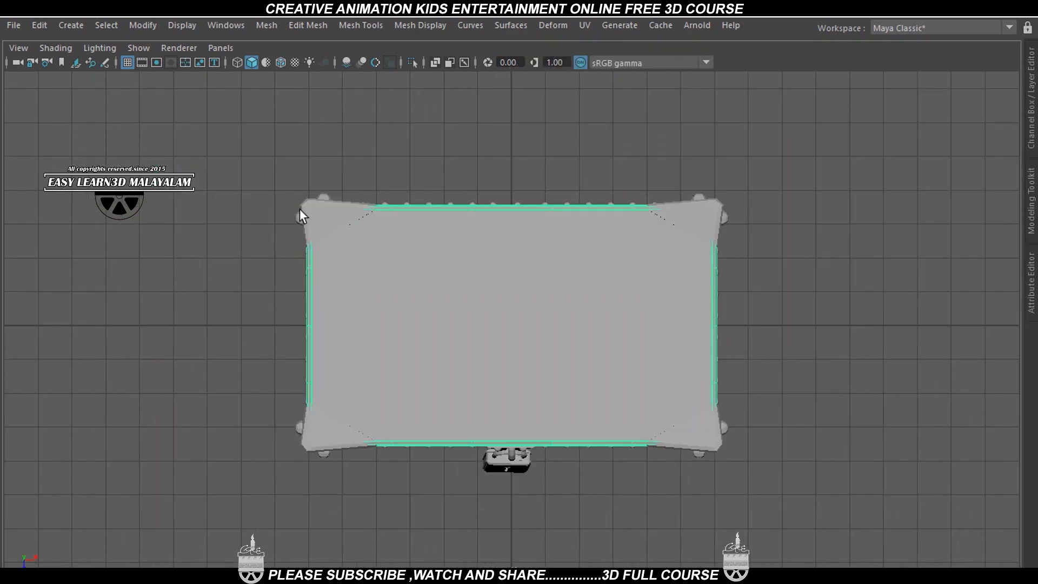
pyautogui.hotkey('ctrl', 'space')
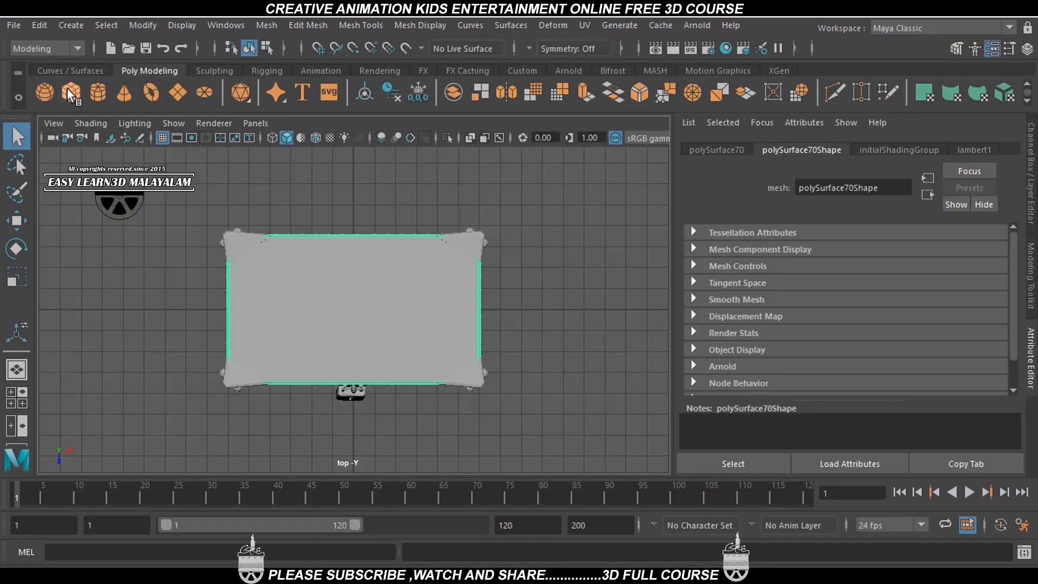
pyautogui.hotkey('ctrl', 'space')
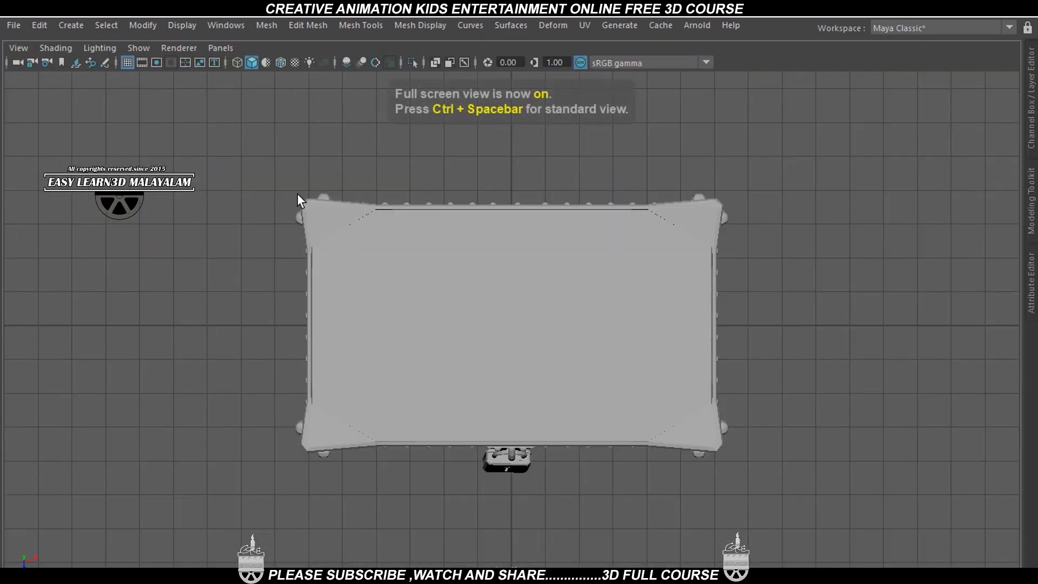
pyautogui.hotkey('ctrl', 'space')
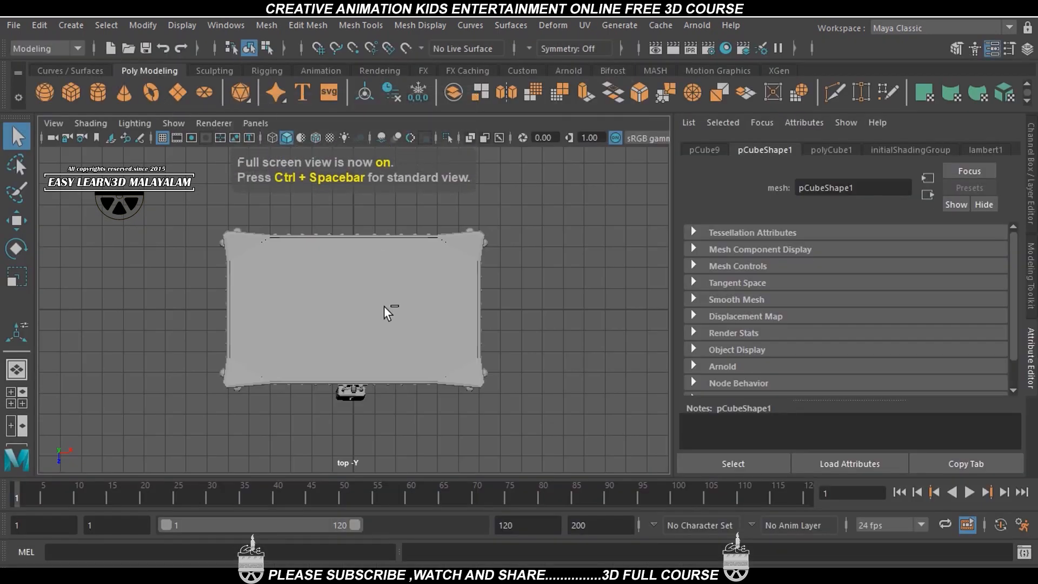
pyautogui.hotkey('ctrl', 'space')
# Step: Scale the cube in wireframe to the chest's width, depth and height, and raise it until it encloses the chest body
pyautogui.click(384, 314)
pyautogui.press('w')
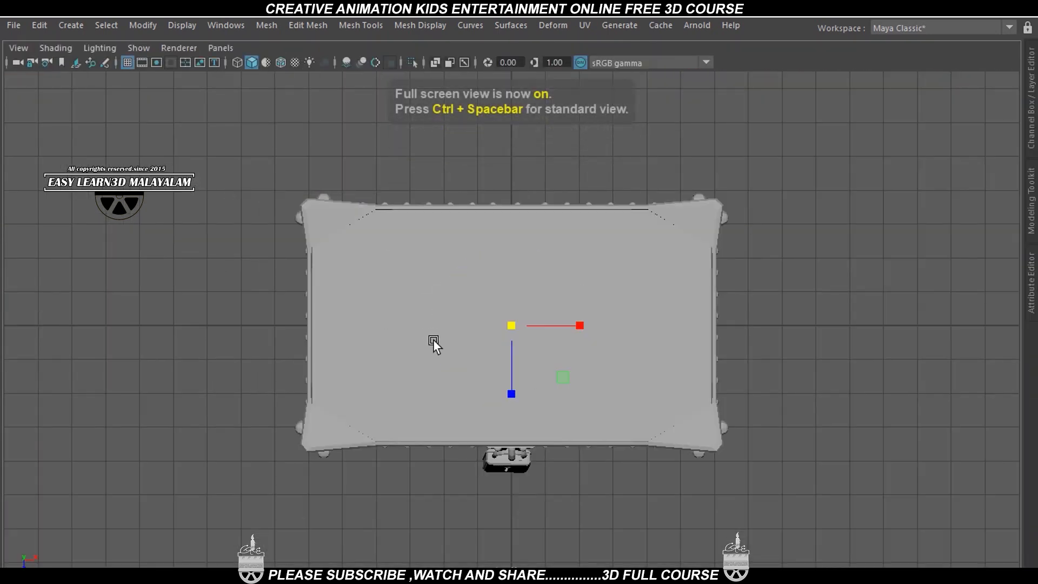
pyautogui.press('4')
pyautogui.moveTo(538, 327); pyautogui.dragTo(1019, 326)
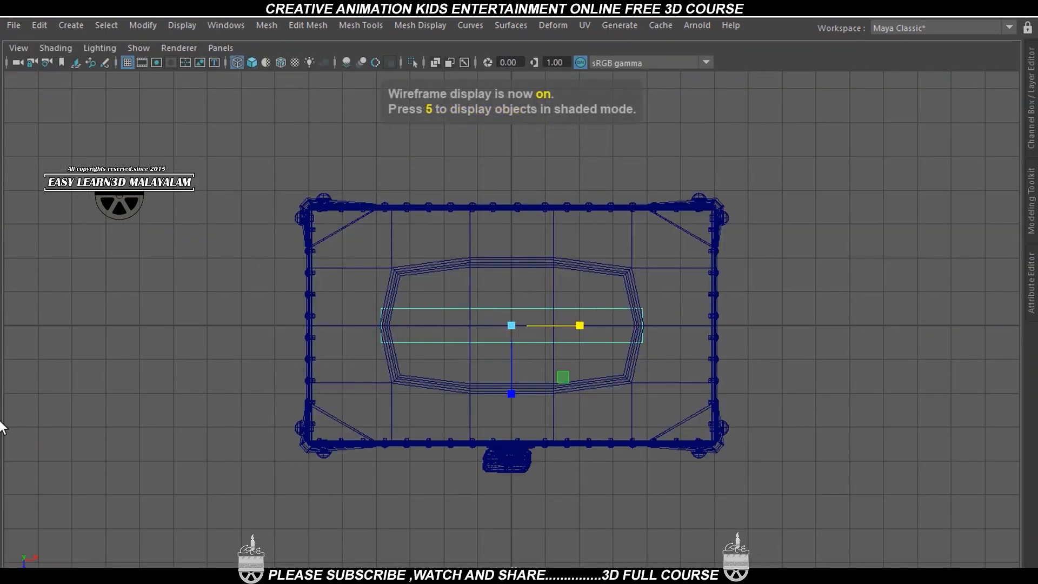
pyautogui.moveTo(577, 324); pyautogui.dragTo(623, 336)
pyautogui.moveTo(624, 336); pyautogui.dragTo(622, 336)
pyautogui.moveTo(508, 345); pyautogui.dragTo(522, 4)
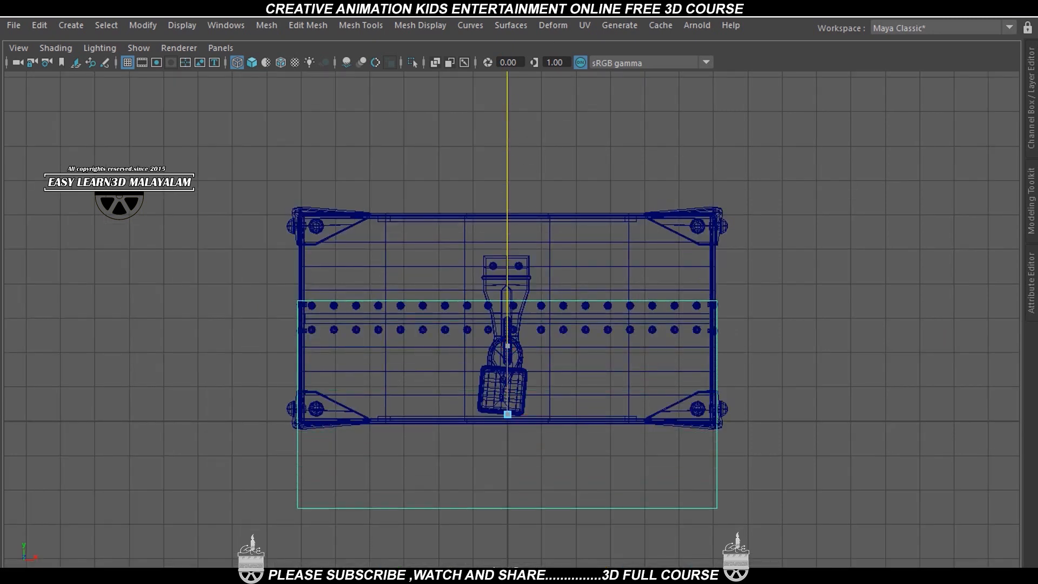
pyautogui.press('w')
pyautogui.moveTo(508, 335); pyautogui.dragTo(510, 250)
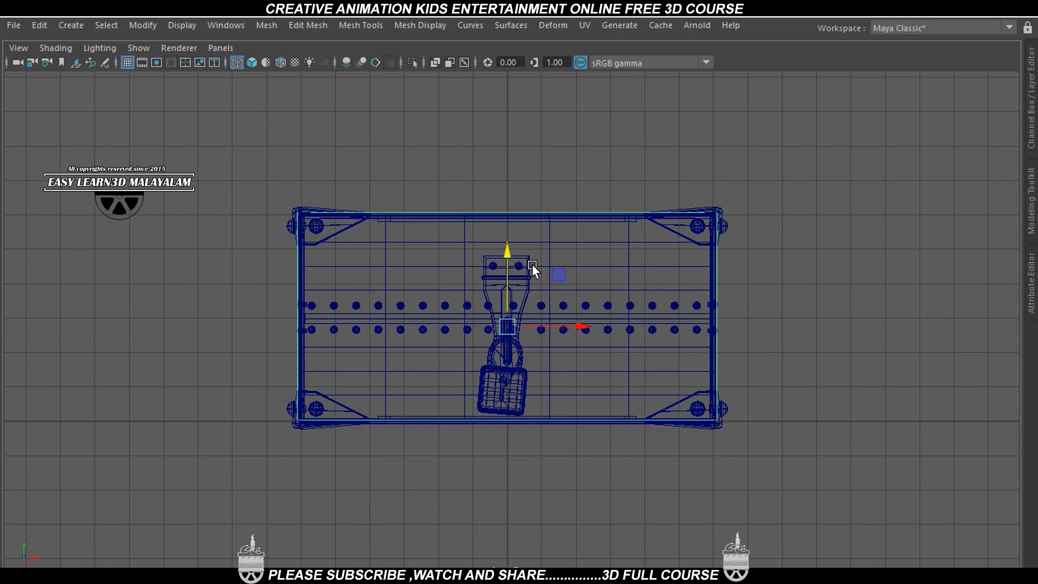
# Step: Return to the perspective view and hide everything except the enclosing cube
pyautogui.press('space')
pyautogui.press('space')
pyautogui.click(695, 351)
pyautogui.keyDown('alt'); pyautogui.moveTo(699, 353); pyautogui.dragTo(679, 317); pyautogui.keyUp('alt')
pyautogui.hotkey('alt', 'h')
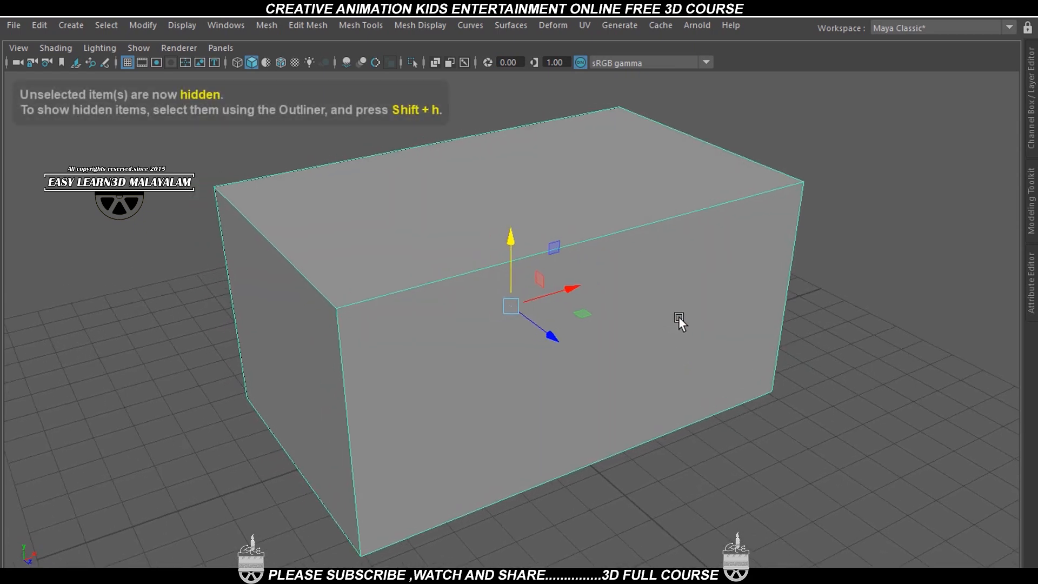
# Step: Set the cube's width, height and depth subdivisions to 2 each
pyautogui.press('t')
pyautogui.moveTo(111, 289); pyautogui.dragTo(124, 312)
pyautogui.keyDown('alt'); pyautogui.moveTo(498, 373); pyautogui.dragTo(595, 324); pyautogui.keyUp('alt')
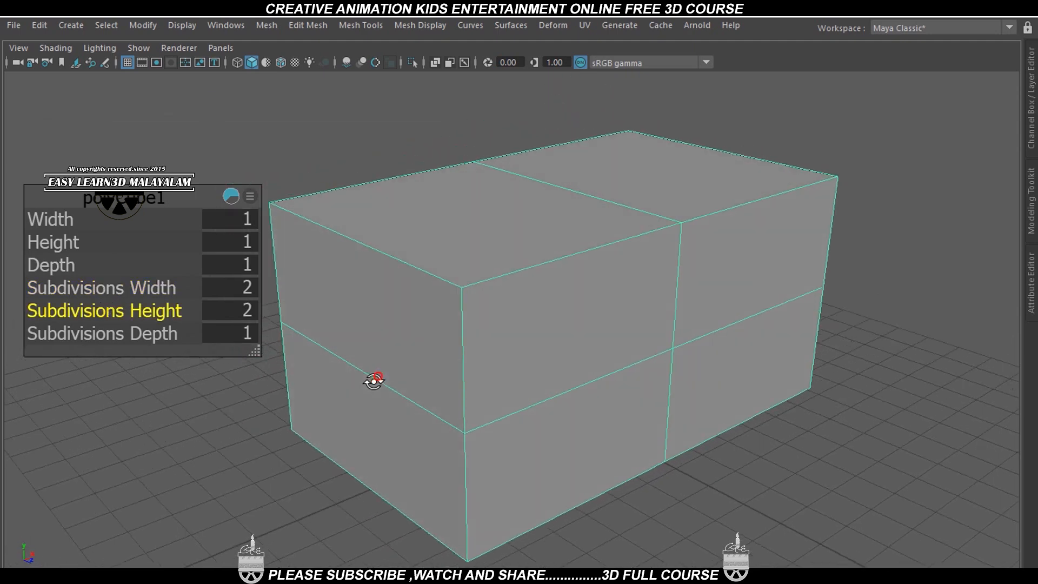
pyautogui.keyDown('alt'); pyautogui.moveTo(373, 381); pyautogui.dragTo(379, 379); pyautogui.keyUp('alt')
pyautogui.moveTo(111, 334); pyautogui.dragTo(123, 334)
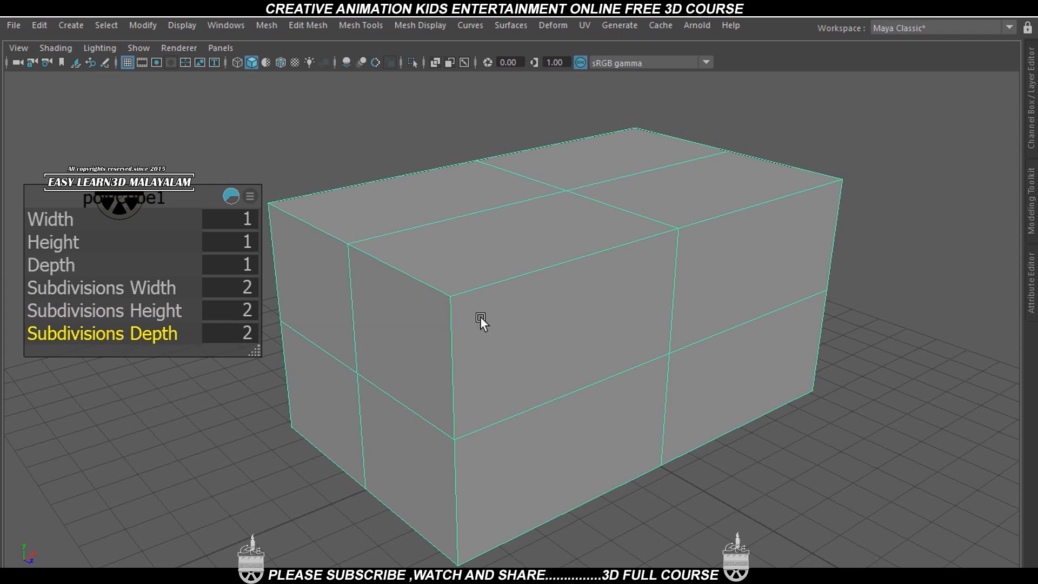
pyautogui.keyDown('alt'); pyautogui.moveTo(480, 319); pyautogui.dragTo(533, 307); pyautogui.keyUp('alt')
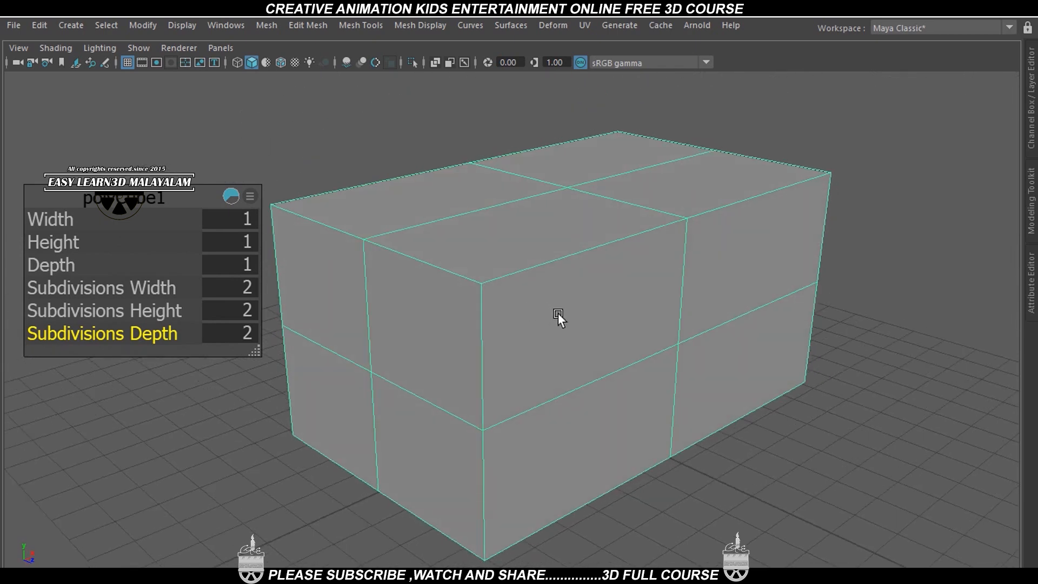
# Step: Select all faces on the underside of the box in the front view and delete them
pyautogui.keyDown('alt'); pyautogui.moveTo(600, 380); pyautogui.dragTo(598, 351); pyautogui.keyUp('alt')
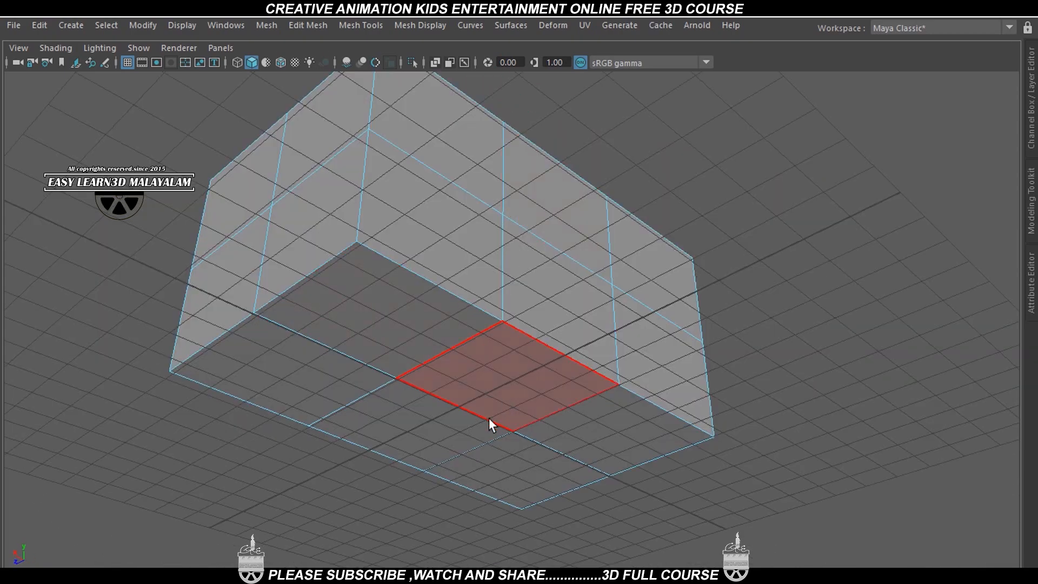
pyautogui.press('space')
pyautogui.press('space')
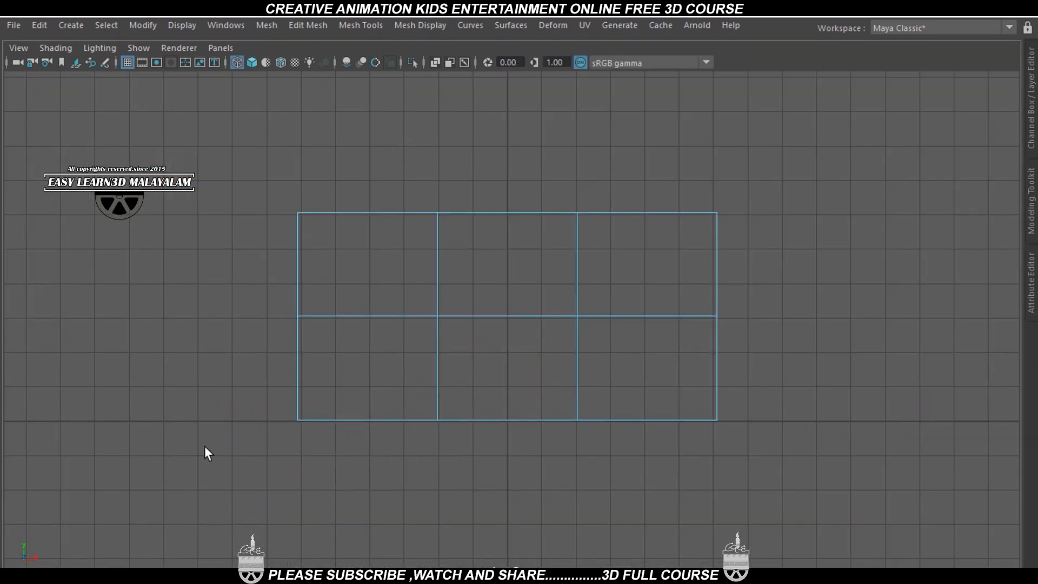
pyautogui.moveTo(205, 447); pyautogui.dragTo(794, 409)
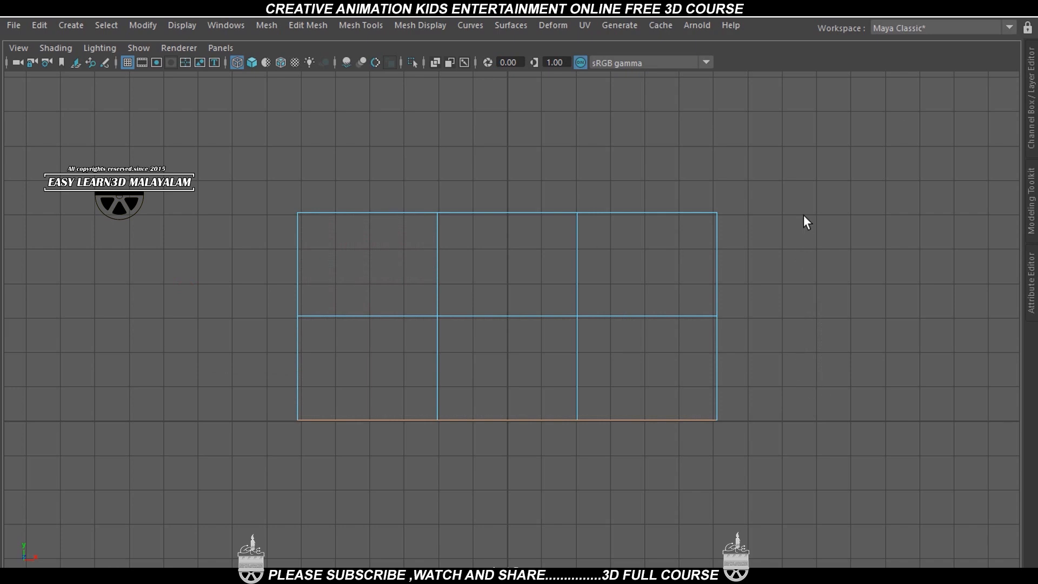
pyautogui.press('space')
pyautogui.press('space')
pyautogui.press('Delete')
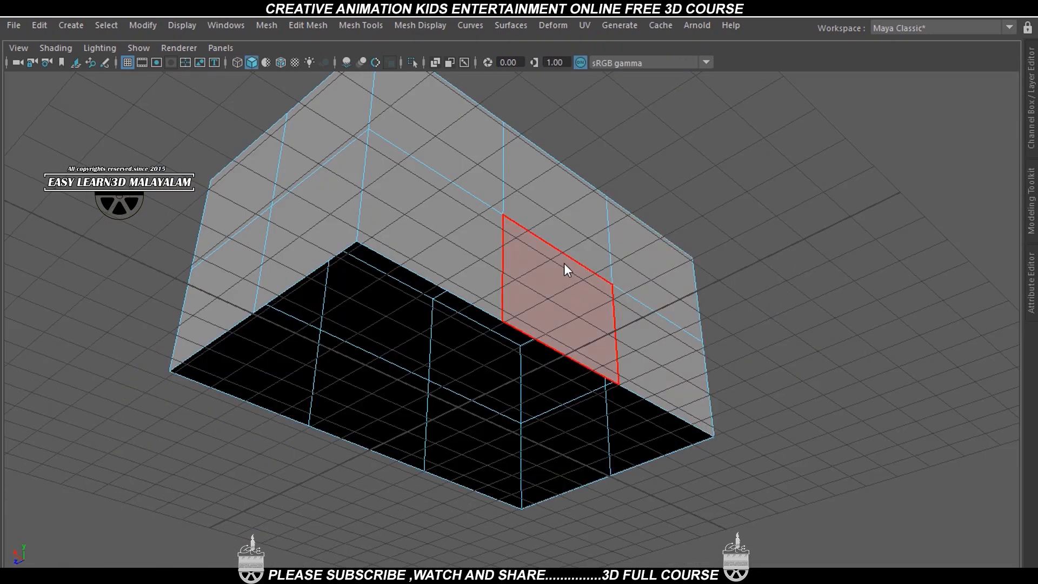
# Step: Convert one of the box's two crosswise edge loops into a curve with Polygon Edges to Curve, using reset settings
pyautogui.moveTo(557, 151); pyautogui.dragTo(556, 102, button='right')
pyautogui.keyDown('alt'); pyautogui.moveTo(555, 102); pyautogui.dragTo(537, 312); pyautogui.keyUp('alt')
pyautogui.doubleClick(459, 294)
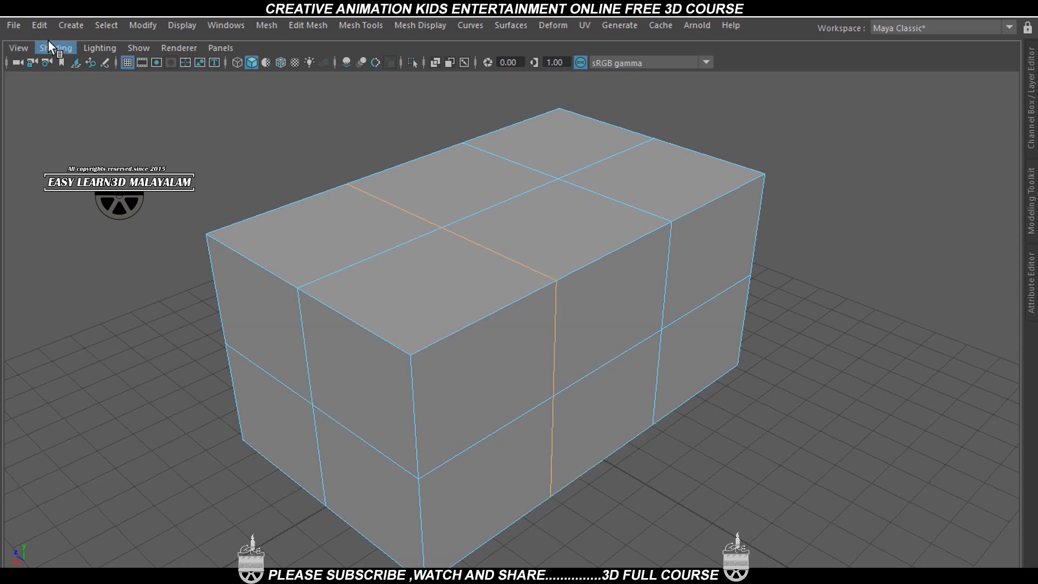
pyautogui.click(133, 24)
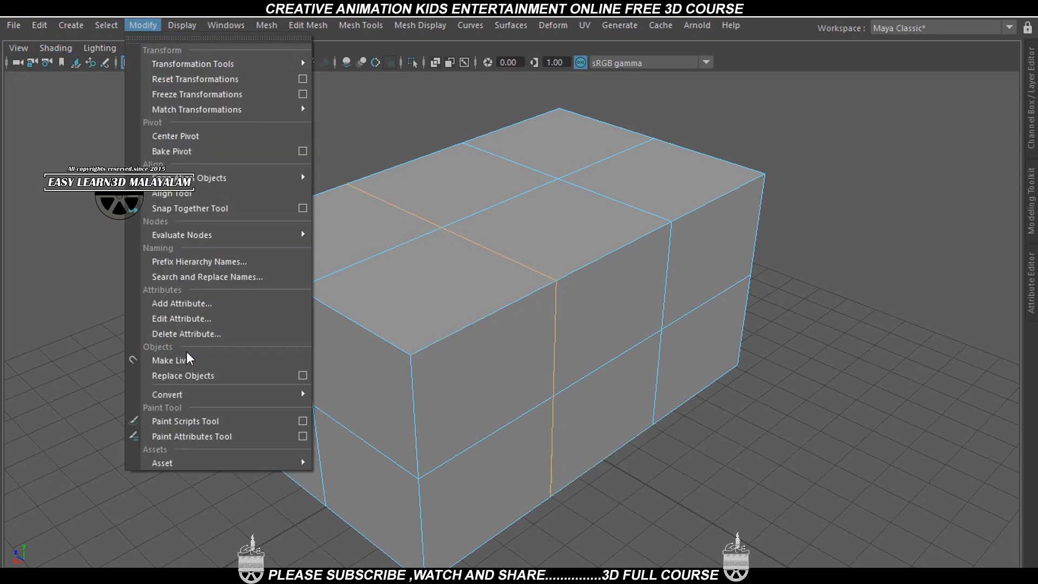
pyautogui.moveTo(187, 394)
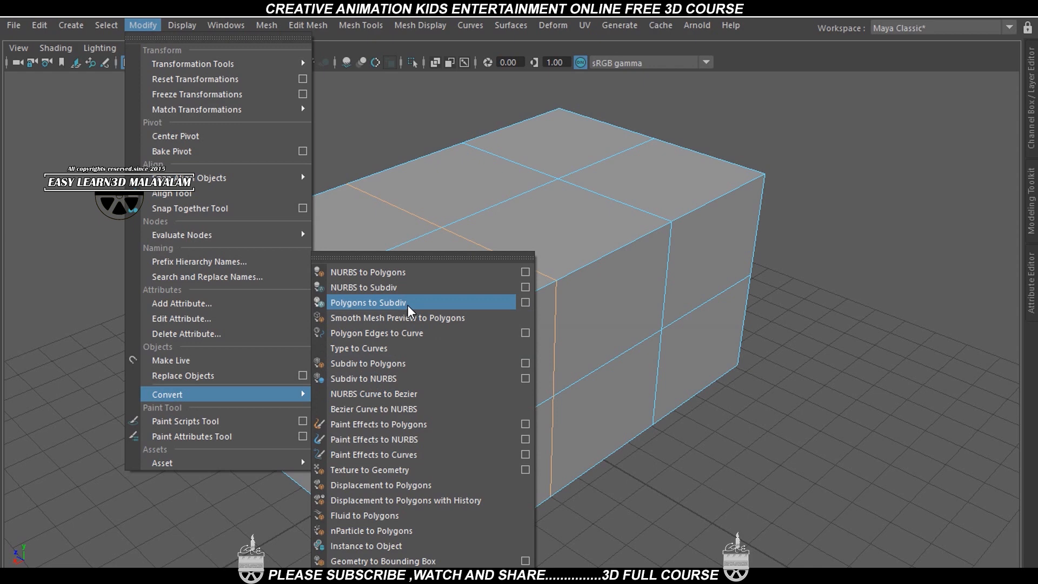
pyautogui.click(526, 333)
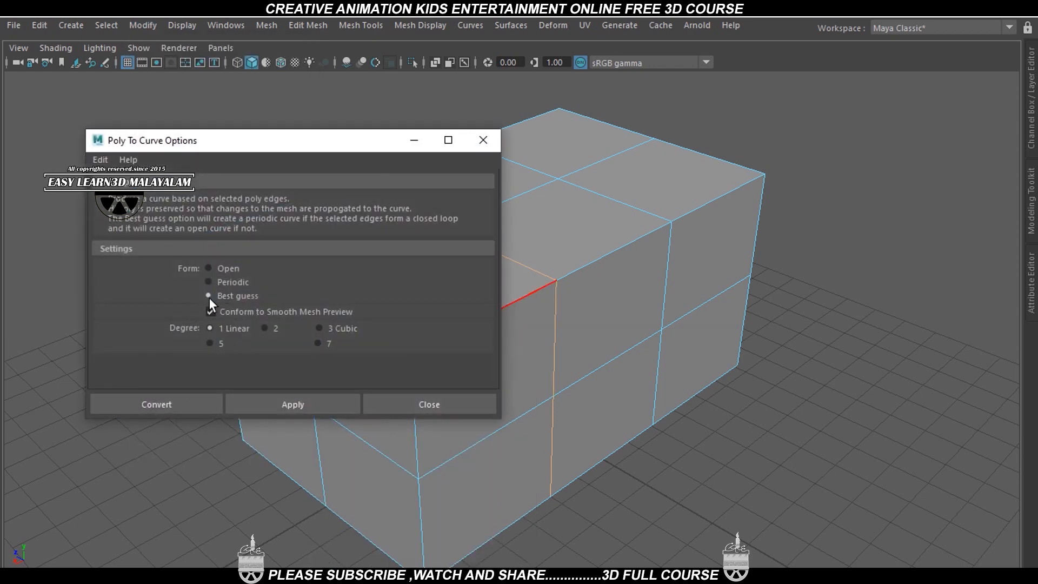
pyautogui.click(100, 159)
pyautogui.click(116, 187)
pyautogui.click(173, 404)
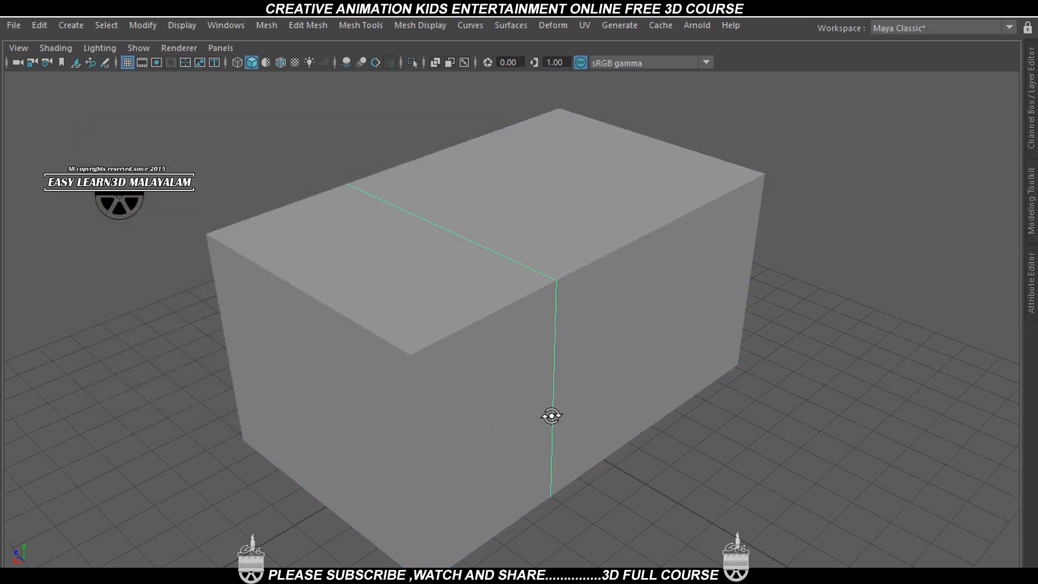
pyautogui.keyDown('alt'); pyautogui.moveTo(551, 412); pyautogui.dragTo(601, 357); pyautogui.keyUp('alt')
pyautogui.click(537, 333)
pyautogui.click(876, 378)
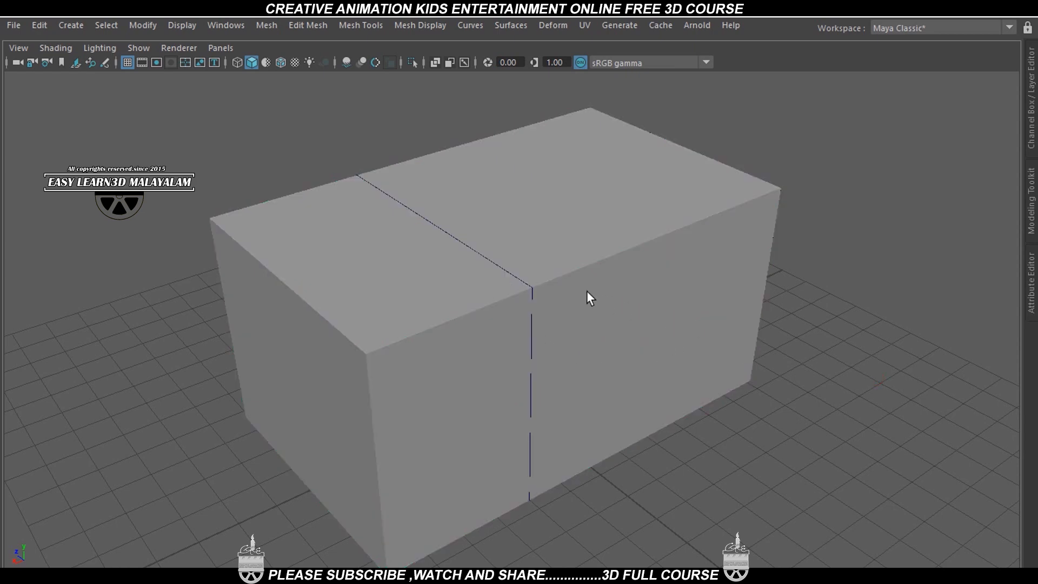
# Step: Reselect the box and convert its other crosswise edge loop into a curve
pyautogui.click(542, 298)
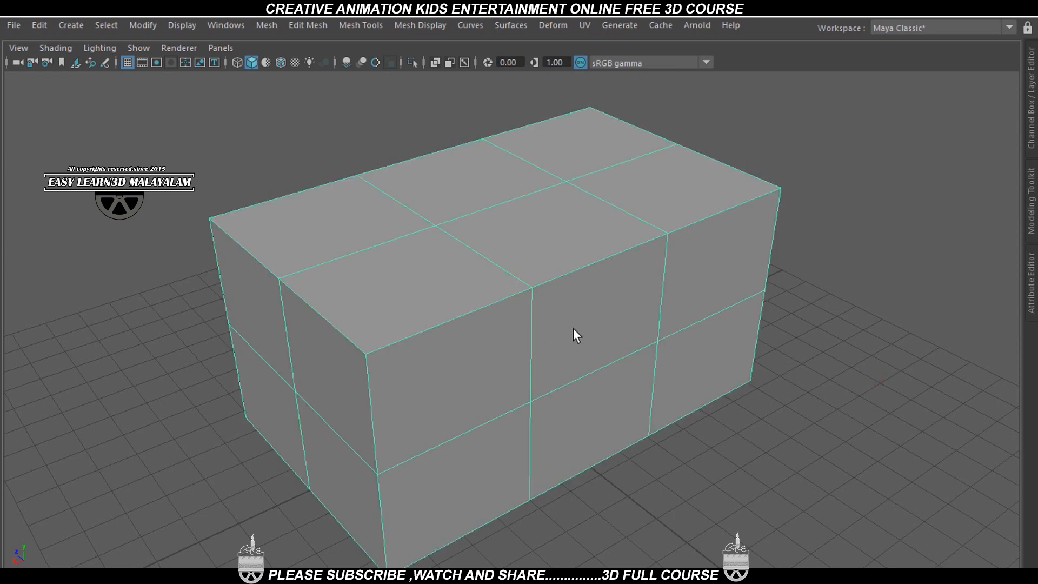
pyautogui.press('w')
pyautogui.click(839, 294)
pyautogui.click(649, 291)
pyautogui.moveTo(631, 239); pyautogui.dragTo(633, 97, button='right')
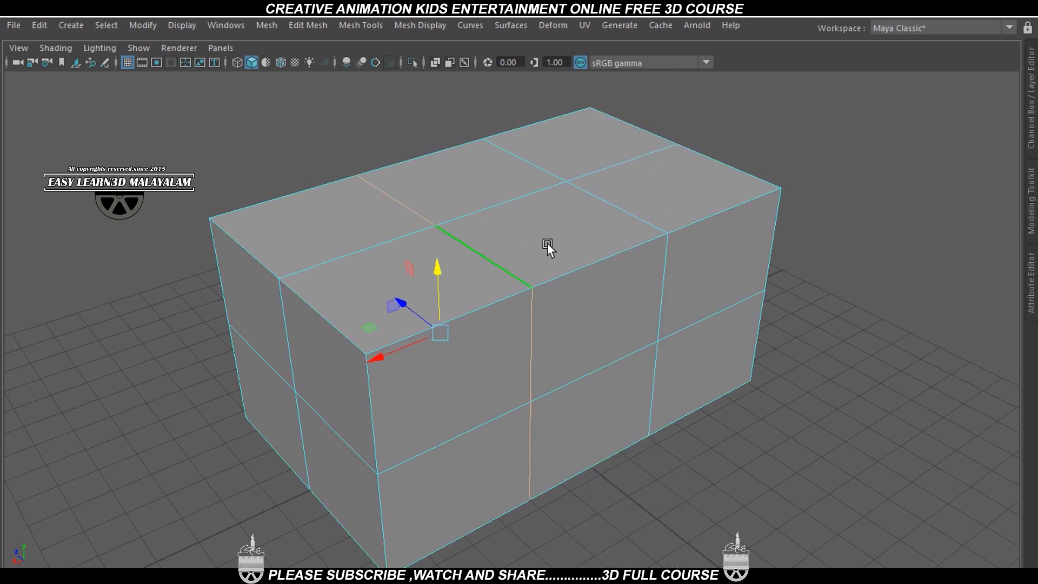
pyautogui.doubleClick(616, 205)
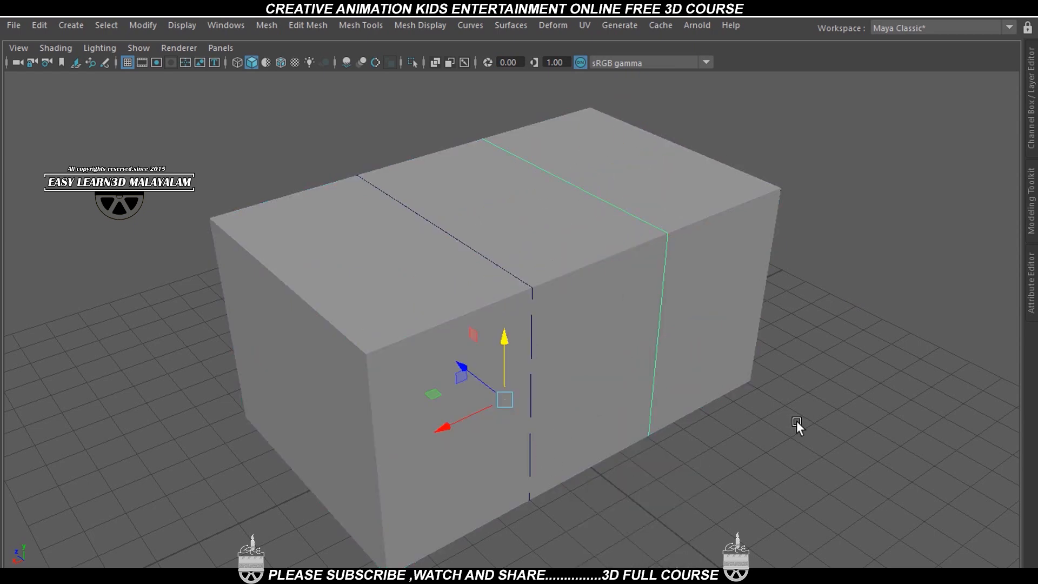
# Step: Convert the horizontal edge loop around the middle of the box into a curve and reselect the box
pyautogui.press('F8')
pyautogui.moveTo(610, 149); pyautogui.dragTo(608, 193, button='right')
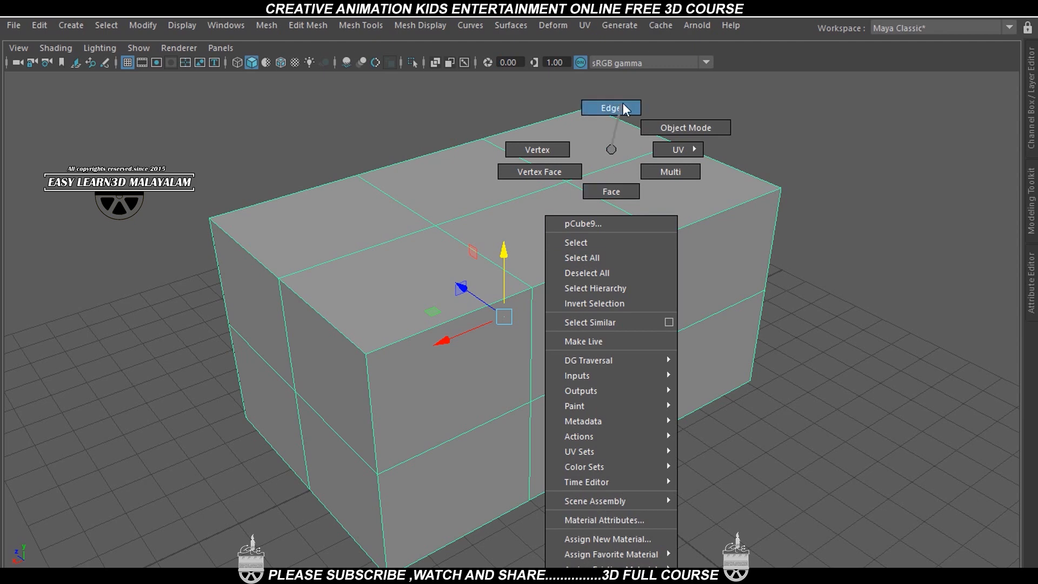
pyautogui.moveTo(622, 103); pyautogui.dragTo(623, 105, button='right')
pyautogui.doubleClick(501, 418)
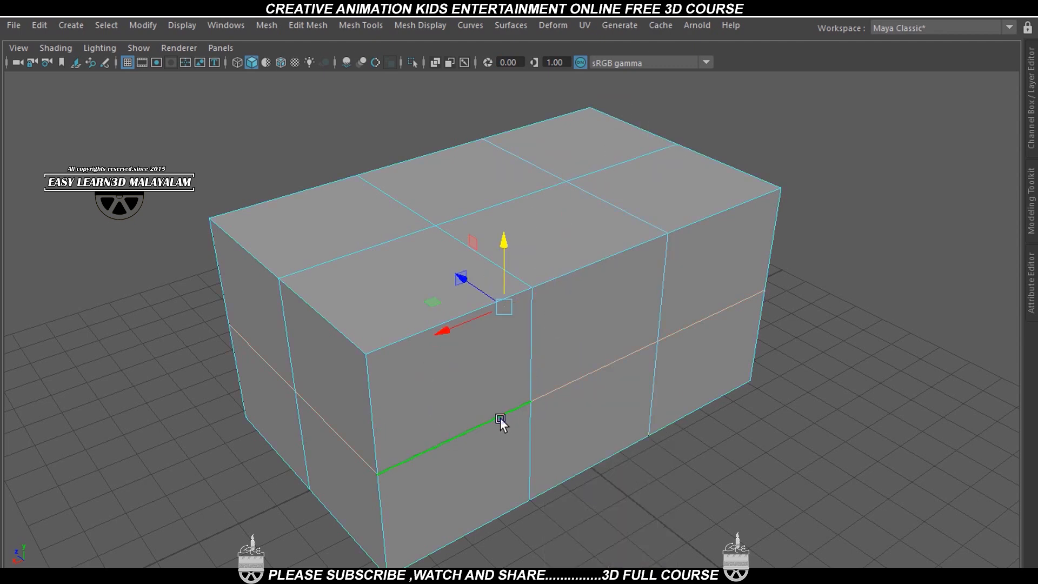
pyautogui.click(796, 361)
pyautogui.moveTo(543, 405)
pyautogui.keyDown('alt'); pyautogui.mouseDown()
pyautogui.moveTo(655, 403)
pyautogui.moveTo(550, 397)
pyautogui.mouseUp(); pyautogui.keyUp('alt')
pyautogui.click(472, 327)
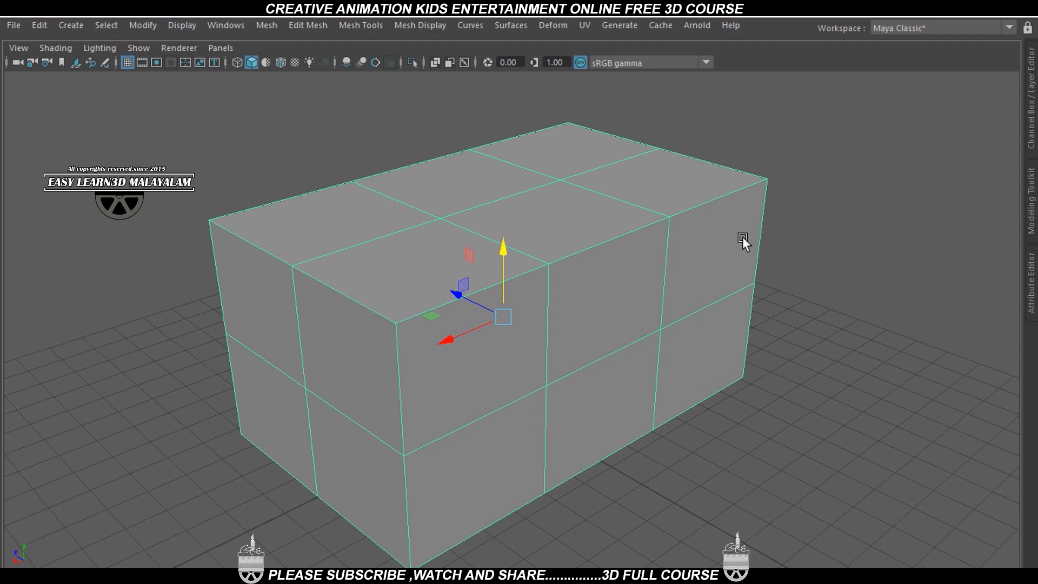
# Step: Delete the enclosing box and inspect the curves on their own
pyautogui.press('Delete')
pyautogui.keyDown('alt'); pyautogui.moveTo(690, 332); pyautogui.dragTo(782, 371); pyautogui.keyUp('alt')
pyautogui.hotkey('ctrl', 'z')
pyautogui.keyDown('alt'); pyautogui.moveTo(806, 411); pyautogui.dragTo(647, 403); pyautogui.keyUp('alt')
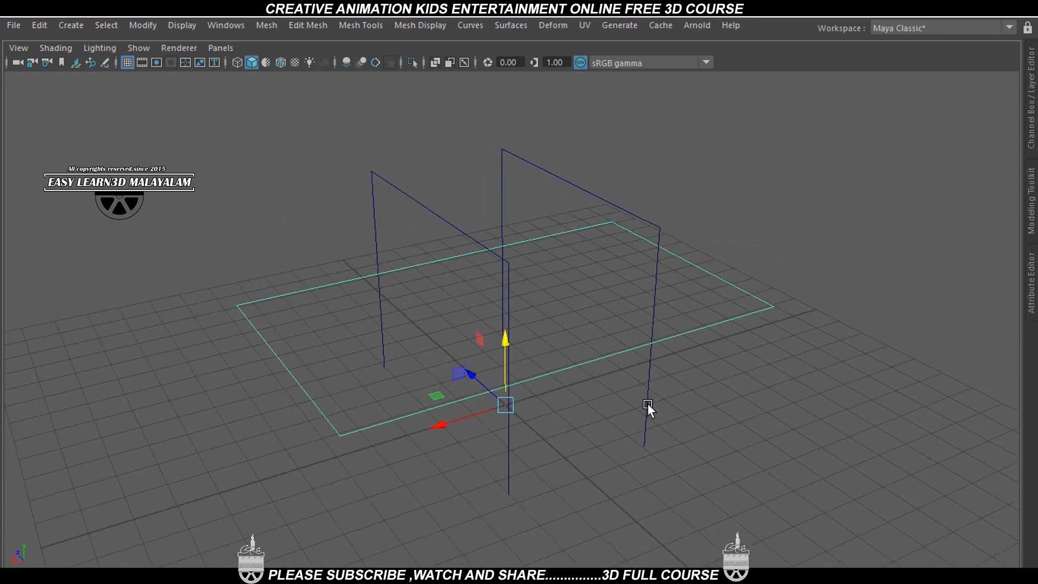
# Step: Undo the box deletion and the earlier curve conversions until only the box with its edge loops remains
pyautogui.hotkey('ctrl', 'z')
pyautogui.hotkey('ctrl', 'z')
pyautogui.hotkey('ctrl', 'z')
pyautogui.hotkey('ctrl', 'z')
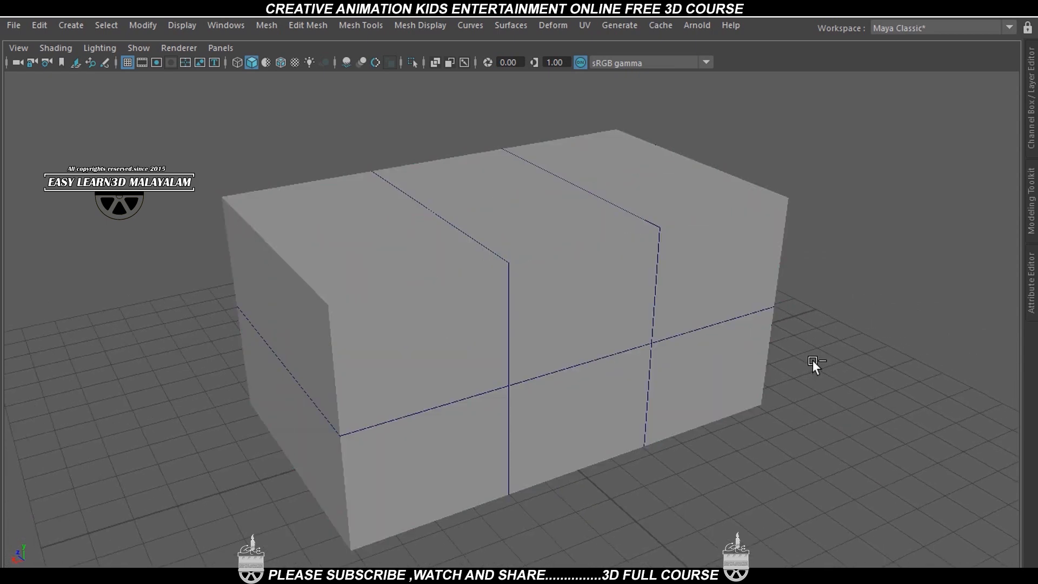
pyautogui.hotkey('ctrl', 'z')
pyautogui.hotkey('ctrl', 'z')
pyautogui.hotkey('ctrl', 'z')
pyautogui.hotkey('ctrl', 'z')
pyautogui.hotkey('ctrl', 'z')
pyautogui.hotkey('ctrl', 'z')
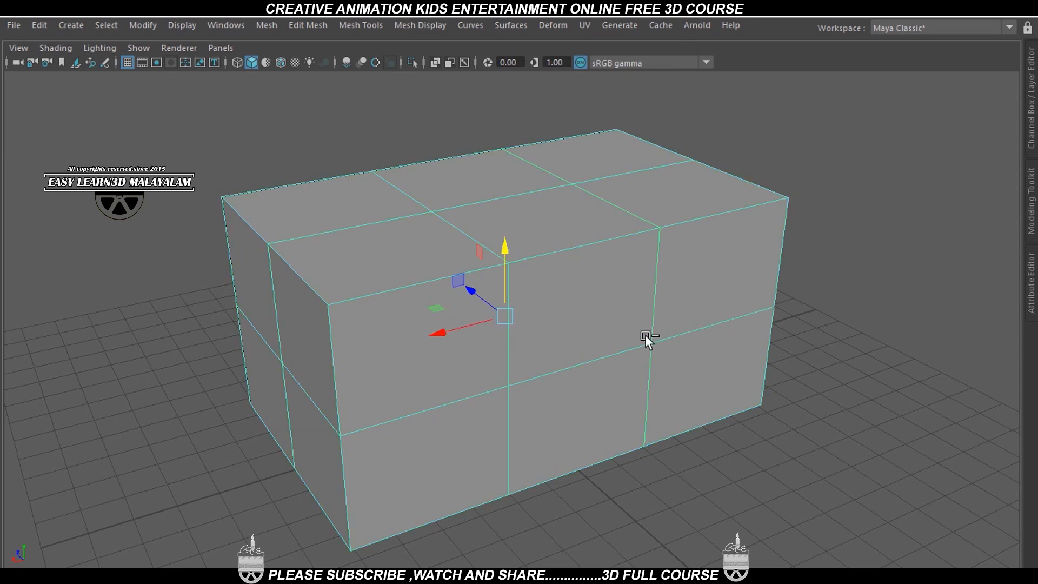
pyautogui.hotkey('ctrl', 'z')
pyautogui.hotkey('ctrl', 'z')
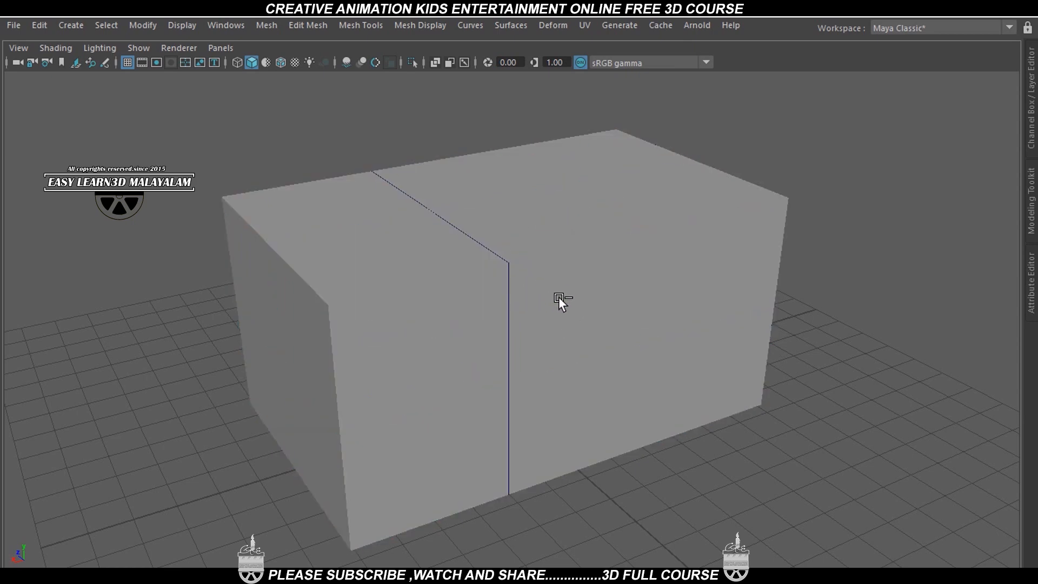
pyautogui.hotkey('shift', 'z')
pyautogui.hotkey('ctrl', 'z')
pyautogui.hotkey('ctrl', 'z')
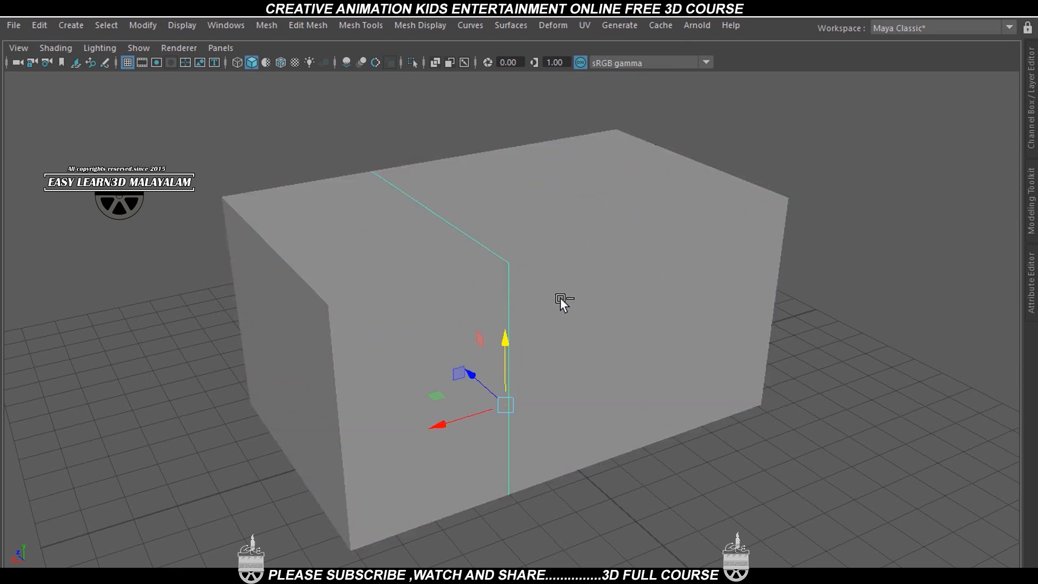
pyautogui.hotkey('shift', 'z')
pyautogui.hotkey('shift', 'z')
pyautogui.hotkey('ctrl', 'z')
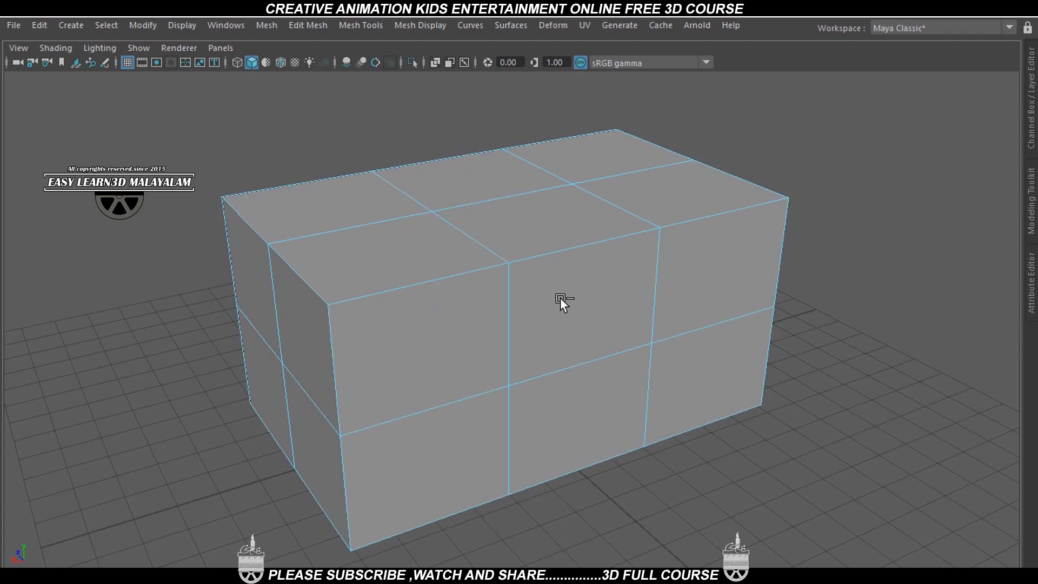
# Step: Select one crosswise edge loop running over the top and sides of the box
pyautogui.keyDown('alt'); pyautogui.moveTo(532, 296); pyautogui.dragTo(536, 308); pyautogui.keyUp('alt')
pyautogui.moveTo(549, 149); pyautogui.dragTo(662, 128, button='right')
pyautogui.keyDown('alt'); pyautogui.moveTo(757, 239); pyautogui.dragTo(731, 276); pyautogui.keyUp('alt')
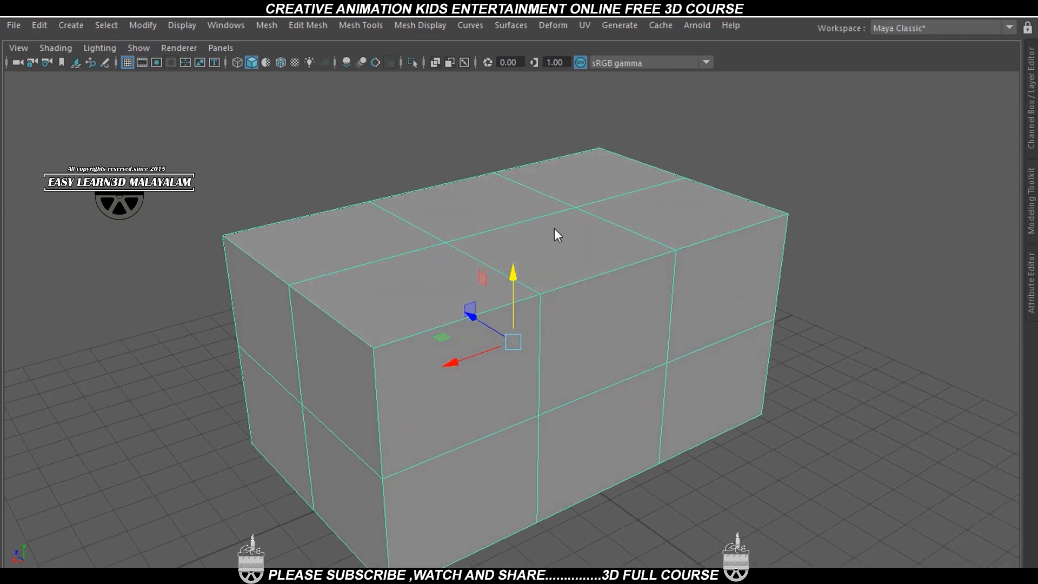
pyautogui.moveTo(552, 148); pyautogui.dragTo(557, 103, button='right')
pyautogui.click(456, 162)
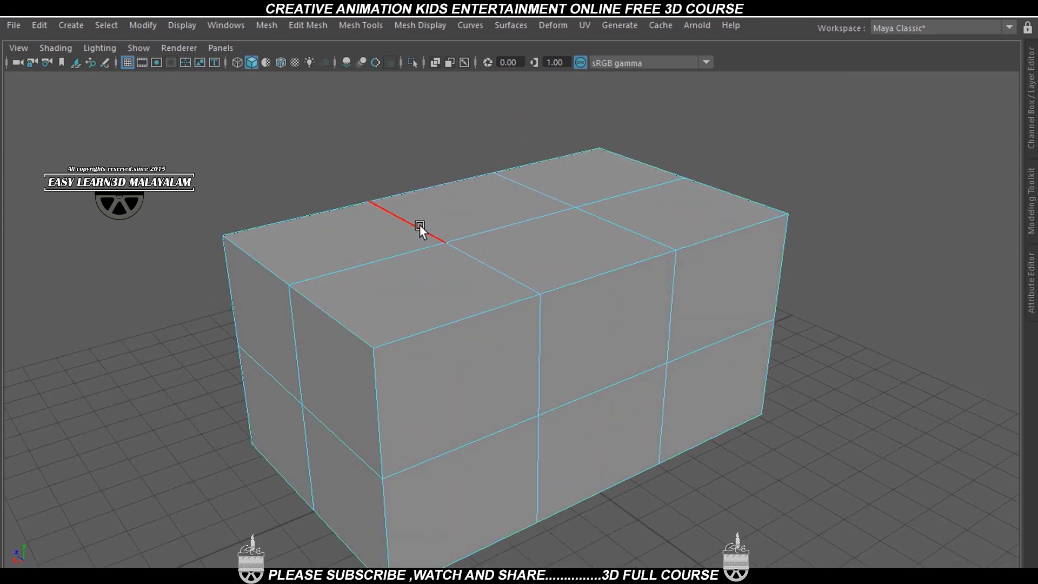
pyautogui.click(417, 231)
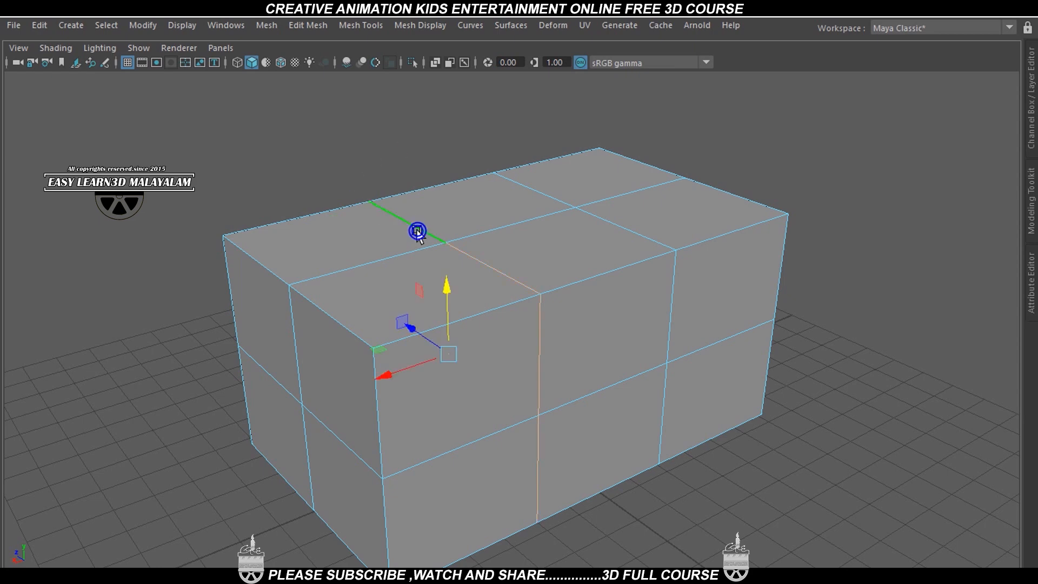
# Step: Convert the selected loop into a curve with Polygon Edges to Curve, using reset settings and degree 1 Linear
pyautogui.click(143, 25)
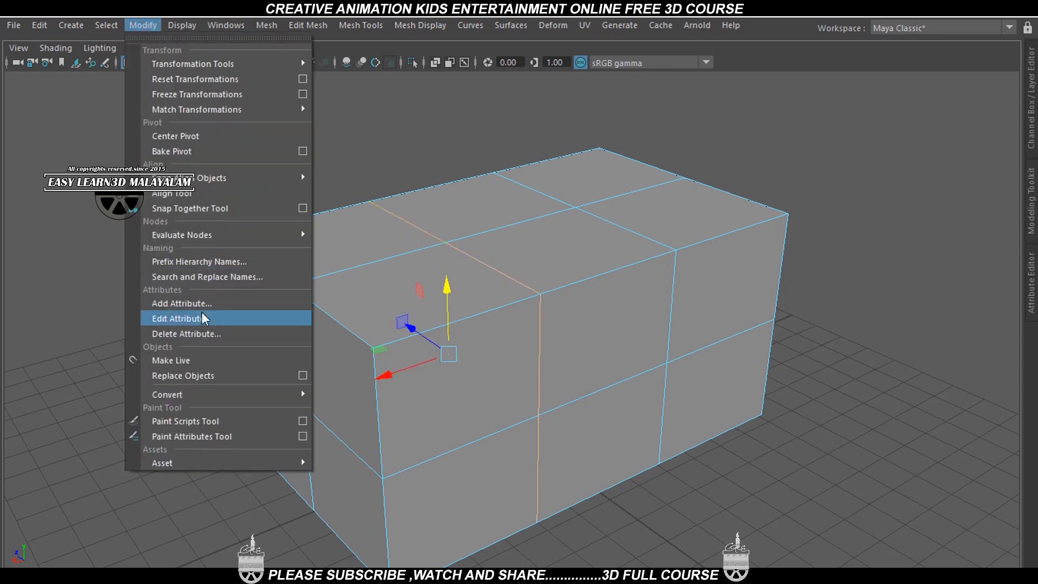
pyautogui.moveTo(224, 395)
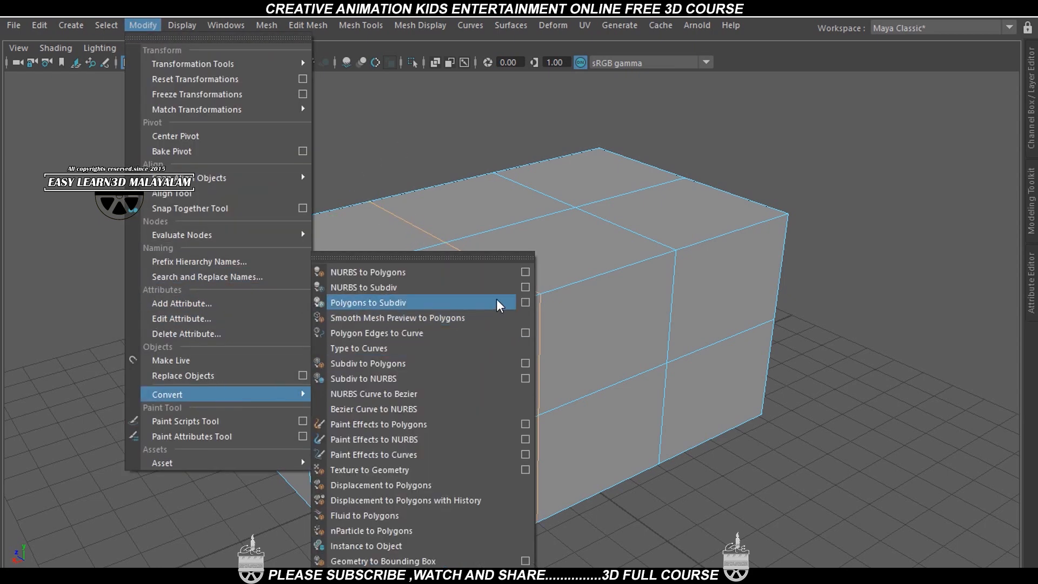
pyautogui.click(525, 334)
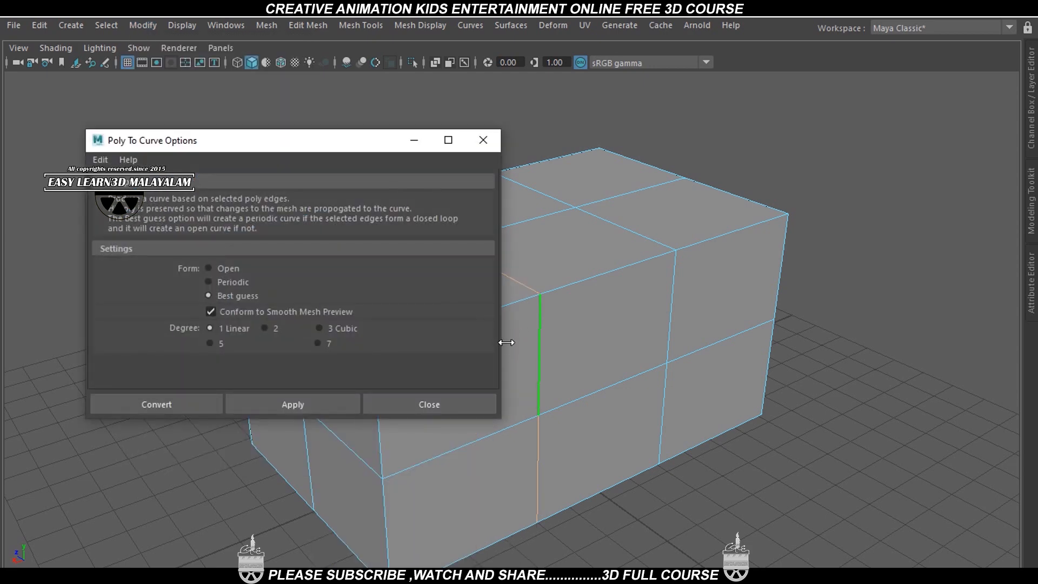
pyautogui.click(208, 268)
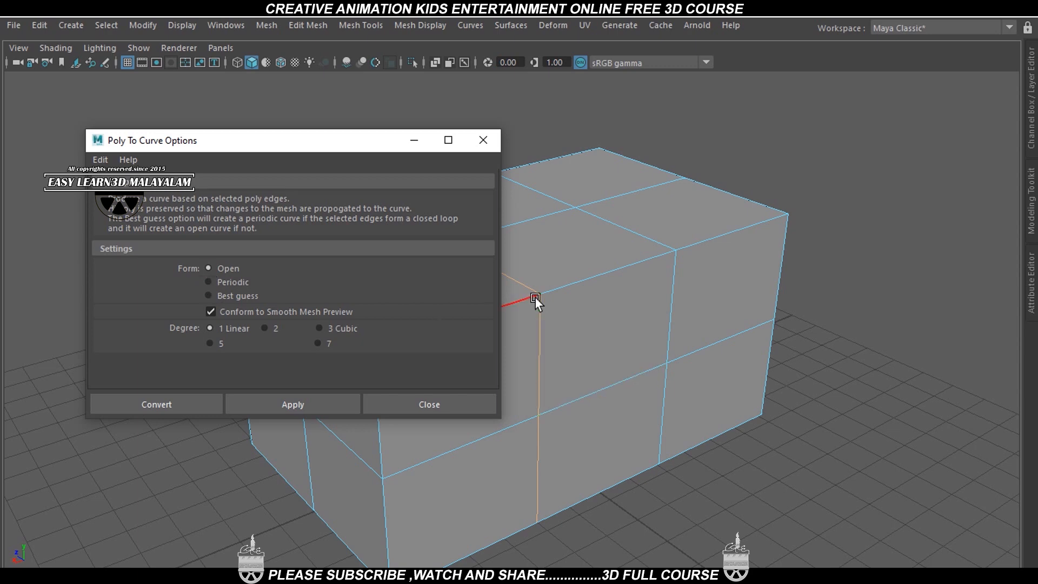
pyautogui.click(537, 515)
pyautogui.keyDown('shift'); pyautogui.click(543, 388); pyautogui.keyUp('shift')
pyautogui.click(100, 160)
pyautogui.click(135, 187)
pyautogui.click(209, 327)
pyautogui.click(180, 408)
# Step: Select the box's other crosswise edge loop and convert it into a curve with the same settings
pyautogui.keyDown('alt'); pyautogui.moveTo(792, 408); pyautogui.dragTo(769, 387); pyautogui.keyUp('alt')
pyautogui.moveTo(632, 241); pyautogui.dragTo(658, 112, button='right')
pyautogui.doubleClick(620, 218)
pyautogui.press('g')
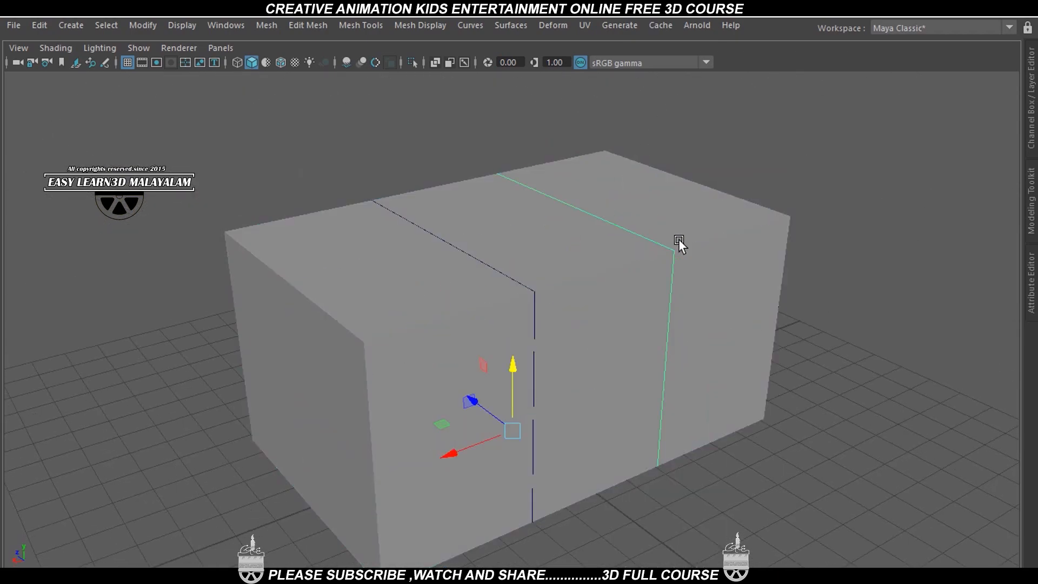
# Step: Select the lengthwise edge loop over the top of the box and convert it into a curve
pyautogui.keyDown('alt'); pyautogui.moveTo(438, 312); pyautogui.dragTo(394, 288); pyautogui.keyUp('alt')
pyautogui.moveTo(394, 288); pyautogui.dragTo(409, 102, button='right')
pyautogui.doubleClick(358, 251)
pyautogui.press('g')
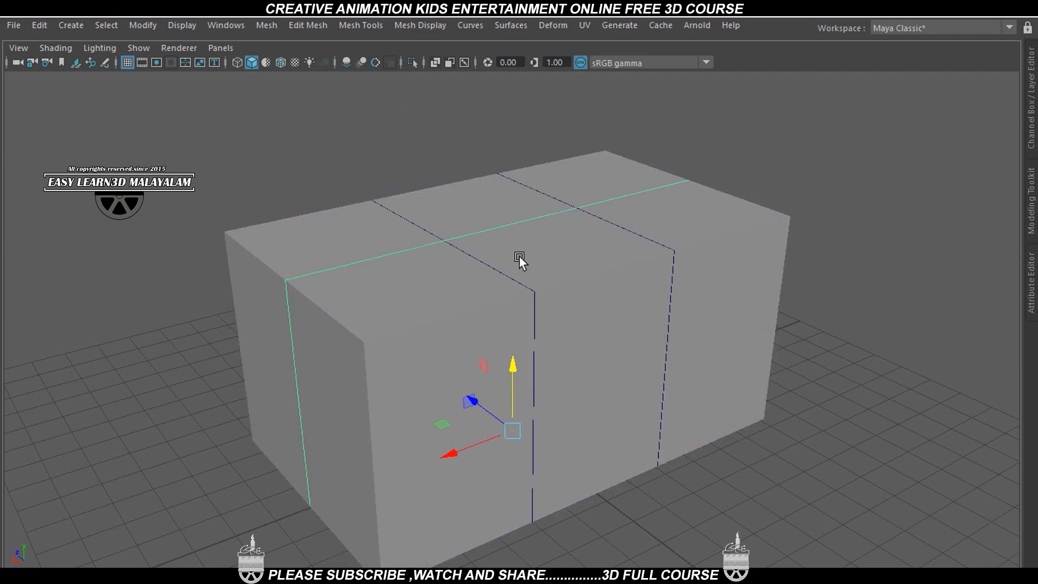
# Step: Convert the horizontal edge loop around the middle of the box into a curve with the same settings
pyautogui.press('F8')
pyautogui.moveTo(648, 146); pyautogui.dragTo(634, 108, button='right')
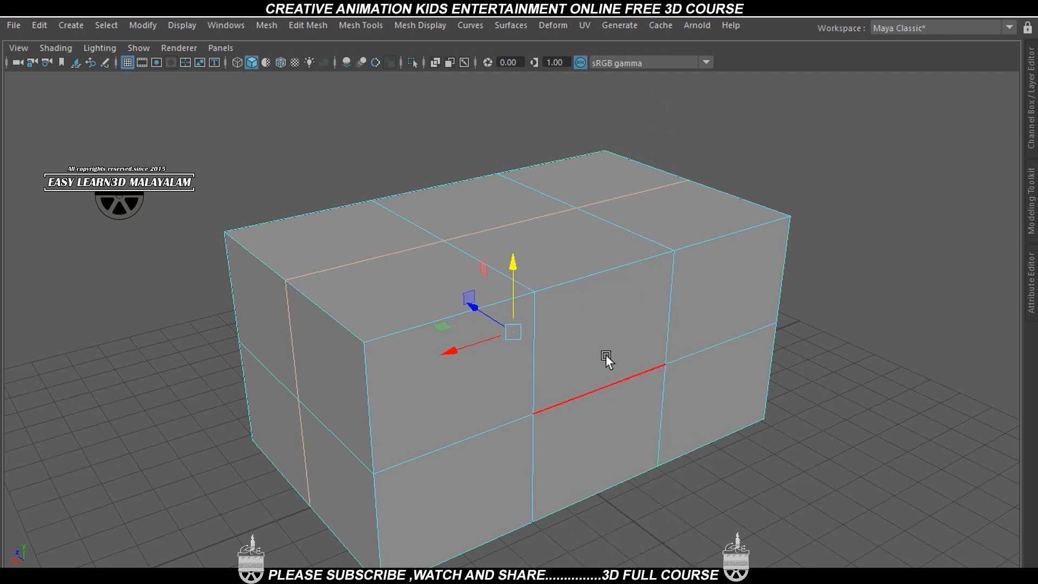
pyautogui.doubleClick(590, 391)
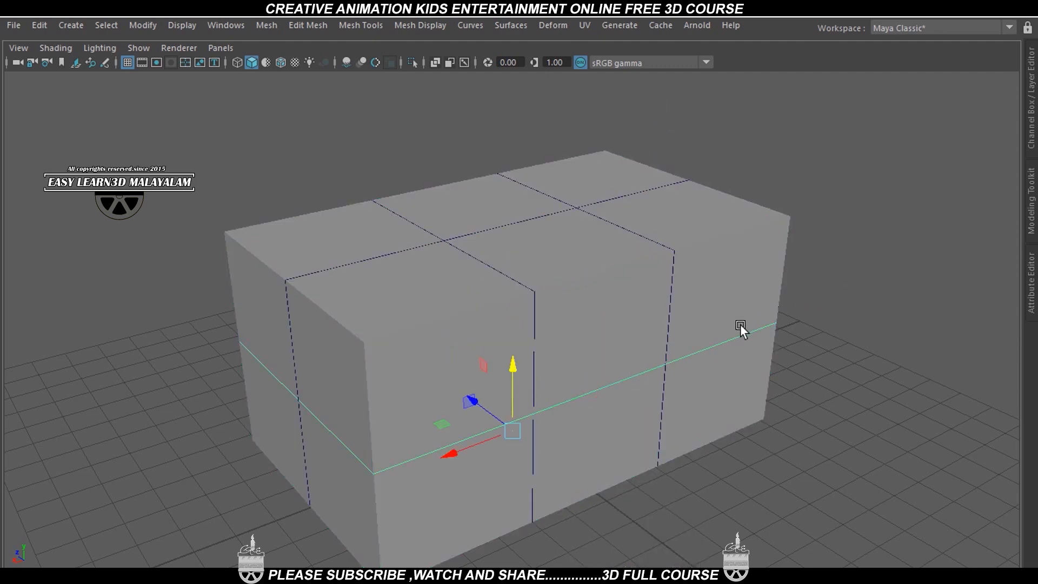
pyautogui.keyDown('alt'); pyautogui.moveTo(740, 324); pyautogui.dragTo(682, 280); pyautogui.keyUp('alt')
pyautogui.moveTo(682, 149); pyautogui.dragTo(682, 108, button='right')
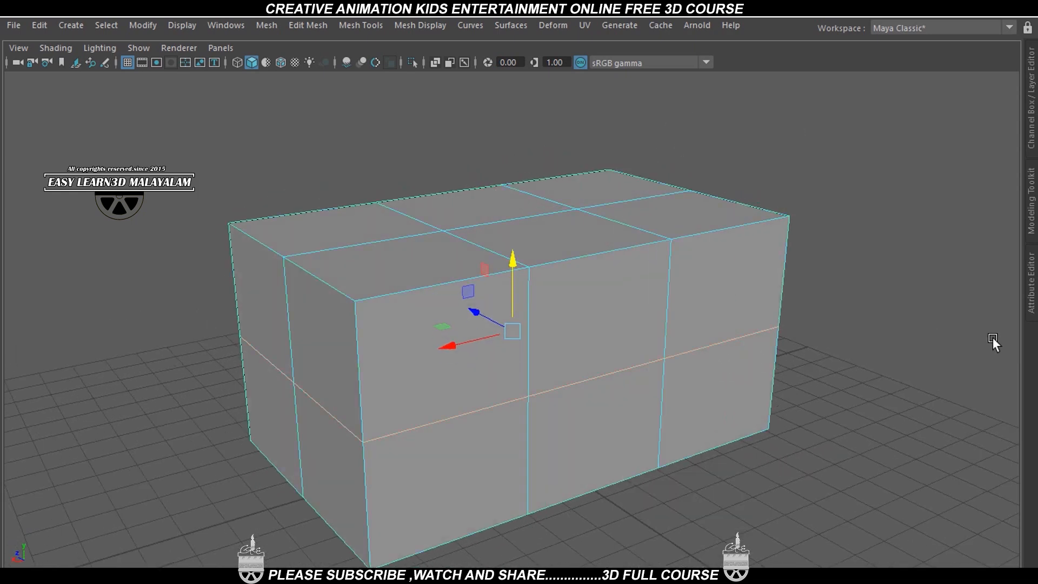
# Step: Convert the horizontal edge loop around the middle of the box into a curve with the form set to Open
pyautogui.click(703, 361)
pyautogui.keyDown('alt'); pyautogui.moveTo(565, 422); pyautogui.dragTo(688, 319); pyautogui.keyUp('alt')
pyautogui.keyDown('alt'); pyautogui.moveTo(699, 463); pyautogui.dragTo(734, 407); pyautogui.keyUp('alt')
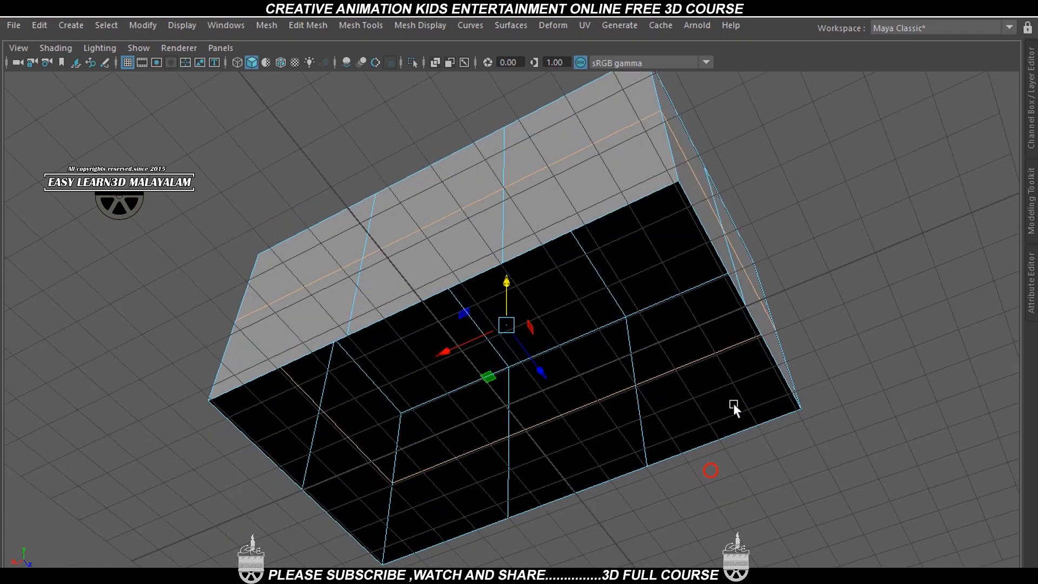
pyautogui.keyDown('alt'); pyautogui.moveTo(551, 322); pyautogui.dragTo(719, 414); pyautogui.keyUp('alt')
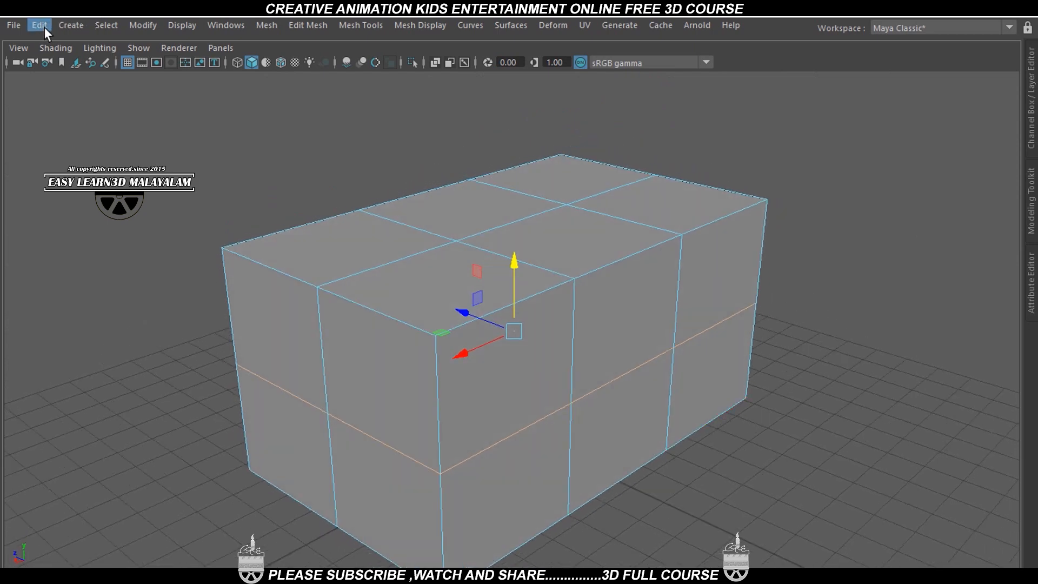
pyautogui.click(147, 26)
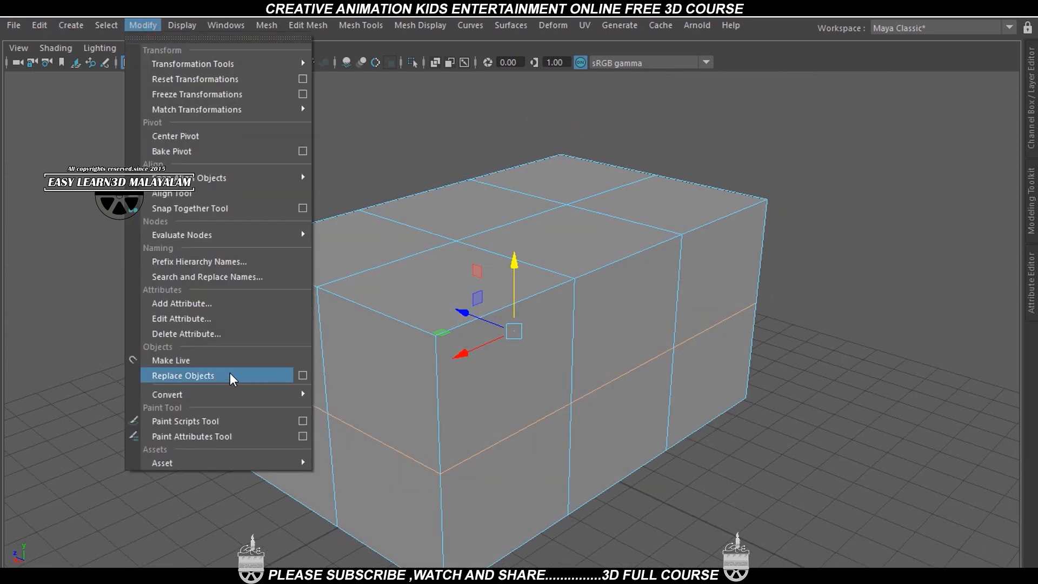
pyautogui.moveTo(297, 395)
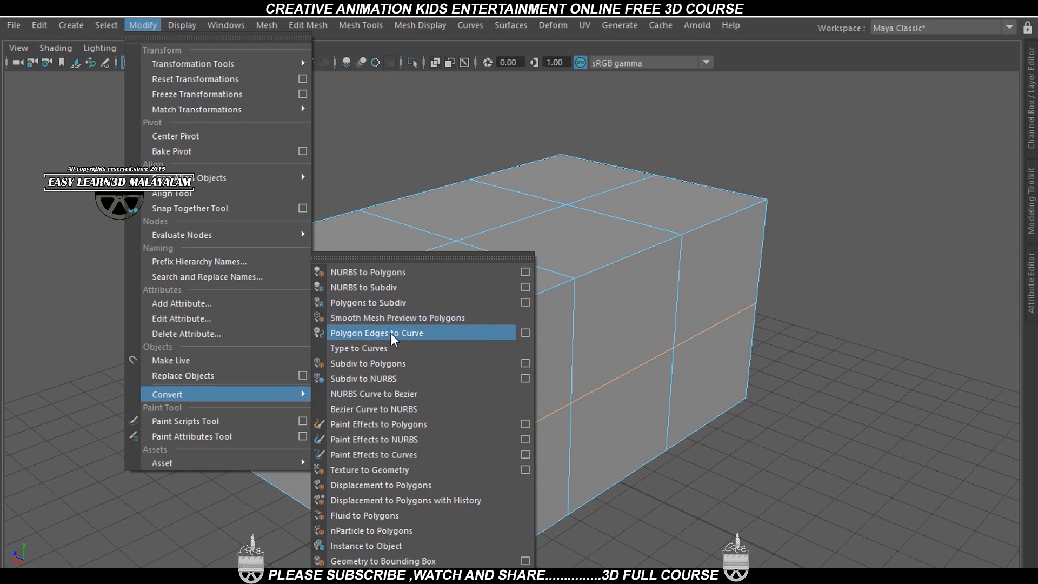
pyautogui.click(524, 333)
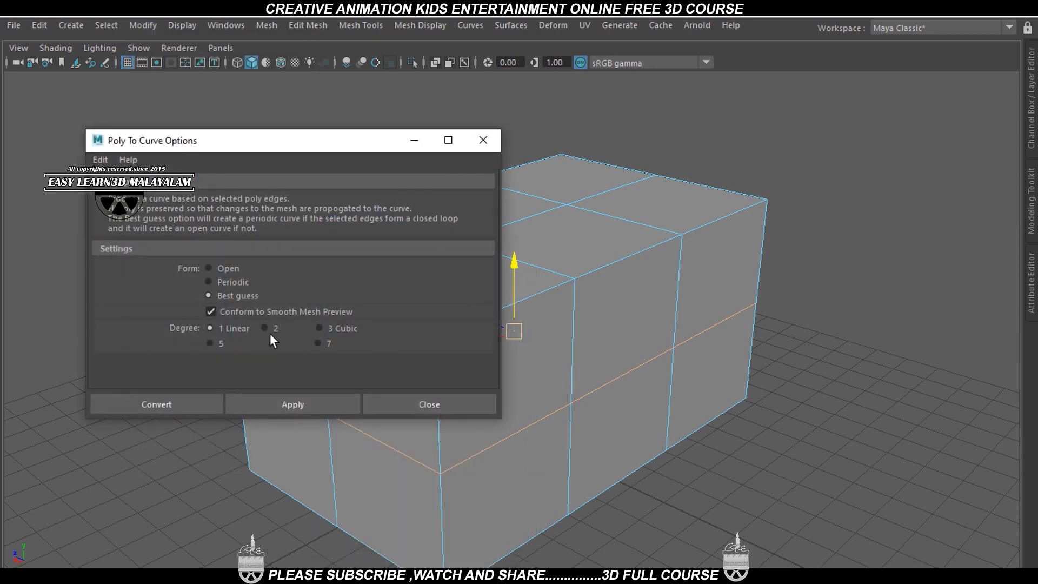
pyautogui.click(208, 269)
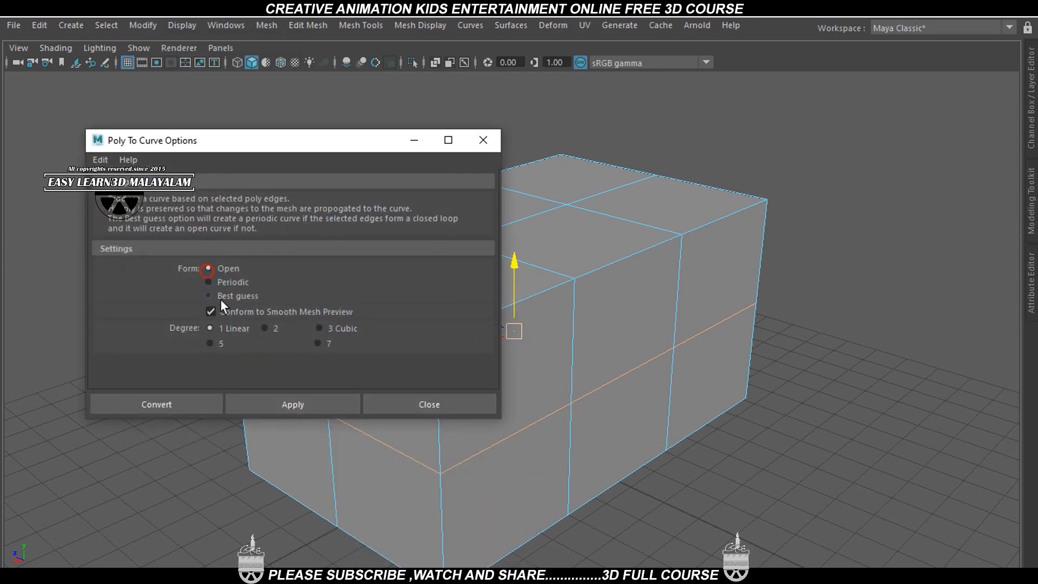
pyautogui.click(167, 406)
pyautogui.keyDown('alt'); pyautogui.moveTo(169, 405); pyautogui.dragTo(609, 463); pyautogui.keyUp('alt')
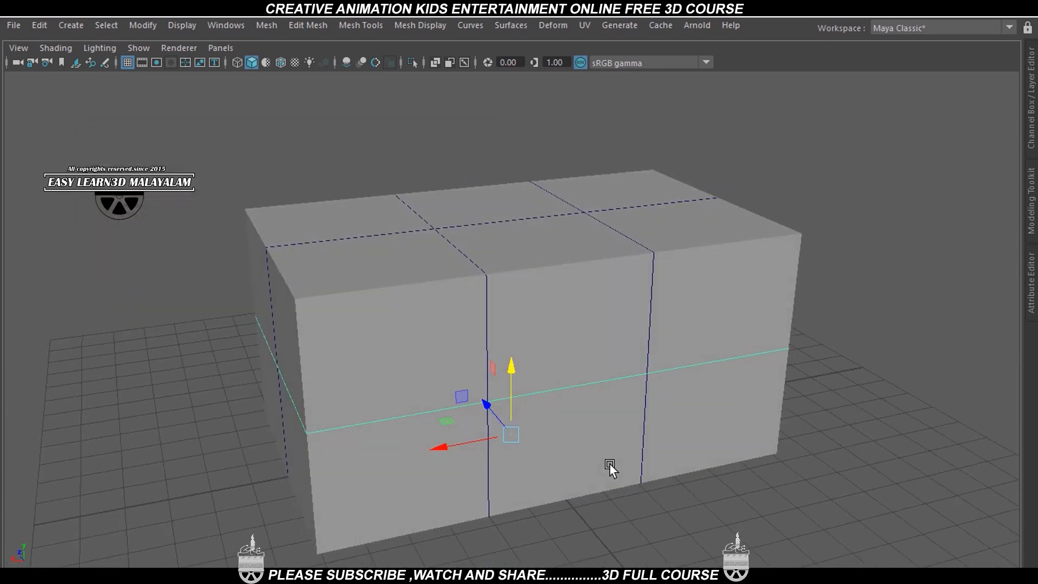
# Step: Hide everything except the horizontal curve and display its control vertices
pyautogui.hotkey('alt', 'h')
pyautogui.moveTo(759, 195); pyautogui.dragTo(688, 196, button='right')
pyautogui.keyDown('alt'); pyautogui.moveTo(745, 304); pyautogui.dragTo(714, 343); pyautogui.keyUp('alt')
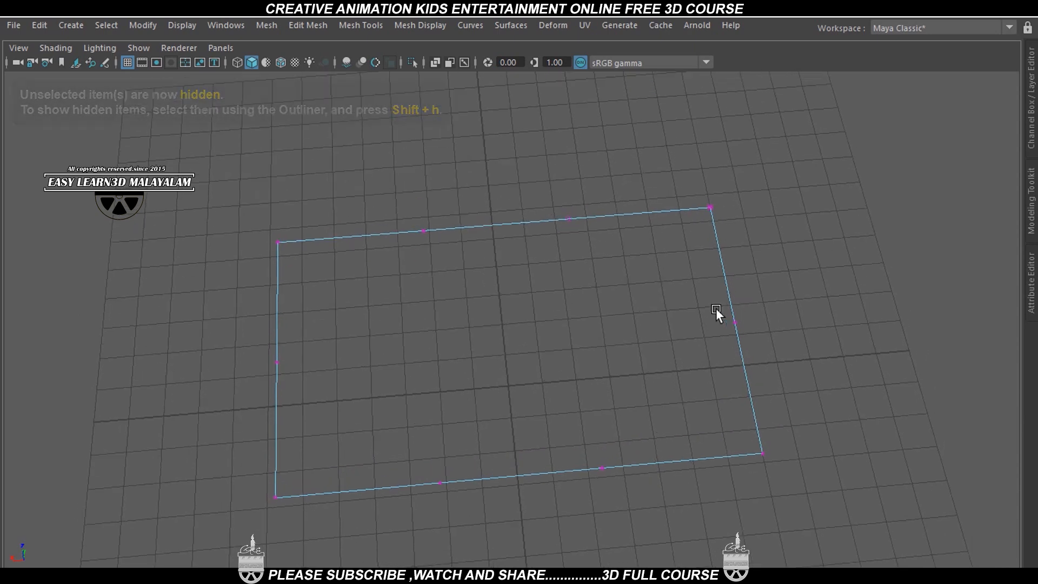
pyautogui.scroll(3, 716, 308)
pyautogui.keyDown('alt'); pyautogui.moveTo(715, 308); pyautogui.dragTo(695, 360, button='middle'); pyautogui.keyUp('alt')
# Step: Move the horizontal curve's end control vertex slightly away from the corner to leave a small gap, and return to object selection
pyautogui.click(747, 248)
pyautogui.moveTo(682, 250); pyautogui.dragTo(591, 261)
pyautogui.keyDown('alt'); pyautogui.moveTo(822, 354); pyautogui.dragTo(686, 294); pyautogui.keyUp('alt')
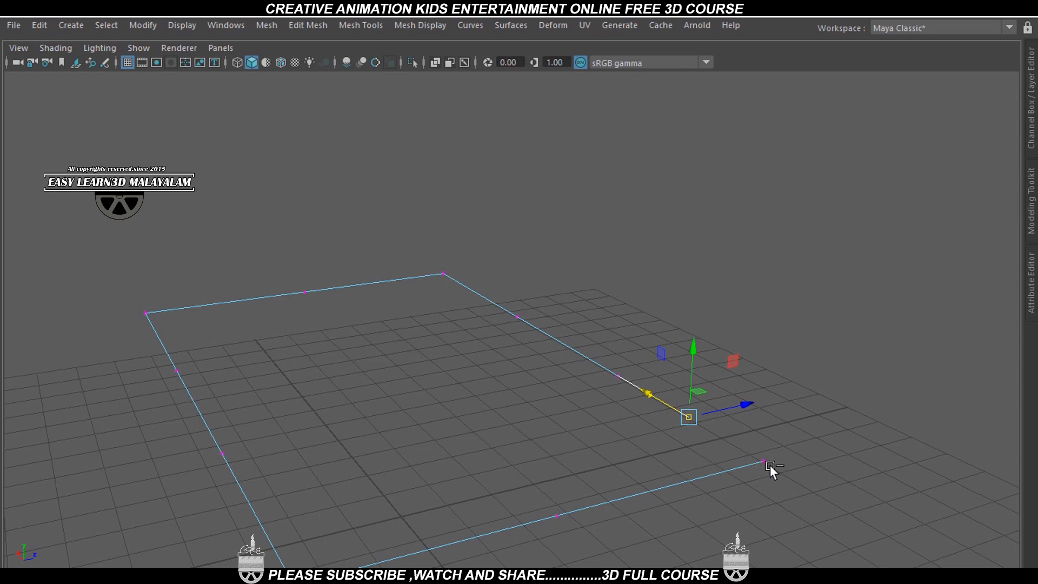
pyautogui.moveTo(769, 464); pyautogui.dragTo(763, 463, button='middle')
pyautogui.keyDown('alt'); pyautogui.moveTo(816, 441); pyautogui.dragTo(547, 430); pyautogui.keyUp('alt')
pyautogui.keyDown('alt'); pyautogui.moveTo(707, 426); pyautogui.dragTo(674, 378, button='middle'); pyautogui.keyUp('alt')
pyautogui.keyDown('alt'); pyautogui.moveTo(674, 377); pyautogui.dragTo(745, 436); pyautogui.keyUp('alt')
pyautogui.moveTo(504, 230); pyautogui.dragTo(581, 172, button='right')
pyautogui.keyDown('alt'); pyautogui.moveTo(582, 172); pyautogui.dragTo(695, 339); pyautogui.keyUp('alt')
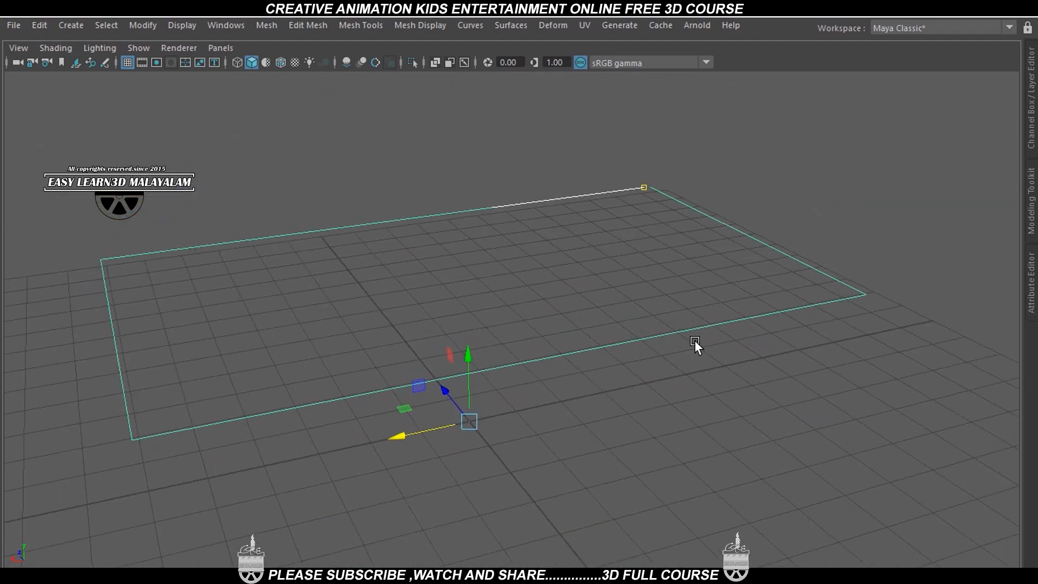
# Step: Show the hidden objects again and hide only the enclosing box
pyautogui.hotkey('ctrl', 'shift', 'h')
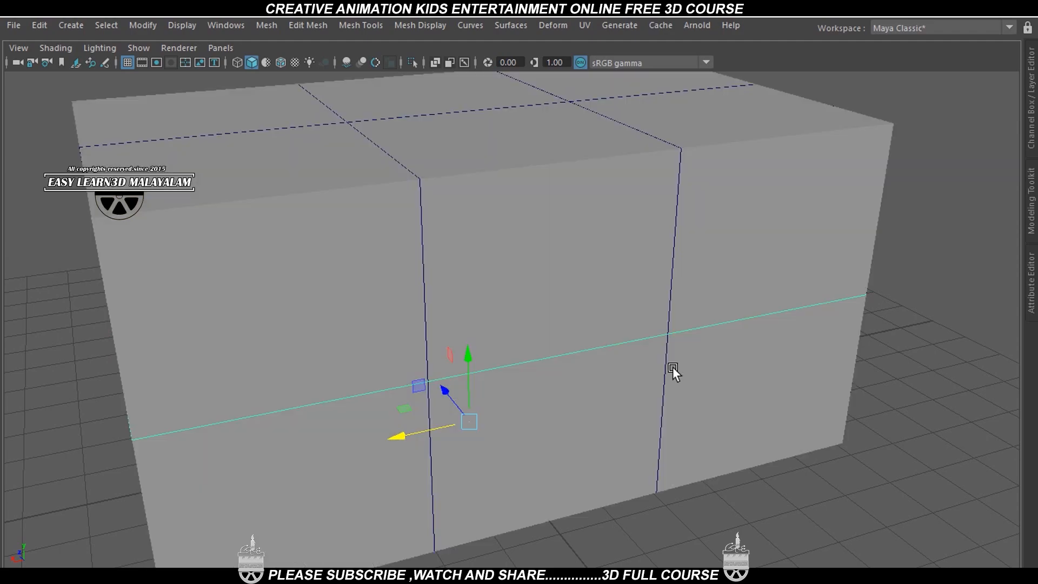
pyautogui.click(637, 220)
pyautogui.hotkey('ctrl', 'h')
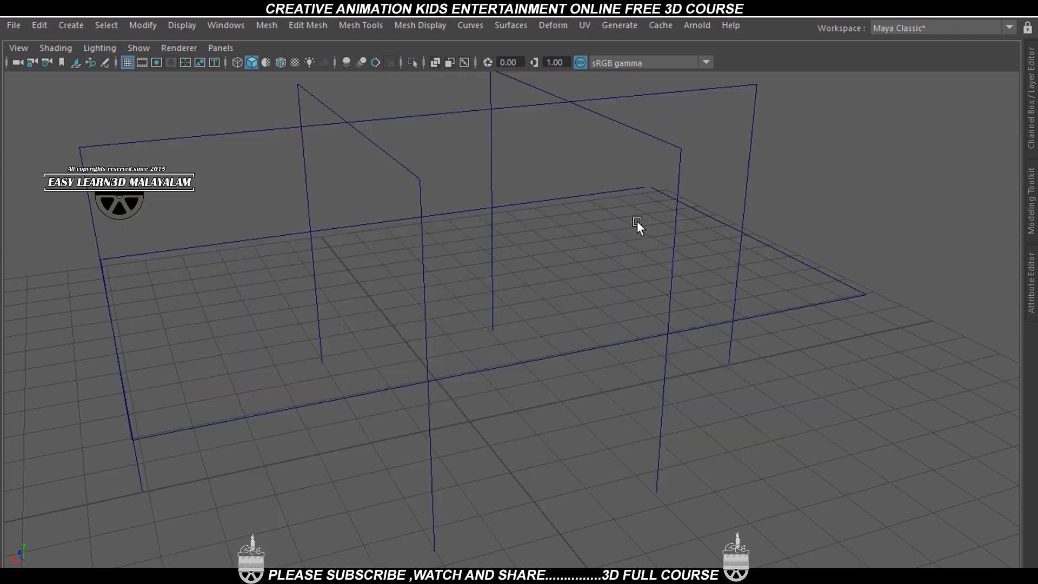
pyautogui.keyDown('alt'); pyautogui.moveTo(636, 221); pyautogui.dragTo(490, 413); pyautogui.keyUp('alt')
# Step: Isolate one crosswise curve and create a polygon cylinder in the top view
pyautogui.hotkey('alt', 'h')
pyautogui.hotkey('alt', 'h')
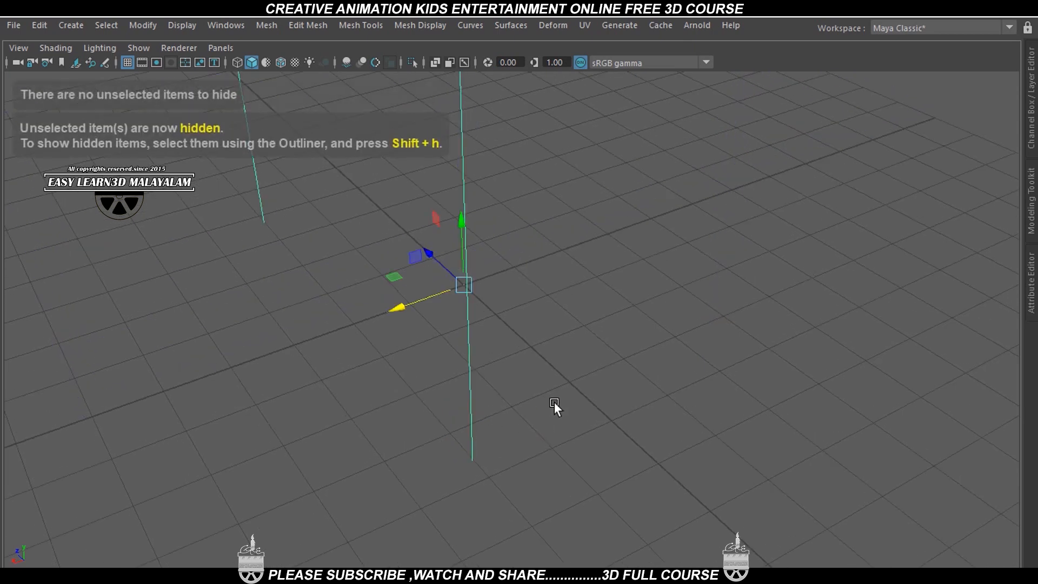
pyautogui.keyDown('alt'); pyautogui.moveTo(553, 401); pyautogui.dragTo(556, 400); pyautogui.keyUp('alt')
pyautogui.press('space')
pyautogui.press('space')
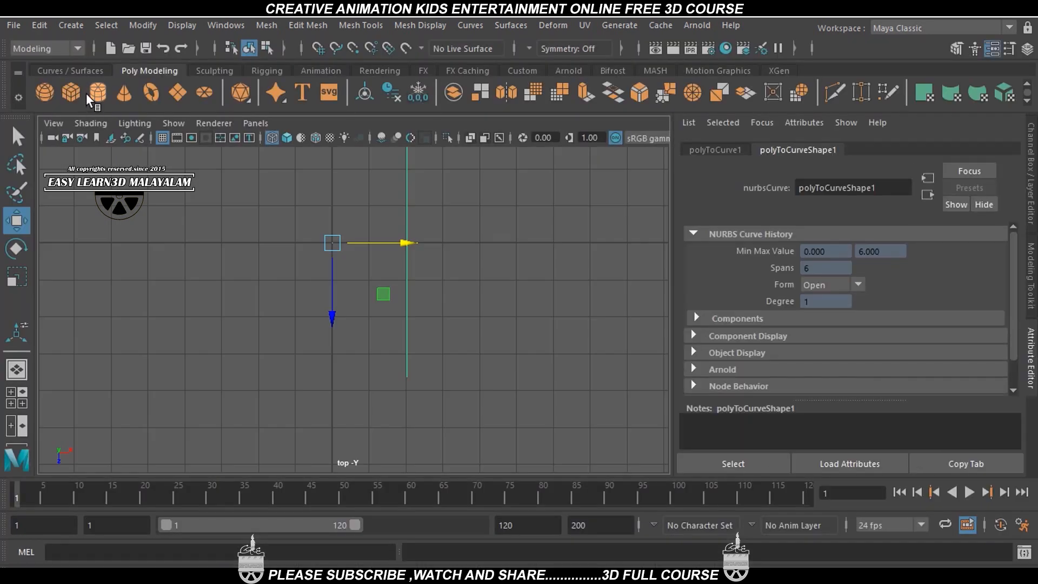
pyautogui.hotkey('ctrl', 'space')
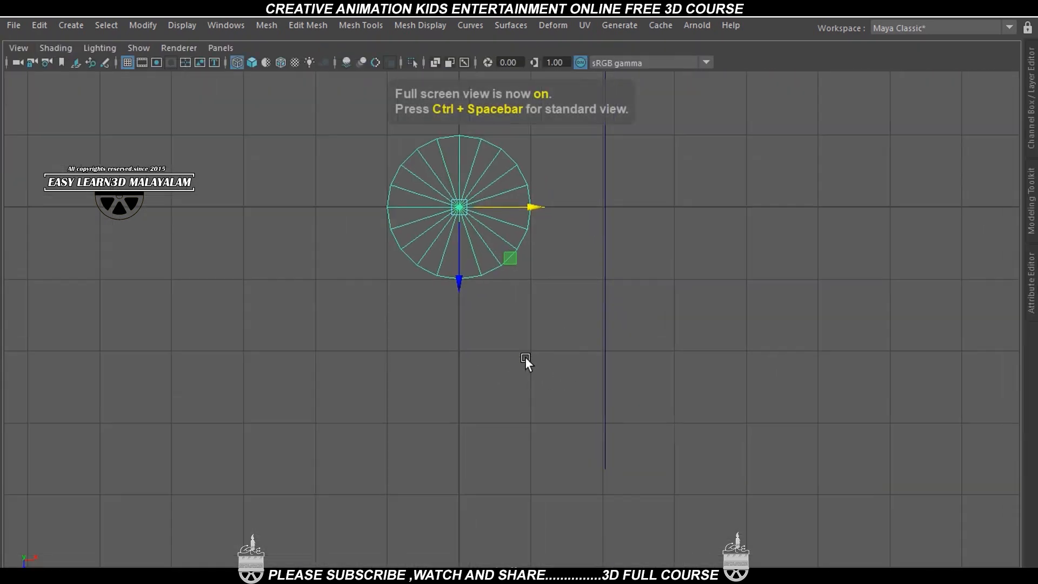
# Step: Move the cylinder onto the front end of the crosswise curve and display its creation settings
pyautogui.moveTo(436, 232); pyautogui.dragTo(582, 493)
pyautogui.keyDown('alt'); pyautogui.moveTo(632, 484); pyautogui.dragTo(545, 391, button='middle'); pyautogui.keyUp('alt')
pyautogui.scroll(3, 618, 432)
pyautogui.moveTo(522, 414)
pyautogui.mouseDown()
pyautogui.moveTo(517, 271)
pyautogui.moveTo(507, 446)
pyautogui.moveTo(512, 235)
pyautogui.moveTo(511, 409)
pyautogui.mouseUp()
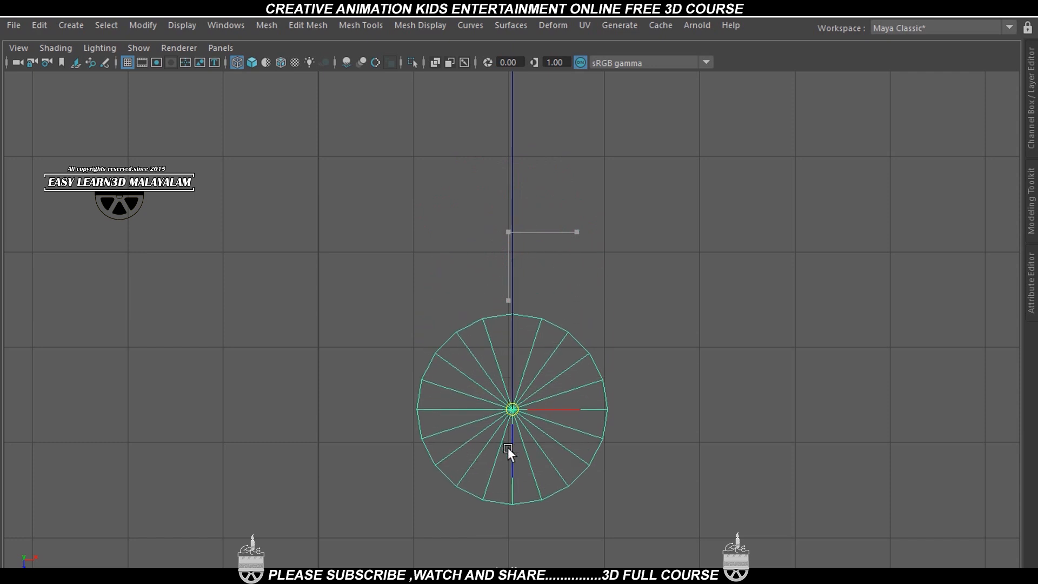
pyautogui.press('t')
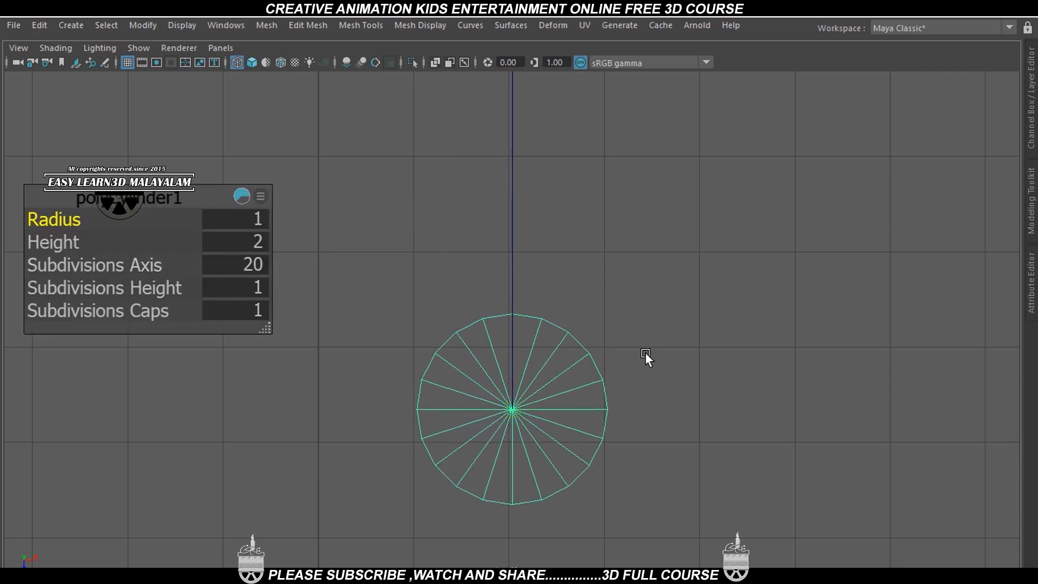
# Step: Set the cylinder's radius to 0.22
pyautogui.press('space')
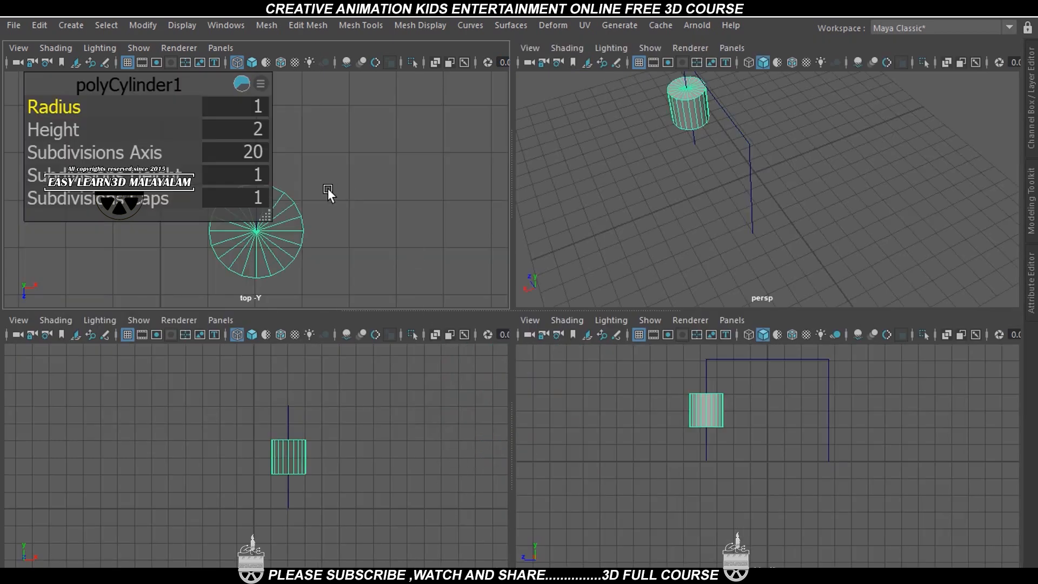
pyautogui.press('space')
pyautogui.keyDown('alt'); pyautogui.moveTo(339, 446); pyautogui.dragTo(395, 416, button='middle'); pyautogui.keyUp('alt')
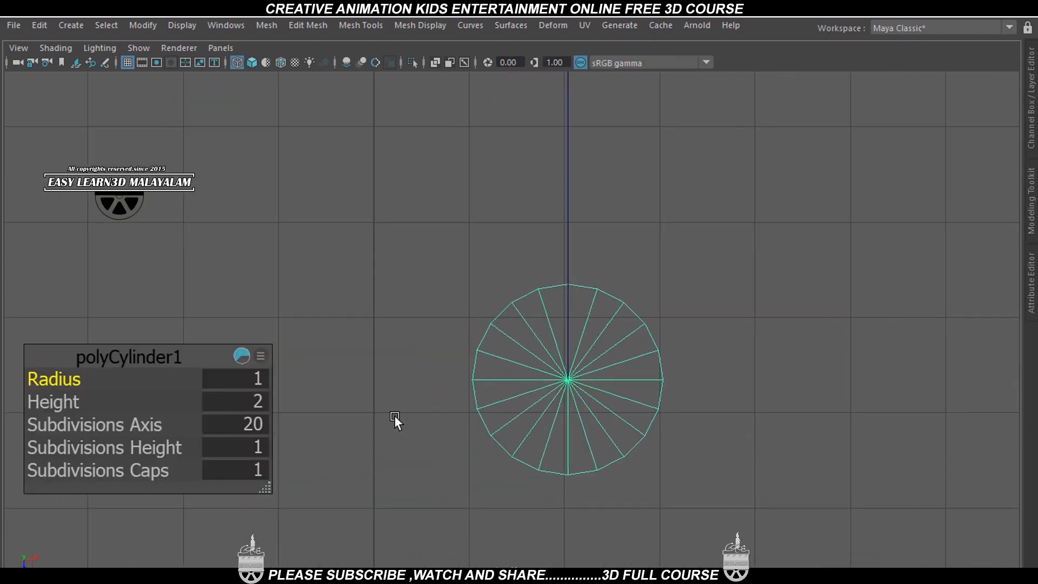
pyautogui.moveTo(78, 378); pyautogui.dragTo(18, 401)
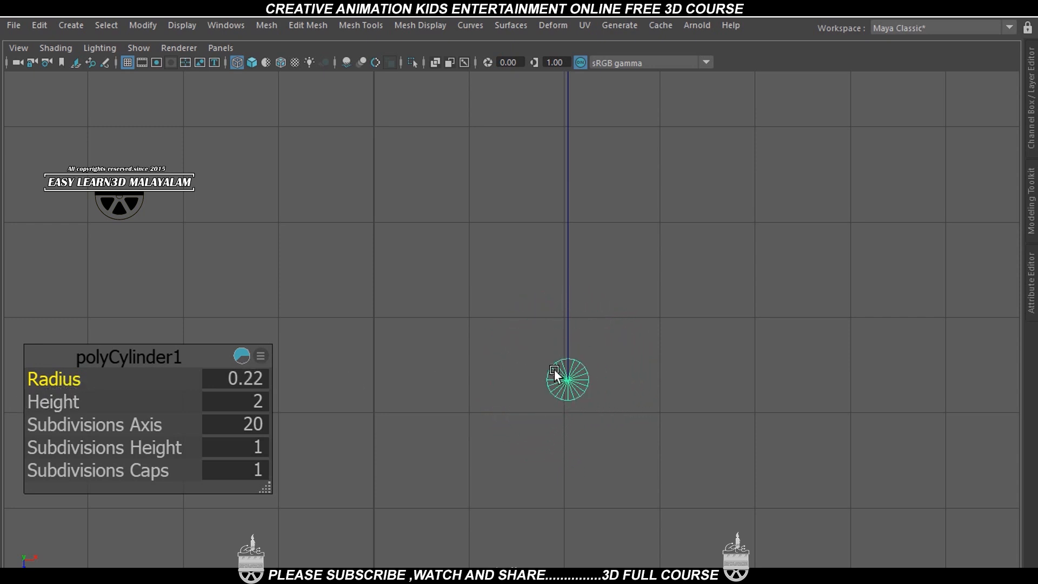
pyautogui.keyDown('alt'); pyautogui.moveTo(554, 370); pyautogui.dragTo(567, 427, button='right'); pyautogui.keyUp('alt')
pyautogui.keyDown('alt'); pyautogui.moveTo(566, 427); pyautogui.dragTo(575, 373, button='middle'); pyautogui.keyUp('alt')
pyautogui.scroll(2, 575, 372)
pyautogui.keyDown('alt'); pyautogui.moveTo(660, 326); pyautogui.dragTo(624, 379, button='middle'); pyautogui.keyUp('alt')
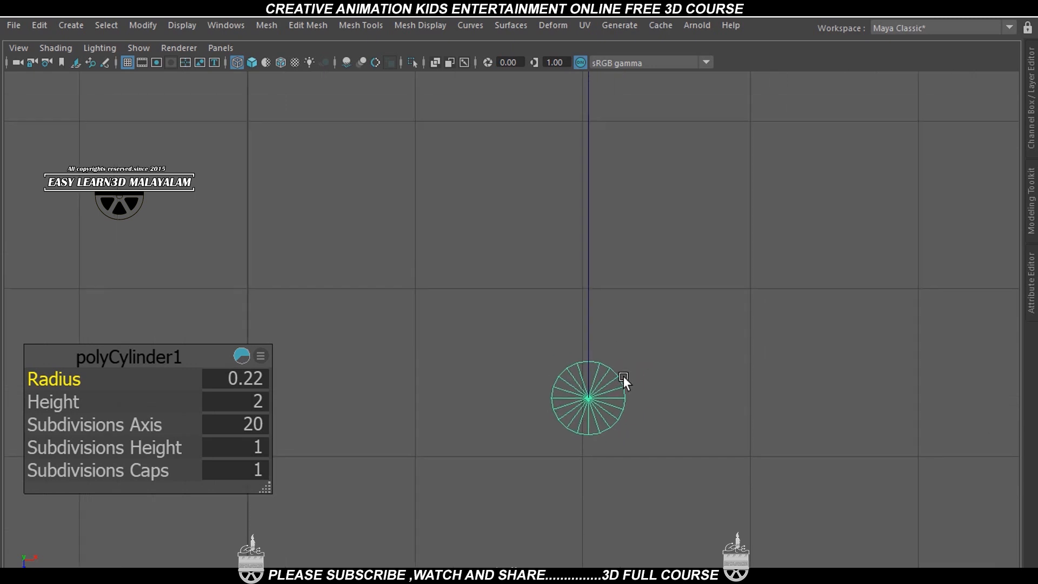
pyautogui.scroll(2, 625, 387)
pyautogui.keyDown('alt'); pyautogui.moveTo(669, 434); pyautogui.dragTo(648, 425, button='middle'); pyautogui.keyUp('alt')
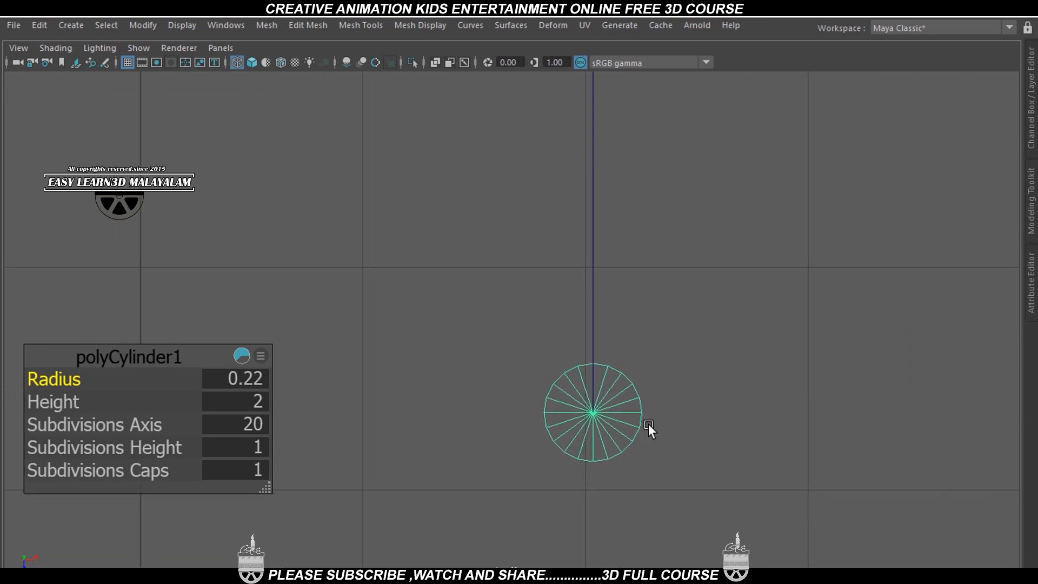
# Step: Set the cylinder's axis subdivisions to 12 and its cap subdivisions to 3
pyautogui.click(252, 423)
pyautogui.write('12')
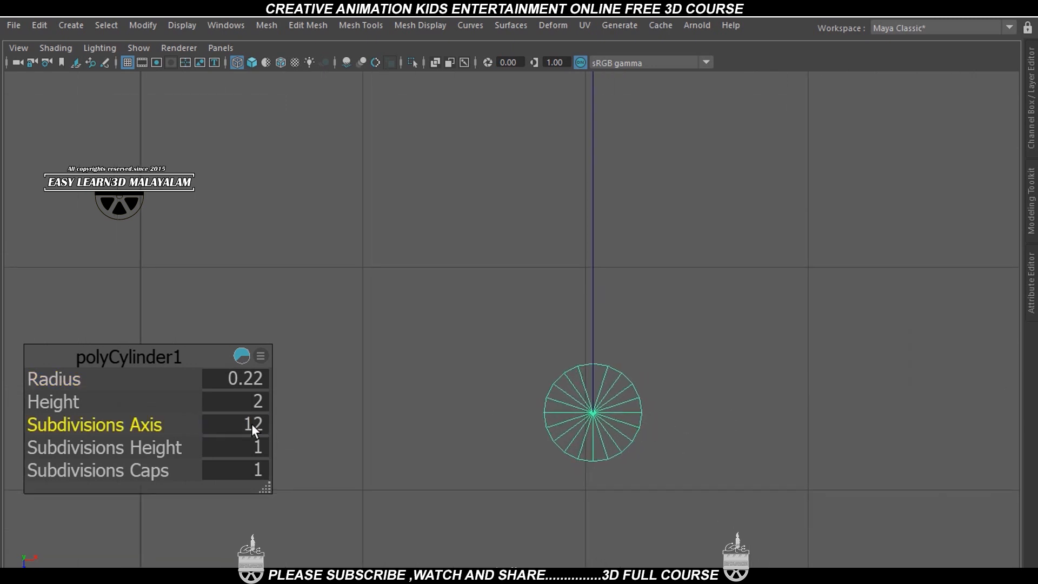
pyautogui.press('Return')
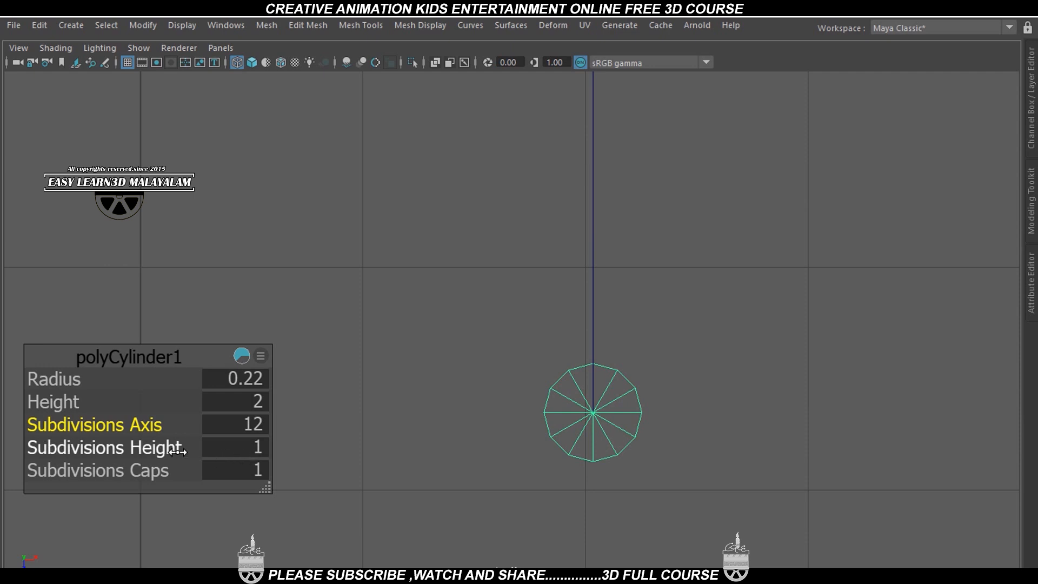
pyautogui.moveTo(162, 474); pyautogui.dragTo(176, 475)
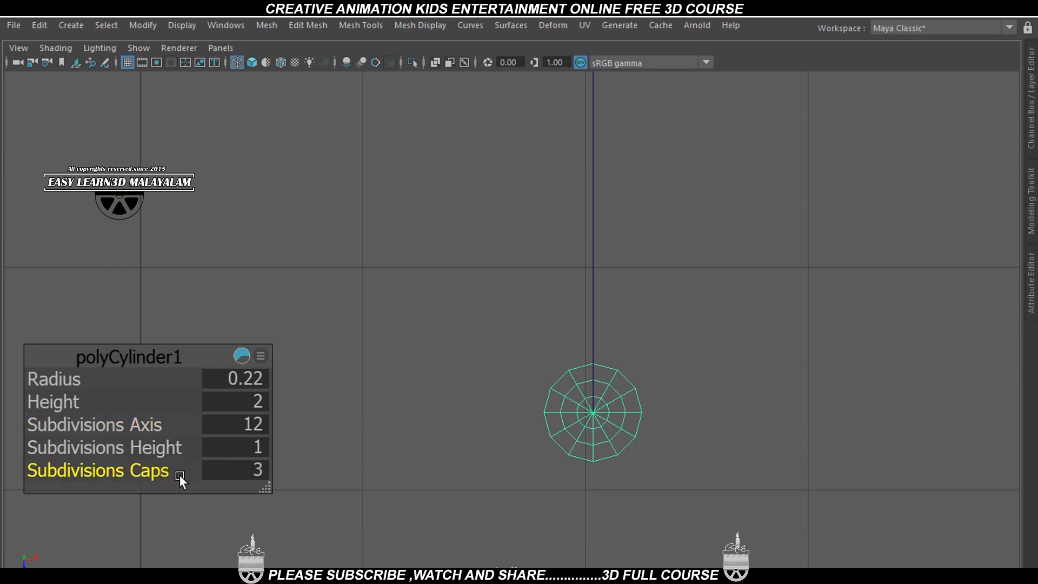
pyautogui.scroll(3, 715, 387)
pyautogui.keyDown('alt'); pyautogui.moveTo(669, 381); pyautogui.dragTo(624, 295, button='middle'); pyautogui.keyUp('alt')
pyautogui.scroll(9, 624, 316)
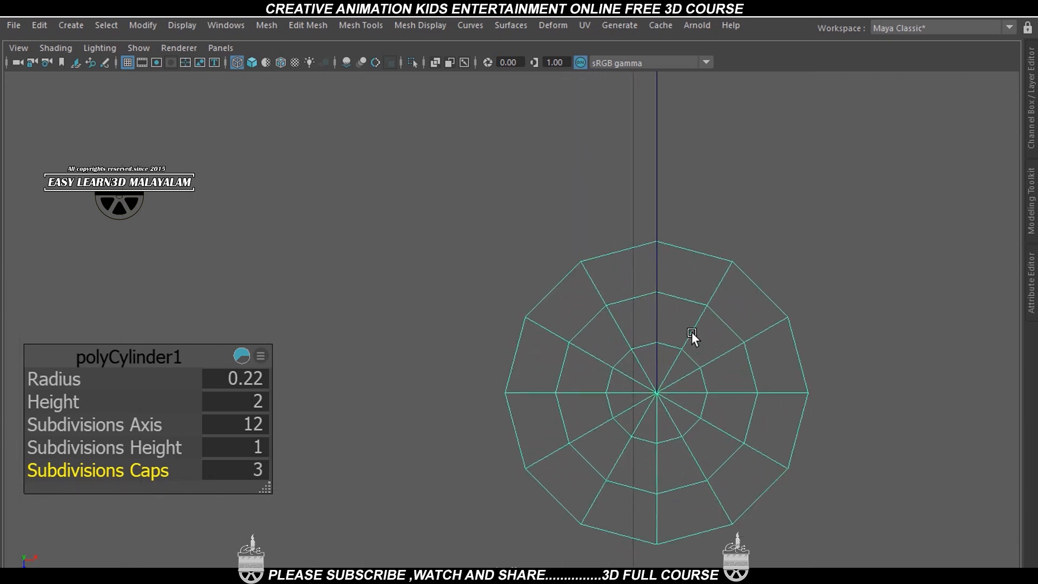
# Step: Delete six alternate spoke edges from the innermost ring of the cylinder's top cap and return to object selection
pyautogui.keyDown('alt'); pyautogui.moveTo(692, 335); pyautogui.dragTo(627, 319, button='middle'); pyautogui.keyUp('alt')
pyautogui.press('w')
pyautogui.moveTo(659, 300); pyautogui.dragTo(646, 107, button='right')
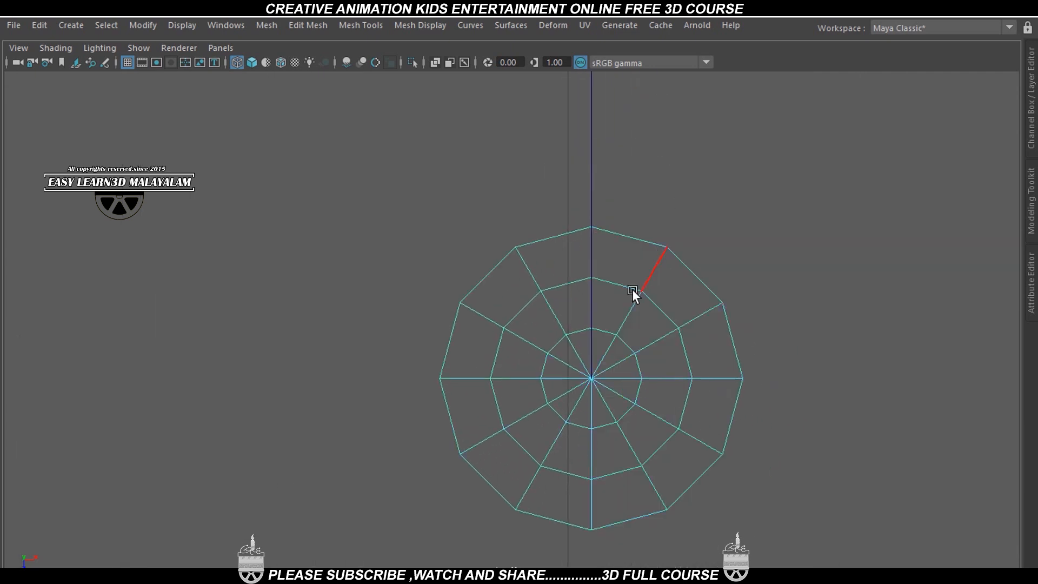
pyautogui.scroll(2, 631, 289)
pyautogui.click(601, 352)
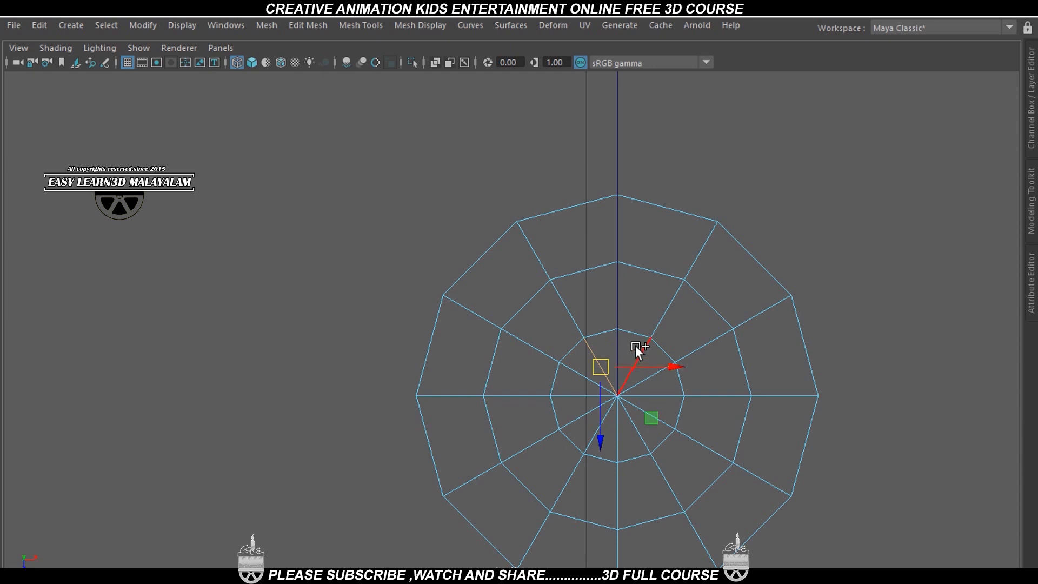
pyautogui.keyDown('shift'); pyautogui.click(644, 365); pyautogui.keyUp('shift')
pyautogui.keyDown('shift'); pyautogui.click(663, 398); pyautogui.keyUp('shift')
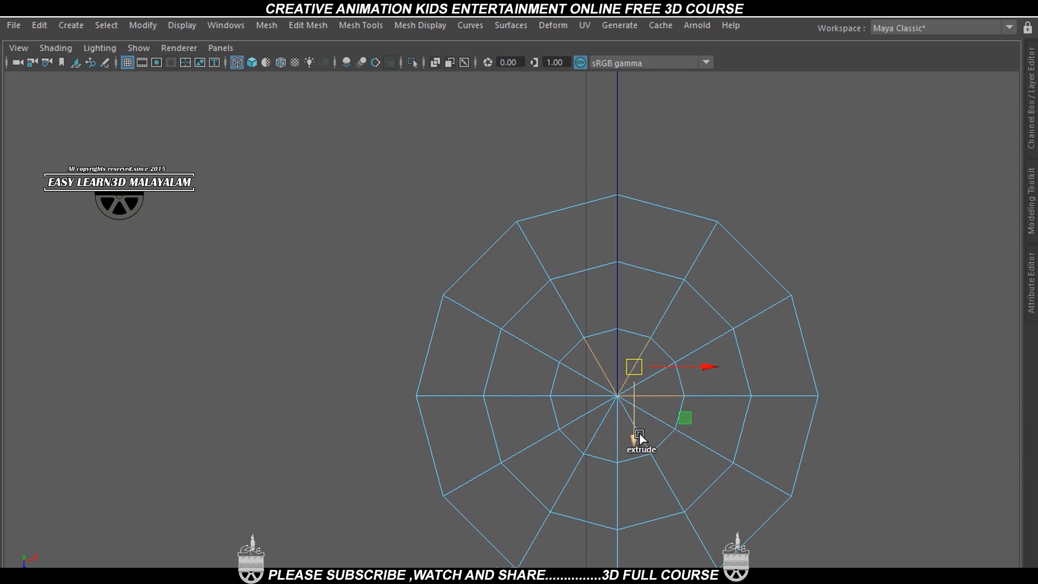
pyautogui.keyDown('shift'); pyautogui.click(645, 435); pyautogui.keyUp('shift')
pyautogui.keyDown('shift'); pyautogui.click(596, 439); pyautogui.keyUp('shift')
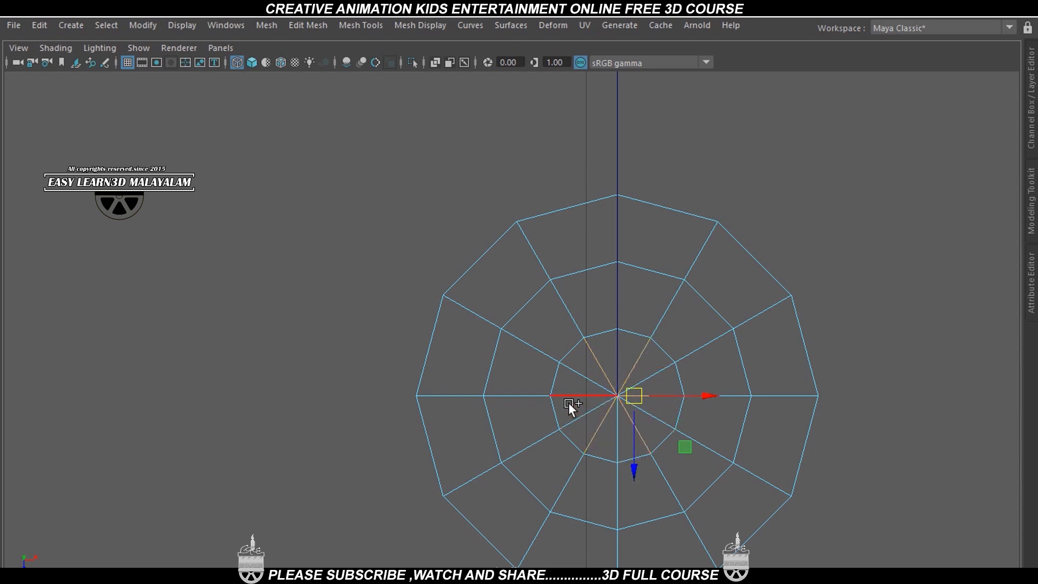
pyautogui.keyDown('shift'); pyautogui.click(573, 388); pyautogui.keyUp('shift')
pyautogui.keyDown('shift'); pyautogui.moveTo(647, 285); pyautogui.dragTo(592, 305, button='right'); pyautogui.keyUp('shift')
pyautogui.moveTo(695, 261); pyautogui.dragTo(767, 139, button='right')
# Step: Delete all of the cylinder's faces below the top cap in the front view, keeping the cap as a flat disc
pyautogui.press('space')
pyautogui.press('space')
pyautogui.keyDown('alt'); pyautogui.moveTo(769, 249); pyautogui.dragTo(326, 309); pyautogui.keyUp('alt')
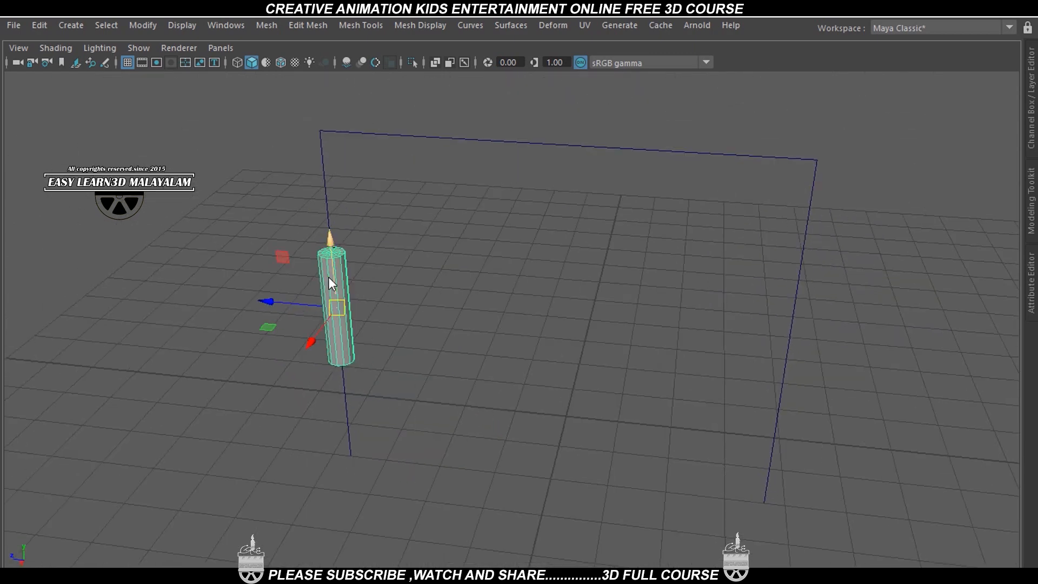
pyautogui.moveTo(329, 276); pyautogui.dragTo(326, 208, button='right')
pyautogui.press('space')
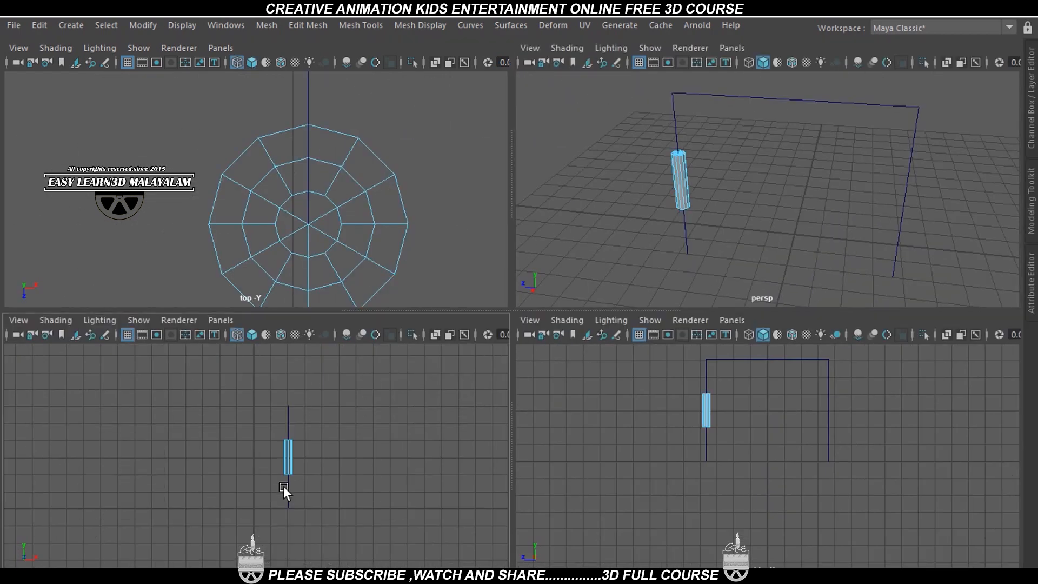
pyautogui.press('space')
pyautogui.scroll(3, 330, 485)
pyautogui.moveTo(456, 414); pyautogui.dragTo(864, 282)
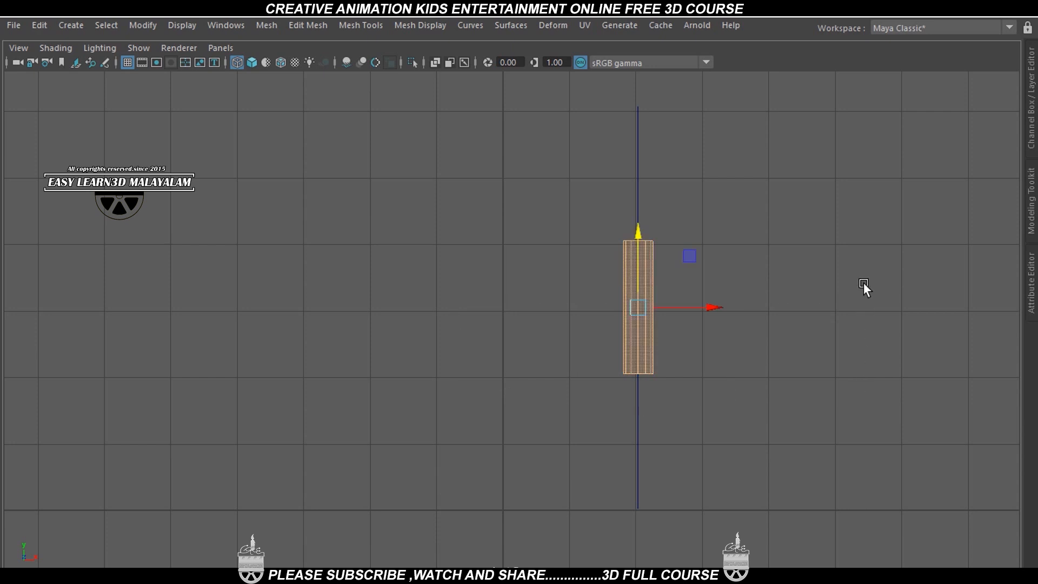
pyautogui.press('Delete')
pyautogui.moveTo(630, 236); pyautogui.dragTo(705, 109, button='right')
# Step: Select the remaining disc and center its pivot
pyautogui.click(640, 235)
pyautogui.scroll(2, 691, 270)
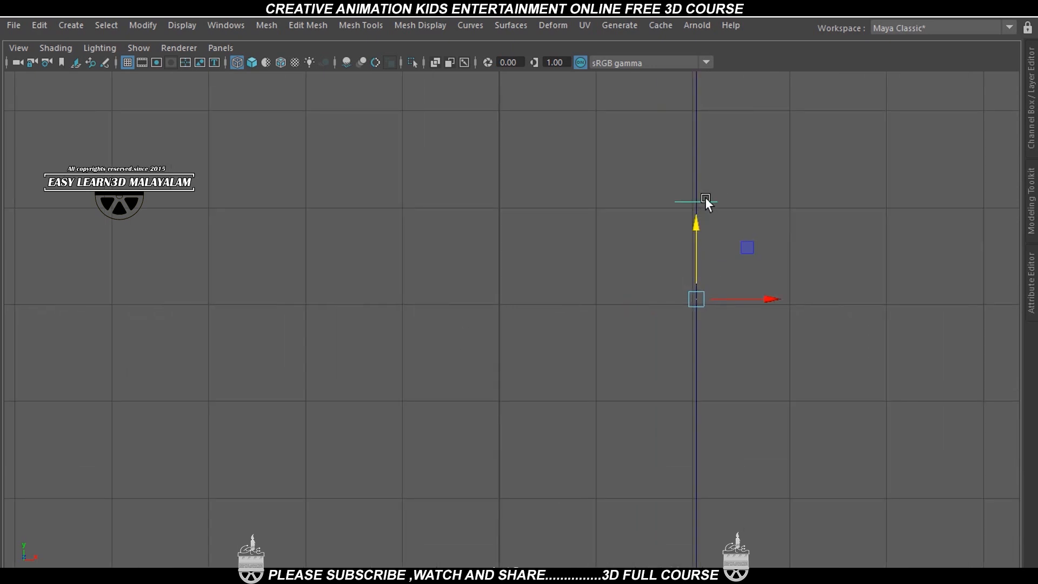
pyautogui.click(141, 25)
pyautogui.click(180, 134)
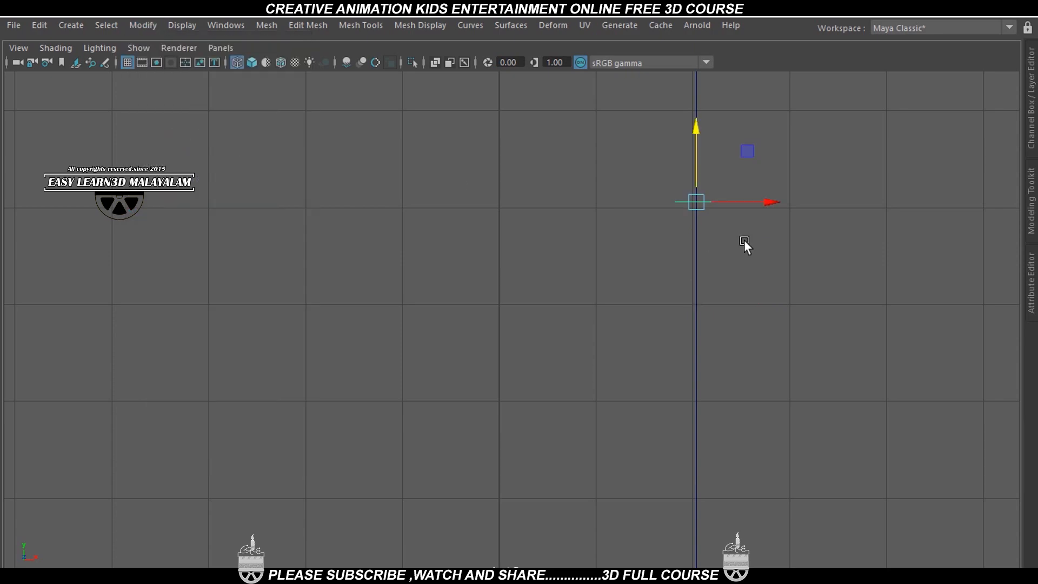
pyautogui.press('space')
pyautogui.press('space')
pyautogui.keyDown('alt'); pyautogui.moveTo(505, 294); pyautogui.dragTo(659, 289, button='middle'); pyautogui.keyUp('alt')
pyautogui.scroll(3, 660, 290)
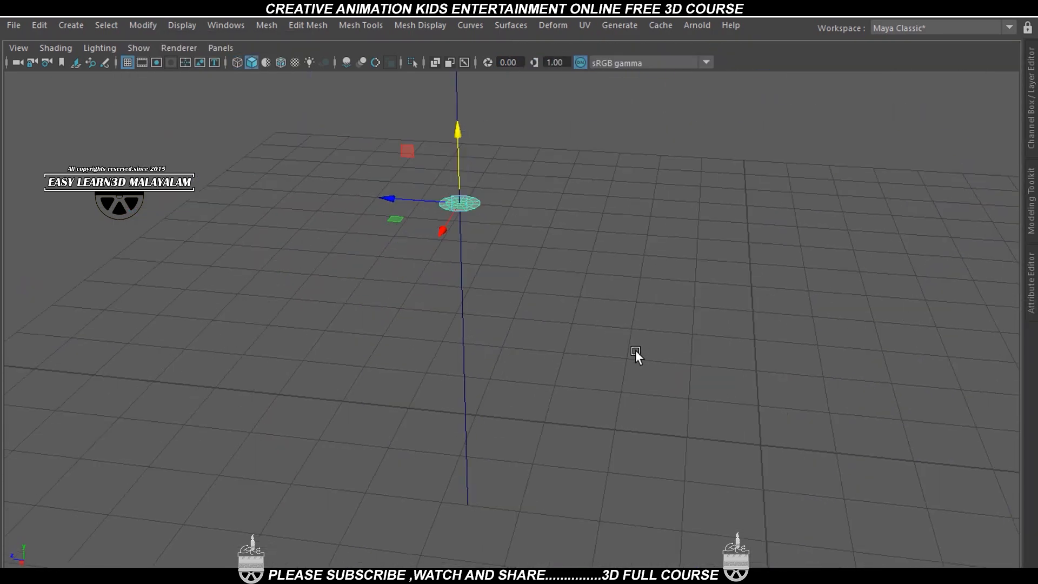
pyautogui.keyDown('alt'); pyautogui.moveTo(634, 349); pyautogui.dragTo(622, 364); pyautogui.keyUp('alt')
pyautogui.keyDown('alt'); pyautogui.moveTo(562, 342); pyautogui.dragTo(719, 308); pyautogui.keyUp('alt')
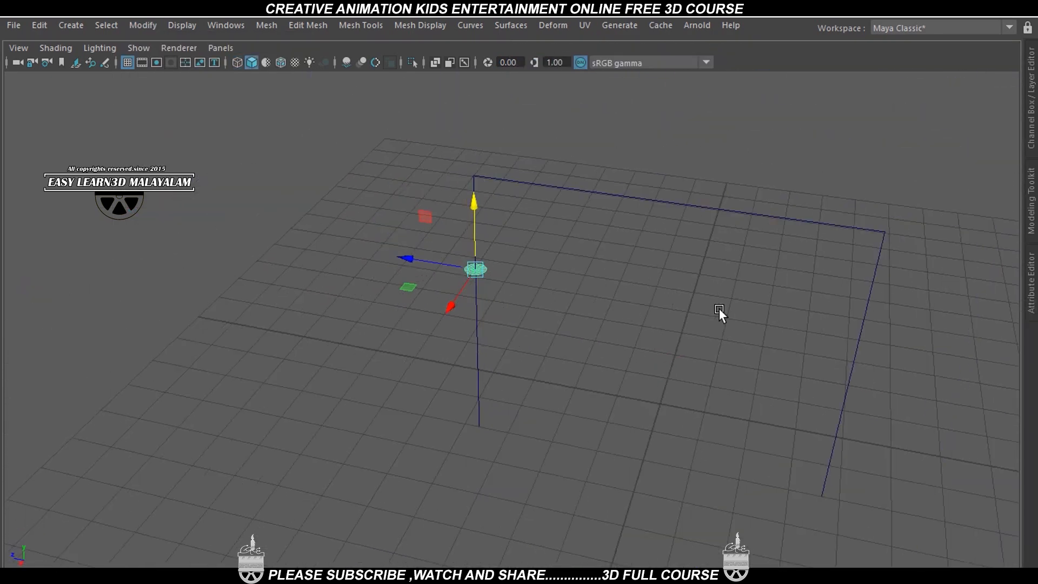
# Step: Examine the crosswise curve's control vertices at the lower ends of both legs, and return to object selection
pyautogui.click(744, 212)
pyautogui.moveTo(743, 212); pyautogui.dragTo(667, 196, button='right')
pyautogui.keyDown('alt'); pyautogui.moveTo(644, 435); pyautogui.dragTo(466, 393, button='middle'); pyautogui.keyUp('alt')
pyautogui.keyDown('alt'); pyautogui.moveTo(466, 392); pyautogui.dragTo(683, 512, button='right'); pyautogui.keyUp('alt')
pyautogui.keyDown('alt'); pyautogui.moveTo(683, 511); pyautogui.dragTo(802, 537); pyautogui.keyUp('alt')
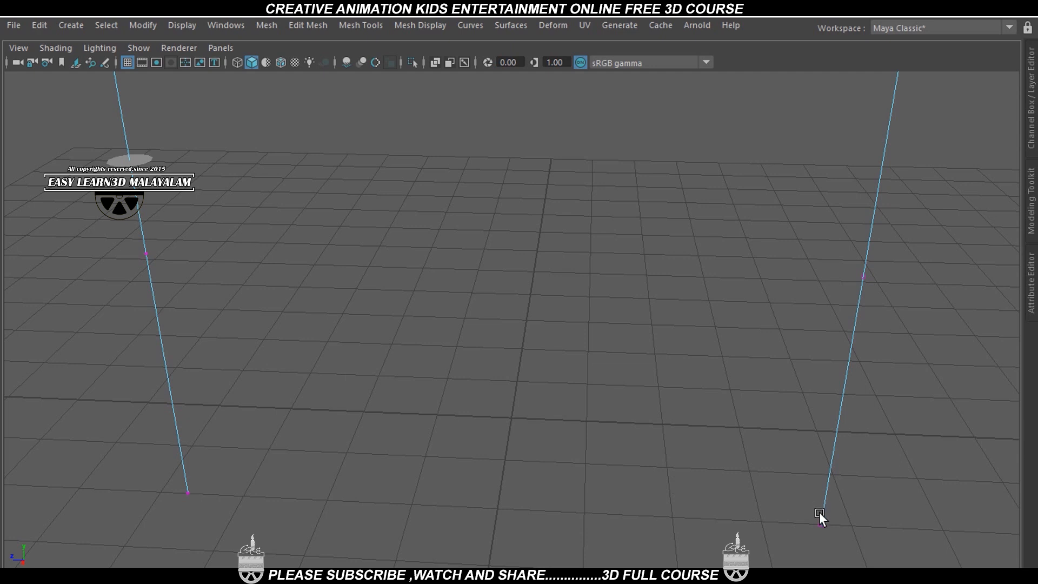
pyautogui.rightClick(875, 187)
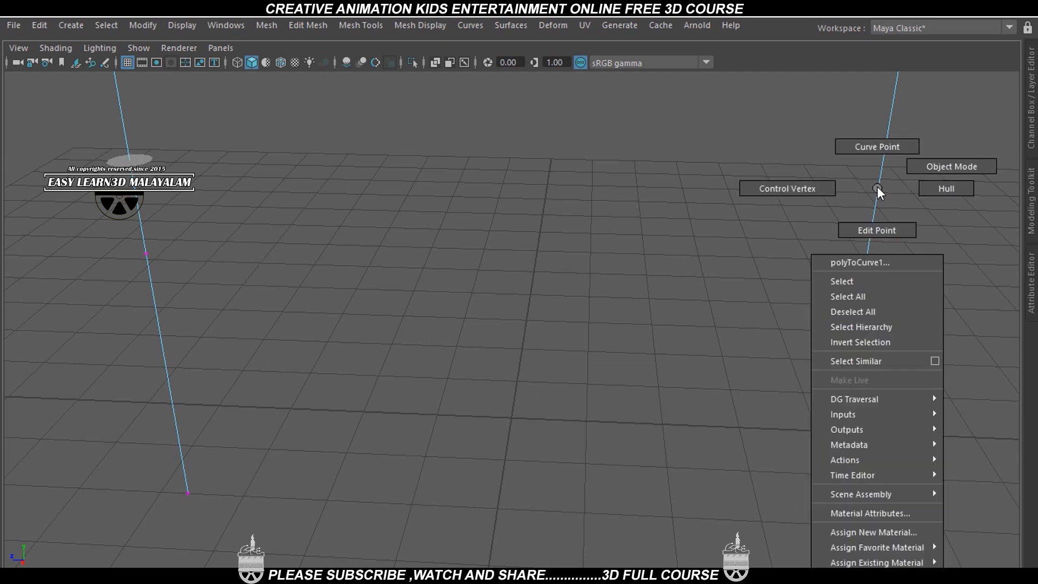
pyautogui.rightClick(887, 148)
pyautogui.moveTo(900, 144); pyautogui.dragTo(941, 128, button='right')
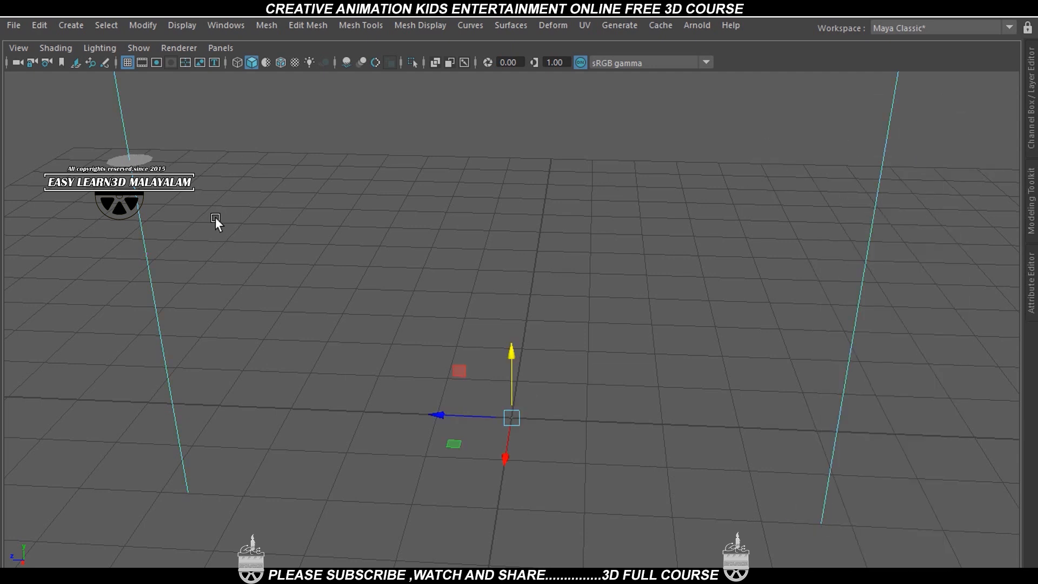
# Step: Move the disc horizontally in the side view onto the opposite vertical leg of the crosswise curve
pyautogui.click(138, 157)
pyautogui.scroll(-5, 268, 232)
pyautogui.press('space')
pyautogui.press('space')
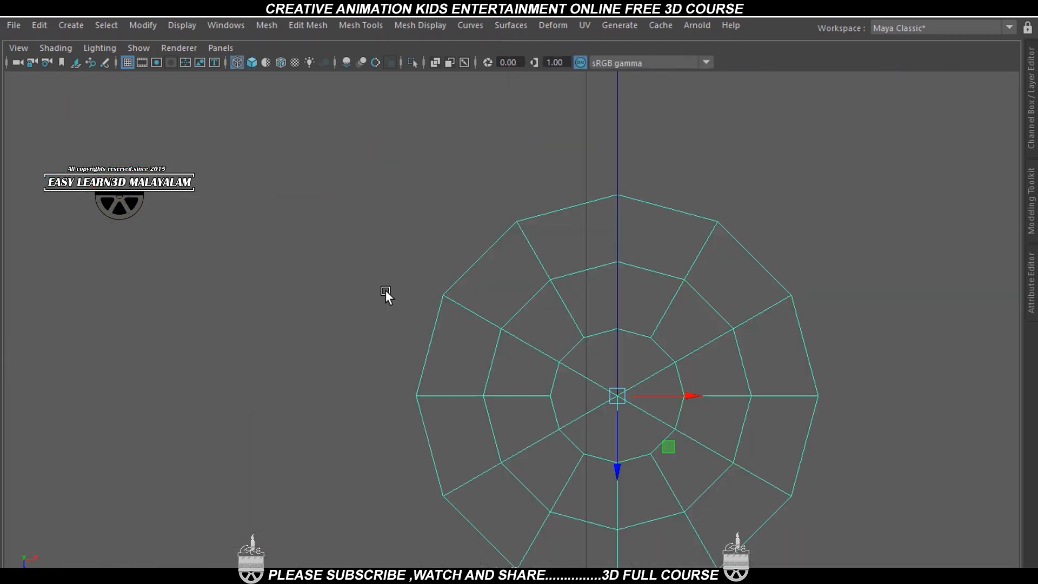
pyautogui.scroll(-10, 385, 289)
pyautogui.scroll(-2, 511, 368)
pyautogui.keyDown('alt'); pyautogui.moveTo(514, 355); pyautogui.dragTo(533, 423, button='middle'); pyautogui.keyUp('alt')
pyautogui.press('space')
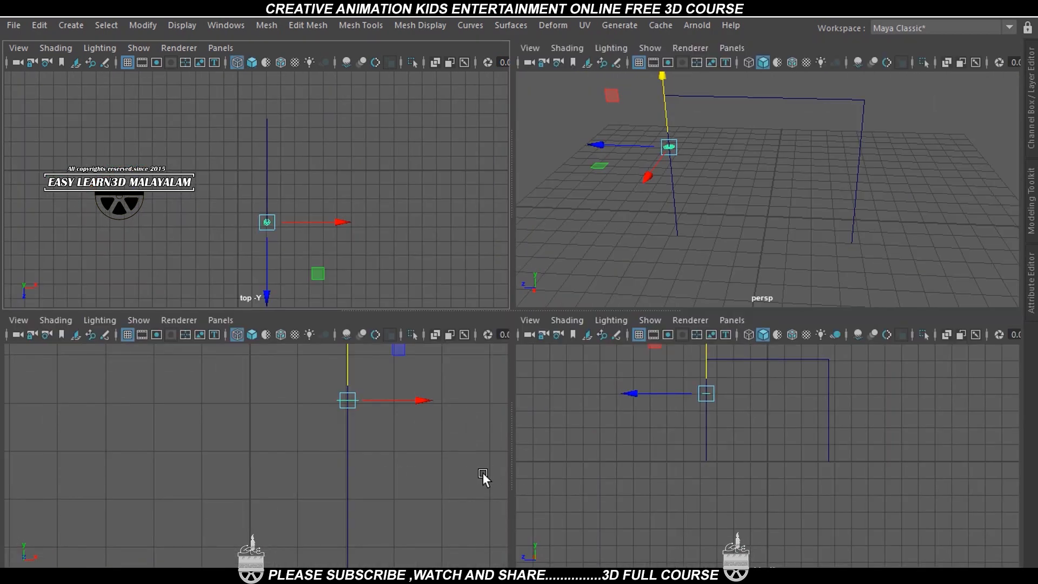
pyautogui.press('space')
pyautogui.keyDown('alt'); pyautogui.moveTo(576, 322); pyautogui.dragTo(550, 398, button='middle'); pyautogui.keyUp('alt')
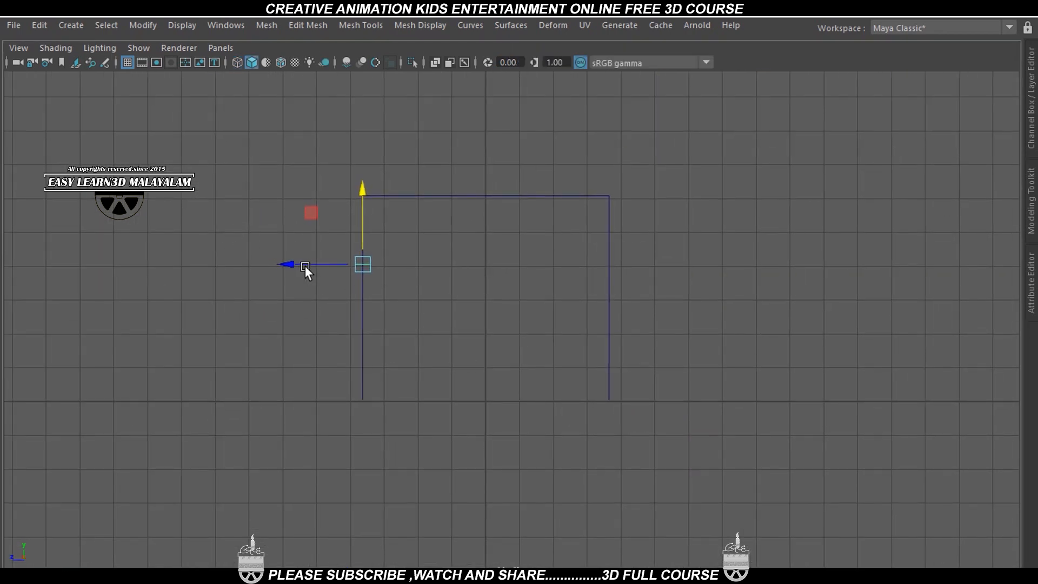
pyautogui.moveTo(305, 265); pyautogui.dragTo(619, 326)
# Step: Lower the disc to the bottom end of the curve's leg and check its placement in the perspective view
pyautogui.keyDown('alt'); pyautogui.moveTo(620, 326); pyautogui.dragTo(601, 342, button='middle'); pyautogui.keyUp('alt')
pyautogui.scroll(3, 579, 413)
pyautogui.scroll(2, 601, 342)
pyautogui.moveTo(621, 239); pyautogui.dragTo(549, 548)
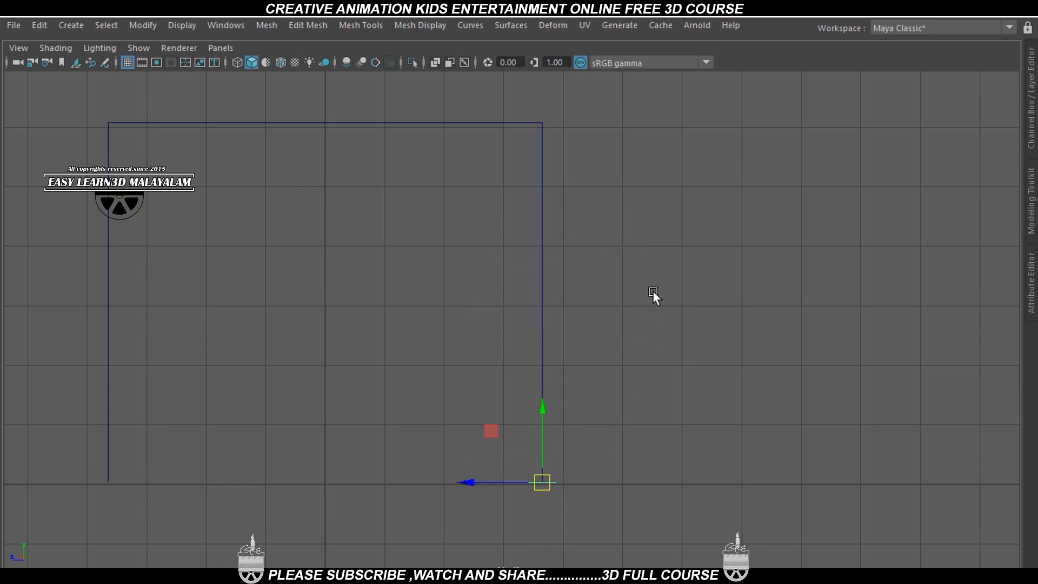
pyautogui.press('space')
pyautogui.press('space')
pyautogui.keyDown('alt'); pyautogui.moveTo(688, 405); pyautogui.dragTo(591, 366, button='middle'); pyautogui.keyUp('alt')
pyautogui.scroll(5, 590, 367)
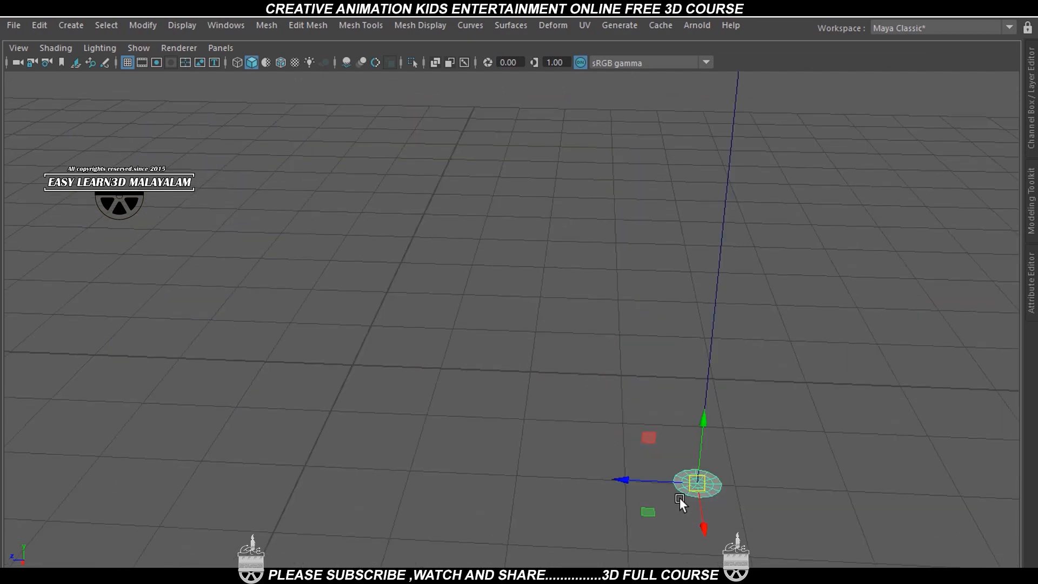
pyautogui.keyDown('alt'); pyautogui.moveTo(679, 497); pyautogui.dragTo(640, 504); pyautogui.keyUp('alt')
pyautogui.scroll(2, 640, 504)
pyautogui.keyDown('alt'); pyautogui.moveTo(640, 504); pyautogui.dragTo(597, 378, button='middle'); pyautogui.keyUp('alt')
# Step: Scale the disc down uniformly around the curve's end to about one-fifth of its size
pyautogui.press('space')
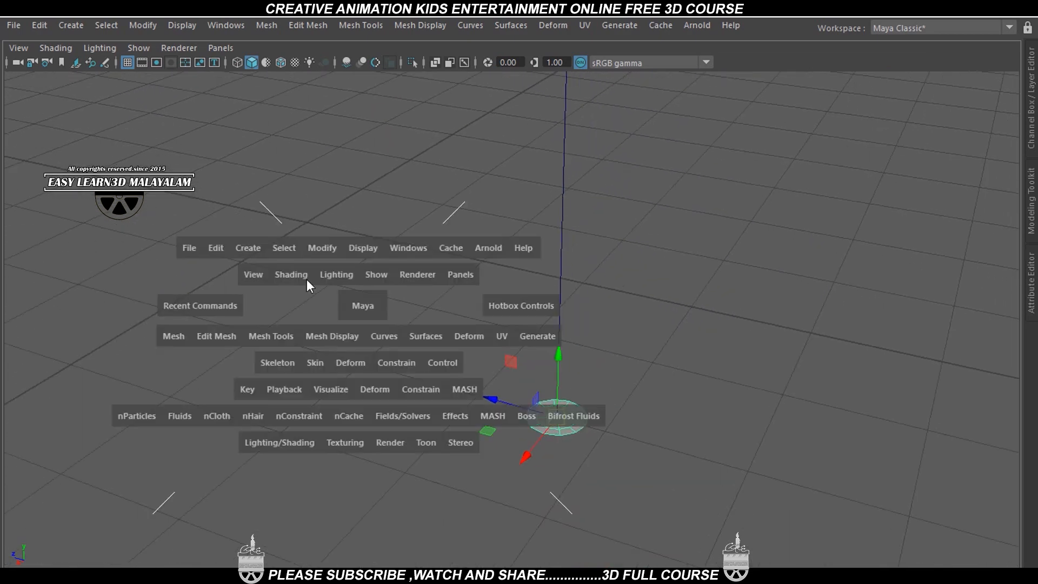
pyautogui.press('space')
pyautogui.scroll(3, 306, 258)
pyautogui.keyDown('alt'); pyautogui.moveTo(504, 160); pyautogui.dragTo(423, 374, button='middle'); pyautogui.keyUp('alt')
pyautogui.scroll(5, 423, 374)
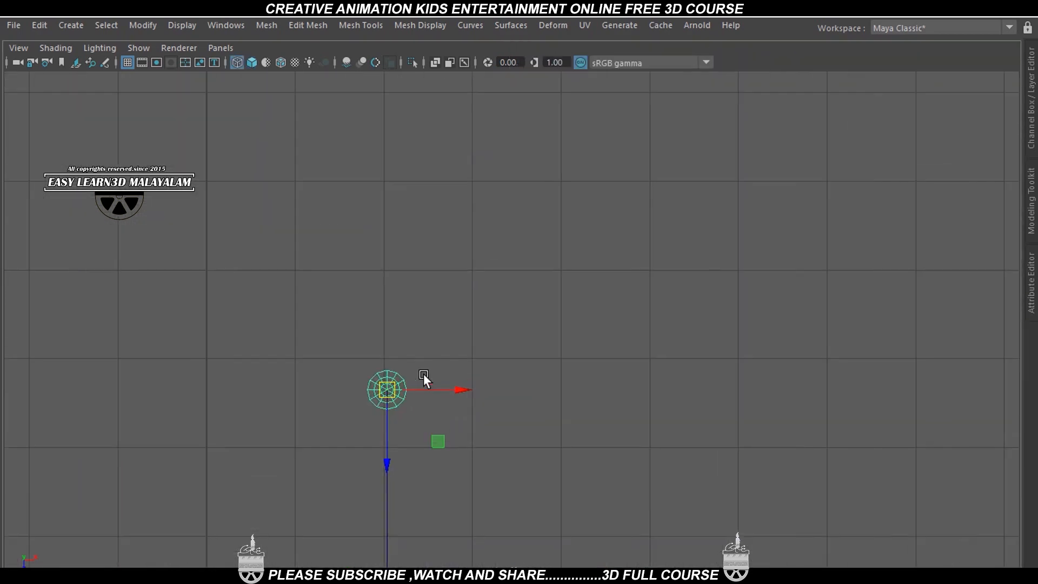
pyautogui.keyDown('alt'); pyautogui.moveTo(300, 434); pyautogui.dragTo(369, 394, button='middle'); pyautogui.keyUp('alt')
pyautogui.scroll(4, 375, 394)
pyautogui.press('e')
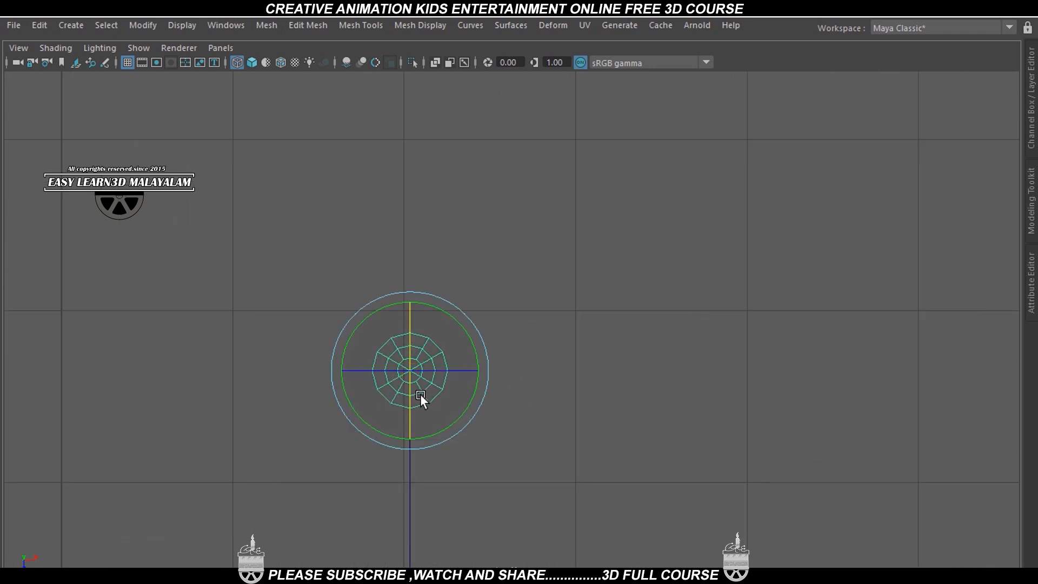
pyautogui.scroll(4, 420, 394)
pyautogui.scroll(2, 462, 353)
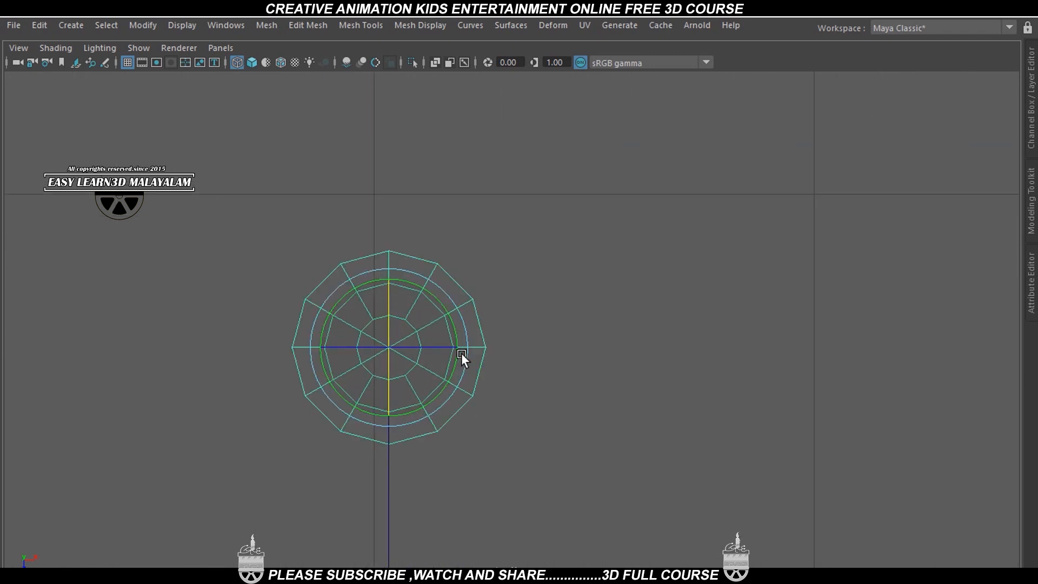
pyautogui.press('r')
pyautogui.moveTo(389, 347); pyautogui.dragTo(274, 487)
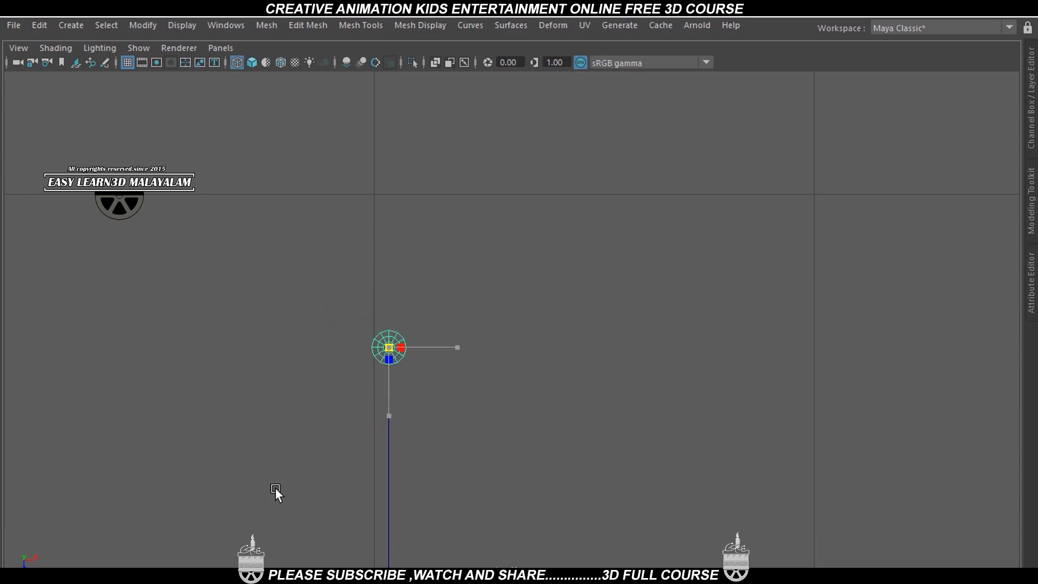
pyautogui.press('space')
pyautogui.press('space')
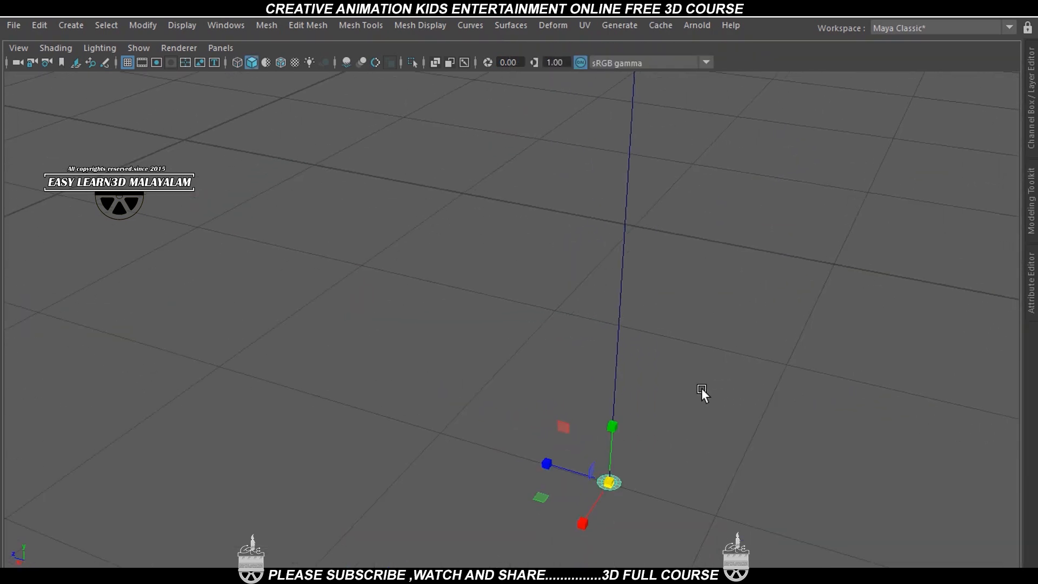
pyautogui.scroll(3, 702, 388)
pyautogui.keyDown('alt'); pyautogui.moveTo(701, 387); pyautogui.dragTo(690, 352, button='middle'); pyautogui.keyUp('alt')
pyautogui.scroll(2, 709, 419)
pyautogui.keyDown('alt'); pyautogui.moveTo(709, 420); pyautogui.dragTo(657, 411, button='middle'); pyautogui.keyUp('alt')
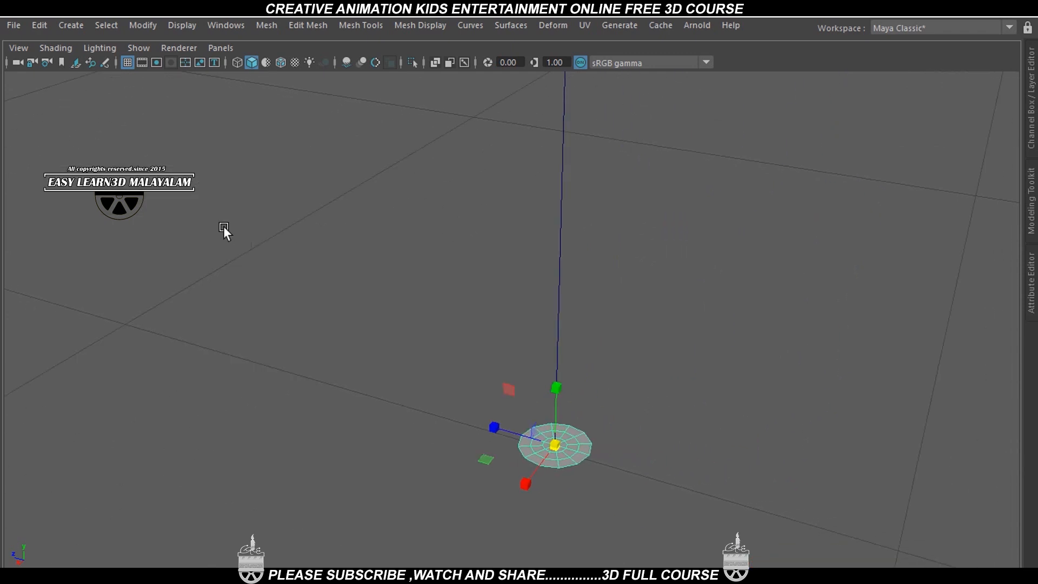
# Step: Duplicate the disc sideways in the top view so the copy sits edge to edge with the original
pyautogui.press('space')
pyautogui.press('space')
pyautogui.scroll(3, 332, 313)
pyautogui.keyDown('alt'); pyautogui.moveTo(297, 351); pyautogui.dragTo(571, 371, button='middle'); pyautogui.keyUp('alt')
pyautogui.scroll(2, 560, 381)
pyautogui.scroll(2, 571, 371)
pyautogui.press('w')
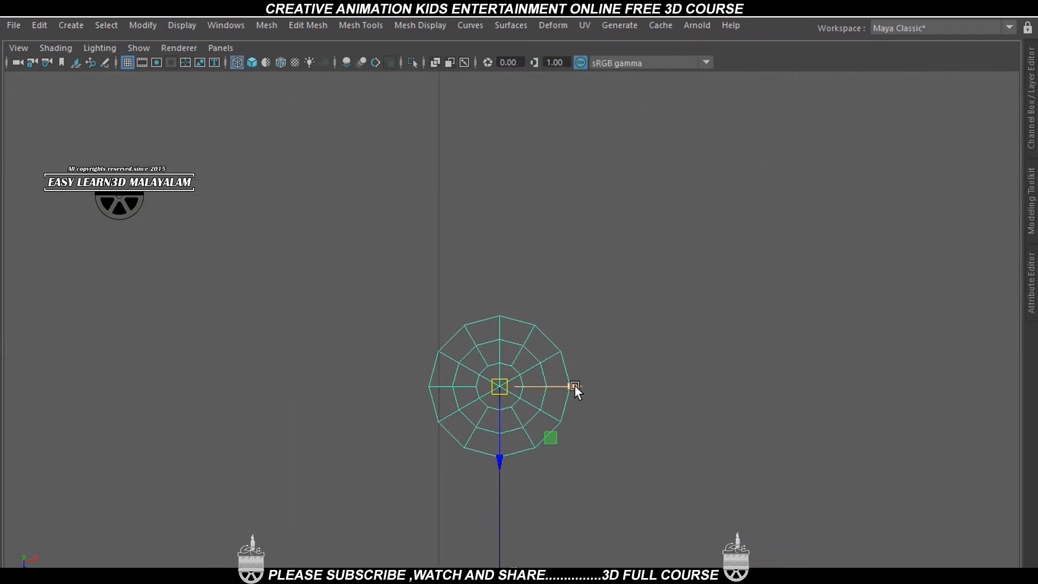
pyautogui.scroll(2, 575, 385)
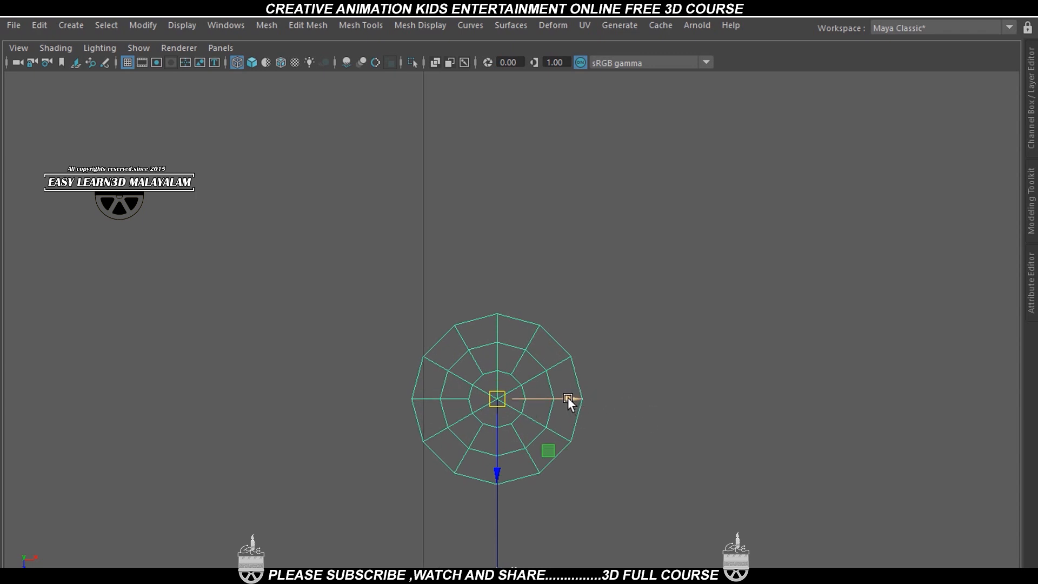
pyautogui.keyDown('shift'); pyautogui.moveTo(567, 398); pyautogui.dragTo(397, 446); pyautogui.keyUp('shift')
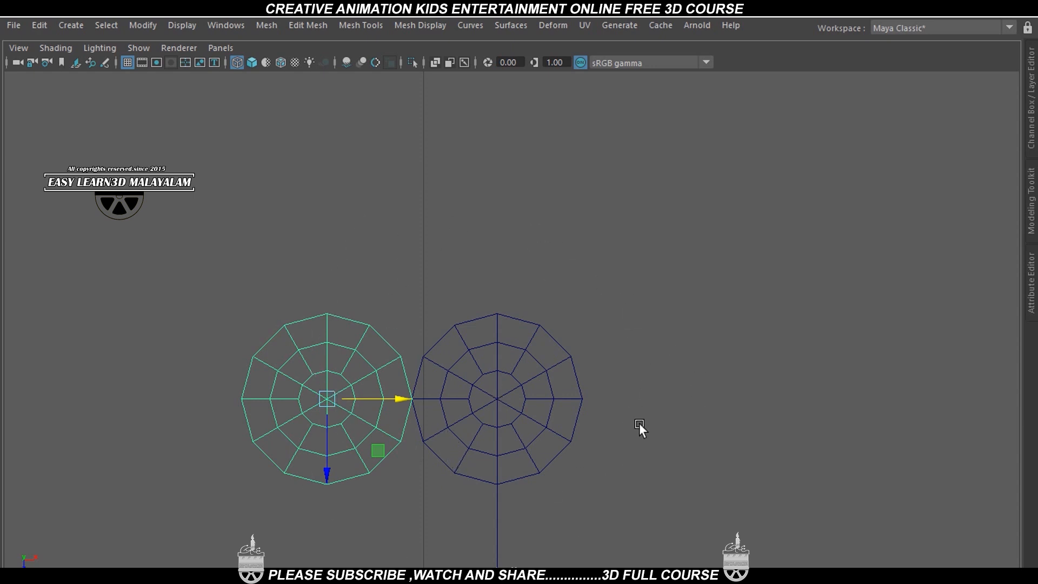
# Step: Snap the copied disc's pivot to the centre of the original disc, ready for rotation
pyautogui.press('d')
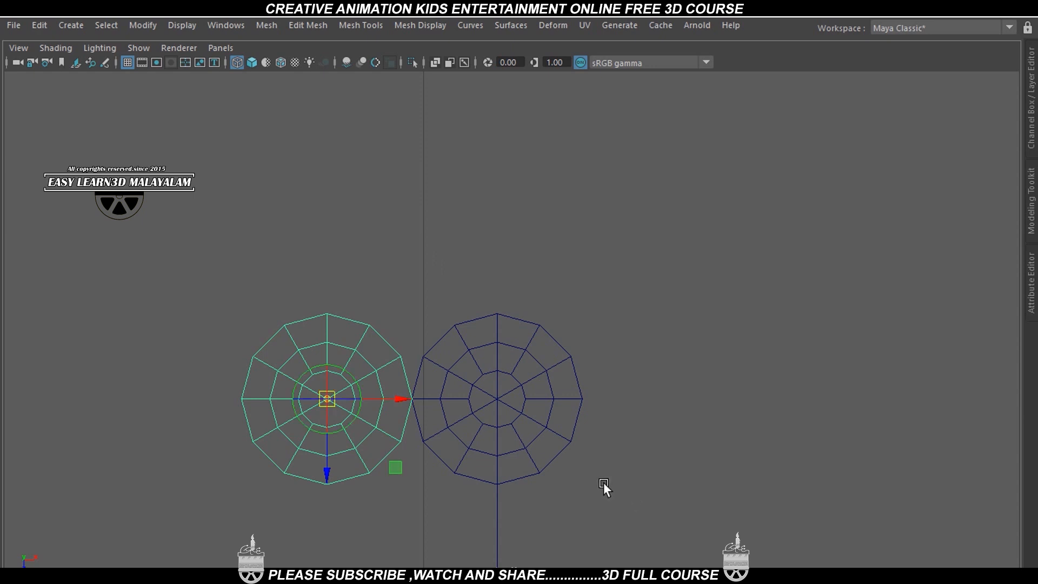
pyautogui.press('v')
pyautogui.moveTo(462, 395); pyautogui.dragTo(500, 395)
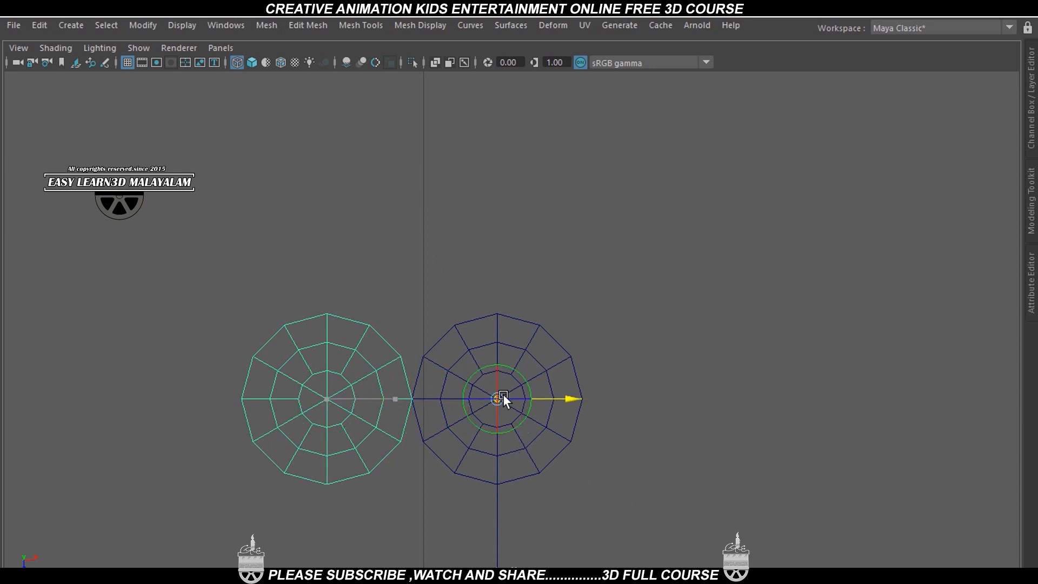
pyautogui.press('e')
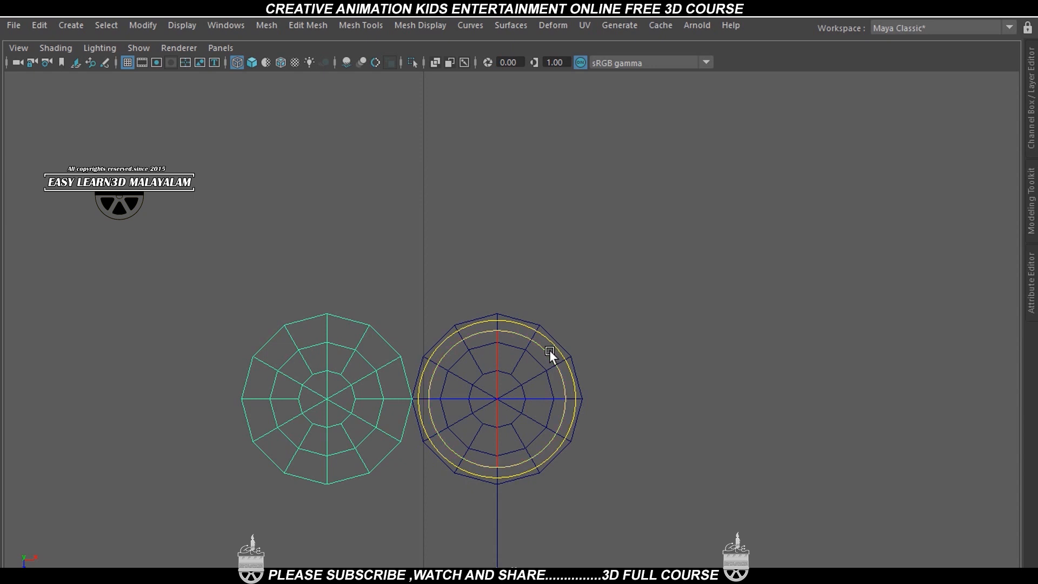
pyautogui.moveTo(551, 344); pyautogui.dragTo(610, 426)
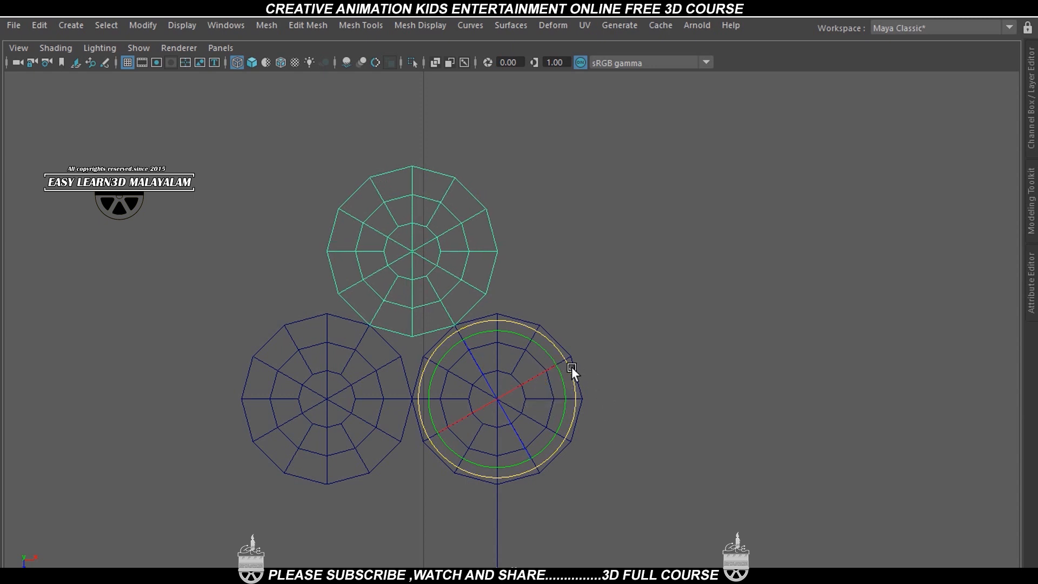
pyautogui.hotkey('ctrl', 'z')
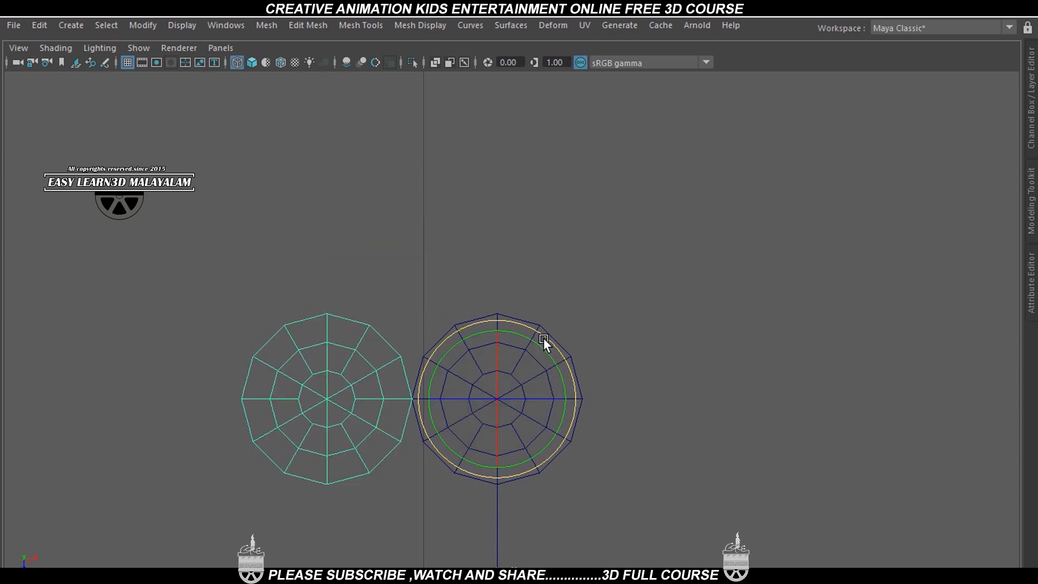
pyautogui.moveTo(550, 335); pyautogui.dragTo(605, 420)
pyautogui.hotkey('ctrl', 'z')
pyautogui.moveTo(566, 362); pyautogui.dragTo(578, 427)
pyautogui.hotkey('ctrl', 'z')
# Step: Duplicate the outer disc with a rotation of about 60 degrees and repeat until six discs ring the central one
pyautogui.moveTo(556, 355); pyautogui.dragTo(595, 437)
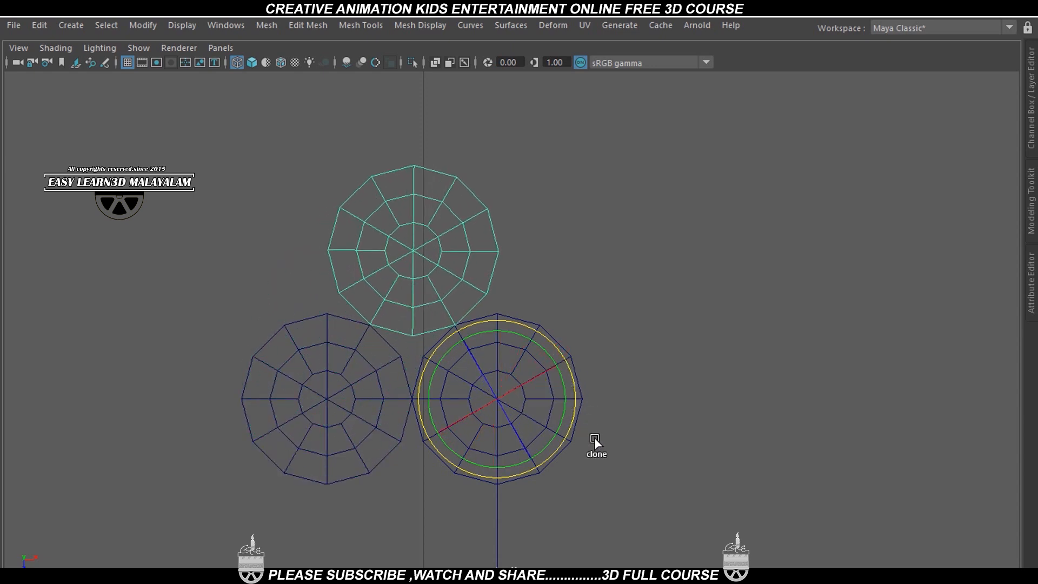
pyautogui.hotkey('shift', 'd')
pyautogui.hotkey('shift', 'd')
pyautogui.hotkey('shift', 'd')
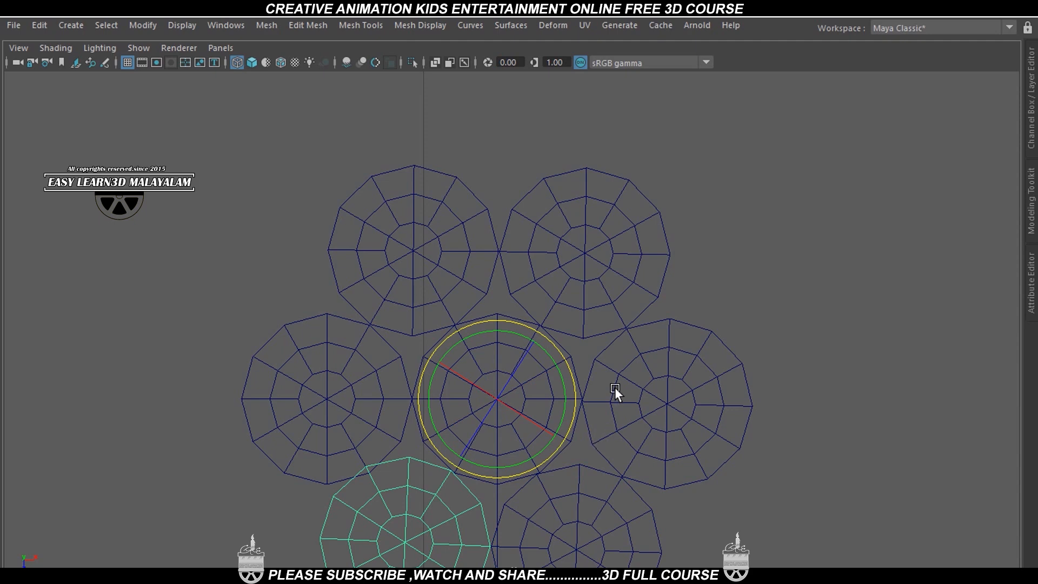
# Step: Center the pivot of the last duplicated disc and scale the disc down slightly to clear its neighbours
pyautogui.keyDown('alt'); pyautogui.moveTo(614, 387); pyautogui.dragTo(611, 268, button='middle'); pyautogui.keyUp('alt')
pyautogui.scroll(3, 611, 268)
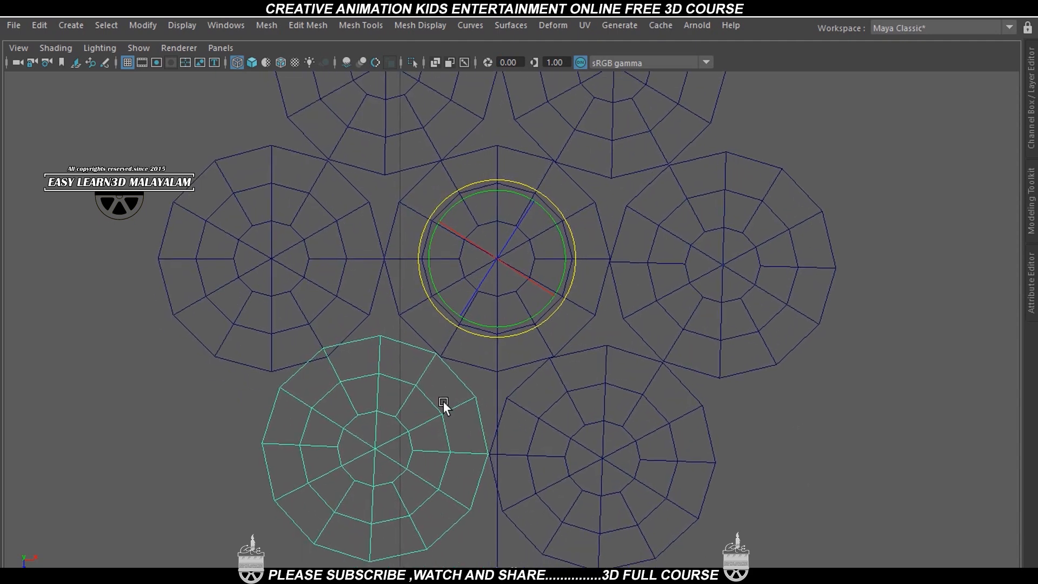
pyautogui.click(154, 434)
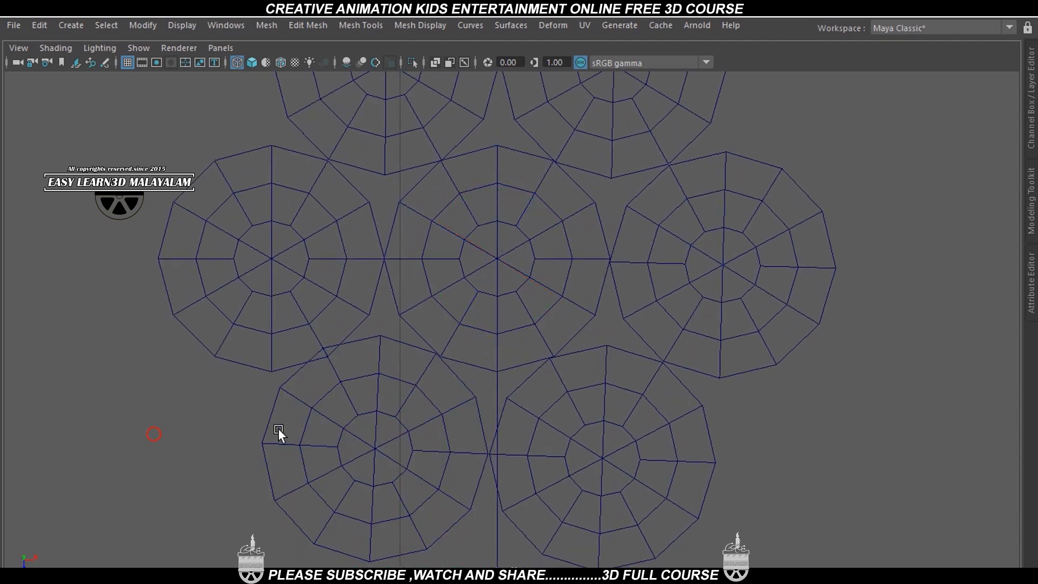
pyautogui.click(365, 444)
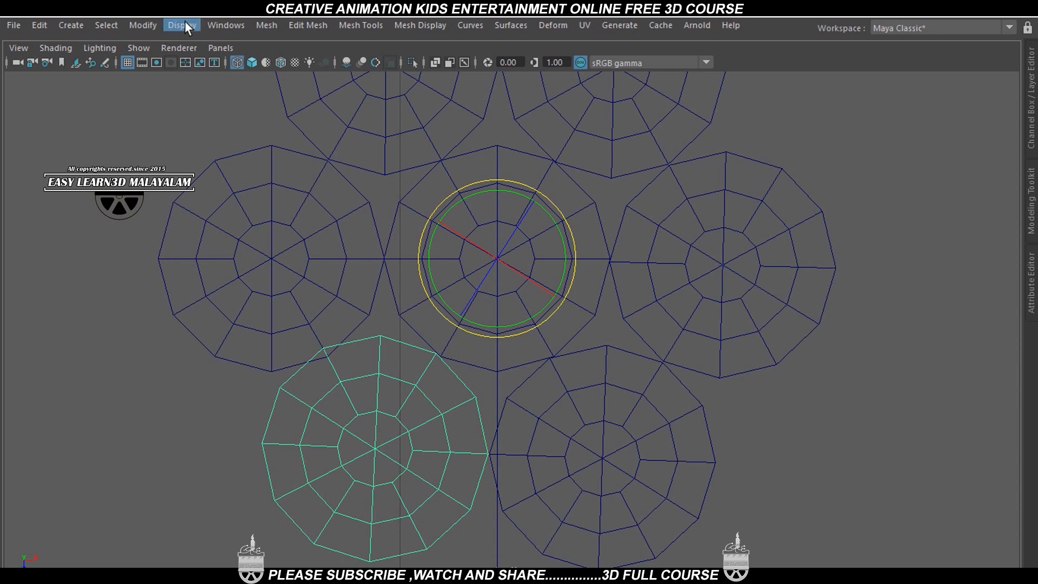
pyautogui.click(141, 25)
pyautogui.click(176, 135)
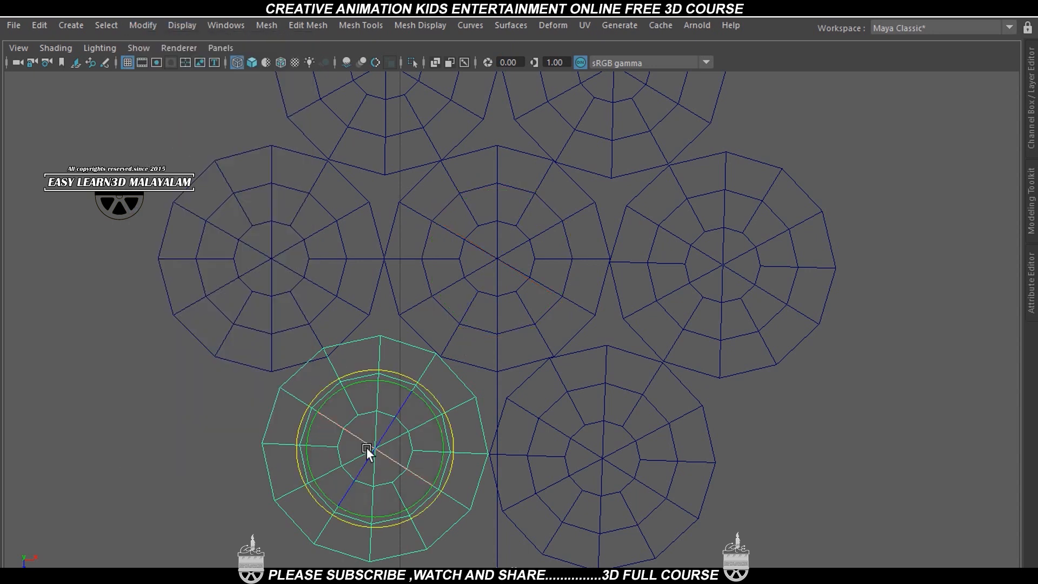
pyautogui.press('d')
pyautogui.moveTo(370, 451); pyautogui.dragTo(365, 463)
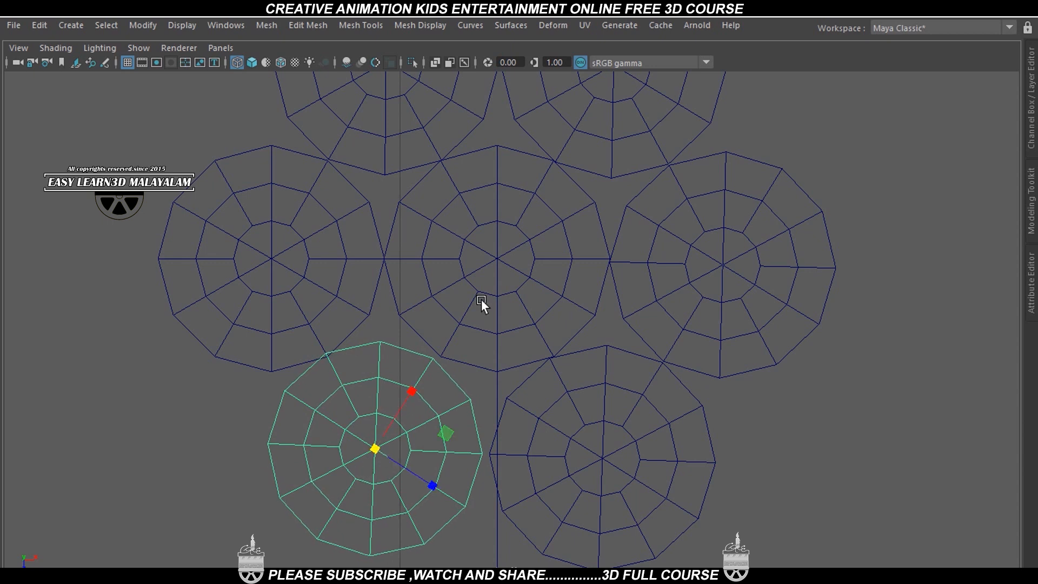
pyautogui.press('w')
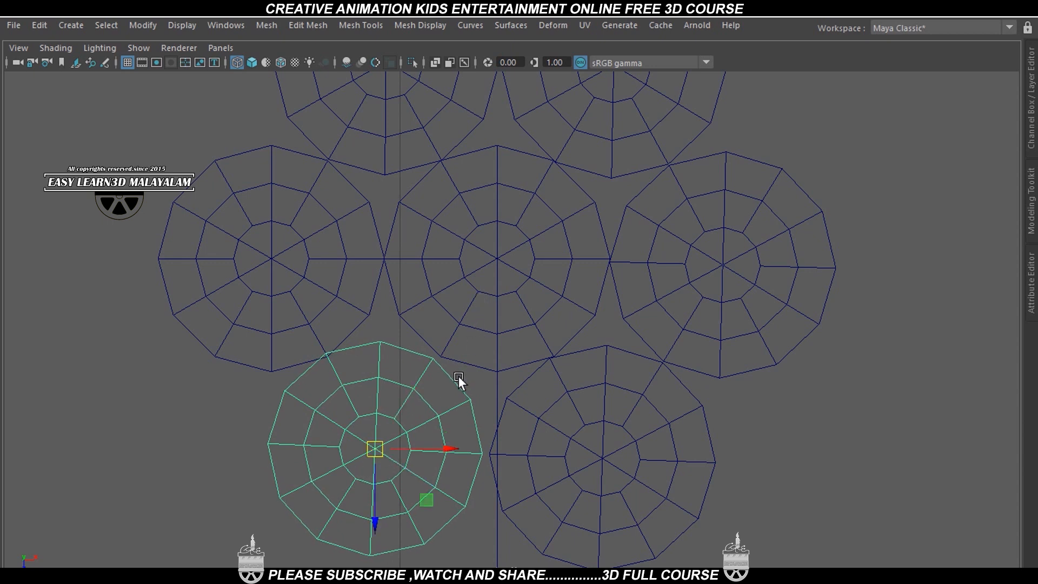
pyautogui.click(377, 447)
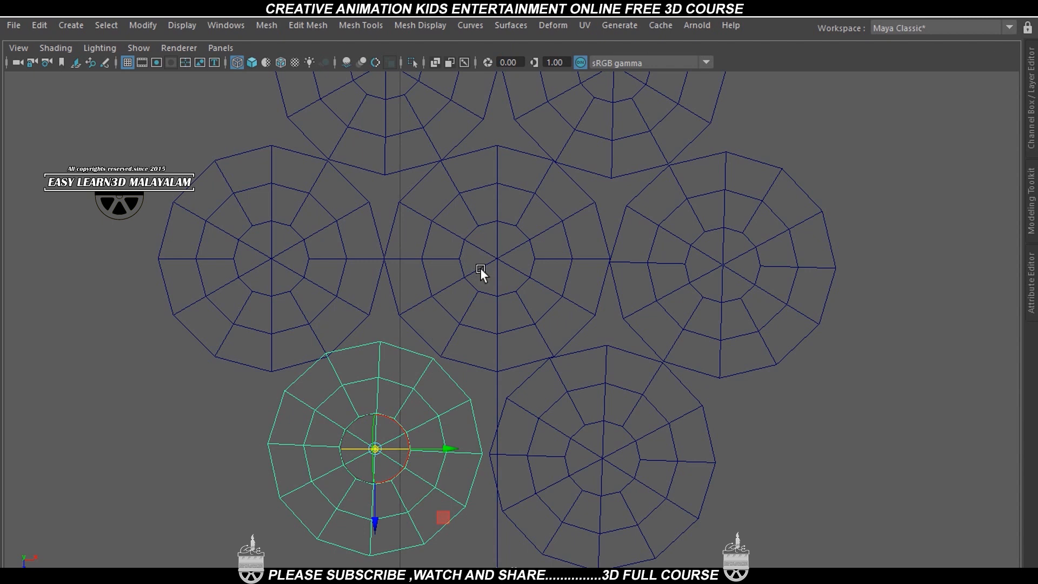
pyautogui.press('Insert')
pyautogui.press('w')
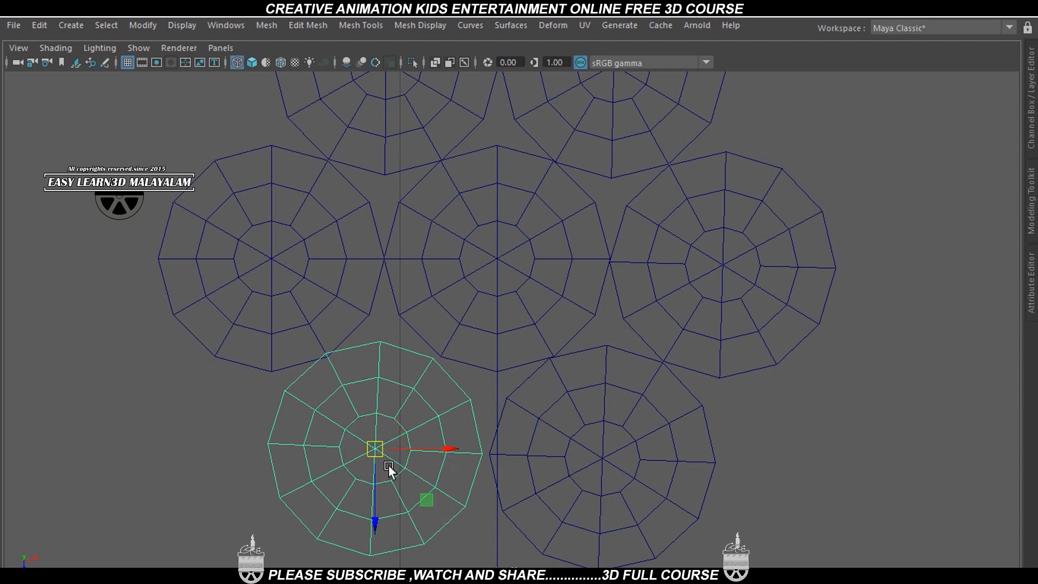
pyautogui.scroll(1, 391, 475)
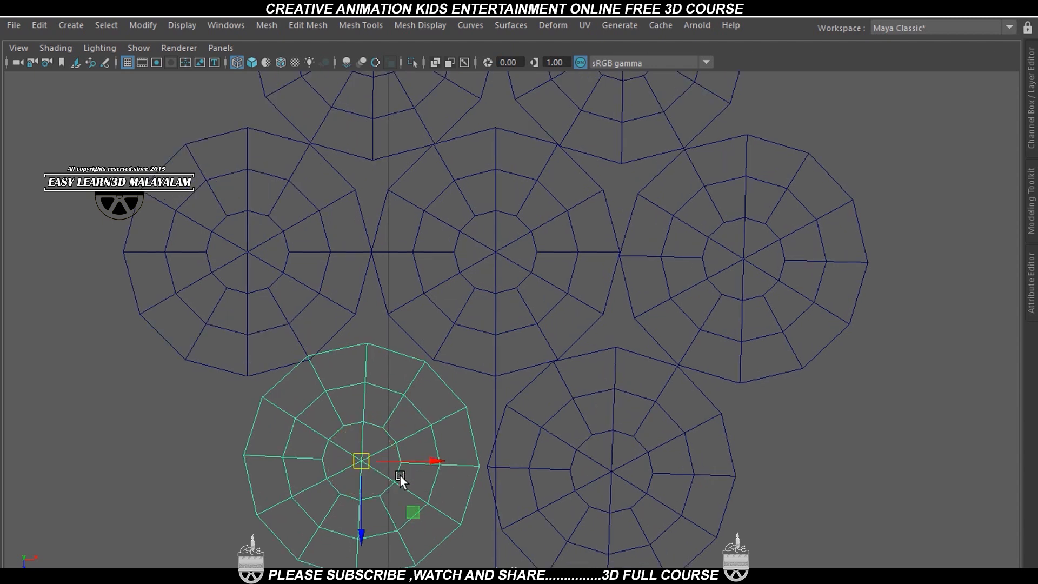
pyautogui.press('Insert')
pyautogui.moveTo(357, 460); pyautogui.dragTo(373, 460)
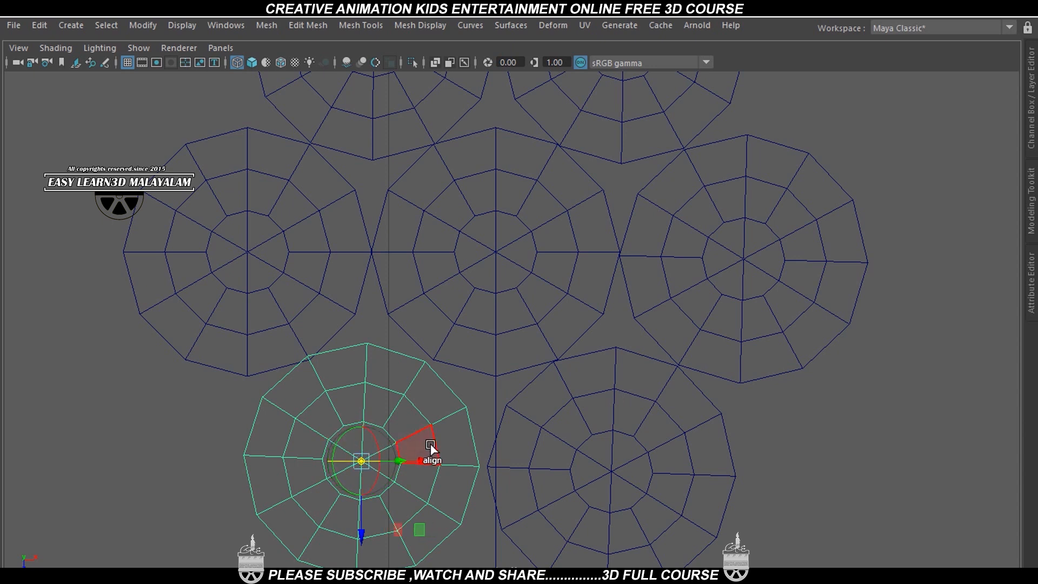
pyautogui.press('Insert')
pyautogui.hotkey('ctrl', 'z')
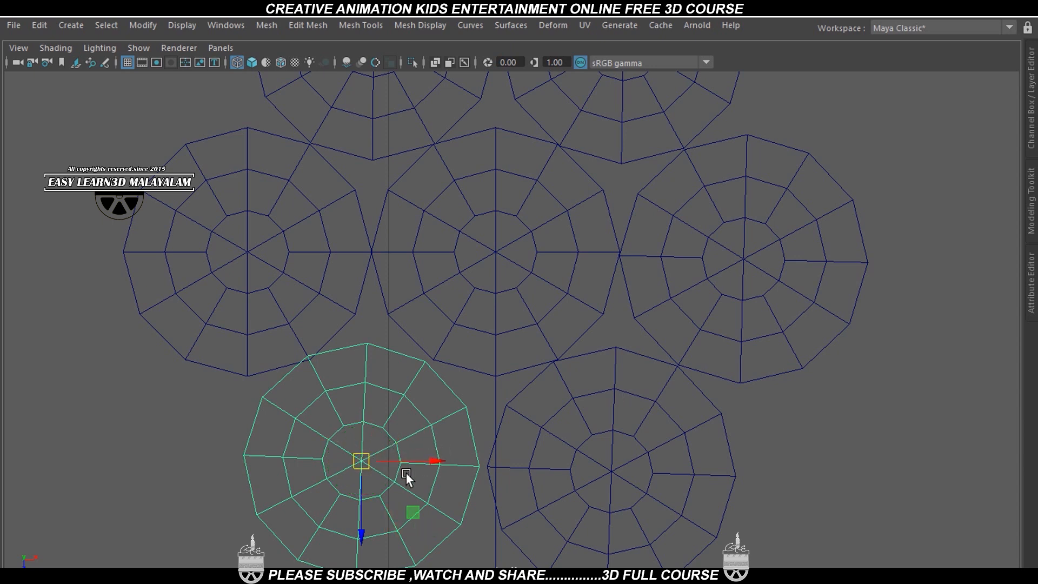
# Step: Snap the shrunken disc's pivot to the centre of the middle disc and rotate it slightly around that point
pyautogui.press('Insert')
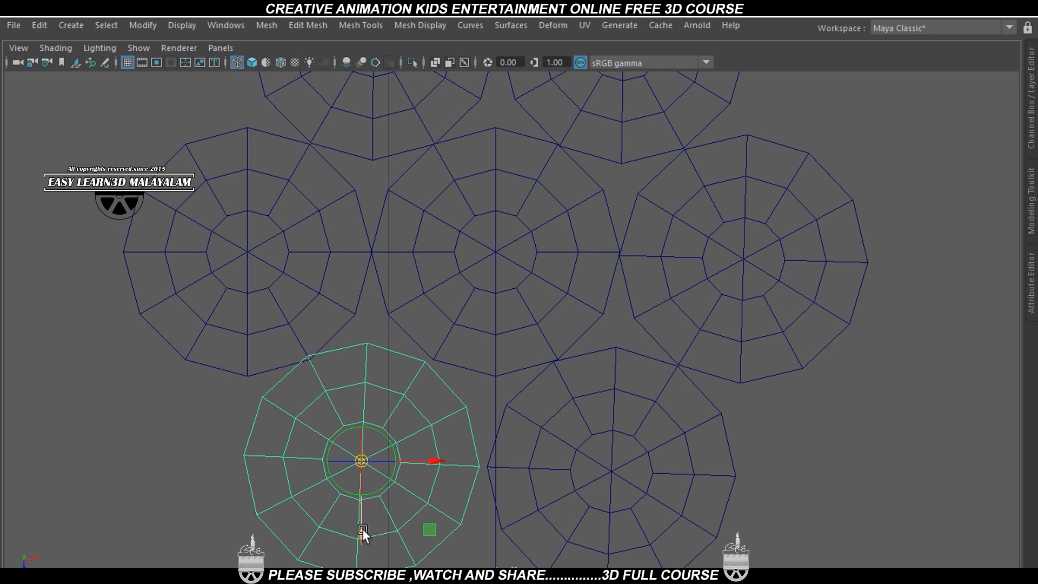
pyautogui.moveTo(362, 530); pyautogui.dragTo(496, 252)
pyautogui.press('Insert')
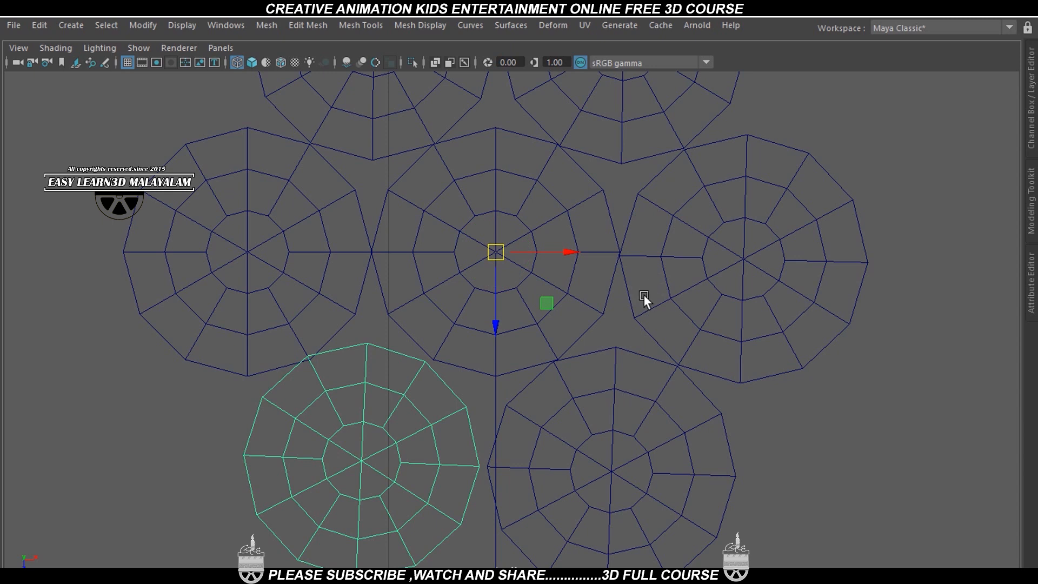
pyautogui.press('e')
pyautogui.moveTo(573, 239); pyautogui.dragTo(570, 239)
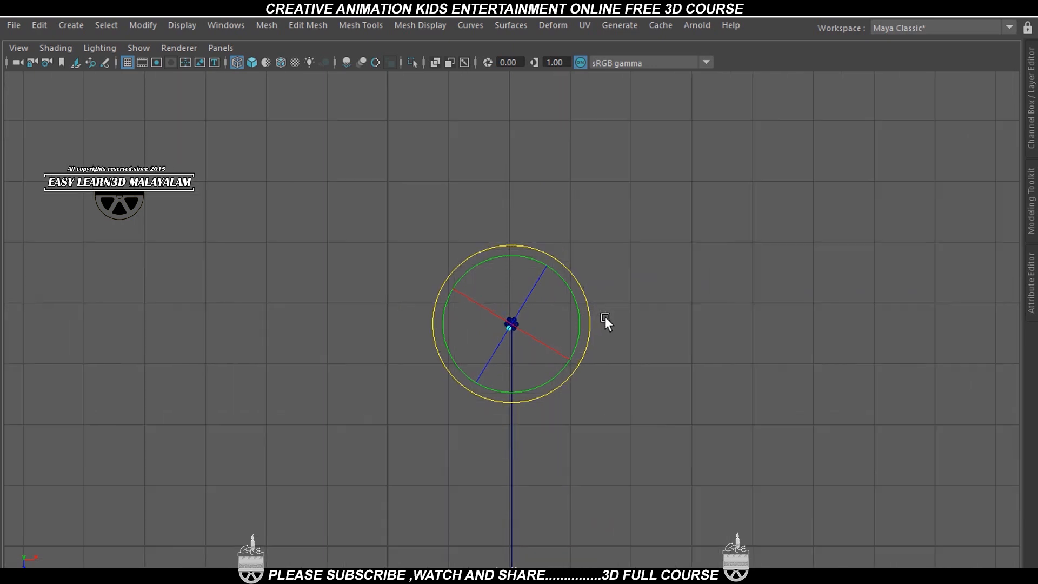
# Step: Select all seven discs without the curve and combine them into one mesh
pyautogui.scroll(8, 605, 317)
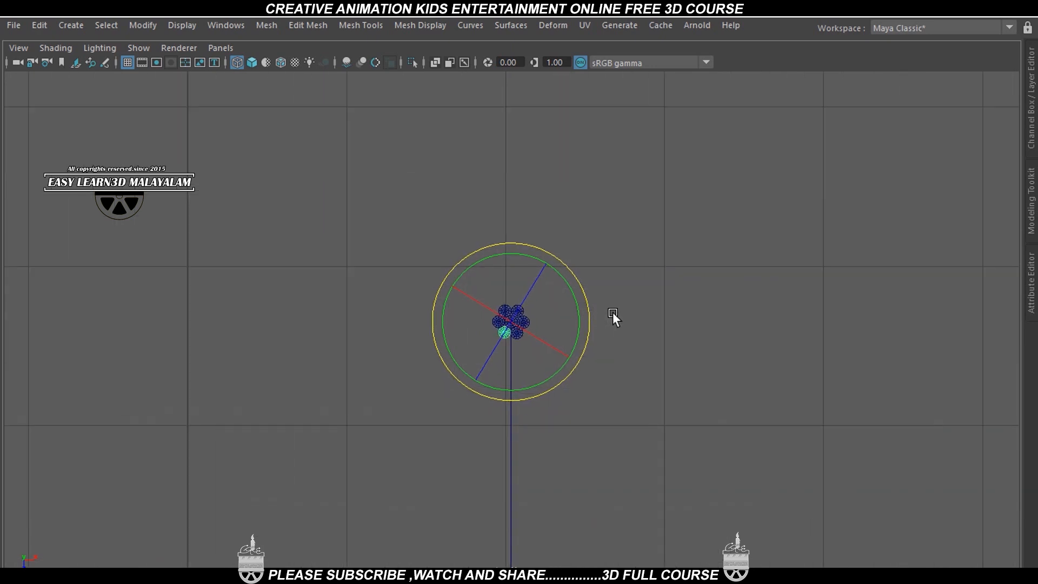
pyautogui.press('w')
pyautogui.click(635, 304)
pyautogui.moveTo(454, 282); pyautogui.dragTo(612, 354)
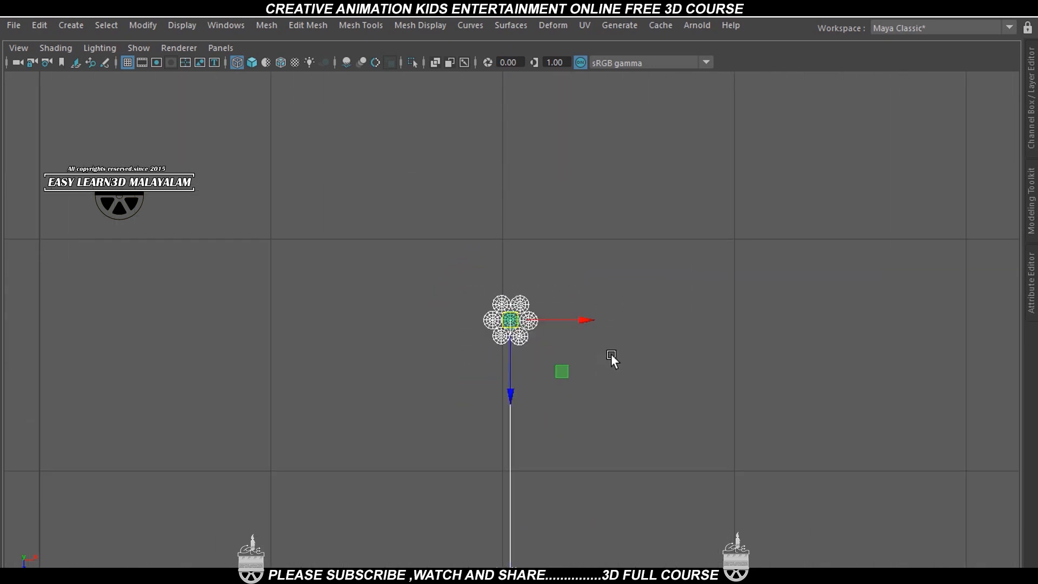
pyautogui.keyDown('ctrl'); pyautogui.moveTo(676, 463); pyautogui.dragTo(677, 463); pyautogui.keyUp('ctrl')
pyautogui.press('space')
pyautogui.press('space')
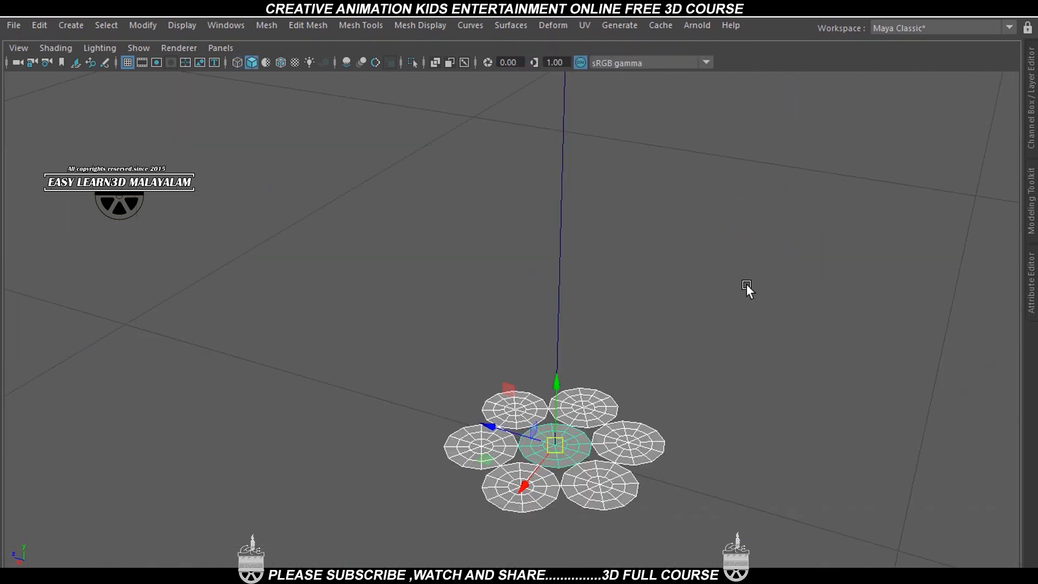
pyautogui.scroll(3, 742, 298)
pyautogui.scroll(-3, 718, 398)
pyautogui.keyDown('shift'); pyautogui.moveTo(616, 427); pyautogui.dragTo(572, 471, button='right'); pyautogui.keyUp('shift')
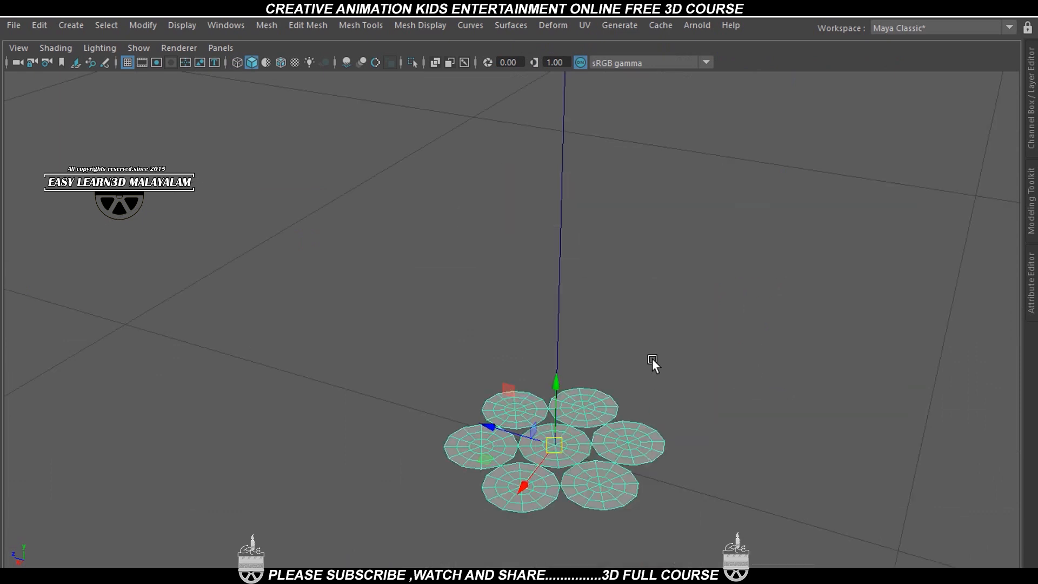
# Step: Select all faces of the combined disc mesh in face mode
pyautogui.keyDown('alt'); pyautogui.moveTo(652, 358); pyautogui.dragTo(640, 277, button='middle'); pyautogui.keyUp('alt')
pyautogui.rightClick(601, 237)
pyautogui.moveTo(601, 240); pyautogui.dragTo(599, 193, button='right')
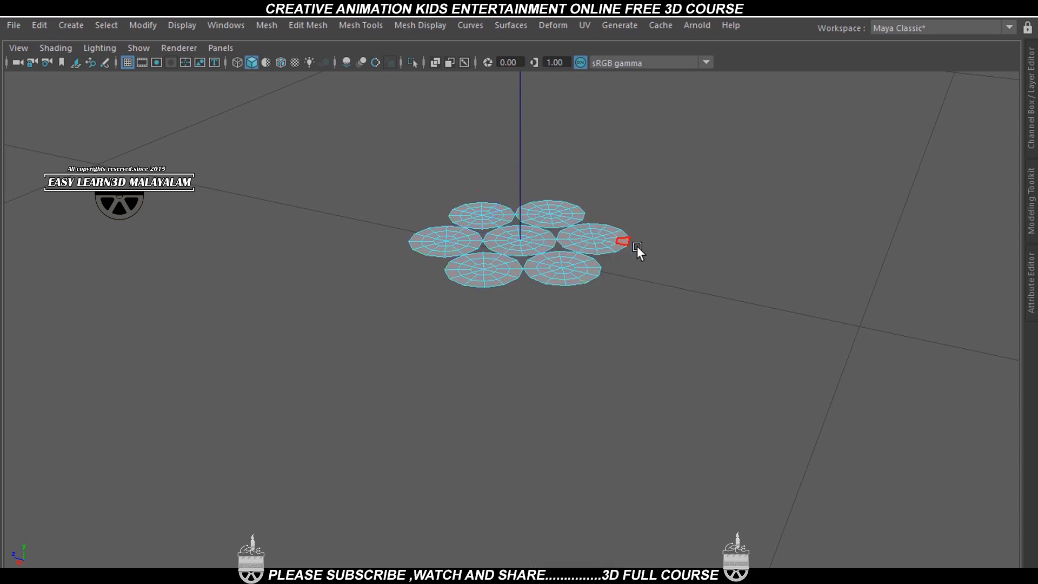
pyautogui.keyDown('alt'); pyautogui.moveTo(637, 250); pyautogui.dragTo(496, 327); pyautogui.keyUp('alt')
pyautogui.moveTo(342, 294); pyautogui.dragTo(742, 497)
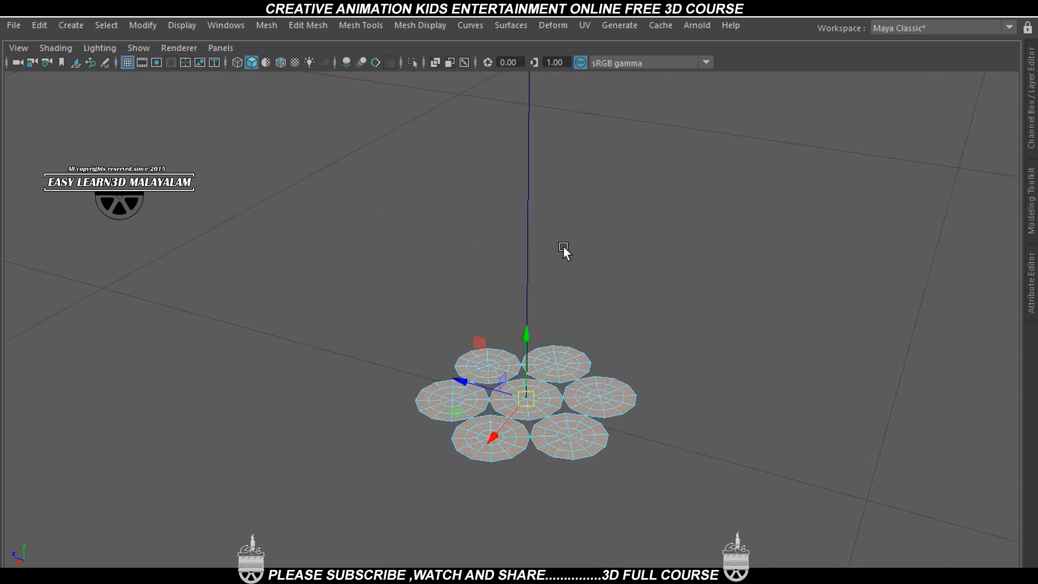
# Step: Add the crosswise curve to the face selection and extrude the disc faces along it
pyautogui.moveTo(484, 196); pyautogui.dragTo(670, 198)
pyautogui.keyDown('alt'); pyautogui.moveTo(670, 198); pyautogui.dragTo(628, 219, button='right'); pyautogui.keyUp('alt')
pyautogui.keyDown('alt'); pyautogui.moveTo(628, 219); pyautogui.dragTo(663, 414); pyautogui.keyUp('alt')
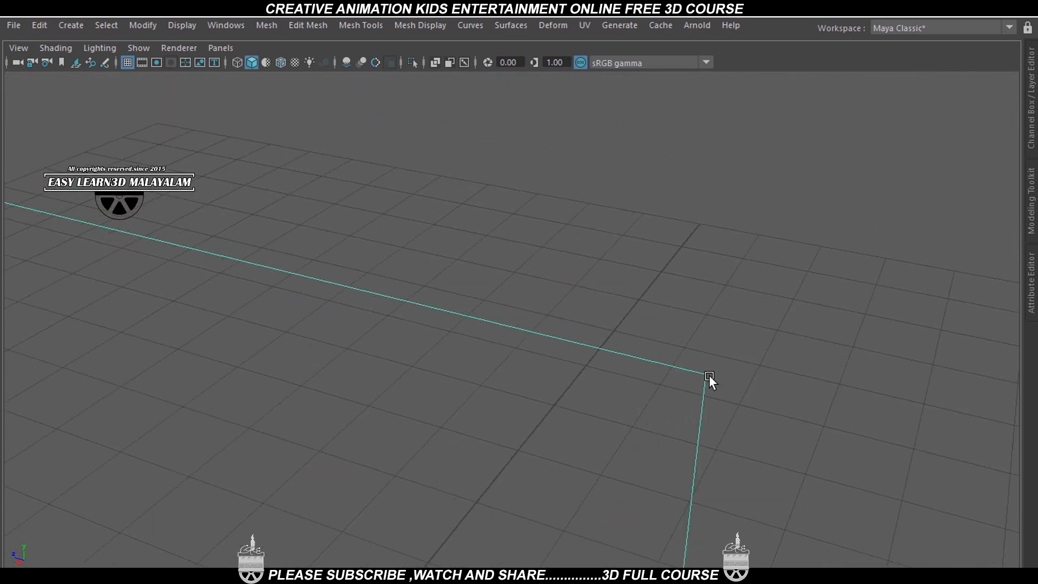
pyautogui.keyDown('alt'); pyautogui.moveTo(709, 375); pyautogui.dragTo(614, 384); pyautogui.keyUp('alt')
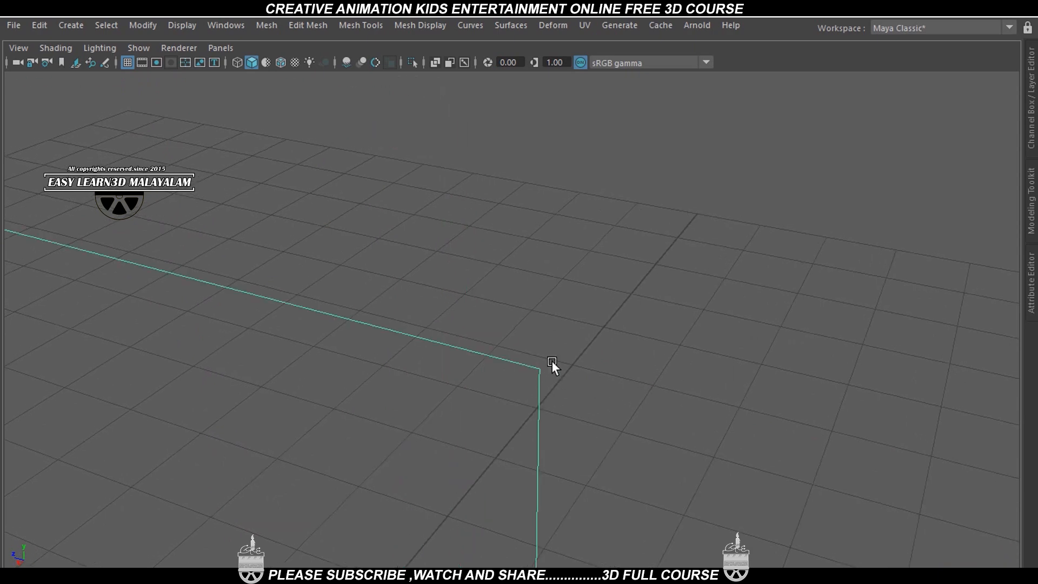
pyautogui.keyDown('alt'); pyautogui.moveTo(551, 361); pyautogui.dragTo(657, 403); pyautogui.keyUp('alt')
pyautogui.keyDown('shift'); pyautogui.moveTo(616, 300); pyautogui.dragTo(628, 266, button='right'); pyautogui.keyUp('shift')
pyautogui.keyDown('alt'); pyautogui.moveTo(626, 284); pyautogui.dragTo(600, 361); pyautogui.keyUp('alt')
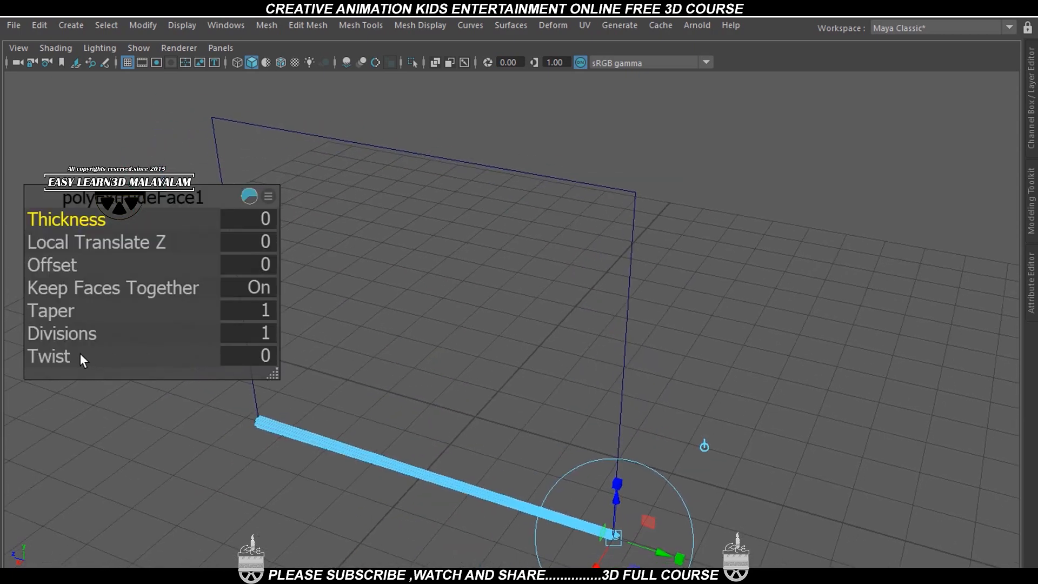
# Step: Set the extrusion's divisions to 100 and check how the strands follow the curve's corners
pyautogui.moveTo(81, 333); pyautogui.dragTo(273, 331)
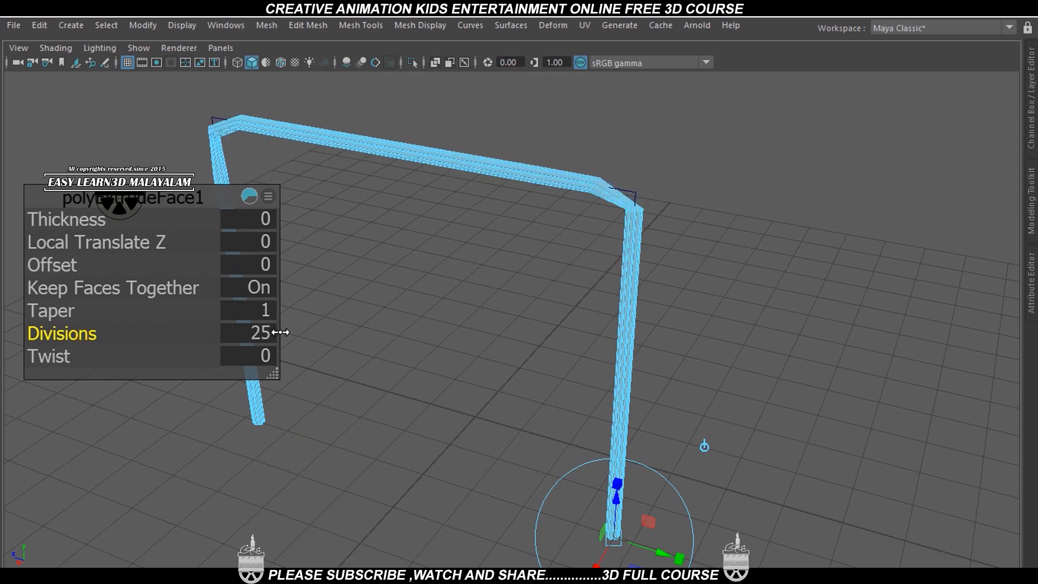
pyautogui.click(265, 332)
pyautogui.write('100')
pyautogui.press('Return')
pyautogui.keyDown('alt'); pyautogui.moveTo(308, 239); pyautogui.dragTo(524, 225); pyautogui.keyUp('alt')
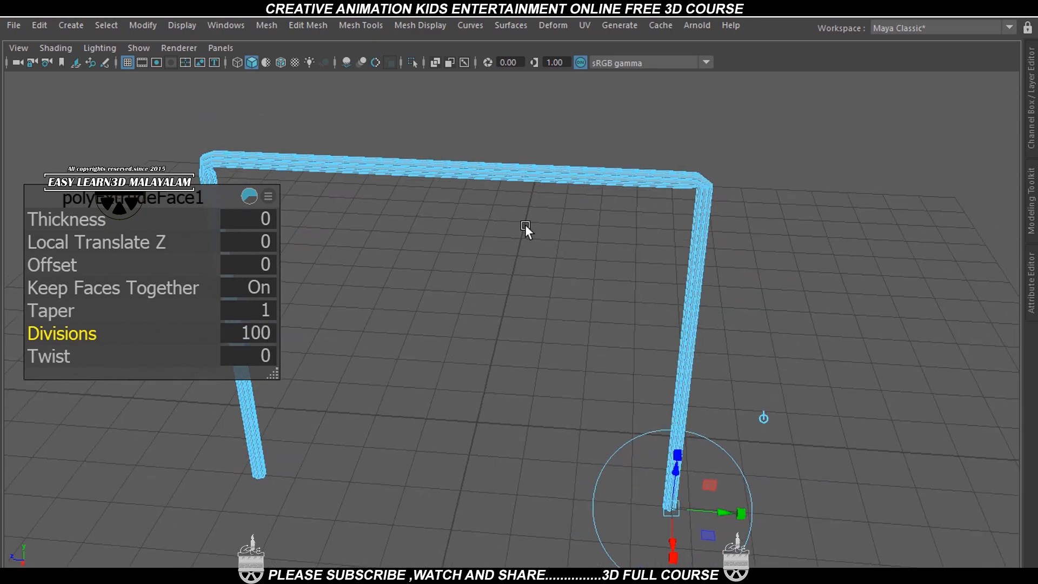
# Step: Inspect how the strands bend at the extrusion's upper corner above the profile end
pyautogui.scroll(4, 467, 361)
pyautogui.keyDown('alt'); pyautogui.moveTo(524, 225); pyautogui.dragTo(590, 374, button='middle'); pyautogui.keyUp('alt')
pyautogui.scroll(5, 590, 374)
pyautogui.keyDown('alt'); pyautogui.moveTo(590, 374); pyautogui.dragTo(584, 378); pyautogui.keyUp('alt')
pyautogui.keyDown('alt'); pyautogui.moveTo(587, 371); pyautogui.dragTo(568, 401, button='middle'); pyautogui.keyUp('alt')
pyautogui.keyDown('alt'); pyautogui.moveTo(569, 401); pyautogui.dragTo(581, 393); pyautogui.keyUp('alt')
pyautogui.keyDown('alt'); pyautogui.moveTo(580, 393); pyautogui.dragTo(604, 409, button='middle'); pyautogui.keyUp('alt')
pyautogui.keyDown('alt'); pyautogui.moveTo(604, 409); pyautogui.dragTo(628, 402); pyautogui.keyUp('alt')
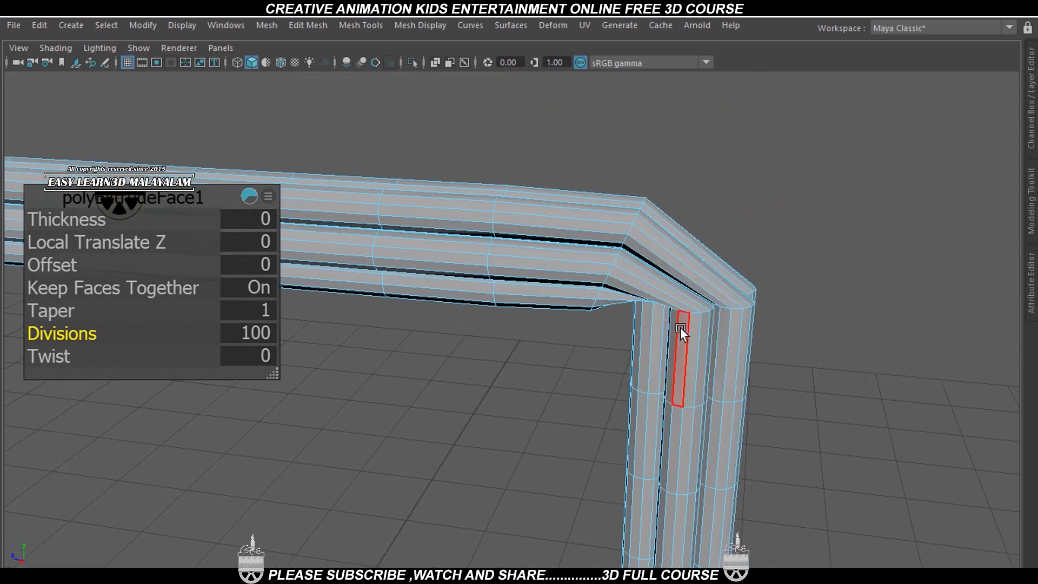
pyautogui.keyDown('alt'); pyautogui.moveTo(680, 327); pyautogui.dragTo(657, 371, button='middle'); pyautogui.keyUp('alt')
# Step: Follow the strands from the foot of the leg upward and examine the extrusion's opposite upper corner
pyautogui.press('f')
pyautogui.scroll(-6, 668, 358)
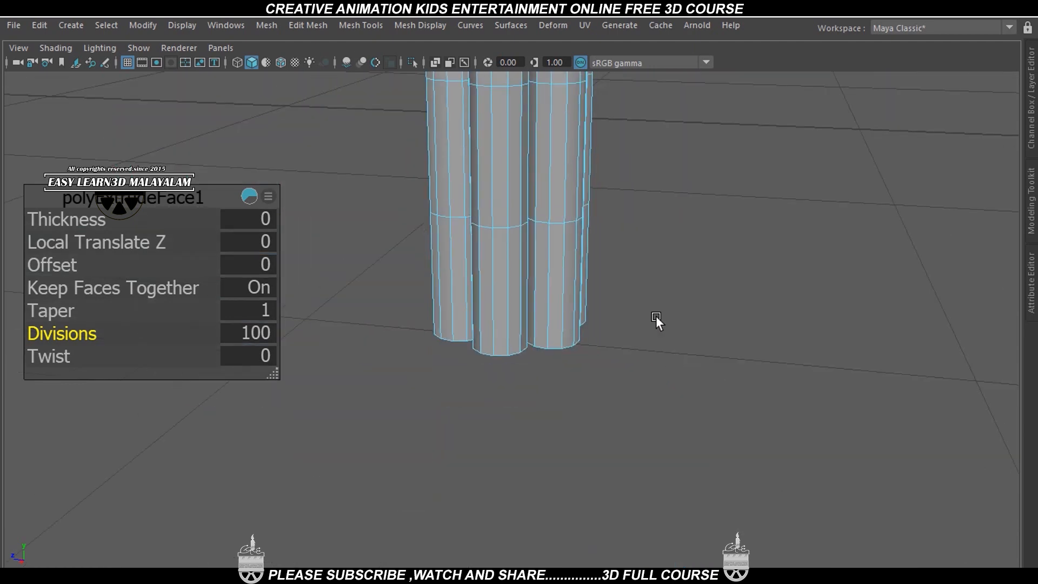
pyautogui.keyDown('alt'); pyautogui.moveTo(637, 266); pyautogui.dragTo(639, 518, button='middle'); pyautogui.keyUp('alt')
pyautogui.keyDown('alt'); pyautogui.moveTo(639, 234); pyautogui.dragTo(627, 463, button='middle'); pyautogui.keyUp('alt')
pyautogui.keyDown('alt'); pyautogui.moveTo(632, 255); pyautogui.dragTo(653, 564, button='middle'); pyautogui.keyUp('alt')
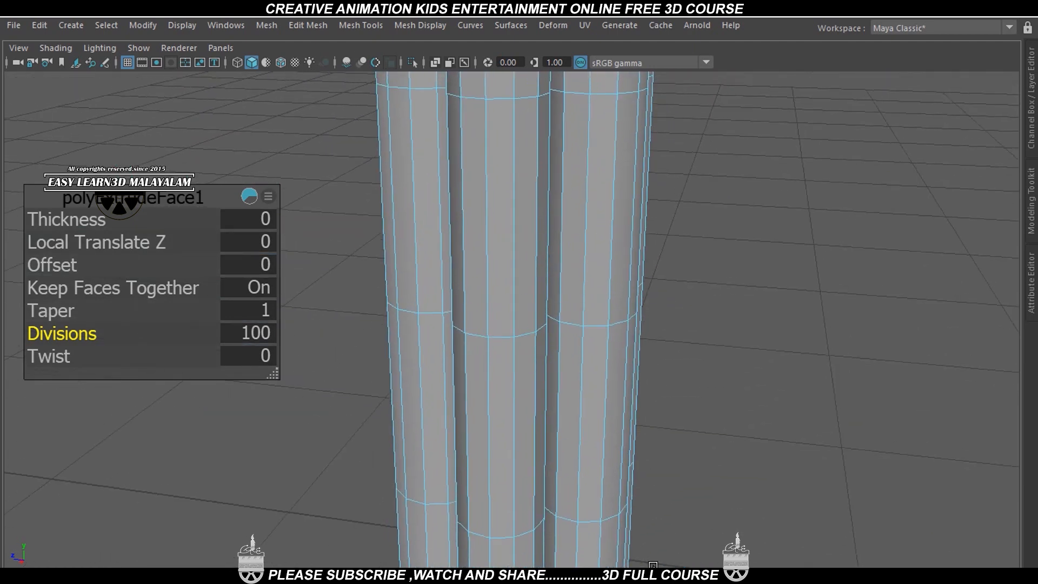
pyautogui.keyDown('alt'); pyautogui.moveTo(634, 311); pyautogui.dragTo(626, 538, button='middle'); pyautogui.keyUp('alt')
pyautogui.keyDown('alt'); pyautogui.moveTo(648, 259); pyautogui.dragTo(660, 347, button='middle'); pyautogui.keyUp('alt')
pyautogui.scroll(4, 660, 347)
pyautogui.keyDown('alt'); pyautogui.moveTo(724, 399); pyautogui.dragTo(646, 539, button='middle'); pyautogui.keyUp('alt')
pyautogui.keyDown('alt'); pyautogui.moveTo(645, 334); pyautogui.dragTo(596, 530, button='middle'); pyautogui.keyUp('alt')
pyautogui.scroll(-6, 626, 488)
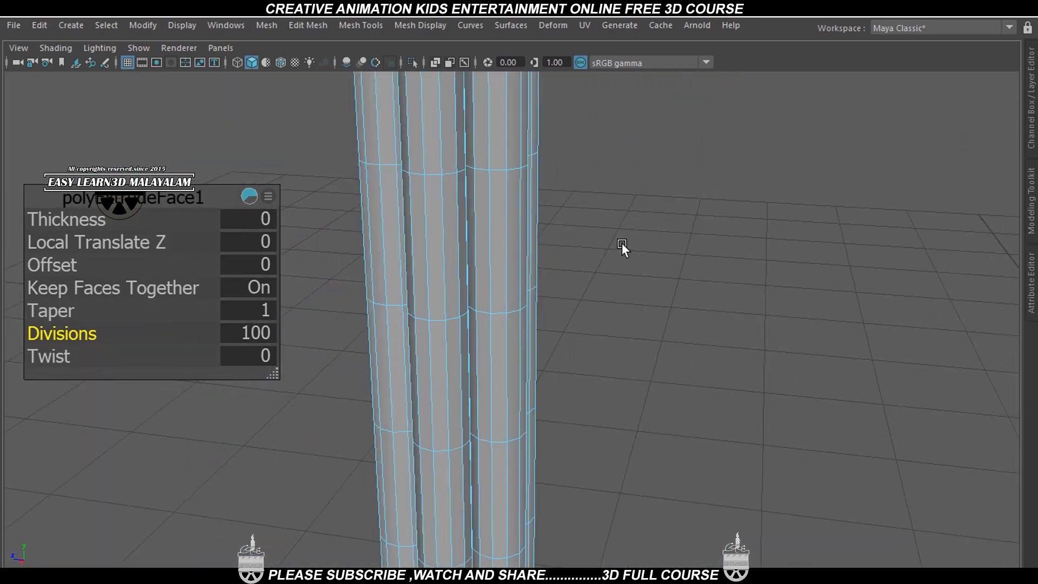
pyautogui.keyDown('alt'); pyautogui.moveTo(622, 243); pyautogui.dragTo(672, 549, button='middle'); pyautogui.keyUp('alt')
pyautogui.scroll(-9, 680, 332)
pyautogui.keyDown('alt'); pyautogui.moveTo(670, 259); pyautogui.dragTo(579, 378, button='middle'); pyautogui.keyUp('alt')
pyautogui.scroll(5, 581, 359)
pyautogui.keyDown('alt'); pyautogui.moveTo(449, 262); pyautogui.dragTo(505, 354, button='middle'); pyautogui.keyUp('alt')
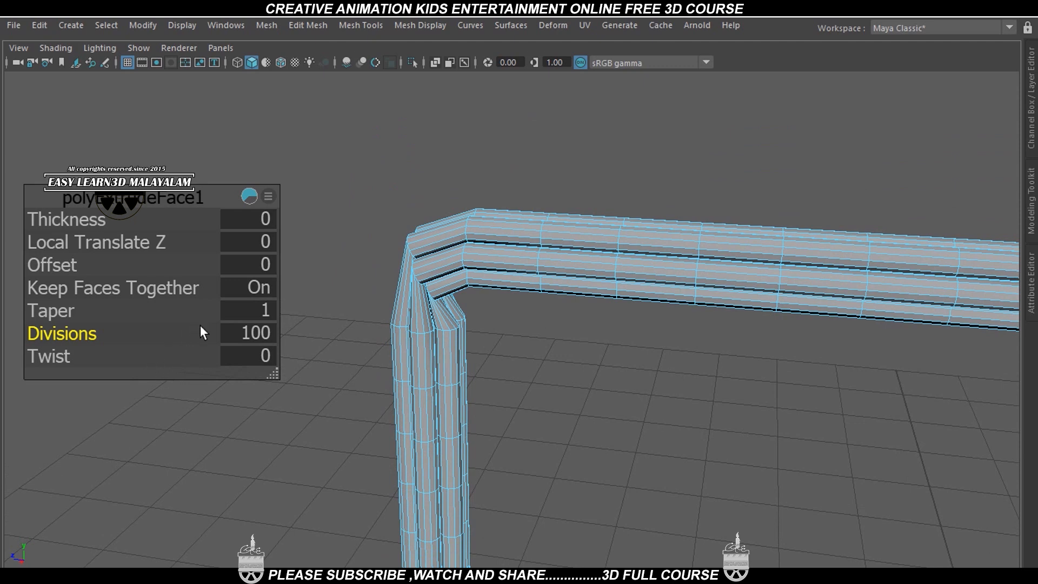
# Step: Set the extrusion's divisions to 200 and check the strands' bend at the corner up close
pyautogui.click(265, 329)
pyautogui.write('20')
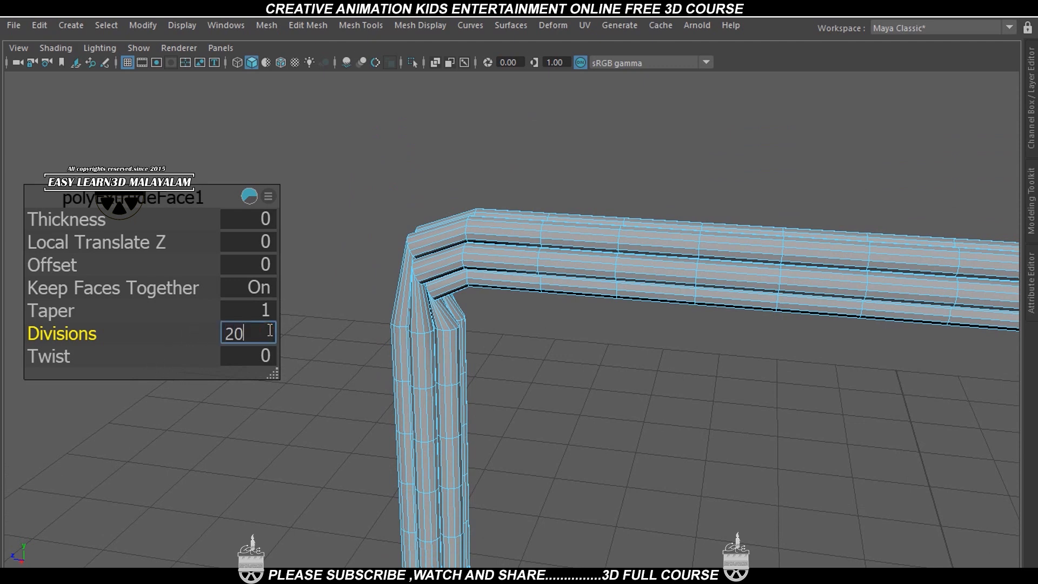
pyautogui.write('0')
pyautogui.press('Return')
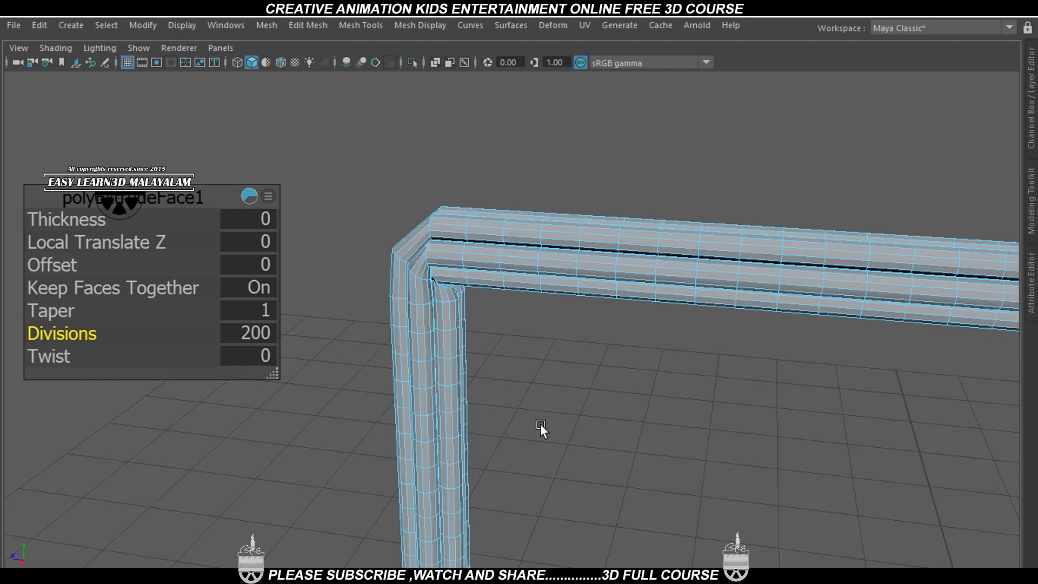
pyautogui.keyDown('alt'); pyautogui.moveTo(540, 424); pyautogui.dragTo(567, 413); pyautogui.keyUp('alt')
pyautogui.keyDown('alt'); pyautogui.moveTo(574, 301); pyautogui.dragTo(566, 321, button='middle'); pyautogui.keyUp('alt')
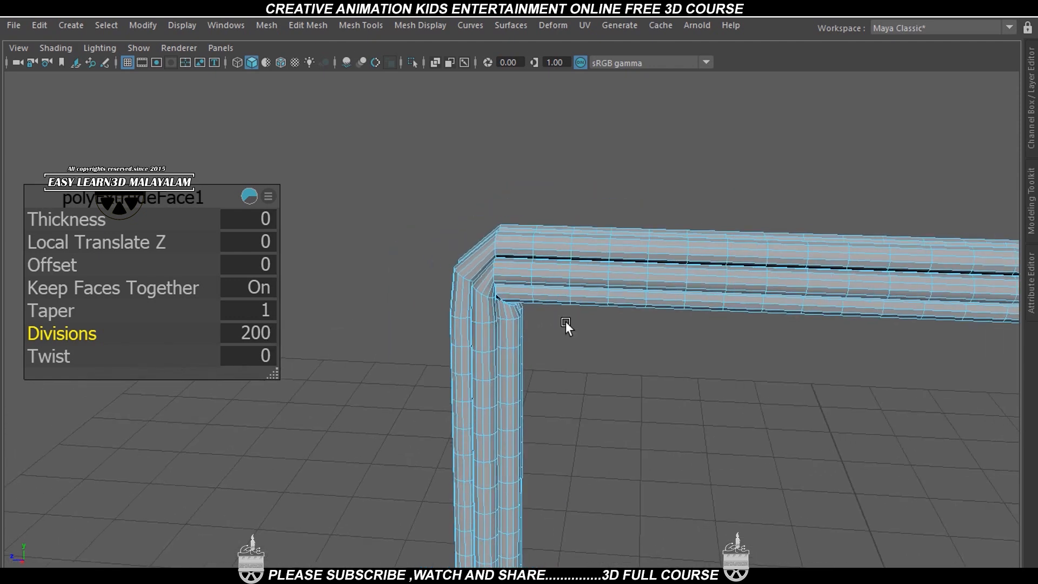
pyautogui.scroll(5, 565, 320)
pyautogui.keyDown('alt'); pyautogui.moveTo(565, 280); pyautogui.dragTo(559, 299, button='middle'); pyautogui.keyUp('alt')
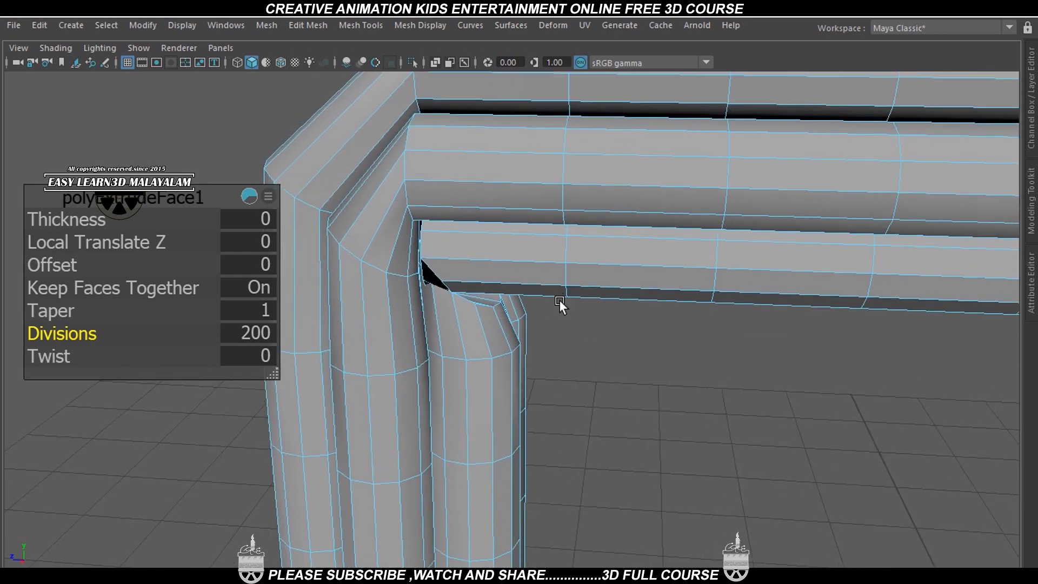
# Step: Examine the corner geometry of the strands up close in the orthographic side view
pyautogui.press('space')
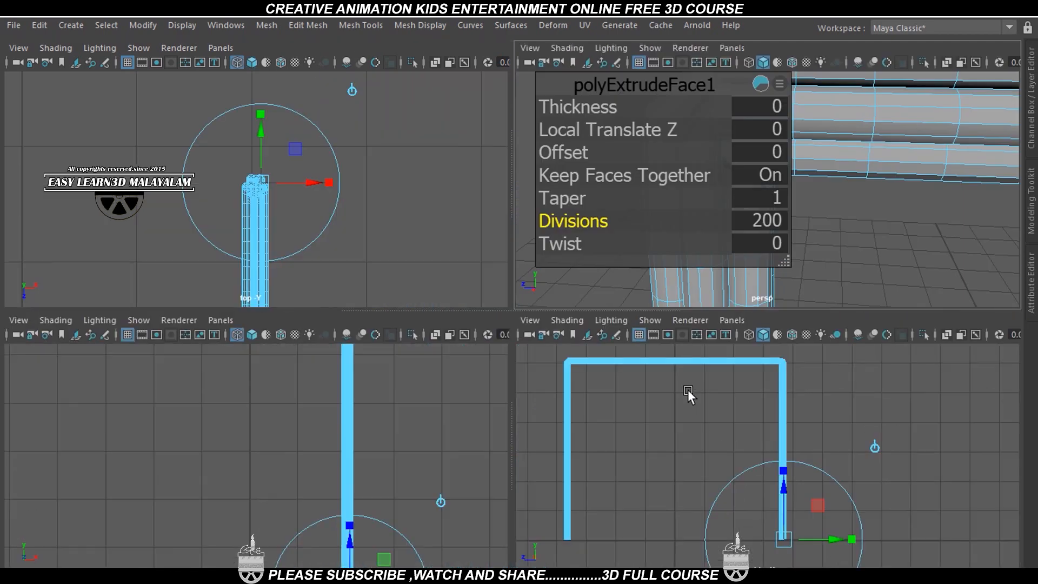
pyautogui.press('space')
pyautogui.scroll(3, 688, 391)
pyautogui.keyDown('alt'); pyautogui.moveTo(631, 137); pyautogui.dragTo(666, 335, button='middle'); pyautogui.keyUp('alt')
pyautogui.scroll(5, 666, 334)
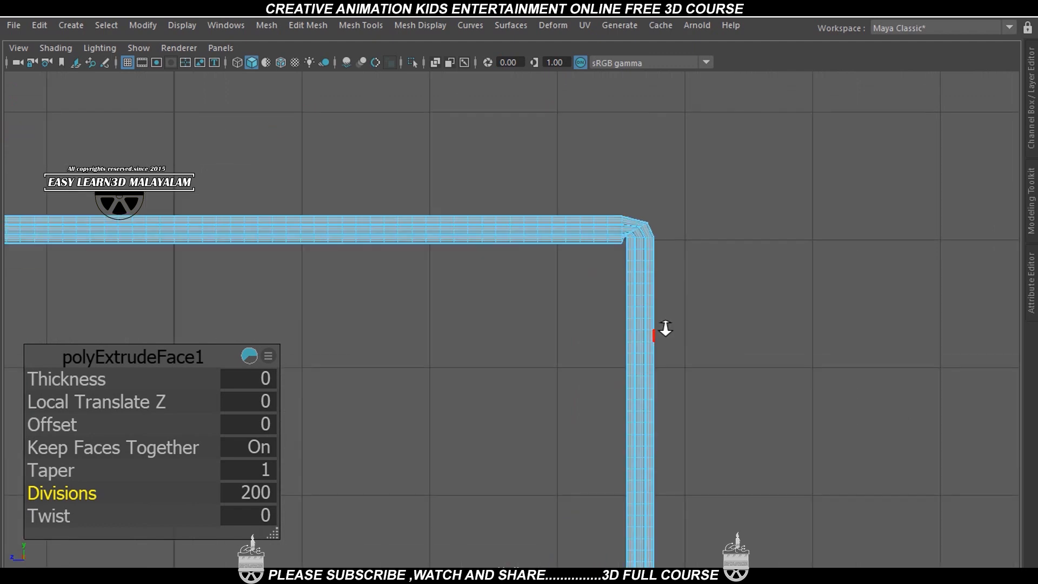
pyautogui.scroll(3, 665, 328)
pyautogui.keyDown('alt'); pyautogui.moveTo(711, 201); pyautogui.dragTo(603, 319, button='middle'); pyautogui.keyUp('alt')
pyautogui.scroll(6, 603, 319)
pyautogui.keyDown('alt'); pyautogui.moveTo(799, 319); pyautogui.dragTo(654, 350, button='middle'); pyautogui.keyUp('alt')
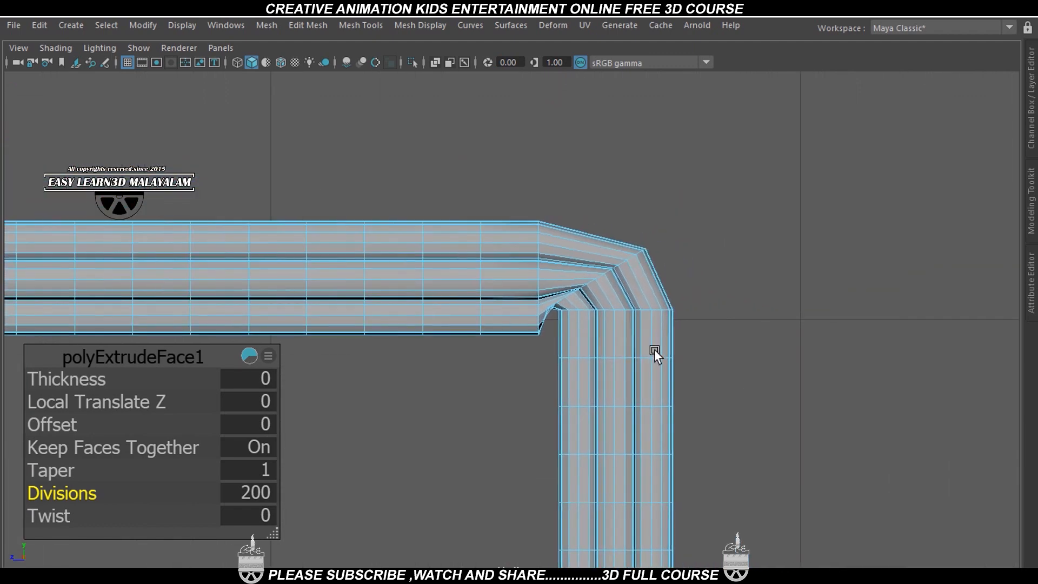
pyautogui.scroll(4, 652, 351)
pyautogui.scroll(4, 589, 308)
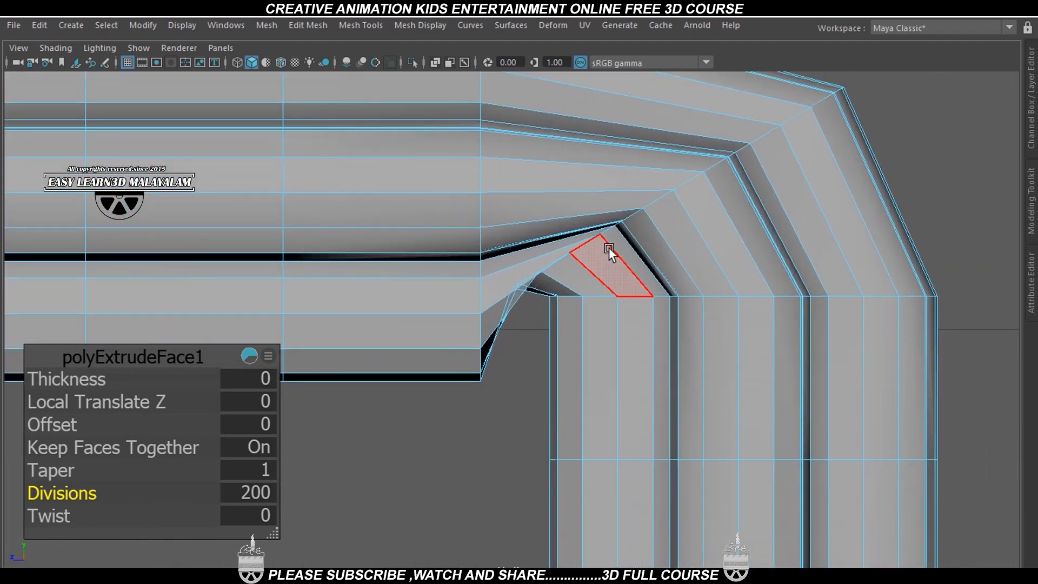
# Step: Try to clean up the corner by deleting the innermost strand's edge loop just below the bend
pyautogui.moveTo(609, 249); pyautogui.dragTo(615, 121, button='right')
pyautogui.click(591, 243)
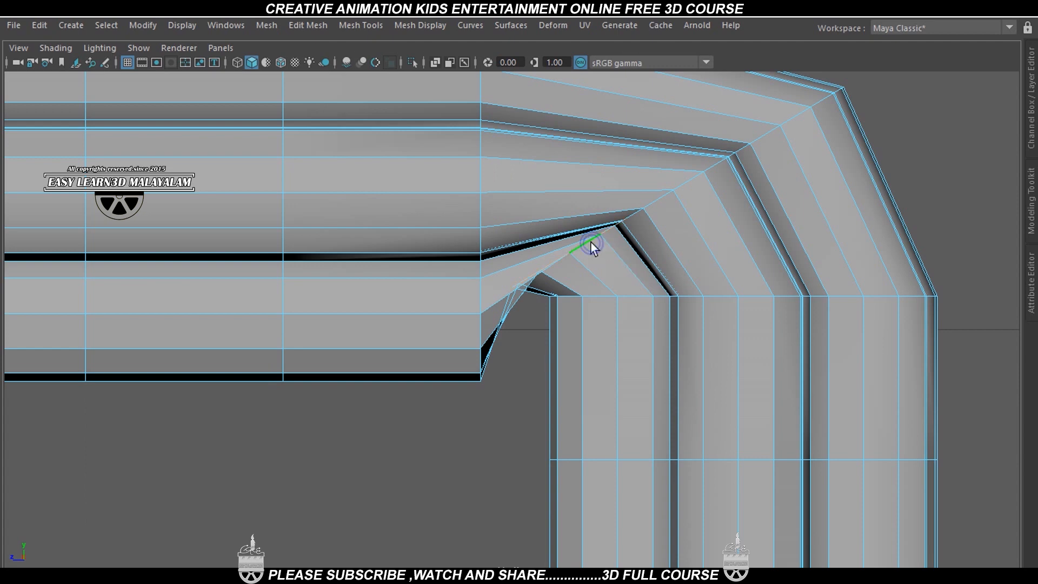
pyautogui.doubleClick(602, 298)
pyautogui.keyDown('shift'); pyautogui.moveTo(670, 288); pyautogui.dragTo(647, 311, button='right'); pyautogui.keyUp('shift')
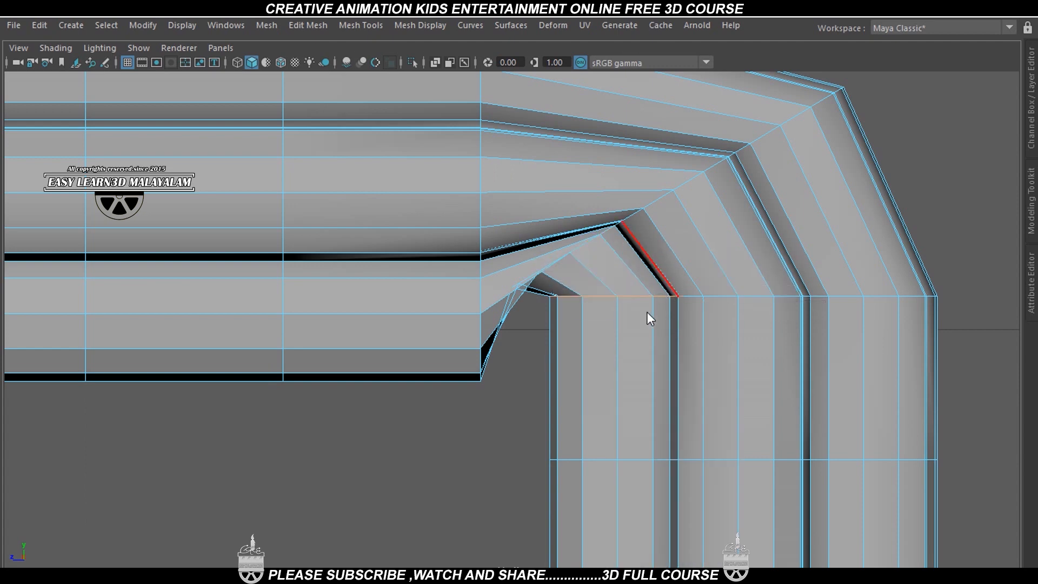
pyautogui.keyDown('alt'); pyautogui.moveTo(705, 311); pyautogui.dragTo(656, 329, button='middle'); pyautogui.keyUp('alt')
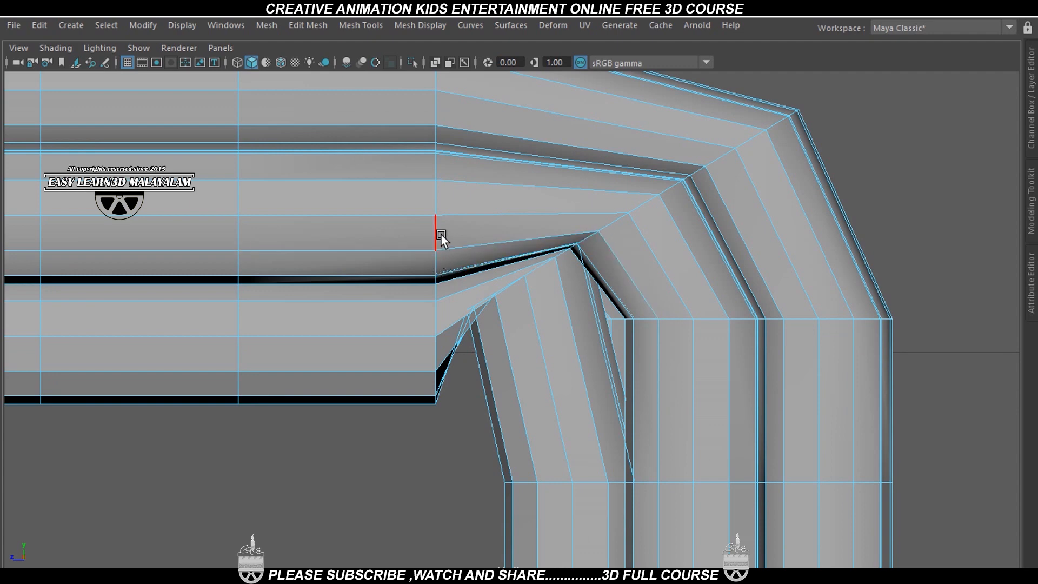
# Step: Undo the edge loop deletion and the last change to the extrusion's divisions
pyautogui.hotkey('ctrl', 'z')
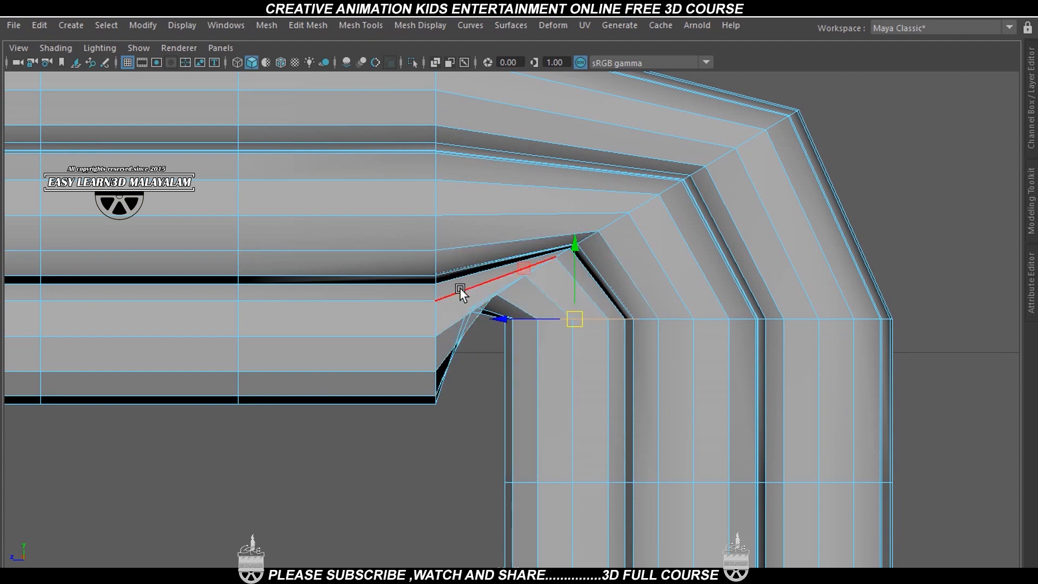
pyautogui.hotkey('ctrl', 'z')
pyautogui.hotkey('ctrl', 'z')
pyautogui.hotkey('ctrl', 'z')
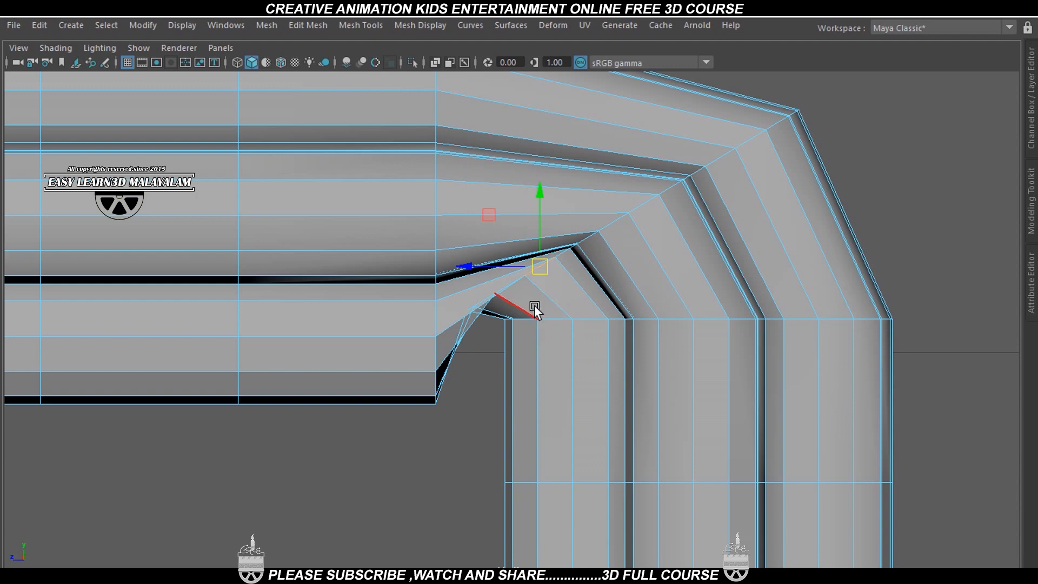
pyautogui.hotkey('ctrl', 'z')
pyautogui.hotkey('ctrl', 'z')
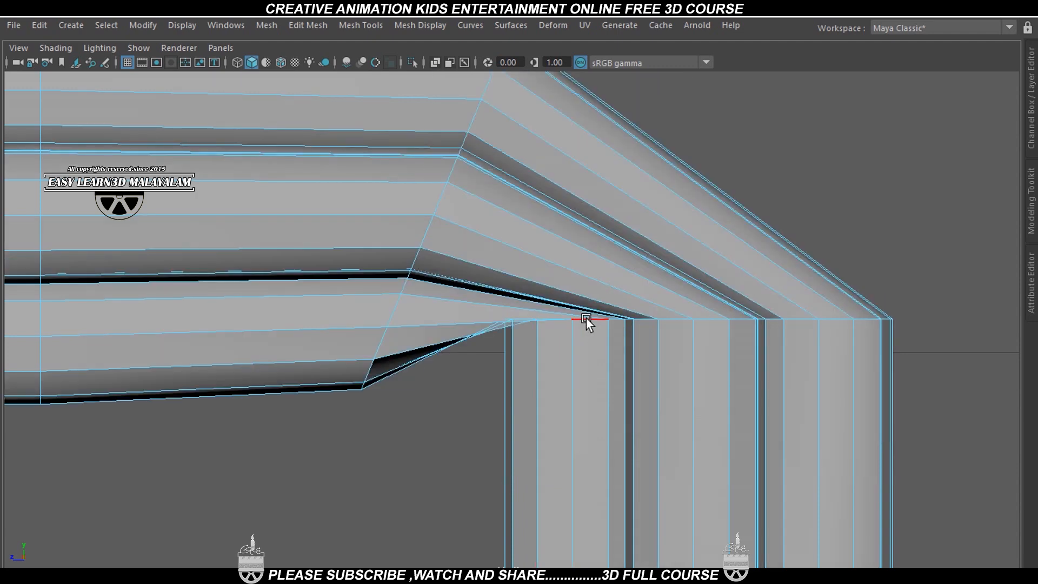
# Step: Return to object mode and set the extrusion's divisions to 300
pyautogui.scroll(-5, 586, 319)
pyautogui.moveTo(443, 148); pyautogui.dragTo(526, 121, button='right')
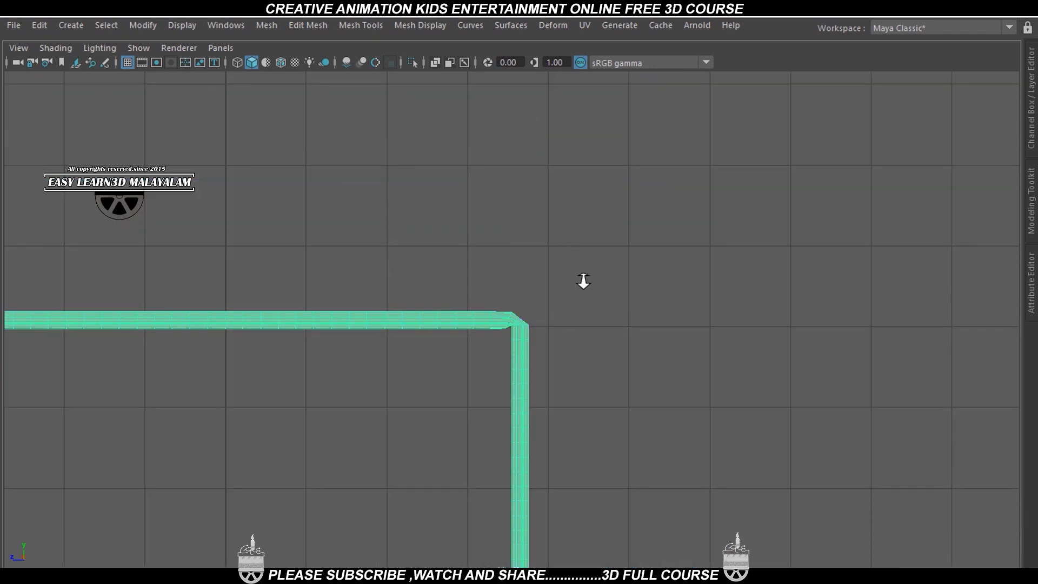
pyautogui.scroll(6, 583, 280)
pyautogui.hotkey('ctrl', 'e')
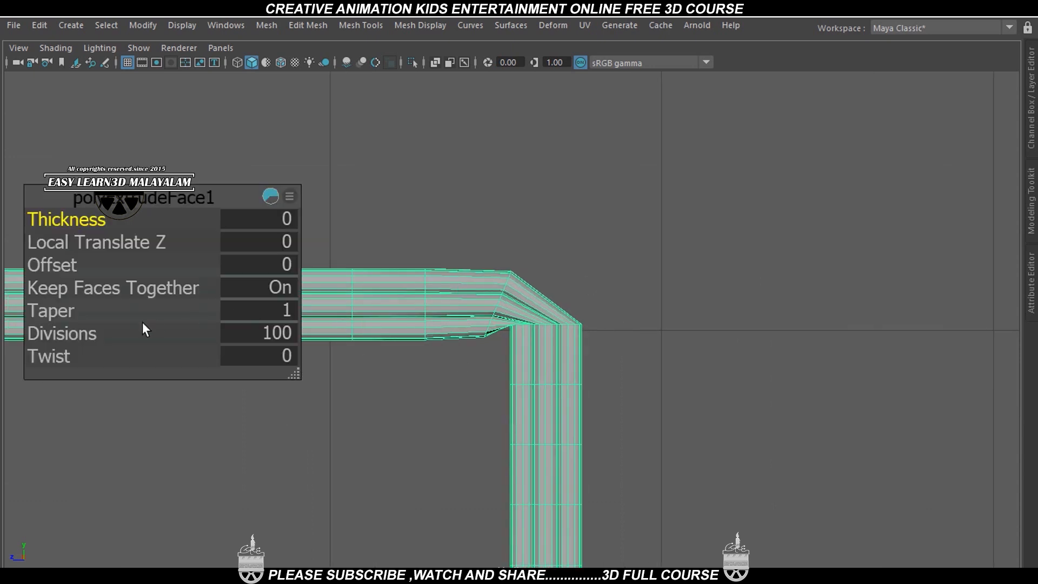
pyautogui.click(276, 331)
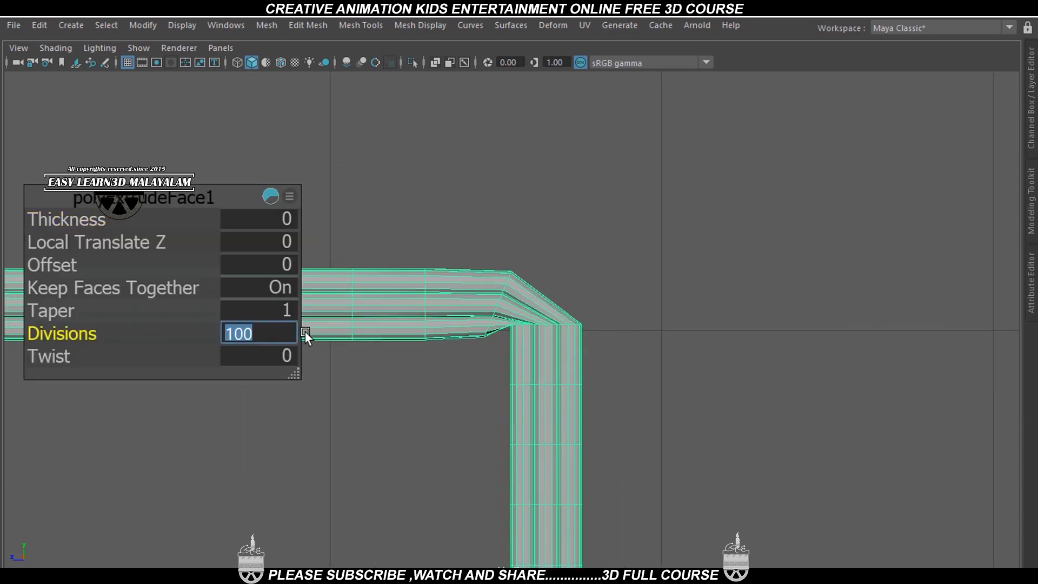
pyautogui.write('300')
pyautogui.press('Return')
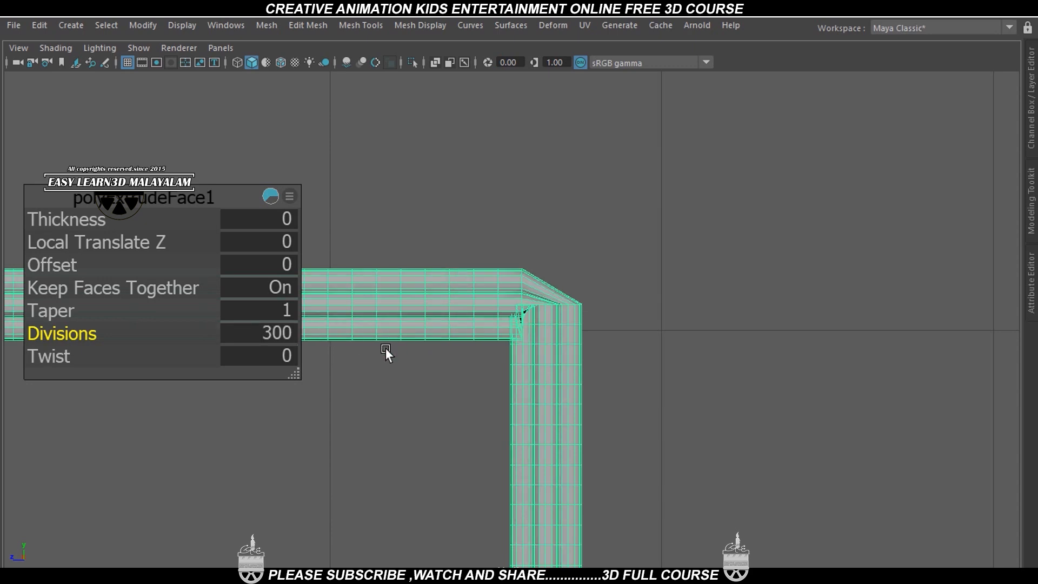
# Step: Examine the strands' corner geometry up close in the side view and the perspective view
pyautogui.keyDown('alt'); pyautogui.moveTo(440, 363); pyautogui.dragTo(494, 335, button='middle'); pyautogui.keyUp('alt')
pyautogui.scroll(3, 494, 336)
pyautogui.keyDown('alt'); pyautogui.moveTo(604, 254); pyautogui.dragTo(470, 330, button='middle'); pyautogui.keyUp('alt')
pyautogui.scroll(2, 471, 330)
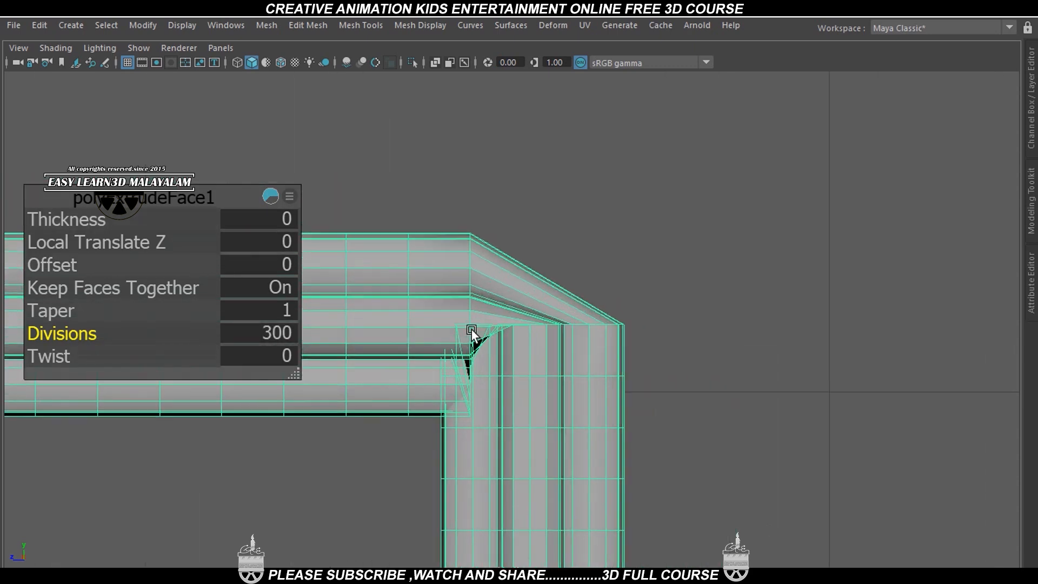
pyautogui.press('space')
pyautogui.press('space')
pyautogui.moveTo(502, 302)
pyautogui.keyDown('alt'); pyautogui.mouseDown()
pyautogui.moveTo(518, 322)
pyautogui.moveTo(513, 293)
pyautogui.mouseUp(); pyautogui.keyUp('alt')
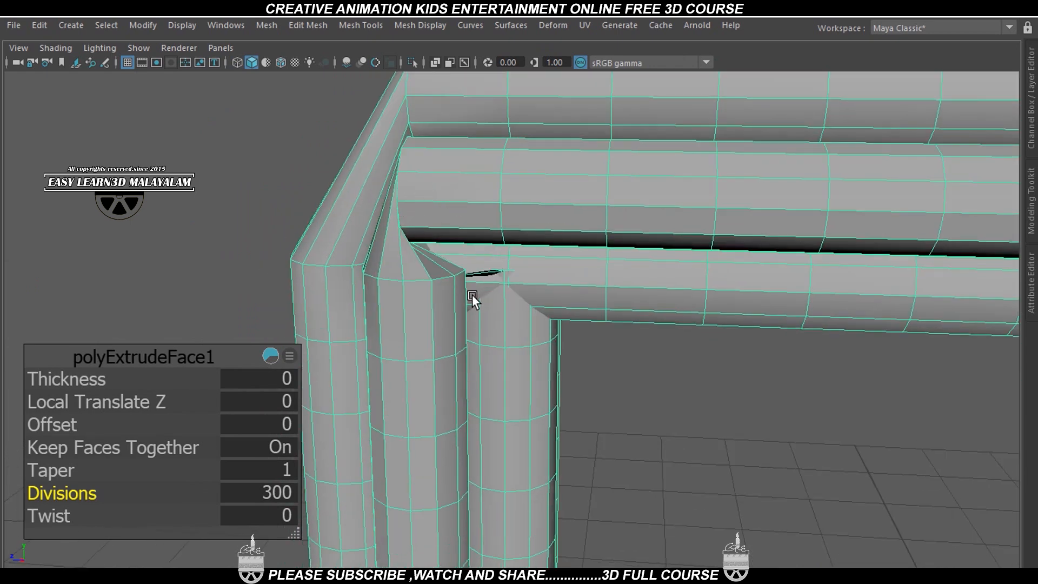
pyautogui.scroll(-6, 461, 339)
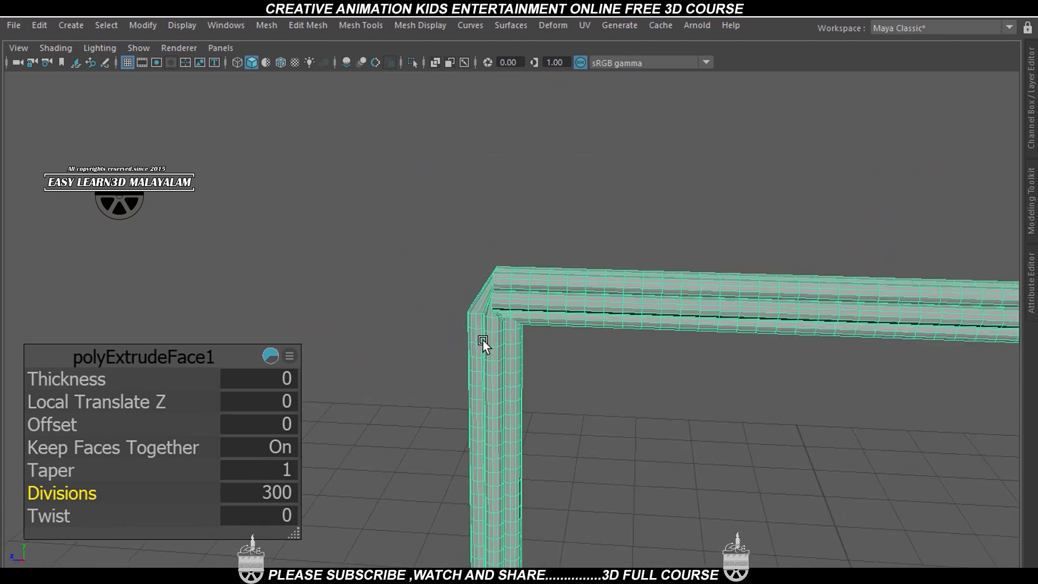
pyautogui.scroll(5, 544, 374)
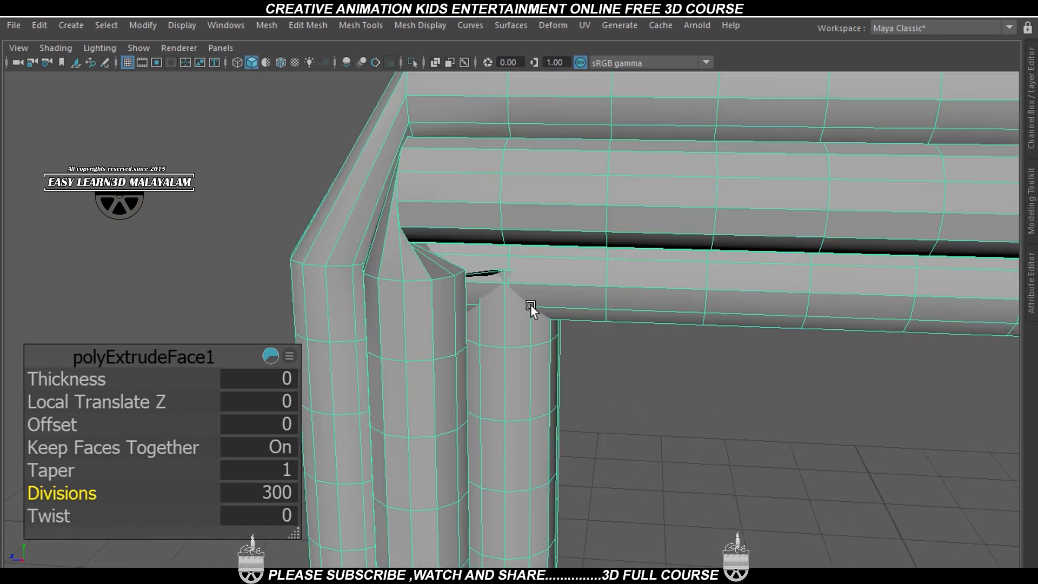
pyautogui.scroll(2, 531, 305)
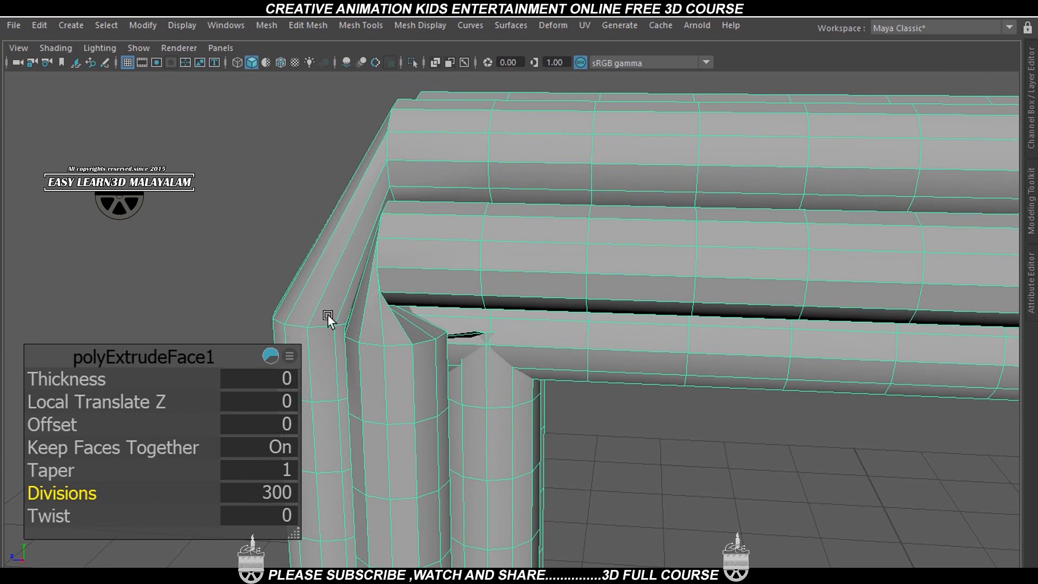
# Step: Undo the changes to the extrusion's divisions, including the earlier increase to 100
pyautogui.hotkey('ctrl', 'z')
pyautogui.hotkey('ctrl', 'z')
pyautogui.hotkey('ctrl', 'z')
pyautogui.hotkey('ctrl', 'z')
pyautogui.hotkey('ctrl', 'z')
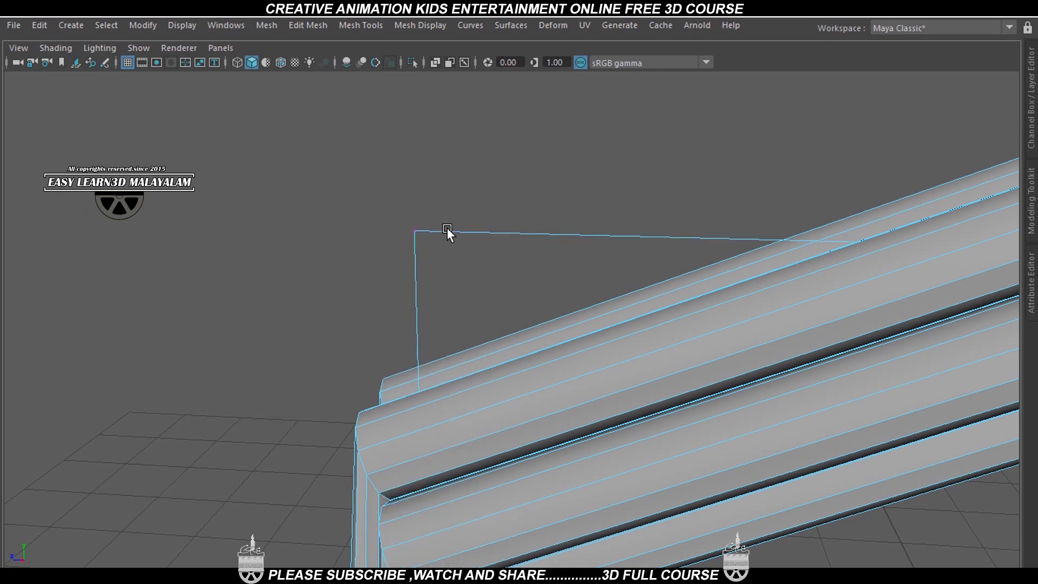
# Step: Select the path curve's upper corner control vertex and inspect it against the strands
pyautogui.moveTo(392, 221); pyautogui.dragTo(417, 264)
pyautogui.scroll(-5, 463, 232)
pyautogui.keyDown('alt'); pyautogui.moveTo(547, 322); pyautogui.dragTo(559, 306); pyautogui.keyUp('alt')
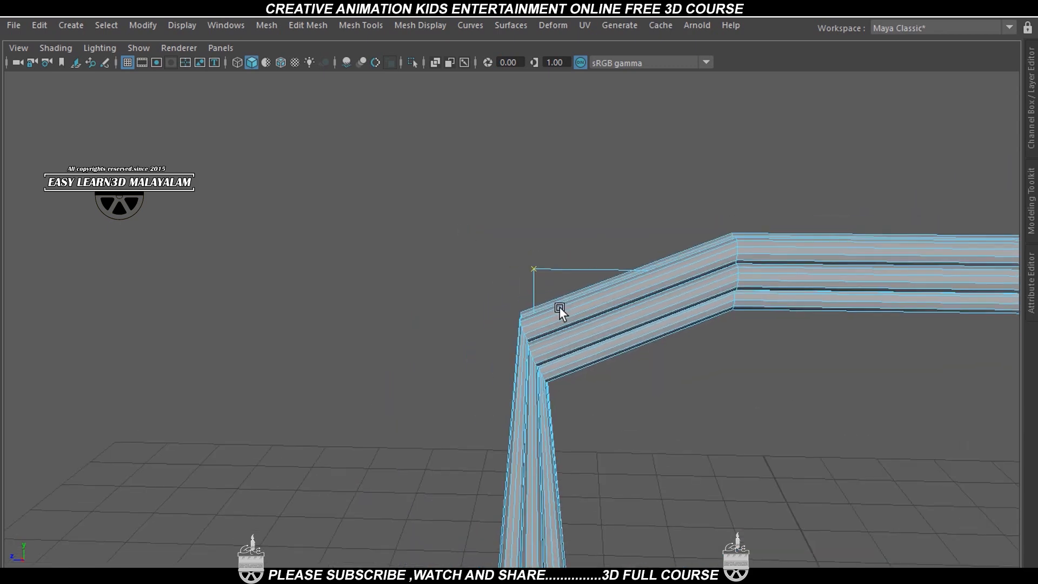
pyautogui.scroll(3, 633, 262)
pyautogui.keyDown('alt'); pyautogui.moveTo(633, 262); pyautogui.dragTo(576, 295, button='middle'); pyautogui.keyUp('alt')
# Step: Select the path curve in object mode and mark a curve point on each side of its upper corner
pyautogui.moveTo(582, 241); pyautogui.dragTo(649, 179, button='right')
pyautogui.scroll(6, 646, 186)
pyautogui.scroll(-4, 642, 194)
pyautogui.keyDown('alt'); pyautogui.moveTo(634, 204); pyautogui.dragTo(604, 225, button='middle'); pyautogui.keyUp('alt')
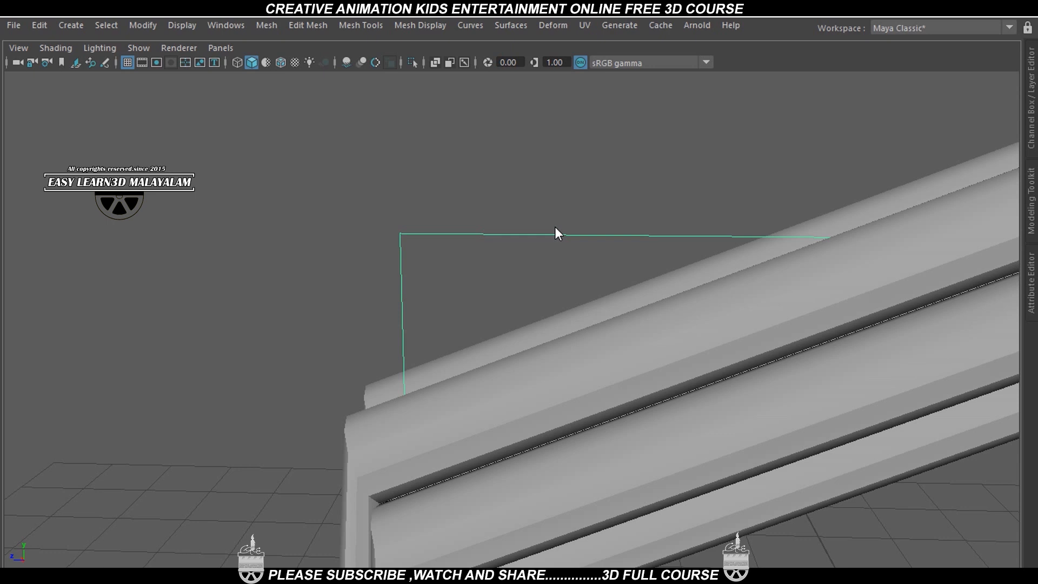
pyautogui.moveTo(566, 195); pyautogui.dragTo(564, 156, button='right')
pyautogui.scroll(-5, 571, 281)
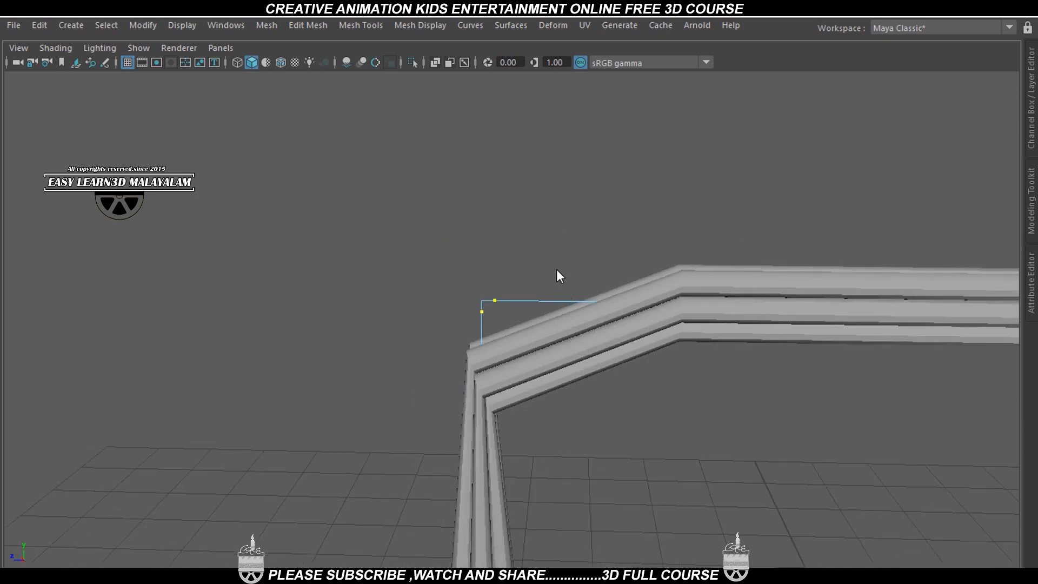
pyautogui.moveTo(556, 270); pyautogui.dragTo(556, 194, button='right')
pyautogui.scroll(4, 527, 293)
pyautogui.moveTo(535, 303)
pyautogui.keyDown('alt'); pyautogui.mouseDown()
pyautogui.moveTo(556, 308)
pyautogui.moveTo(530, 297)
pyautogui.mouseUp(); pyautogui.keyUp('alt')
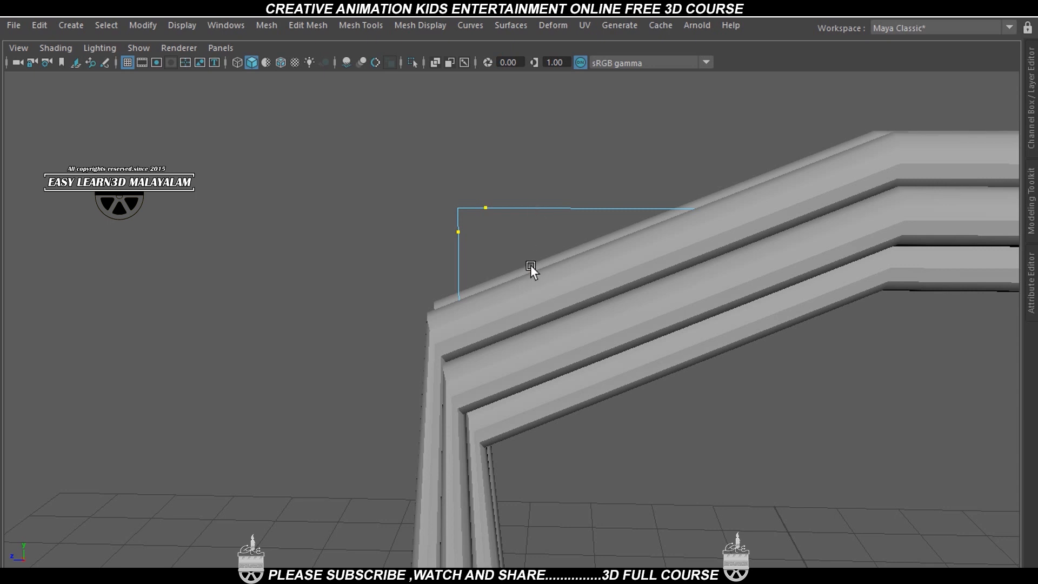
pyautogui.scroll(-4, 530, 303)
pyautogui.scroll(3, 530, 303)
# Step: Select the extruded strands in object mode and set the extrusion's divisions to 200
pyautogui.moveTo(533, 195); pyautogui.dragTo(569, 180, button='right')
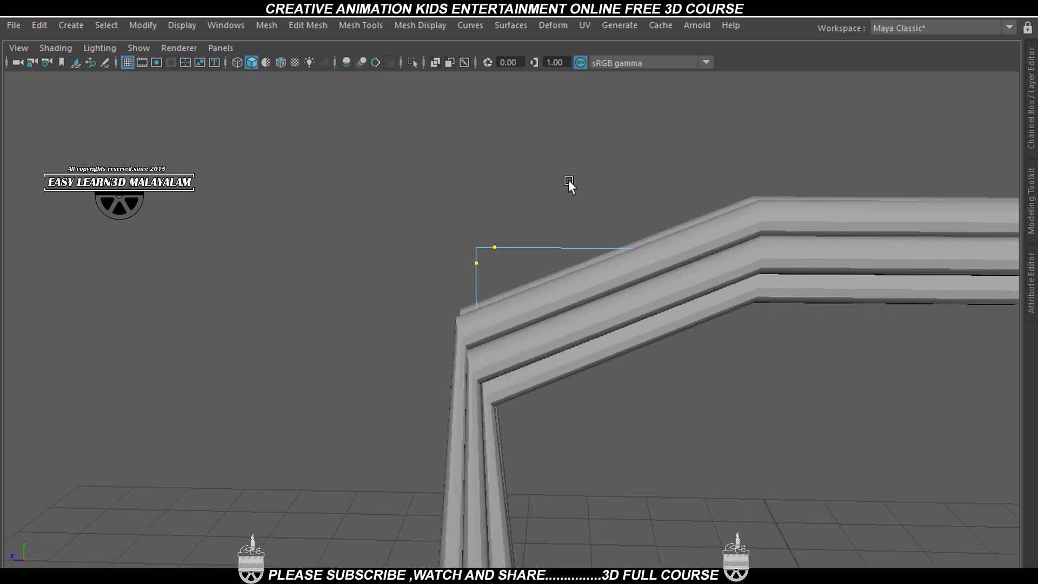
pyautogui.click(616, 314)
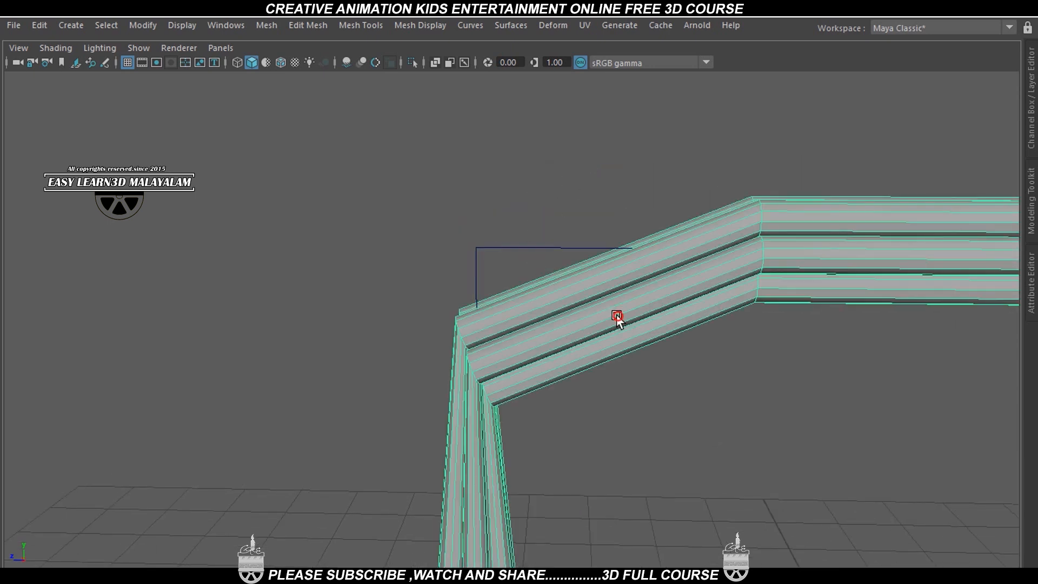
pyautogui.press('t')
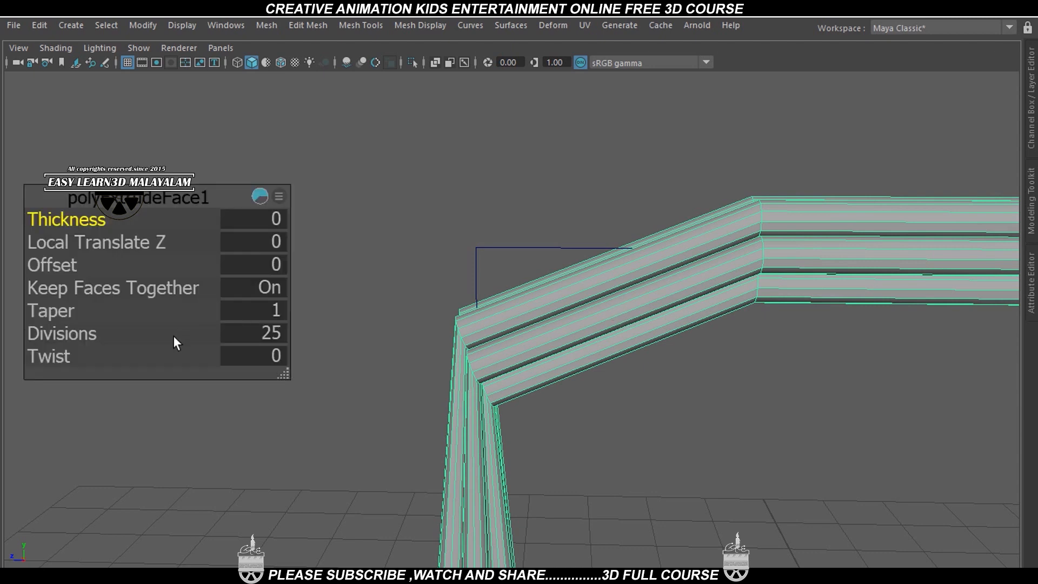
pyautogui.click(280, 328)
pyautogui.write('200')
pyautogui.press('Return')
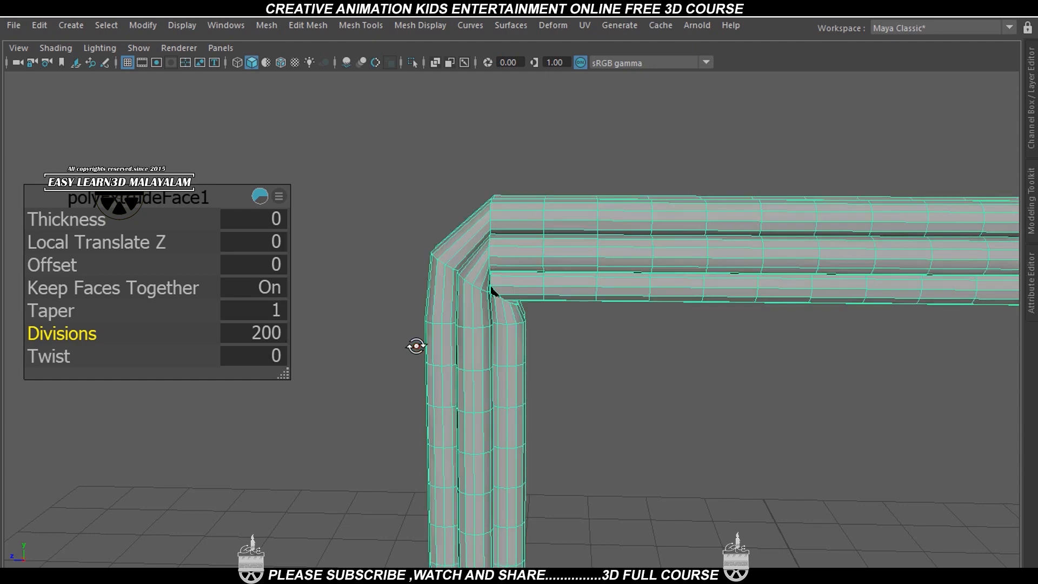
# Step: Try twist values of 1000 and 3000 on the extruded strands
pyautogui.keyDown('alt'); pyautogui.moveTo(416, 346); pyautogui.dragTo(428, 350); pyautogui.keyUp('alt')
pyautogui.click(275, 359)
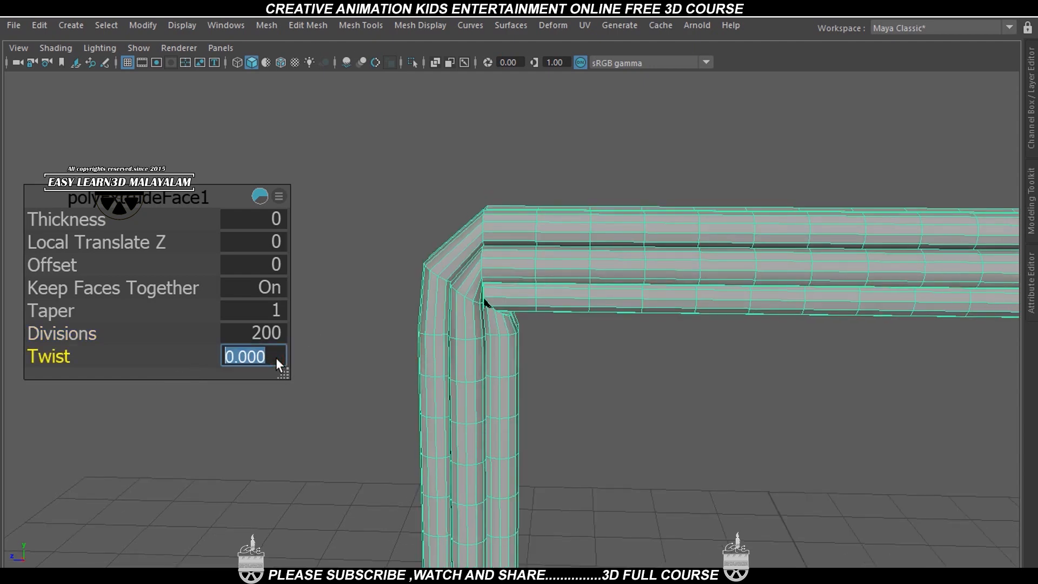
pyautogui.write('10')
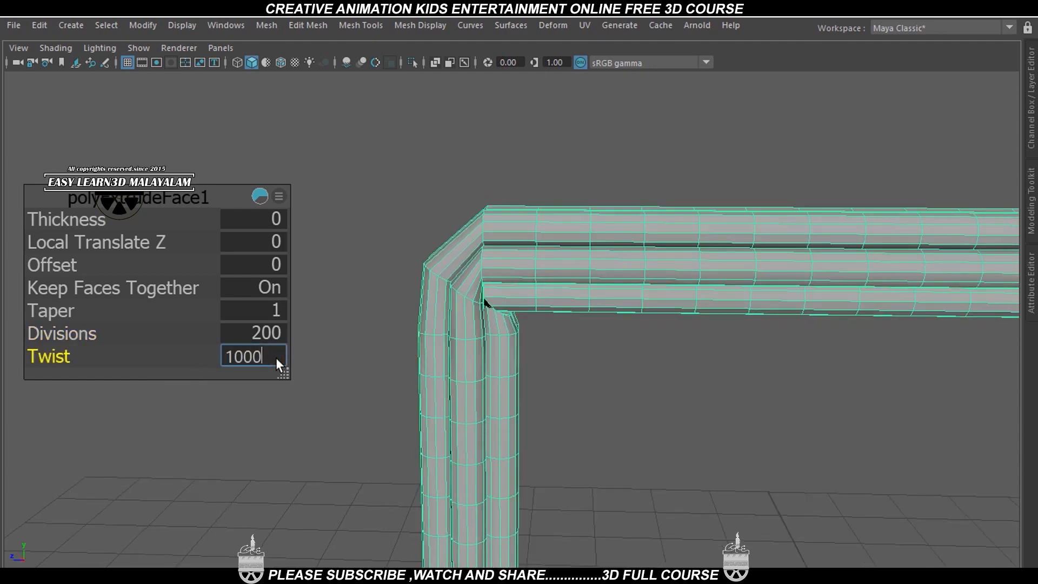
pyautogui.press('Return')
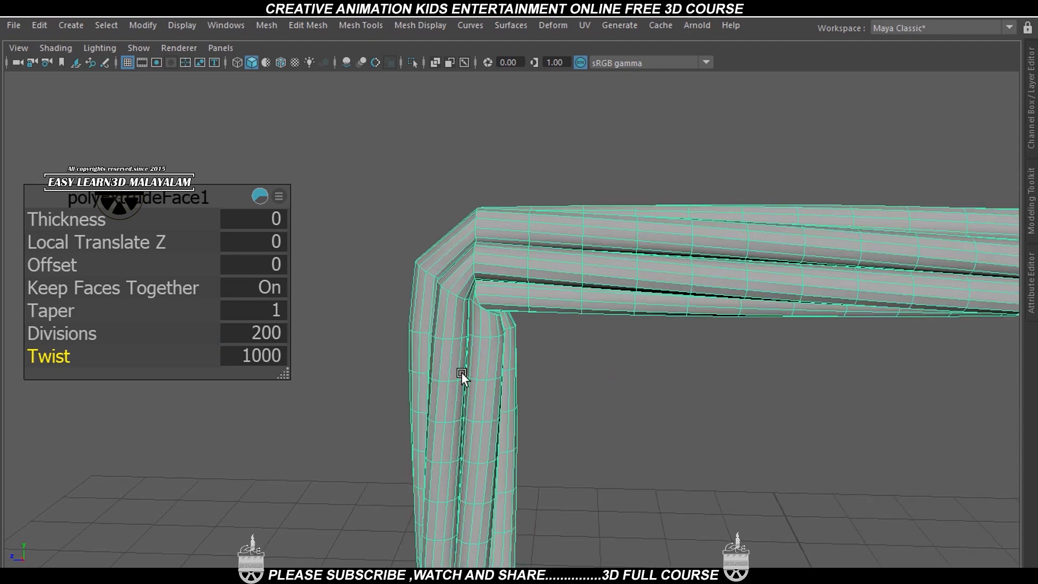
pyautogui.click(272, 358)
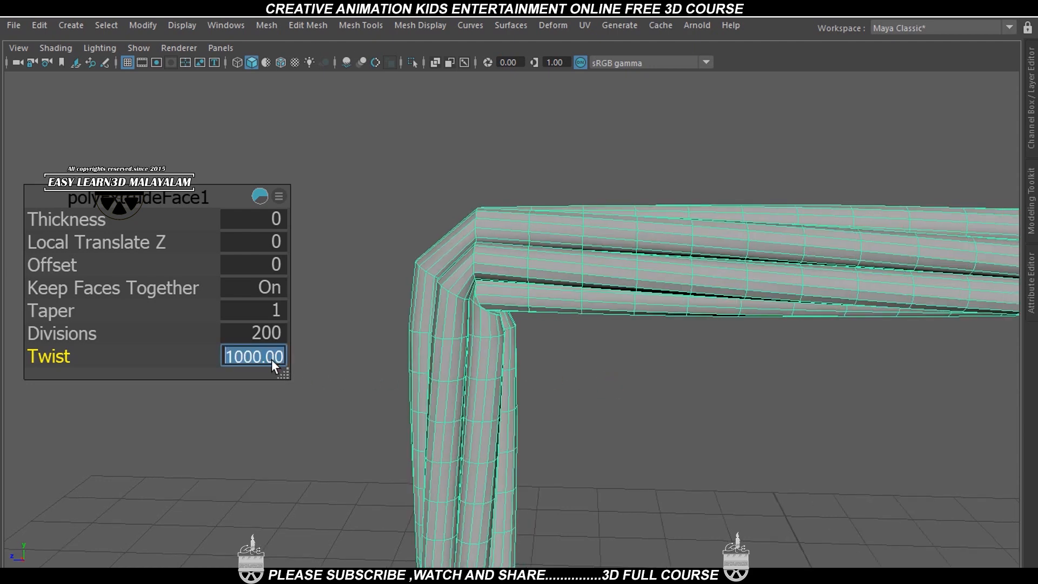
pyautogui.write('3000')
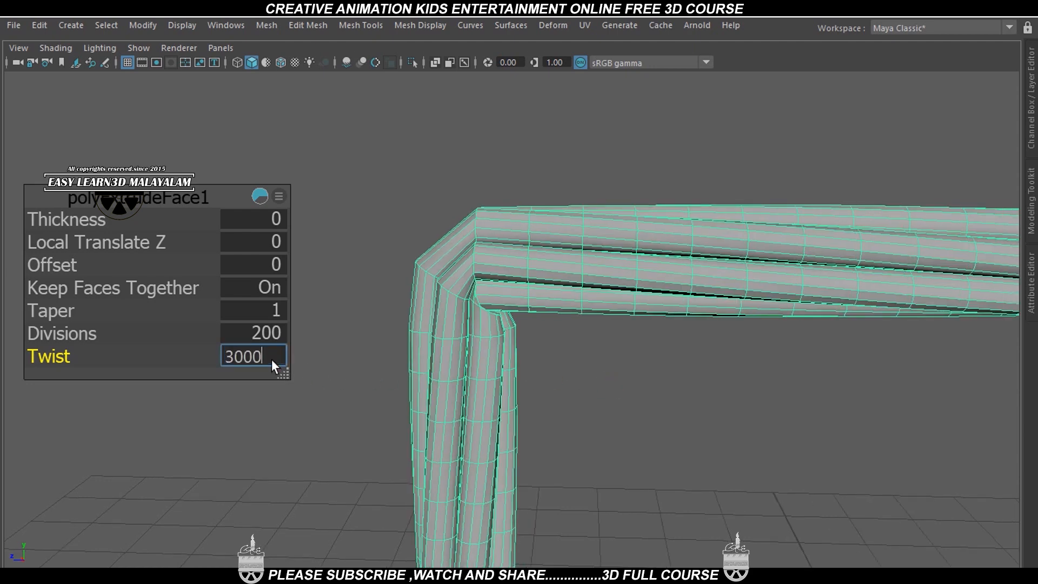
pyautogui.press('Return')
pyautogui.keyDown('alt'); pyautogui.moveTo(548, 357); pyautogui.dragTo(500, 374); pyautogui.keyUp('alt')
# Step: Set the extrusion's twist to 5000 and deselect the rope in object mode
pyautogui.click(264, 356)
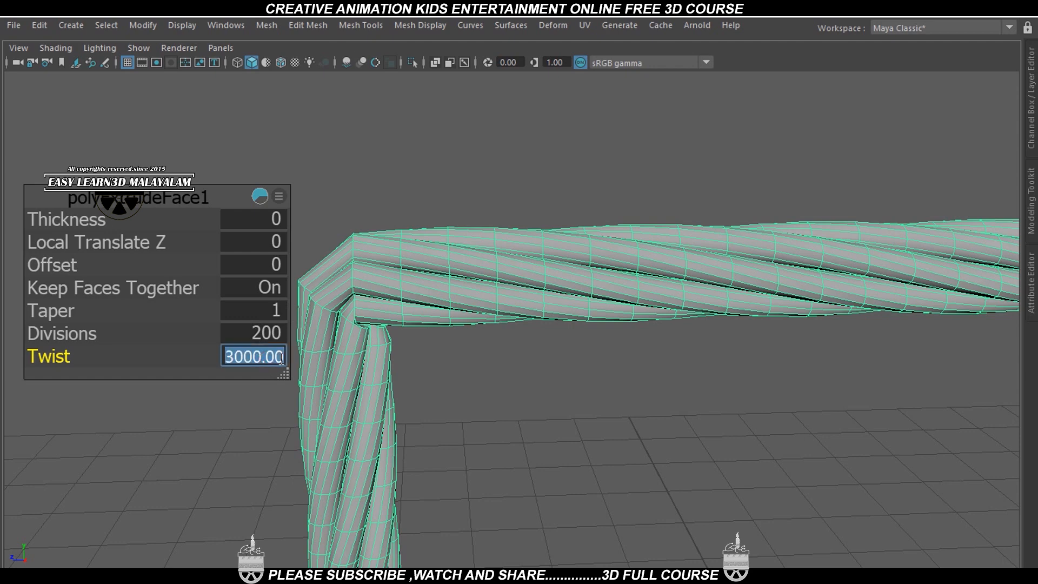
pyautogui.write('5000')
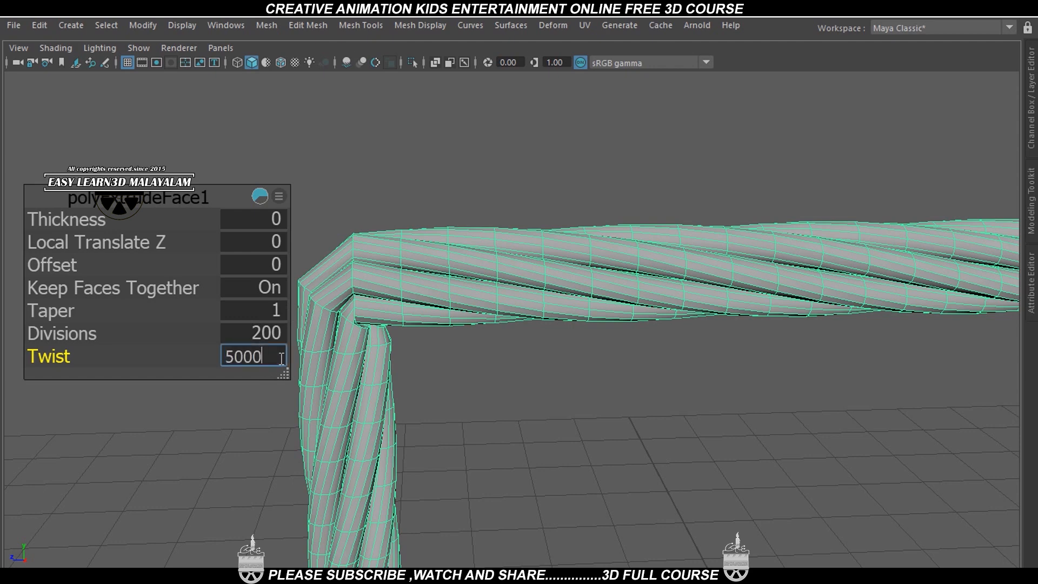
pyautogui.press('Return')
pyautogui.keyDown('alt'); pyautogui.moveTo(418, 363); pyautogui.dragTo(460, 356); pyautogui.keyUp('alt')
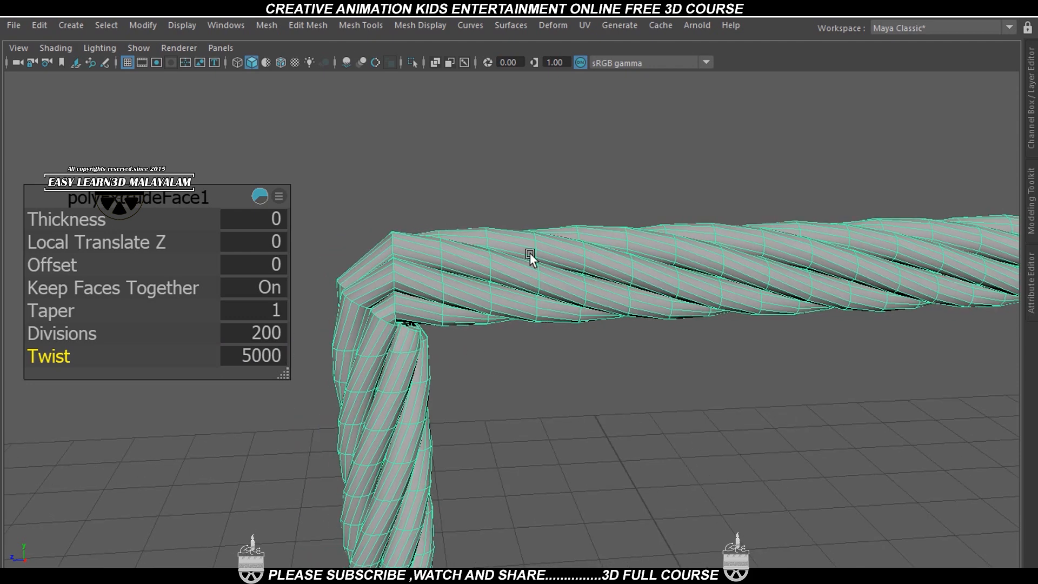
pyautogui.moveTo(559, 228); pyautogui.dragTo(633, 129, button='right')
pyautogui.click(633, 130)
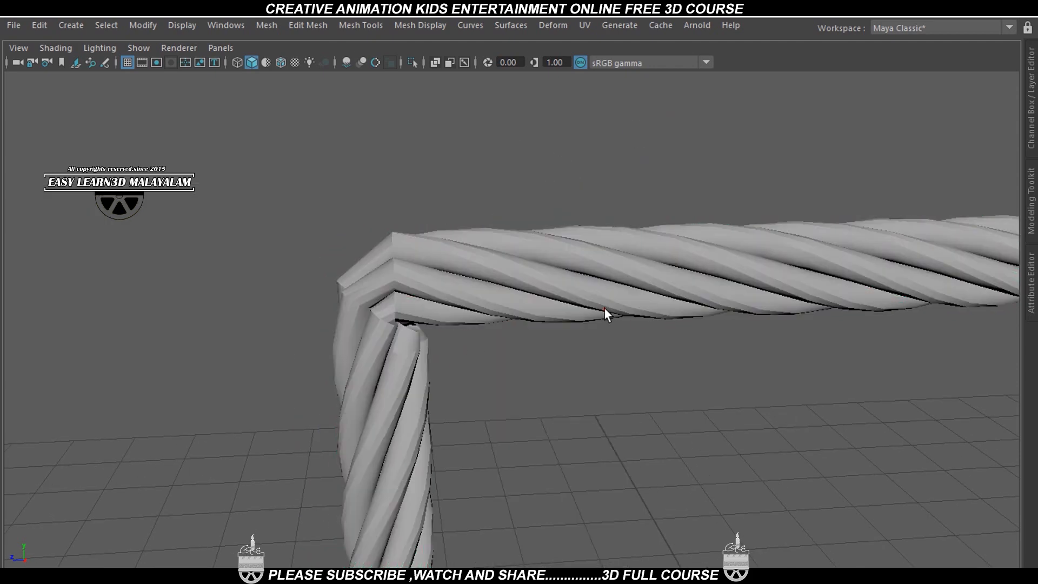
# Step: Smooth the twisted rope mesh and show the last hidden objects again
pyautogui.click(605, 307)
pyautogui.keyDown('shift'); pyautogui.moveTo(622, 280); pyautogui.dragTo(590, 284, button='right'); pyautogui.keyUp('shift')
pyautogui.click(624, 420)
pyautogui.scroll(-5, 627, 429)
pyautogui.keyDown('alt'); pyautogui.moveTo(635, 440); pyautogui.dragTo(533, 437); pyautogui.keyUp('alt')
pyautogui.hotkey('ctrl', 'shift', 'h')
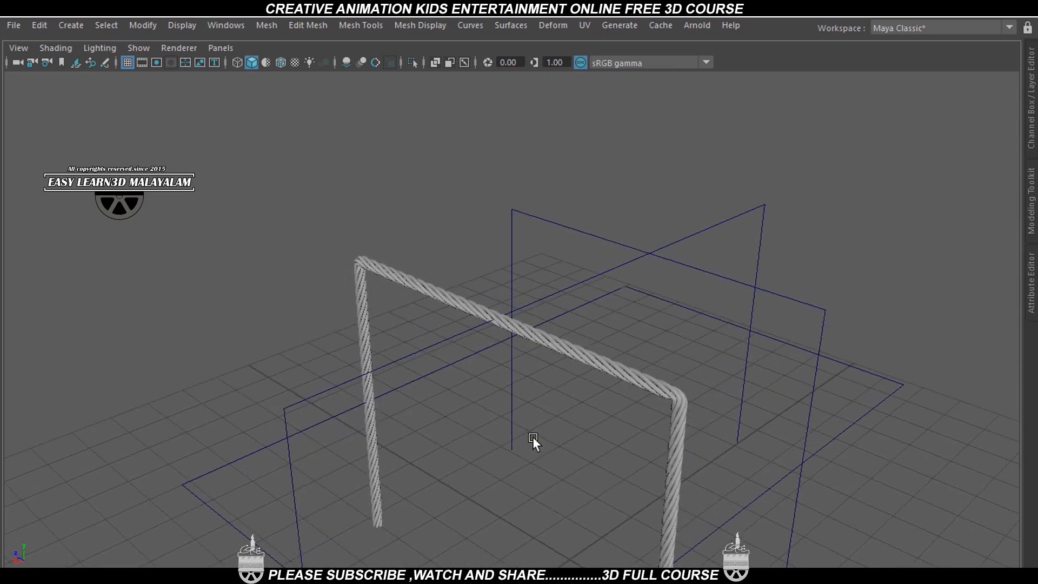
# Step: Delete the three spare path curves around the rope
pyautogui.click(566, 285)
pyautogui.keyDown('shift'); pyautogui.click(607, 238); pyautogui.keyUp('shift')
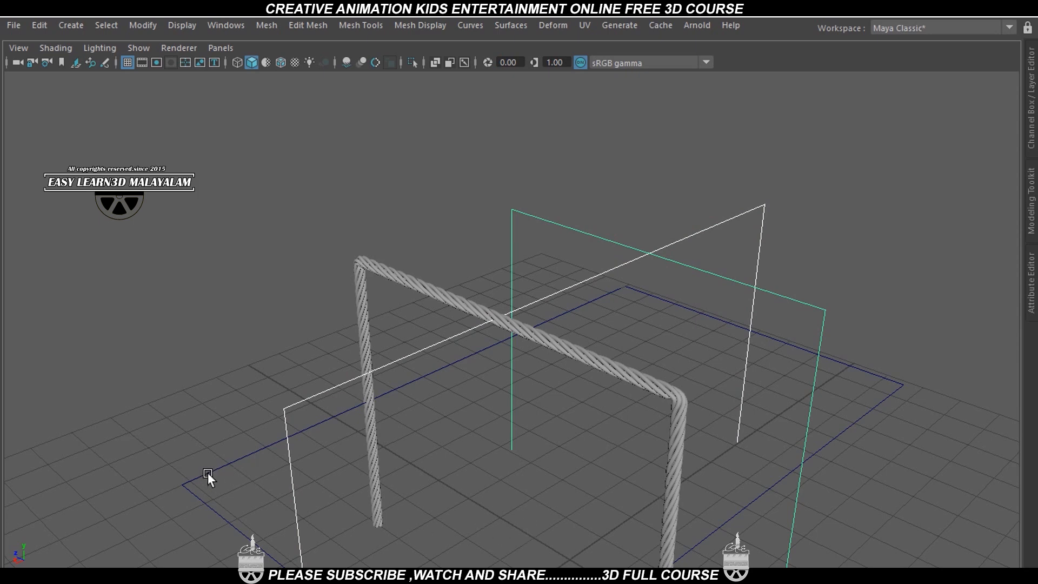
pyautogui.keyDown('shift'); pyautogui.click(222, 468); pyautogui.keyUp('shift')
pyautogui.keyDown('alt'); pyautogui.moveTo(586, 455); pyautogui.dragTo(579, 414, button='middle'); pyautogui.keyUp('alt')
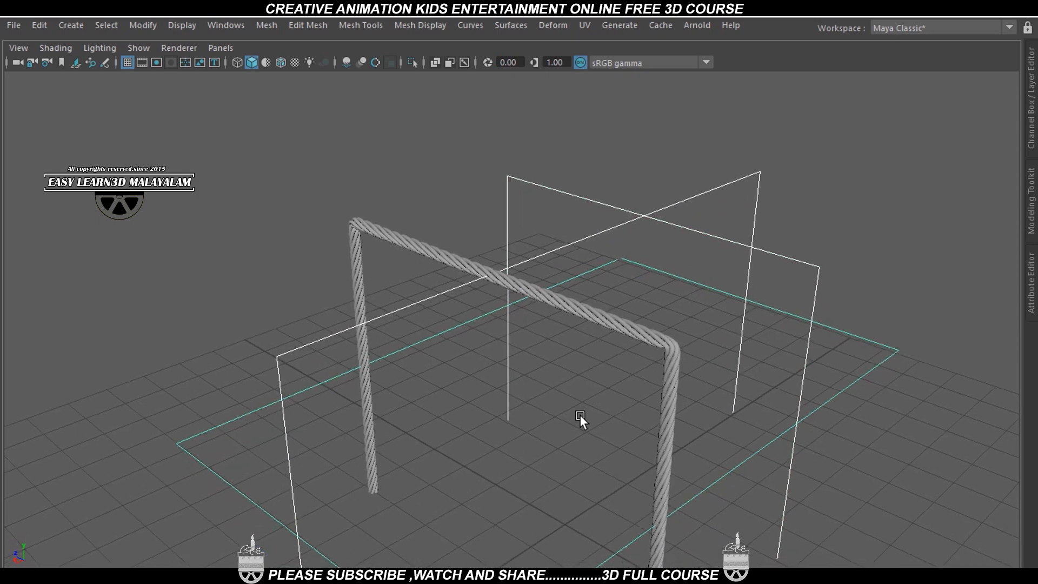
pyautogui.press('Delete')
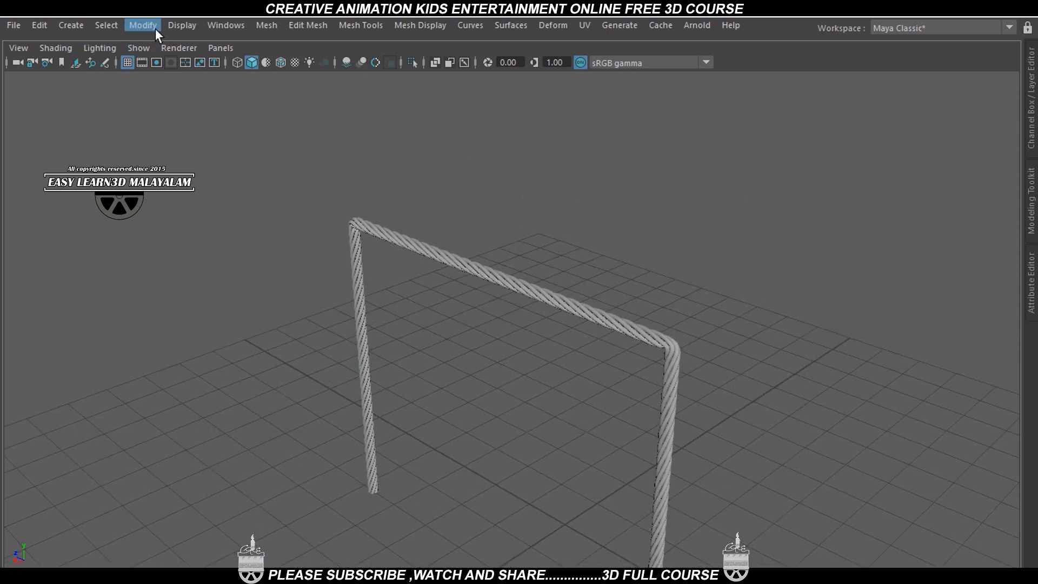
# Step: Show all hidden objects so the treasure chest is displayed with the rope
pyautogui.click(172, 25)
pyautogui.moveTo(207, 124)
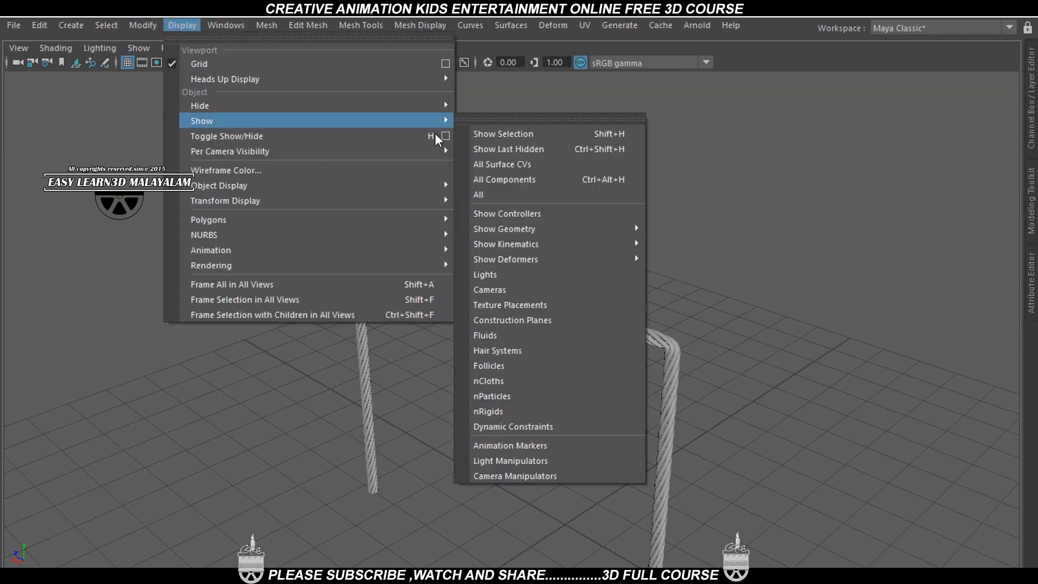
pyautogui.click(481, 194)
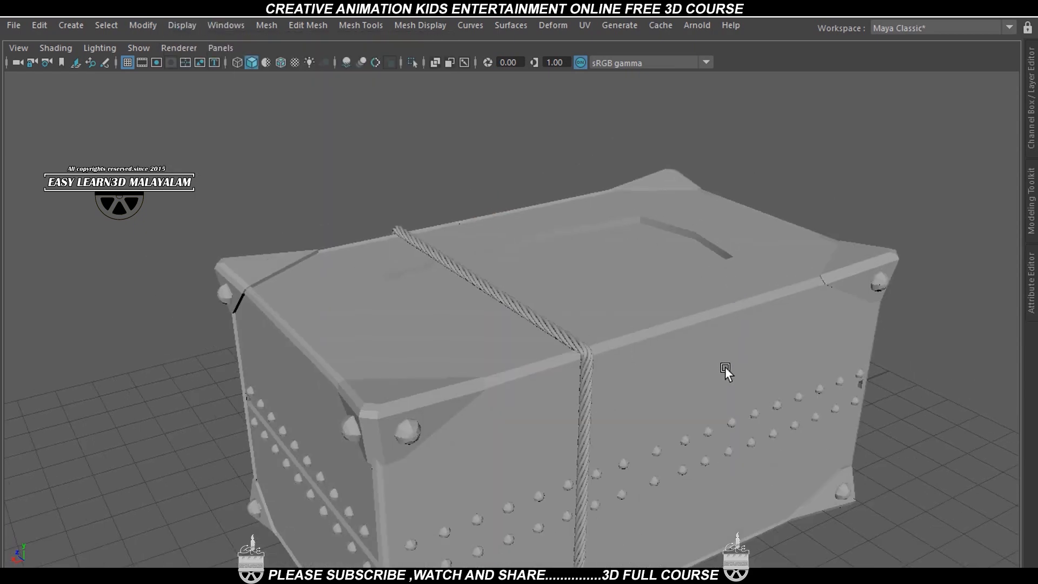
pyautogui.keyDown('alt'); pyautogui.moveTo(725, 368); pyautogui.dragTo(638, 378); pyautogui.keyUp('alt')
# Step: Delete the construction history of the rope mesh together with its path curve polyToCurve1
pyautogui.click(556, 355)
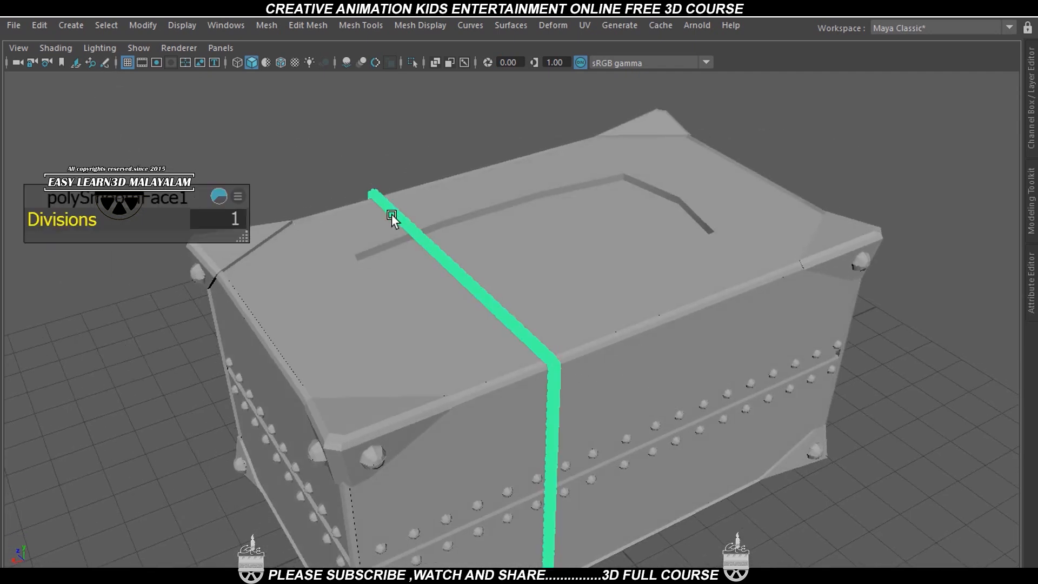
pyautogui.click(222, 27)
pyautogui.click(255, 203)
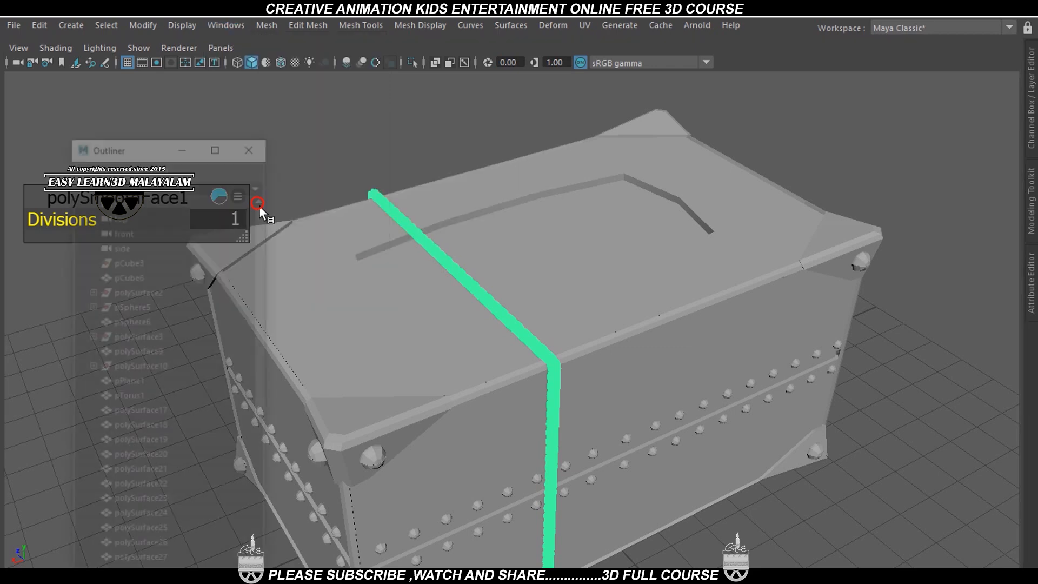
pyautogui.scroll(-10, 135, 376)
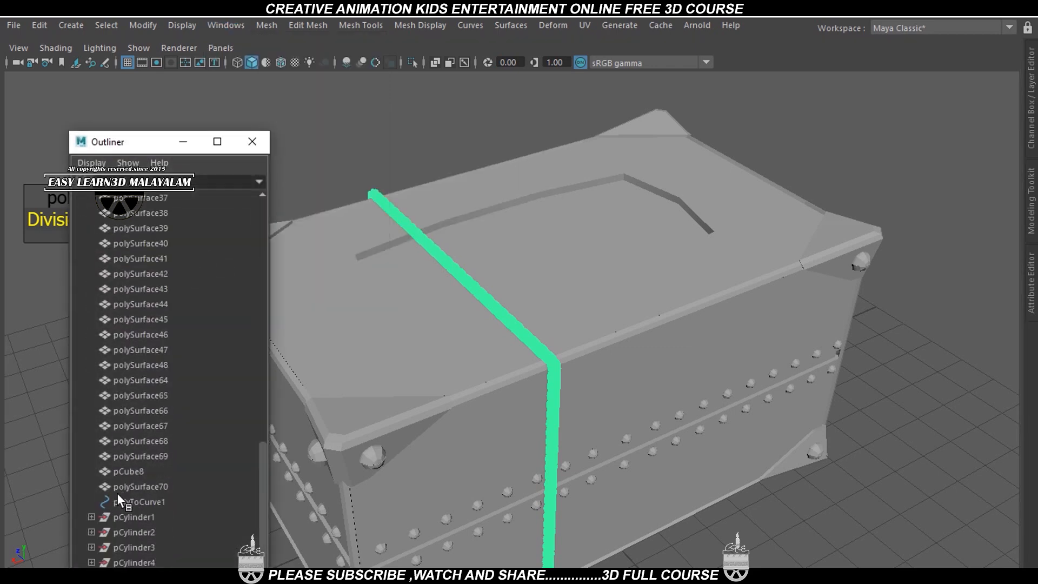
pyautogui.click(119, 498)
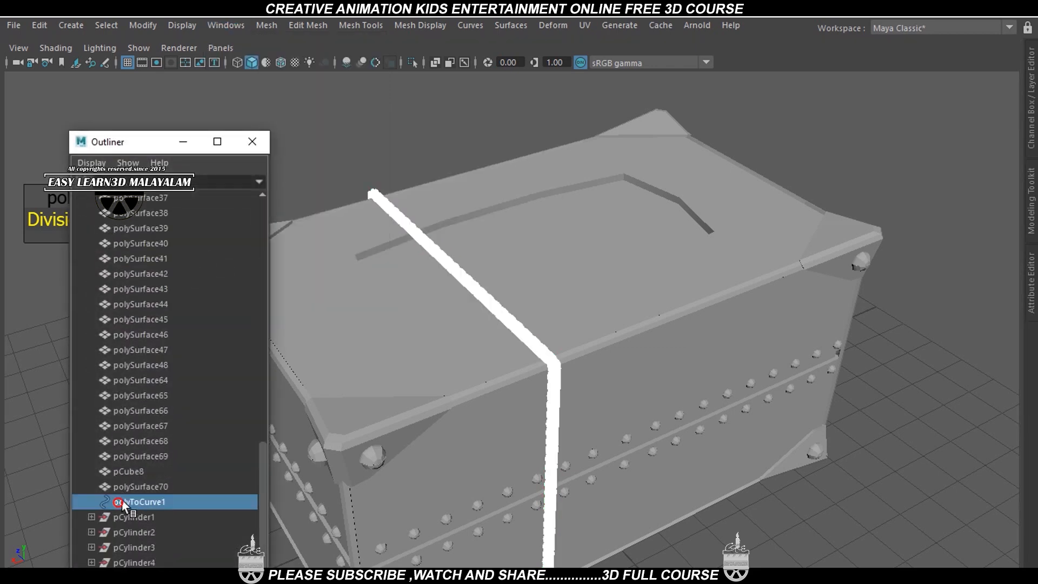
pyautogui.click(48, 26)
pyautogui.moveTo(134, 211)
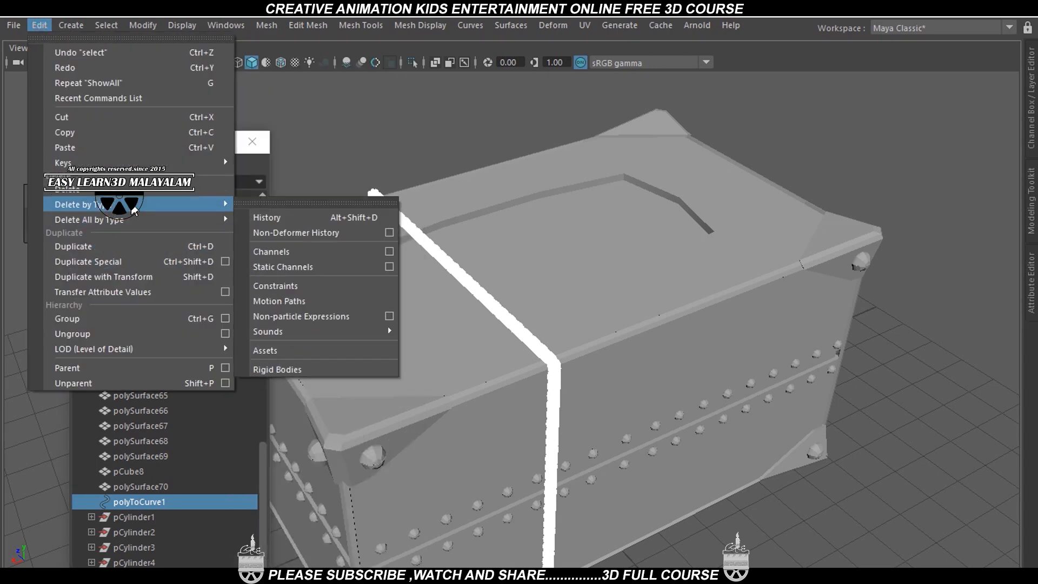
pyautogui.click(270, 217)
pyautogui.click(366, 142)
# Step: Duplicate the rope, move the copy along the chest's length as a second strap, and close the Outliner
pyautogui.click(382, 196)
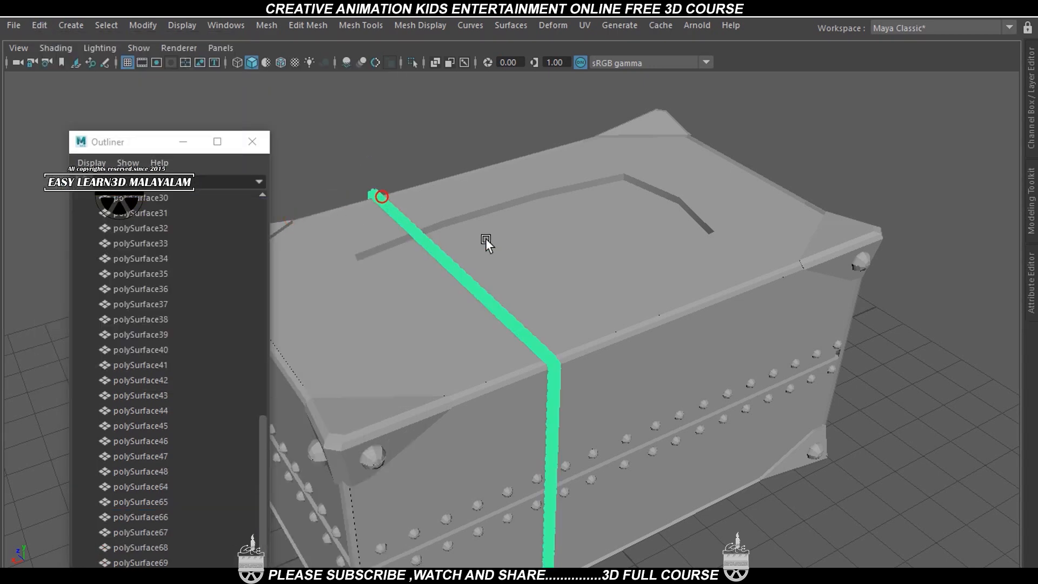
pyautogui.press('w')
pyautogui.scroll(-5, 516, 511)
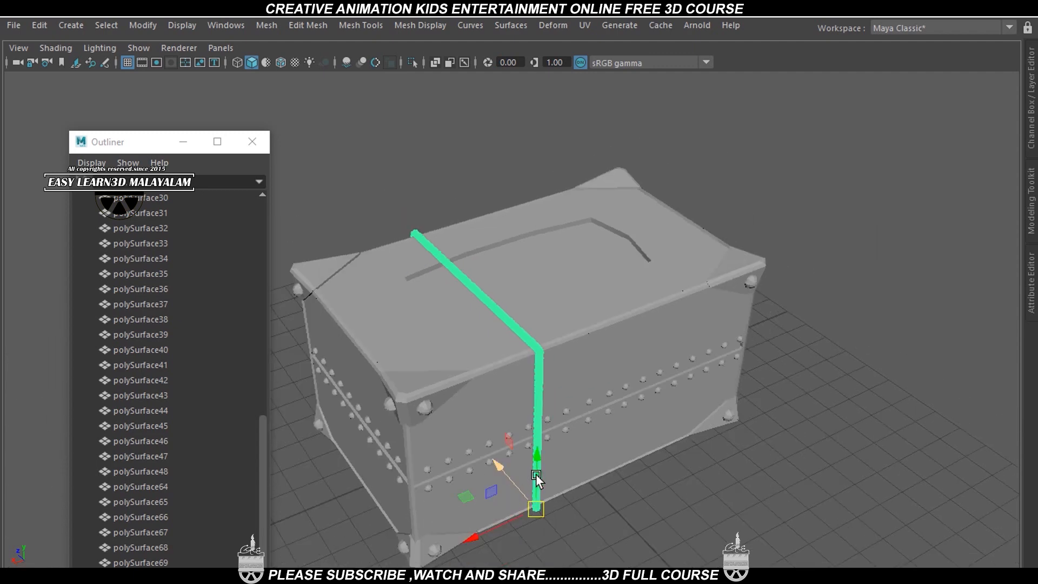
pyautogui.moveTo(432, 514); pyautogui.dragTo(540, 467)
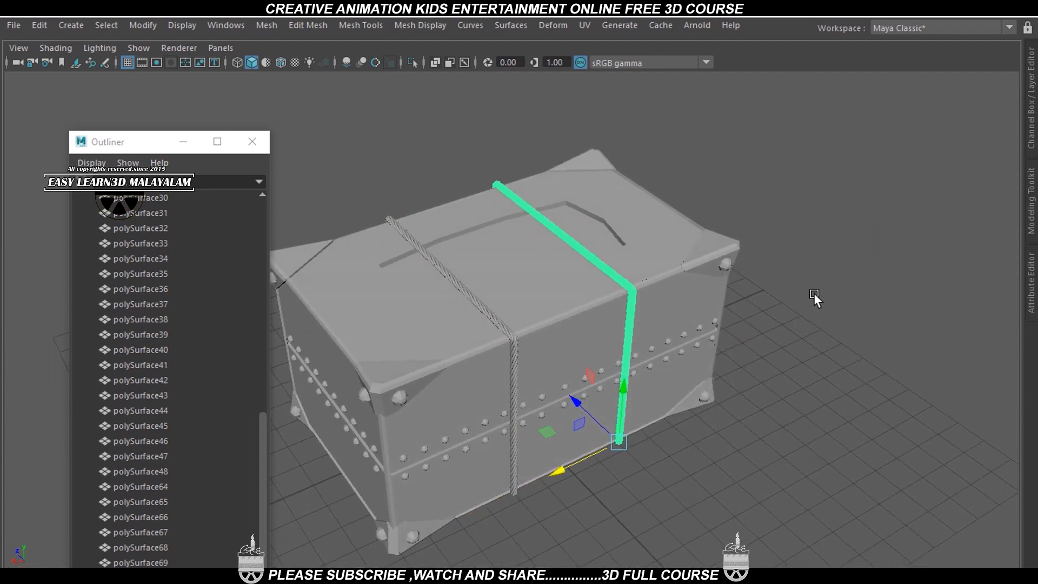
pyautogui.click(813, 293)
pyautogui.scroll(5, 776, 357)
pyautogui.click(268, 138)
# Step: Examine the rope ends at the chest's underside and both rope straps around the chest
pyautogui.keyDown('alt'); pyautogui.moveTo(637, 354); pyautogui.dragTo(663, 228); pyautogui.keyUp('alt')
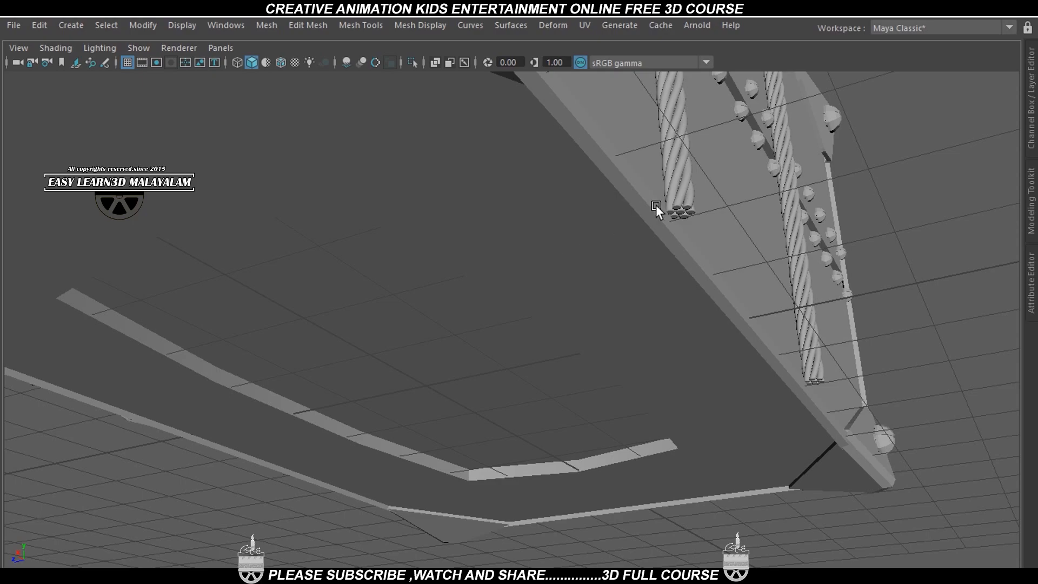
pyautogui.keyDown('alt'); pyautogui.moveTo(656, 205); pyautogui.dragTo(680, 320); pyautogui.keyUp('alt')
pyautogui.scroll(5, 535, 335)
pyautogui.scroll(3, 638, 367)
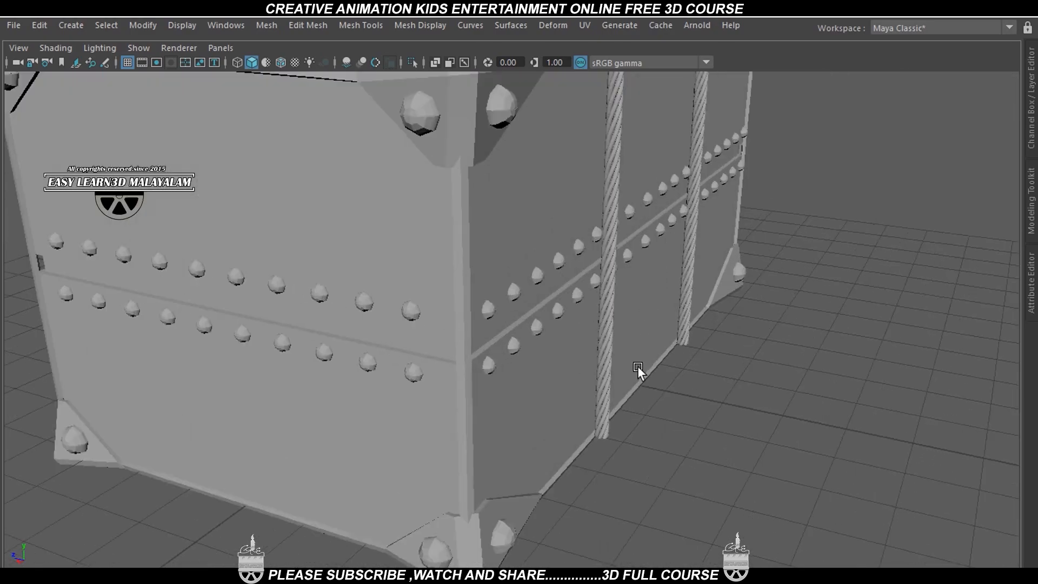
pyautogui.keyDown('alt'); pyautogui.moveTo(637, 365); pyautogui.dragTo(624, 391); pyautogui.keyUp('alt')
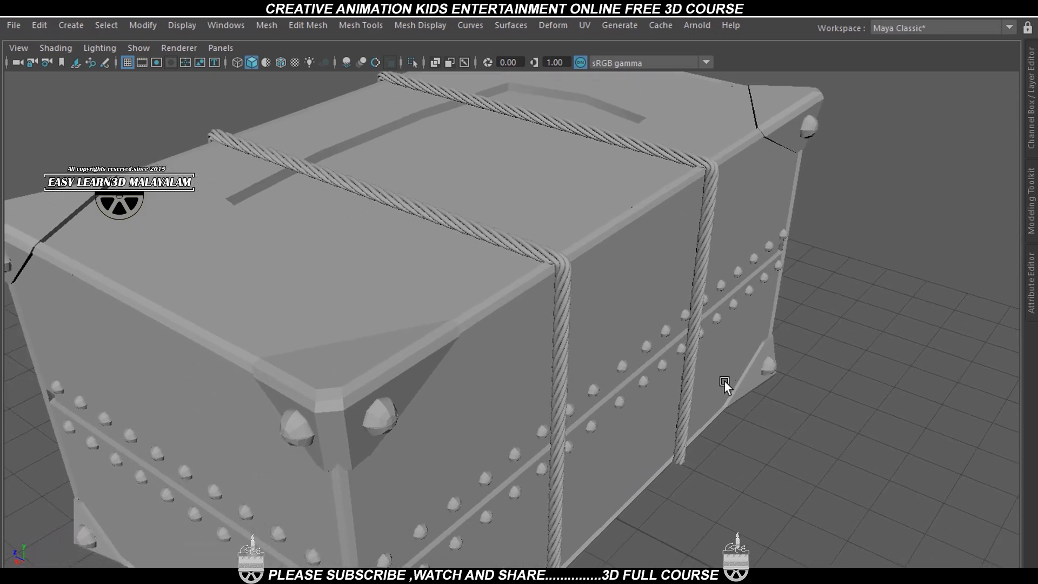
pyautogui.scroll(-3, 614, 354)
pyautogui.keyDown('alt'); pyautogui.moveTo(614, 354); pyautogui.dragTo(560, 330); pyautogui.keyUp('alt')
pyautogui.scroll(-2, 589, 359)
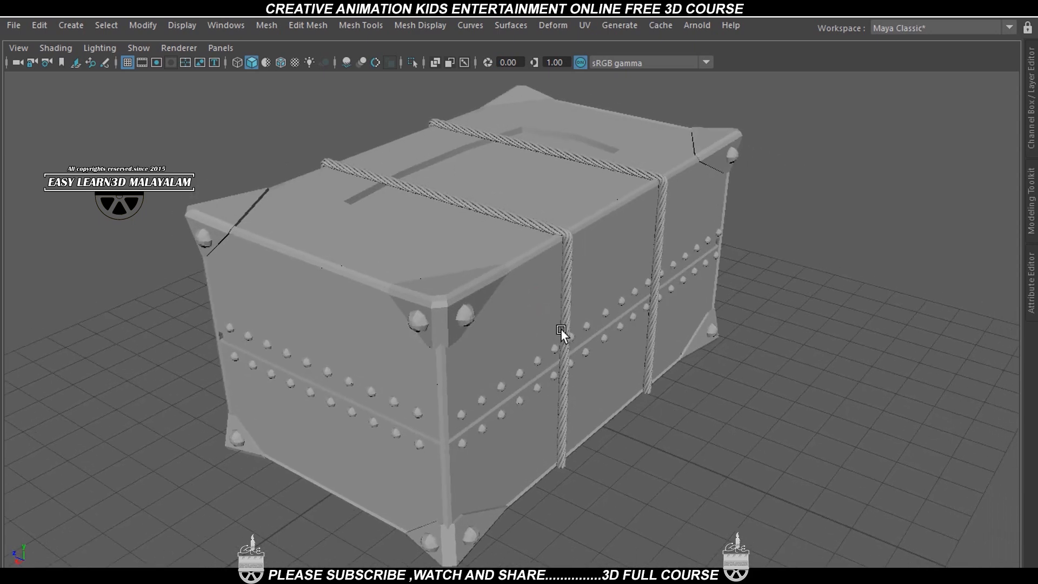